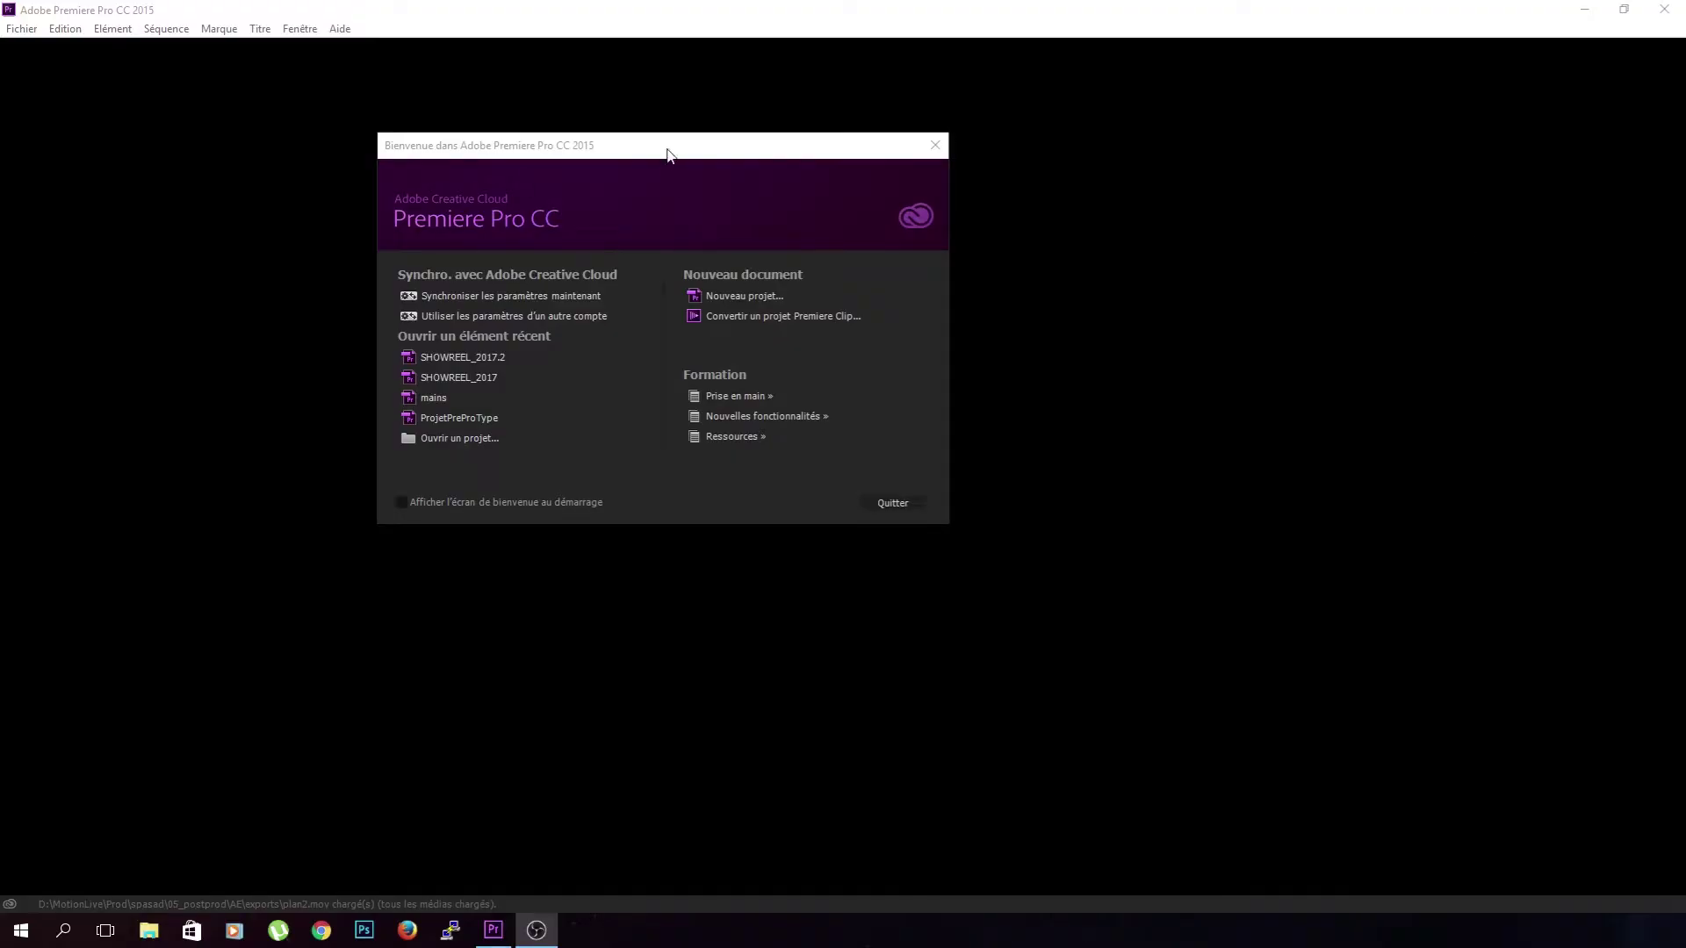
- Center the Premiere Pro welcome screen on the desktop
{"action": "left_click_drag", "start_coordinate": [667, 154], "coordinate": [764, 208]}
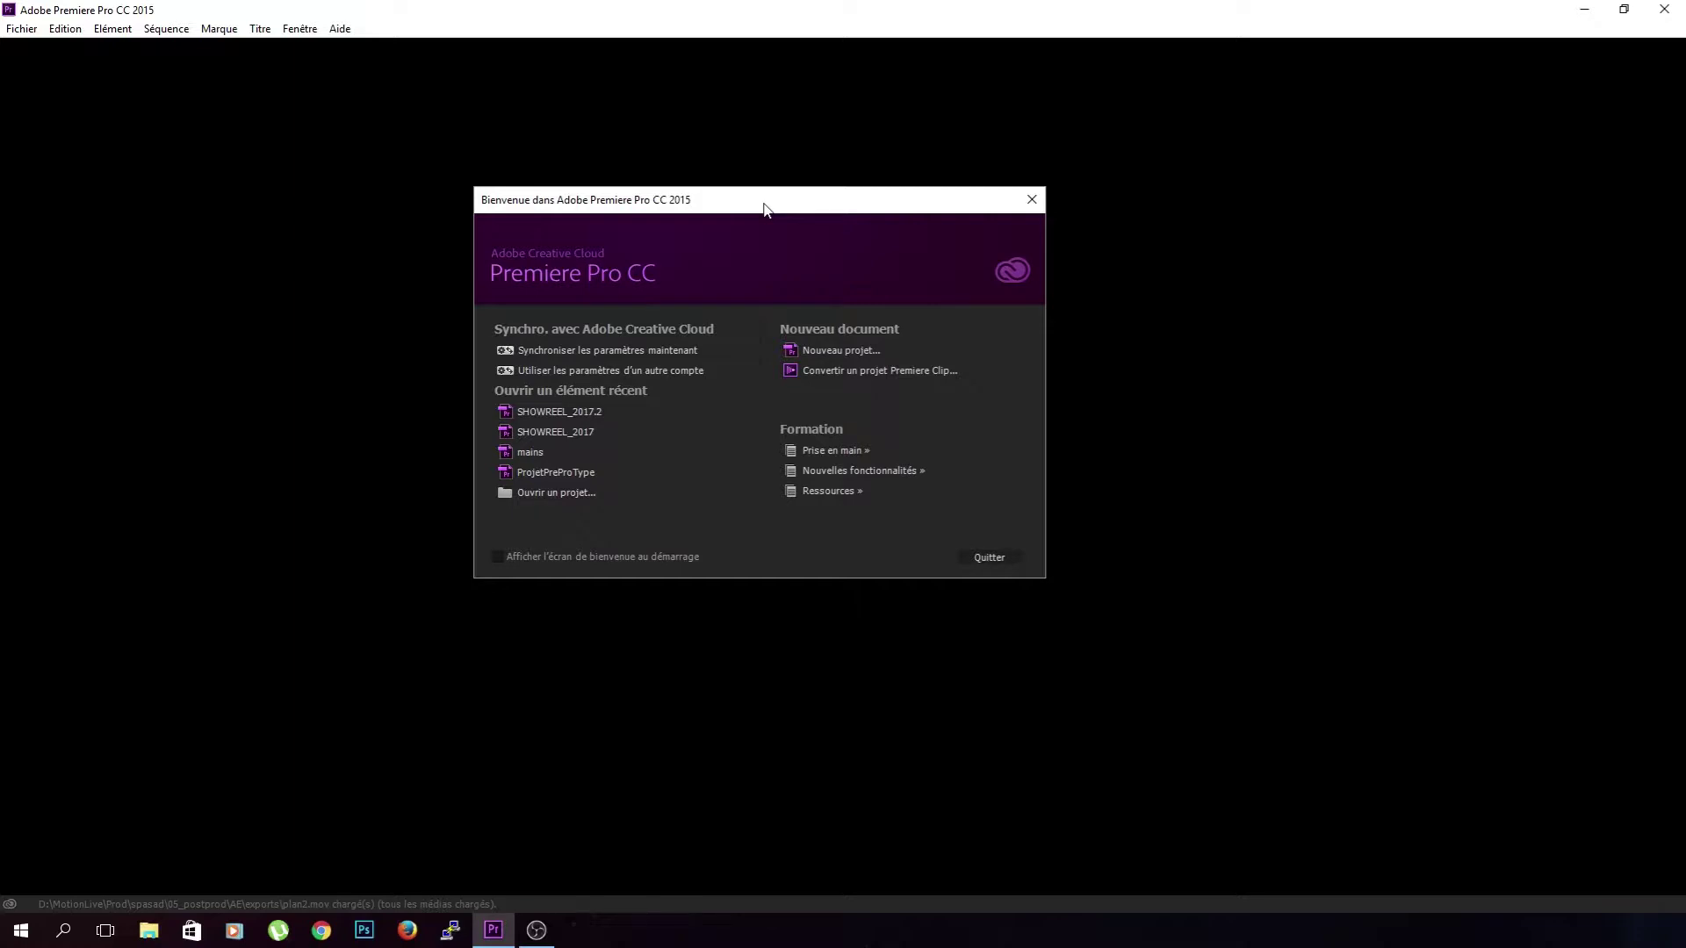
{"action": "left_click_drag", "start_coordinate": [764, 209], "coordinate": [824, 255]}
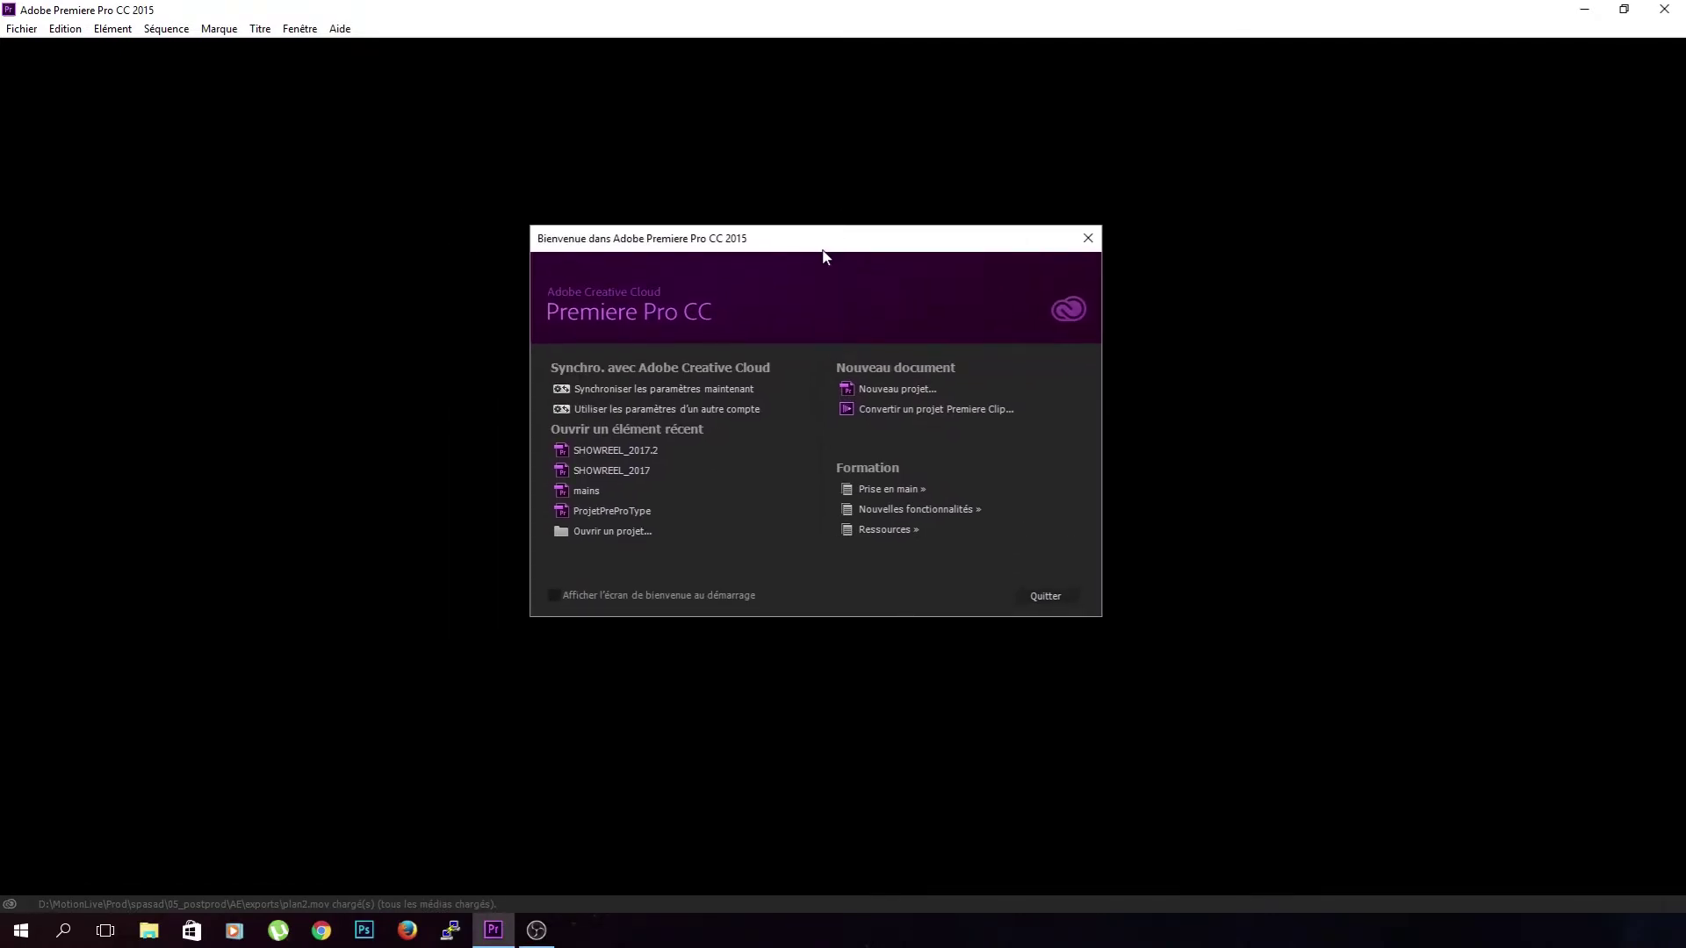
{"action": "mouse_move", "coordinate": [824, 254]}
{"action": "left_mouse_down"}
{"action": "mouse_move", "coordinate": [708, 254]}
{"action": "mouse_move", "coordinate": [760, 293]}
{"action": "mouse_move", "coordinate": [840, 301]}
{"action": "mouse_move", "coordinate": [817, 317]}
{"action": "mouse_move", "coordinate": [805, 235]}
{"action": "left_mouse_up"}
- Create a project named premiereTuto in PremiereTuto\projet, keeping GPU-accelerated Mercury Playback rendering
{"action": "left_click", "coordinate": [827, 387]}
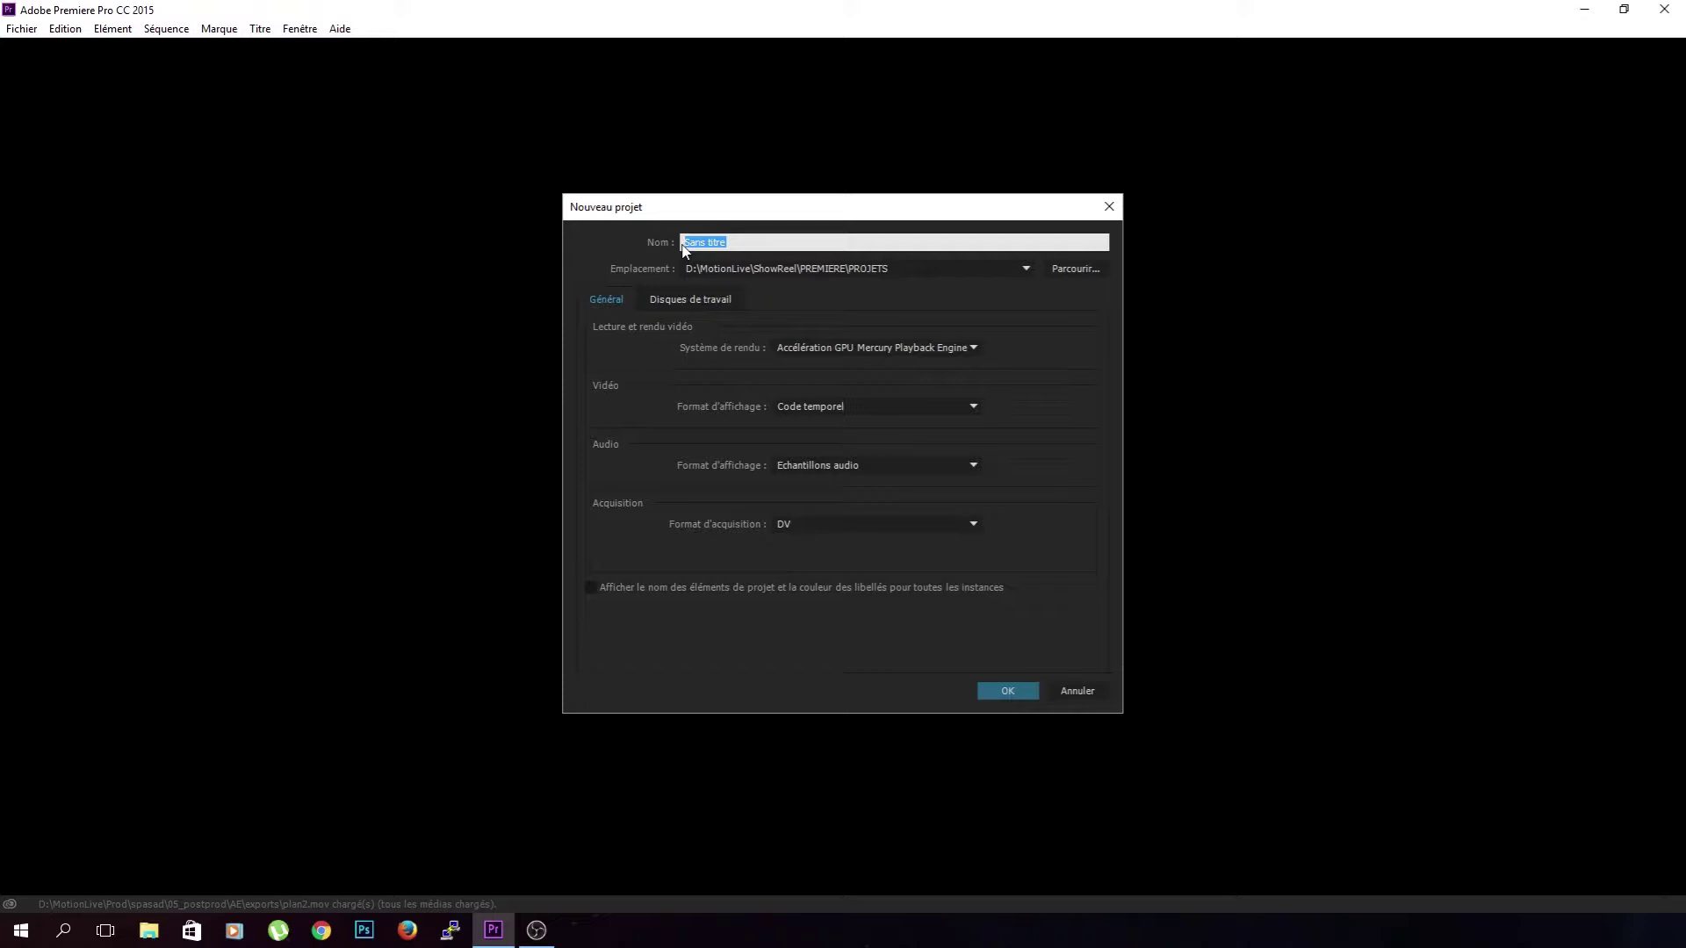
{"action": "type", "text": "premiereTuto"}
{"action": "left_click", "coordinate": [1076, 268]}
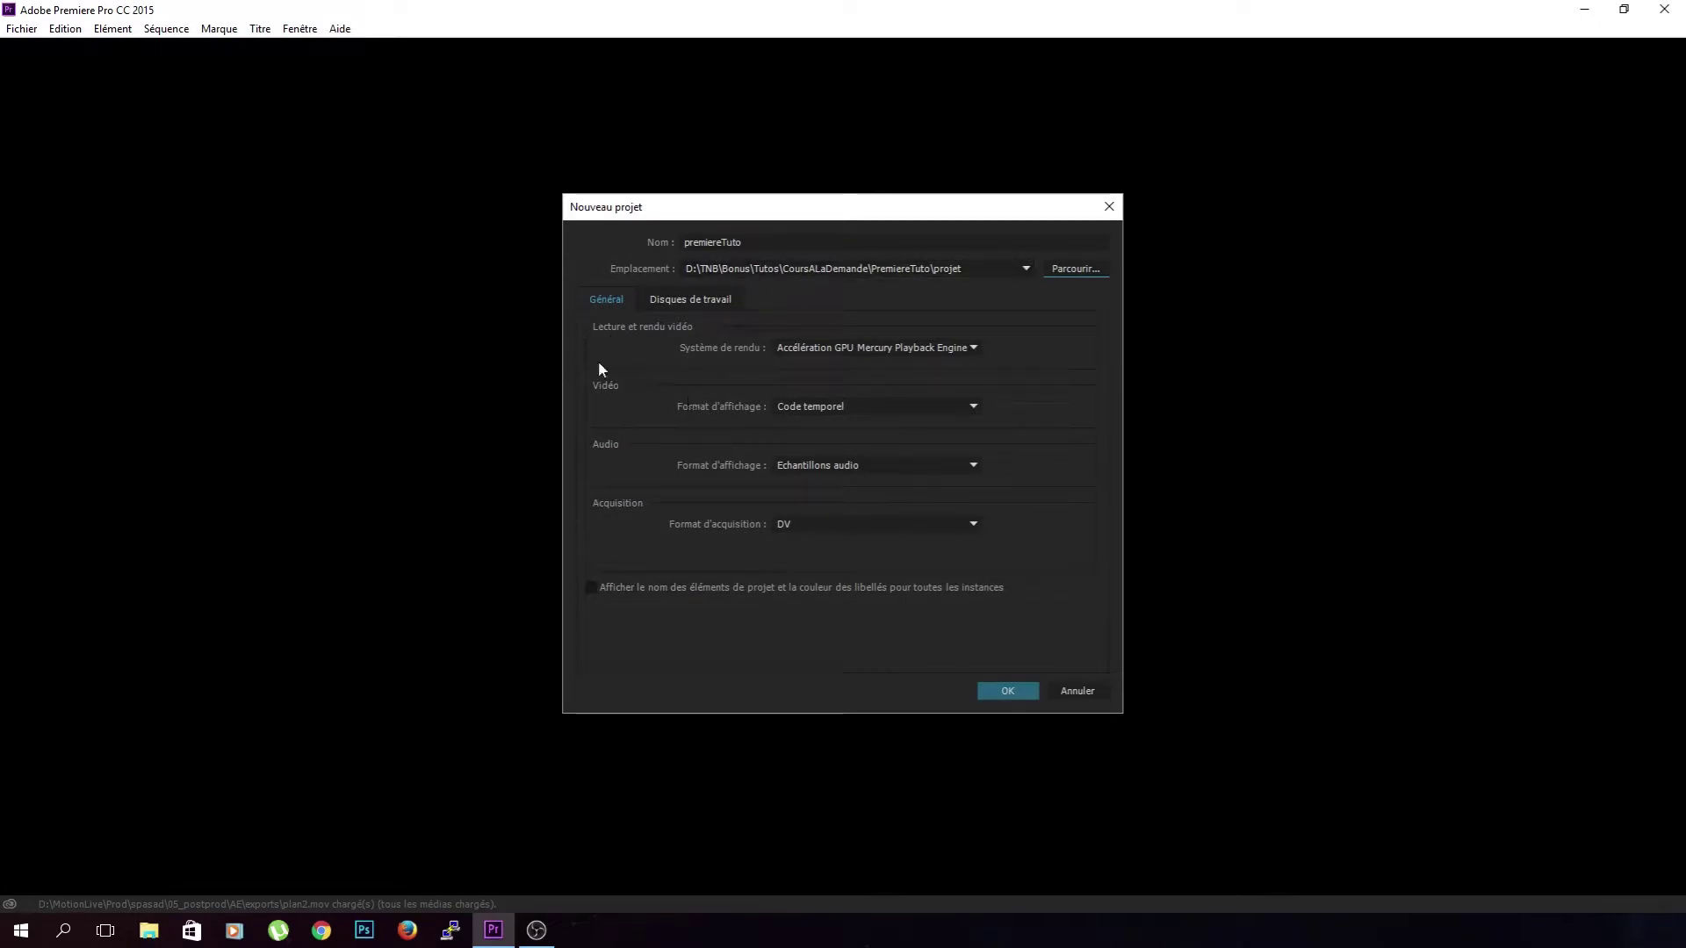
{"action": "left_click", "coordinate": [824, 349]}
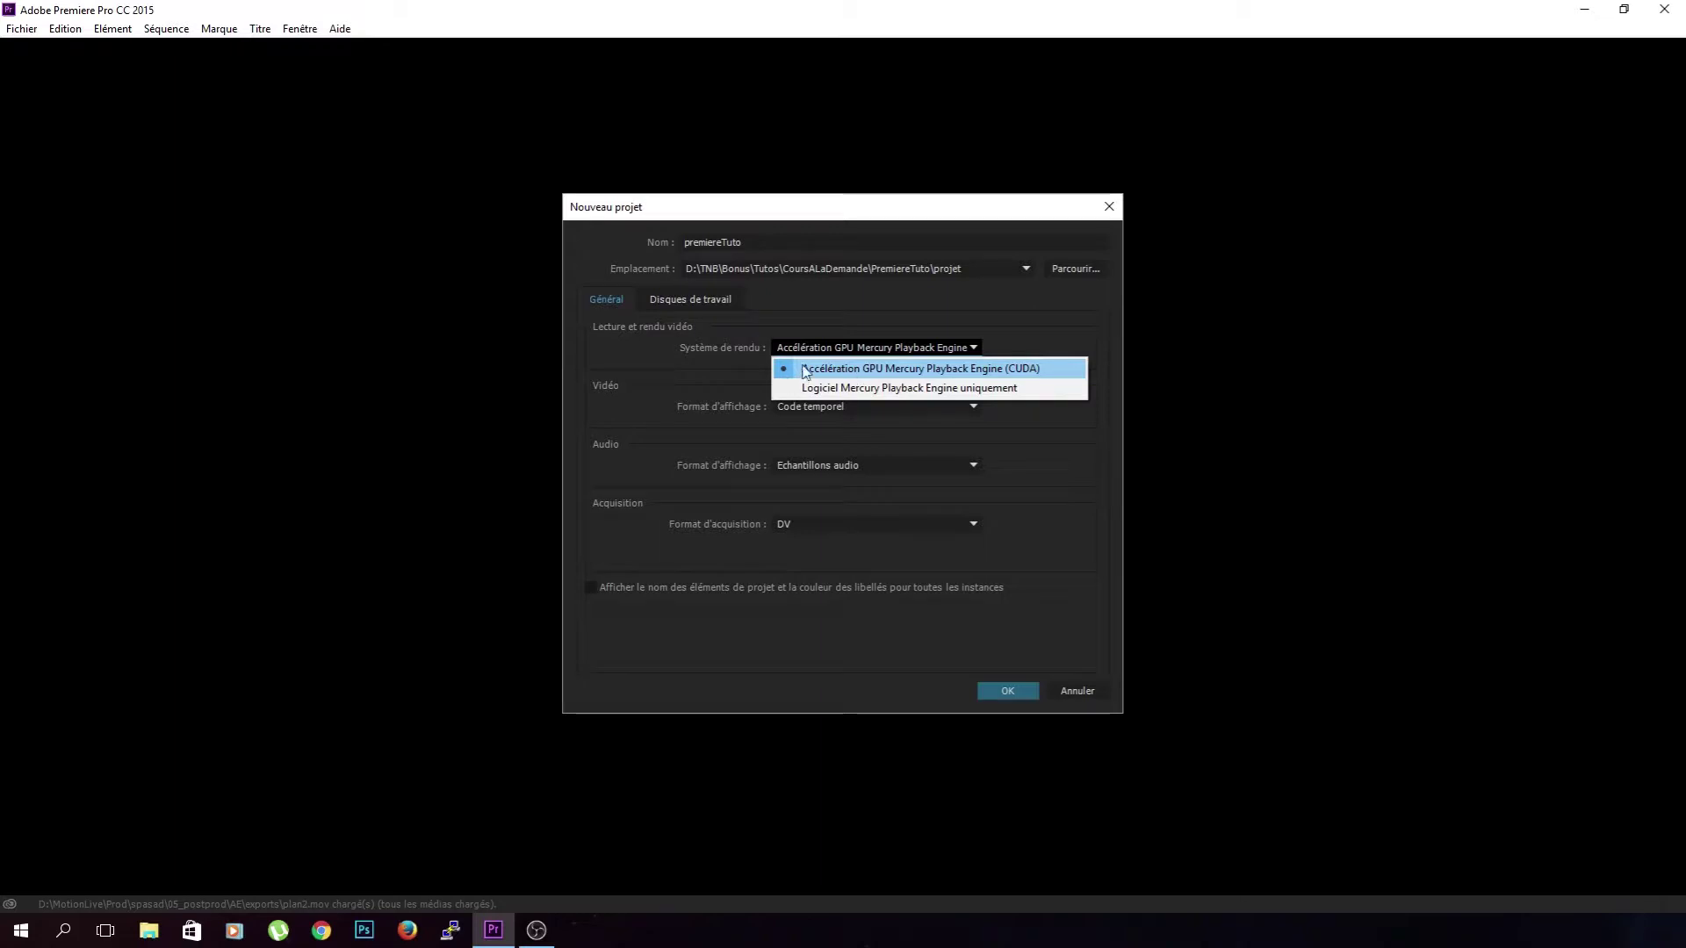
{"action": "left_click", "coordinate": [934, 369]}
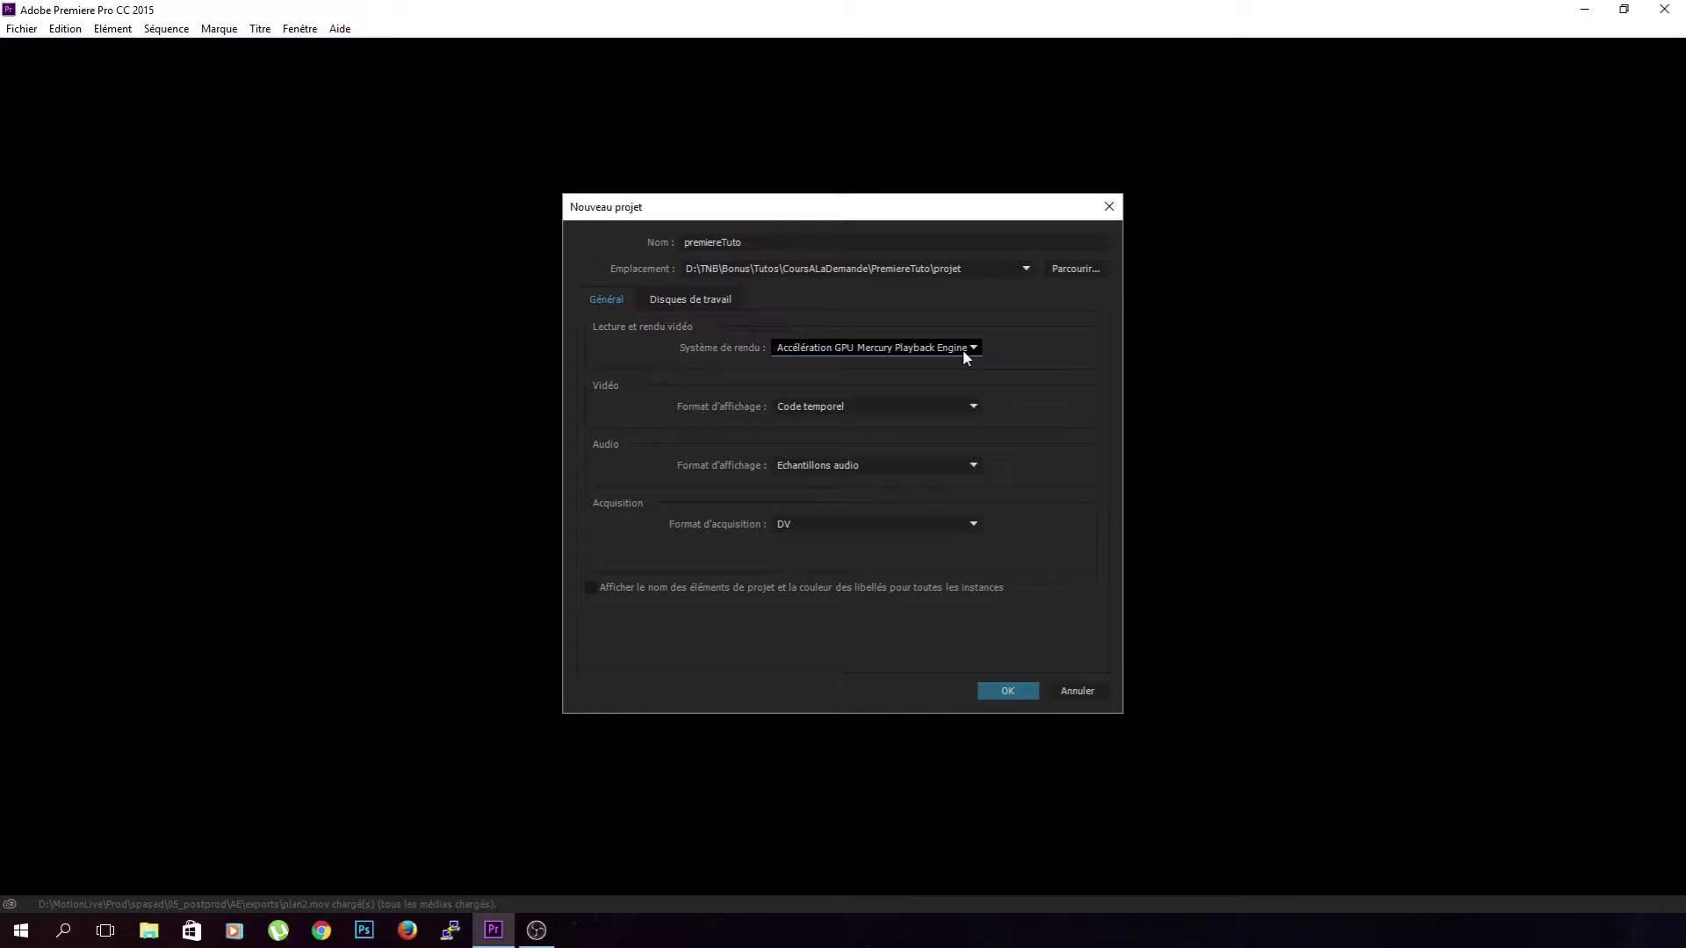
{"action": "left_click", "coordinate": [952, 409]}
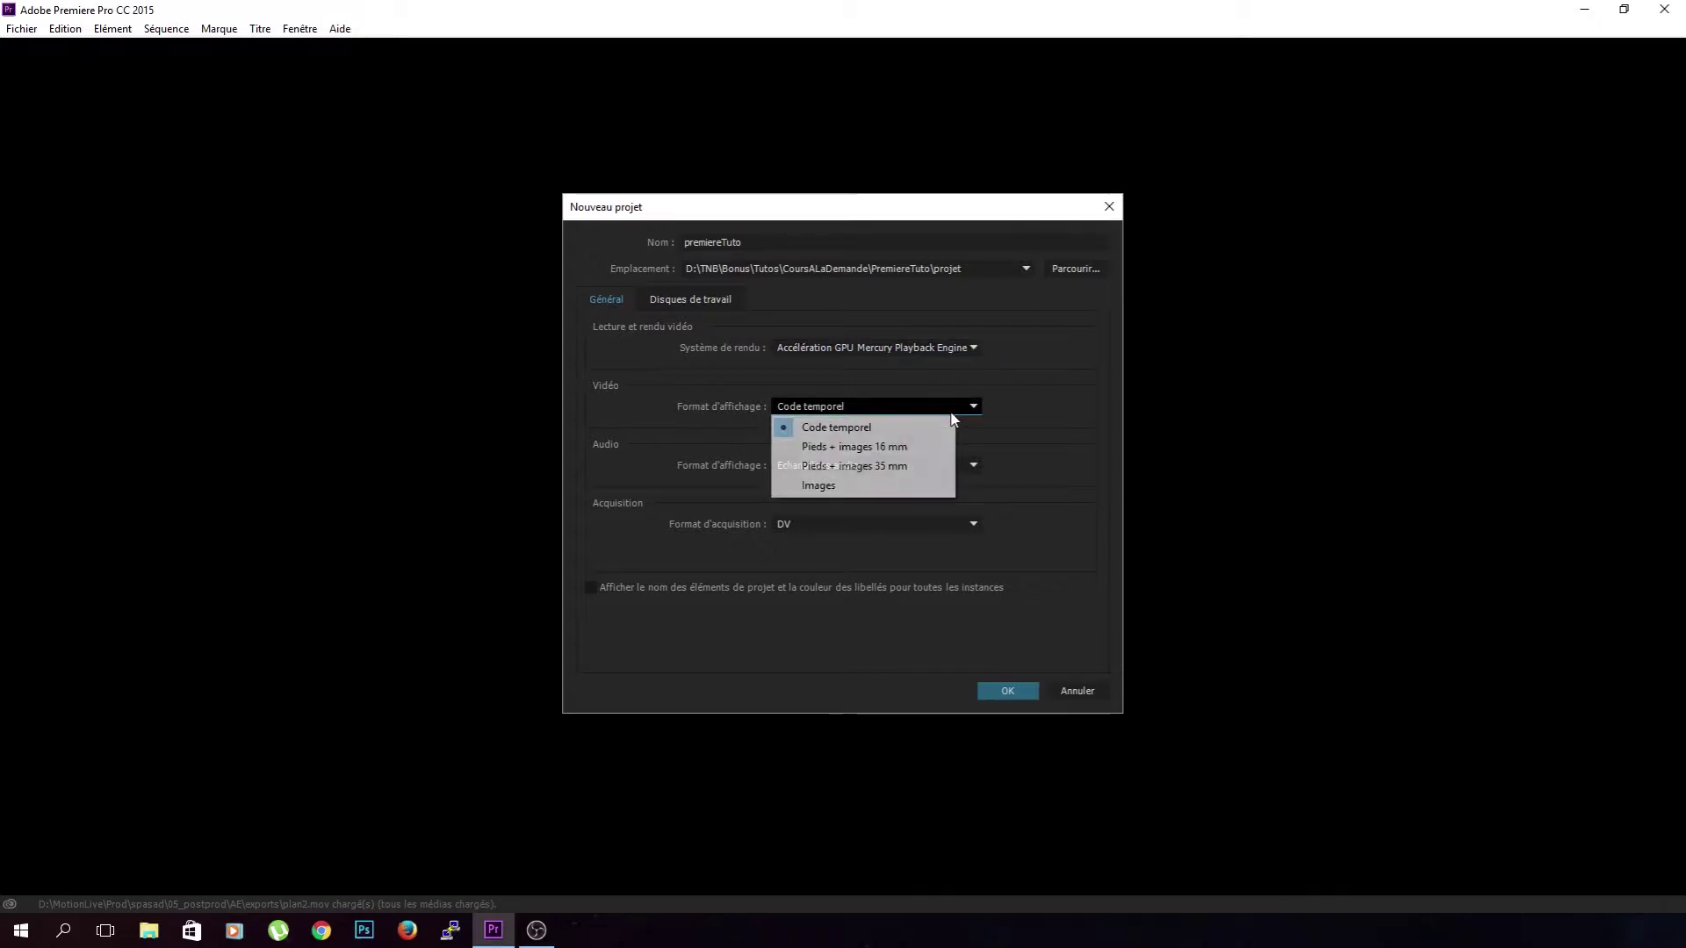
{"action": "left_click", "coordinate": [881, 405]}
{"action": "left_click", "coordinate": [837, 411]}
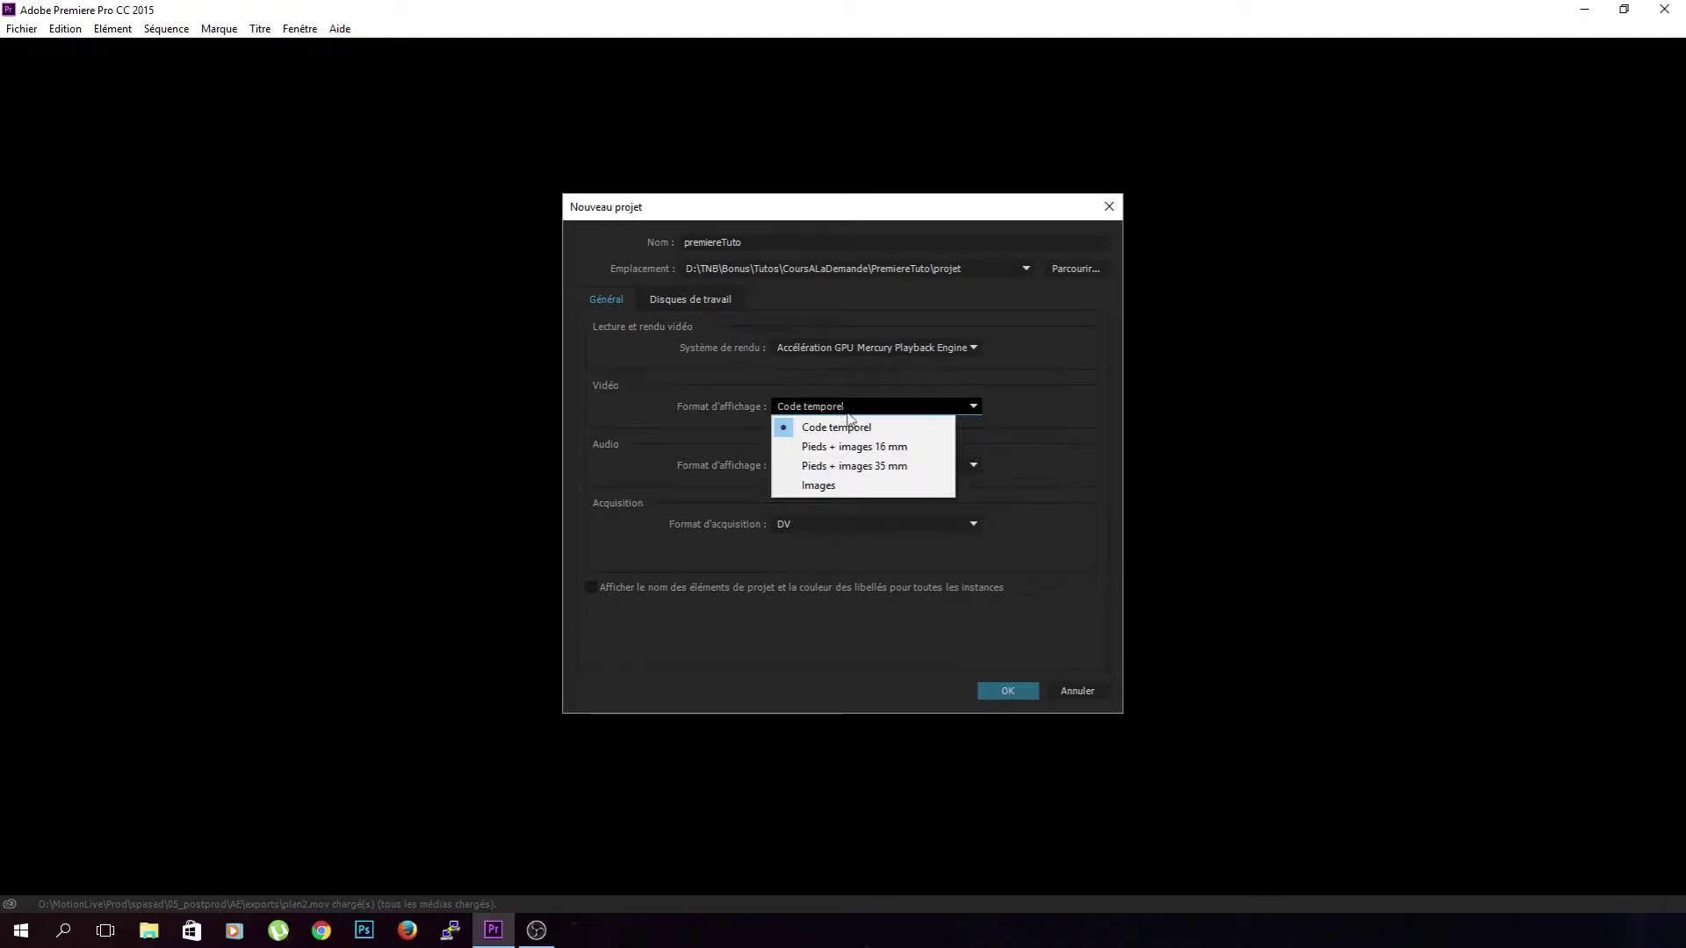
{"action": "left_click", "coordinate": [867, 486]}
{"action": "left_click", "coordinate": [878, 406]}
{"action": "left_click", "coordinate": [880, 406]}
{"action": "left_click", "coordinate": [878, 404]}
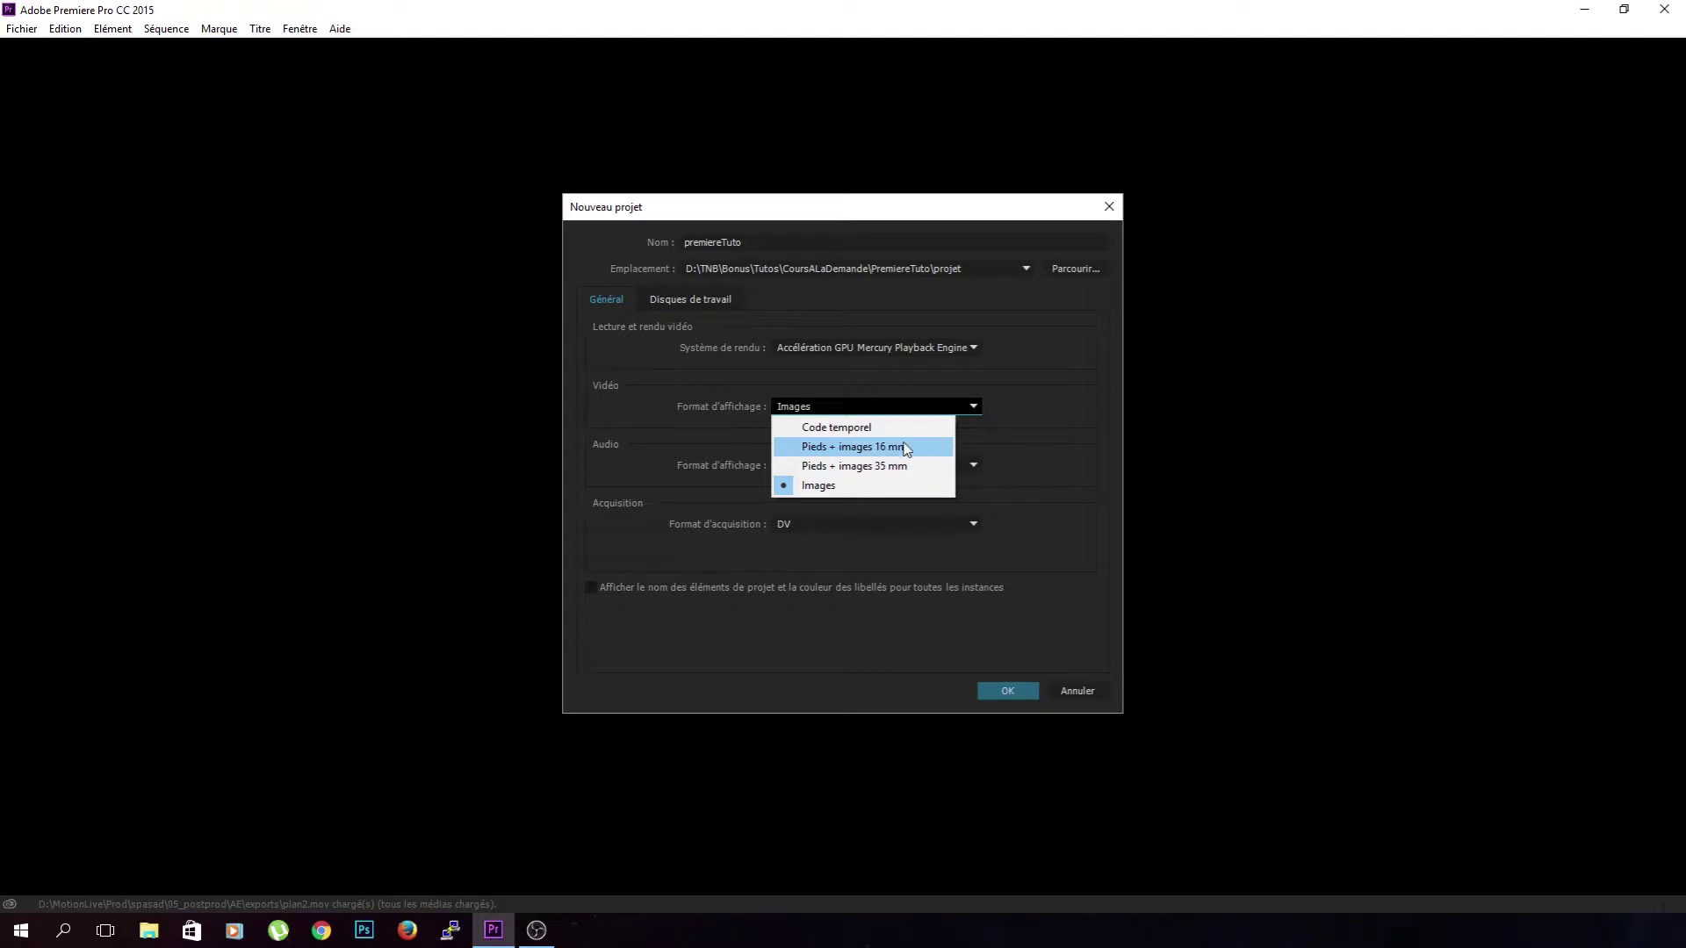
{"action": "left_click", "coordinate": [835, 427]}
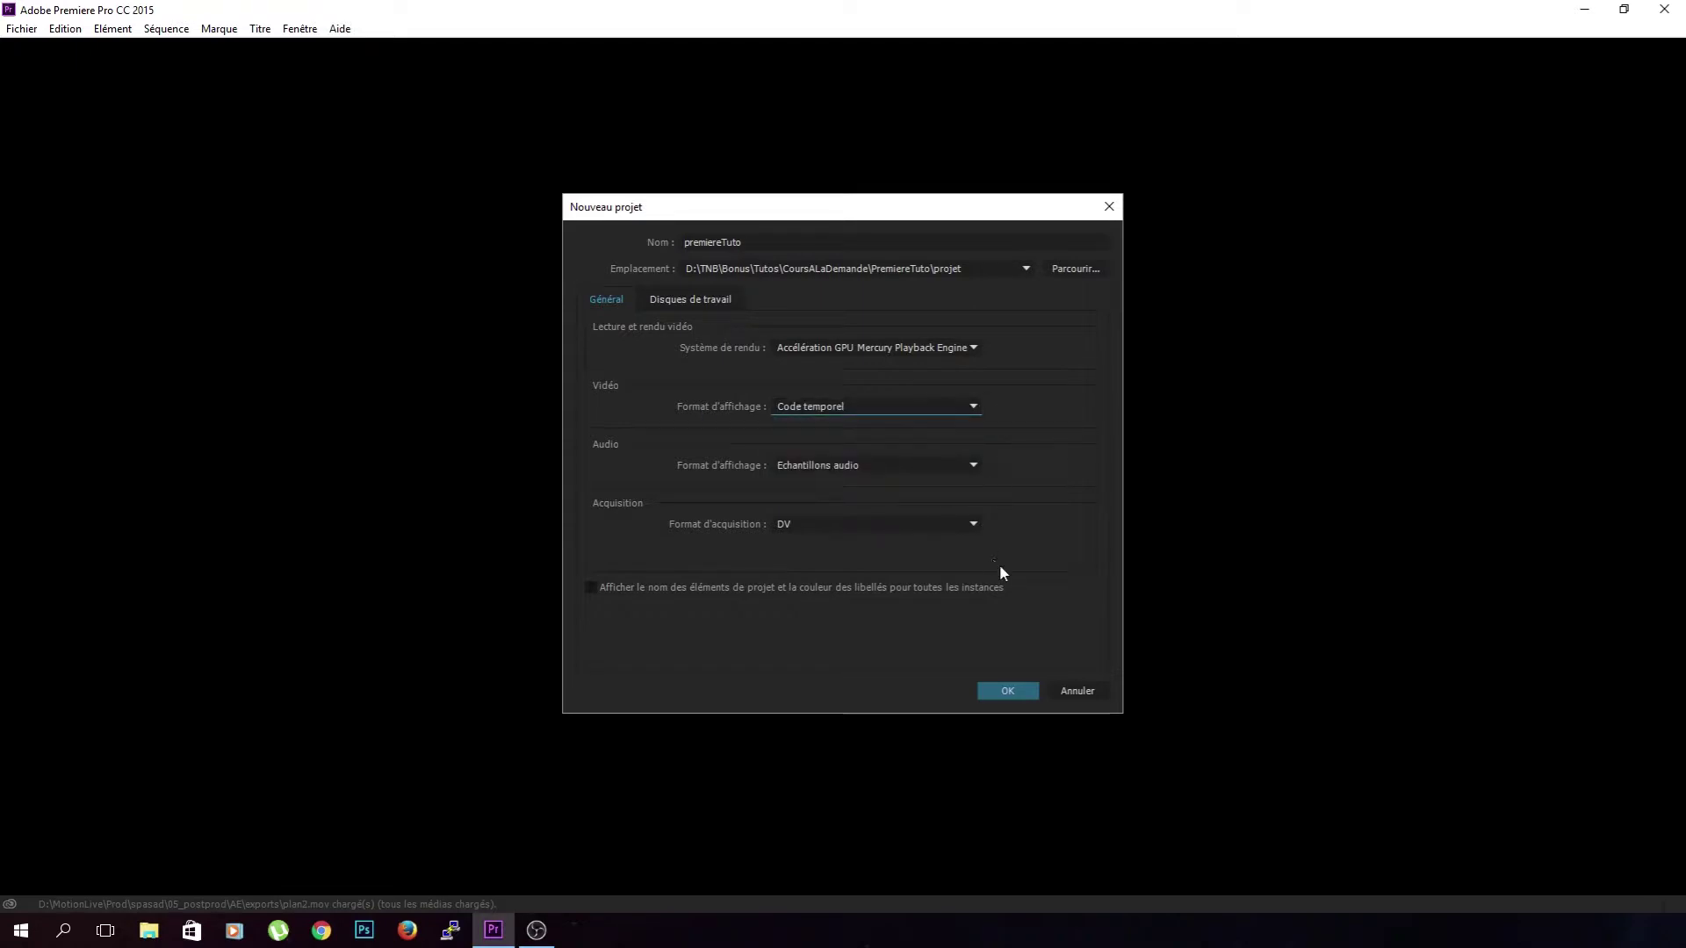
{"action": "left_click", "coordinate": [866, 461]}
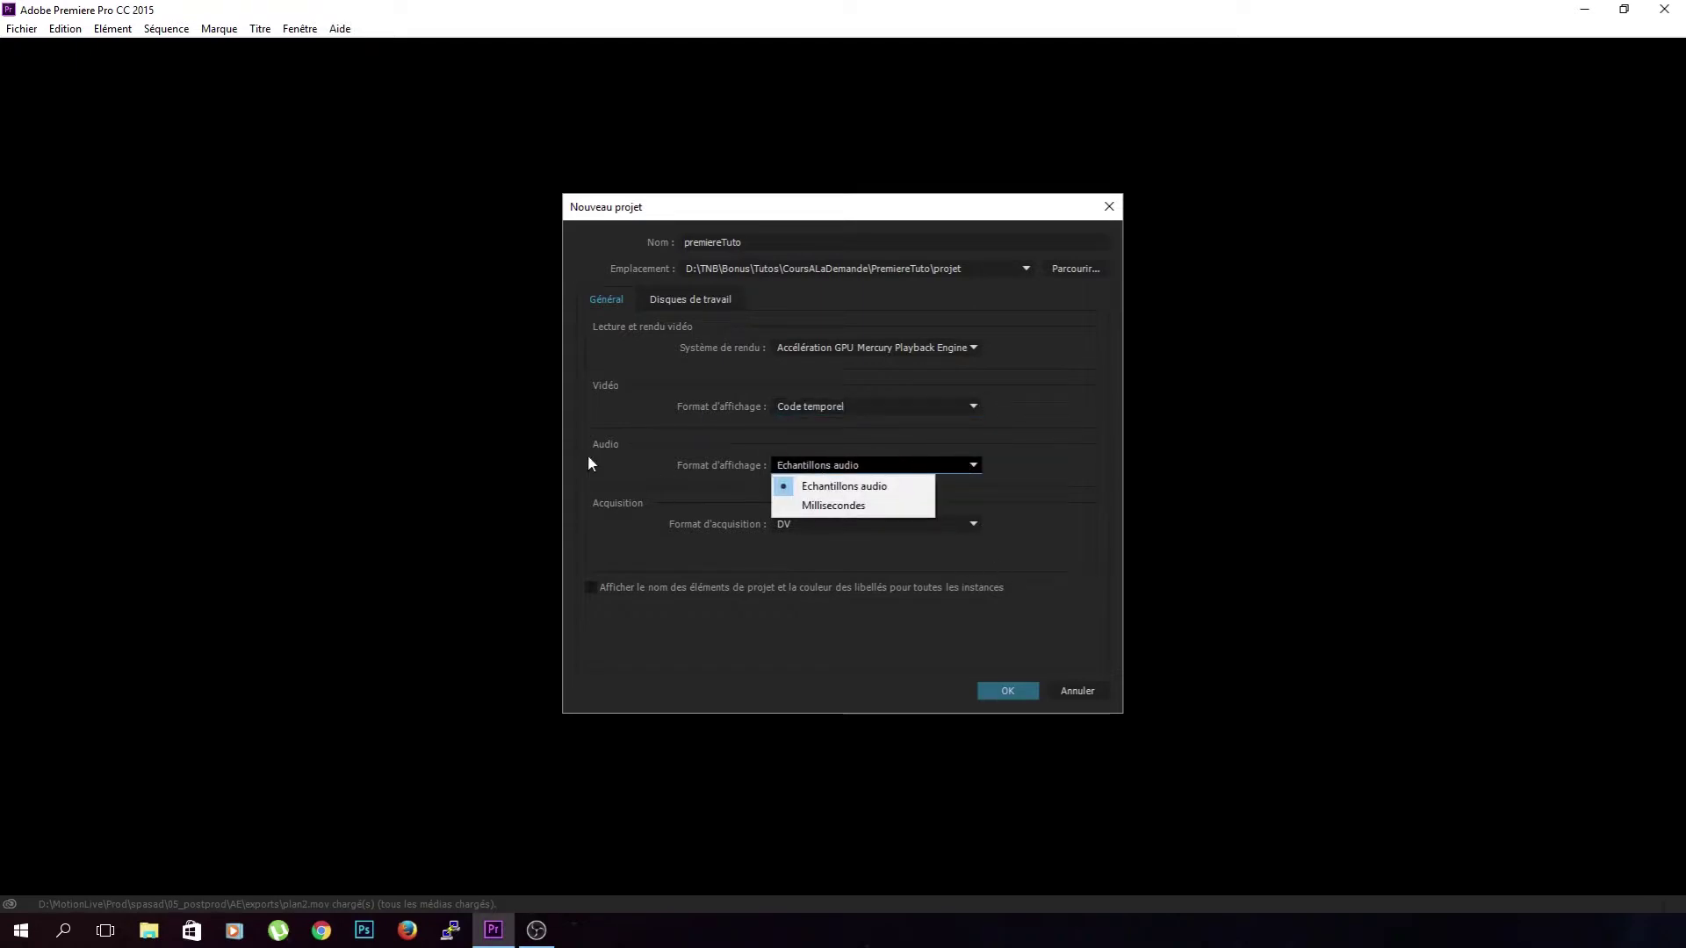
- Leave audio on Echantillons audio and acquisition on DV, and bring up the Disques de travail settings
{"action": "left_click", "coordinate": [865, 487]}
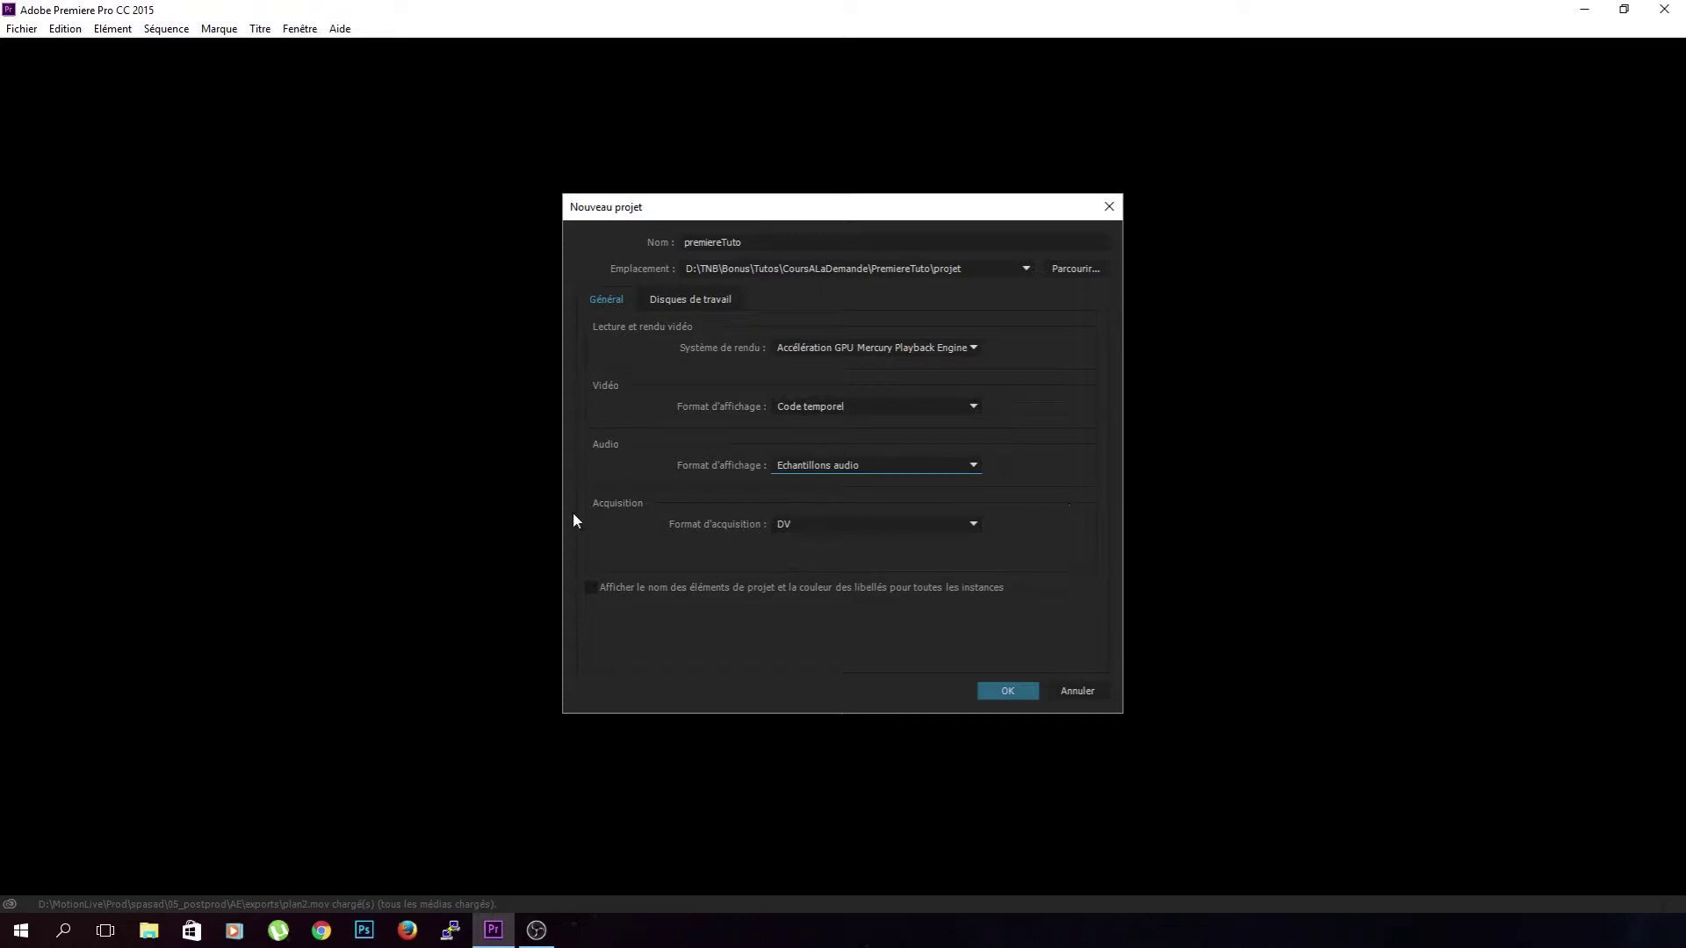
{"action": "left_click", "coordinate": [913, 524]}
{"action": "left_click", "coordinate": [786, 537]}
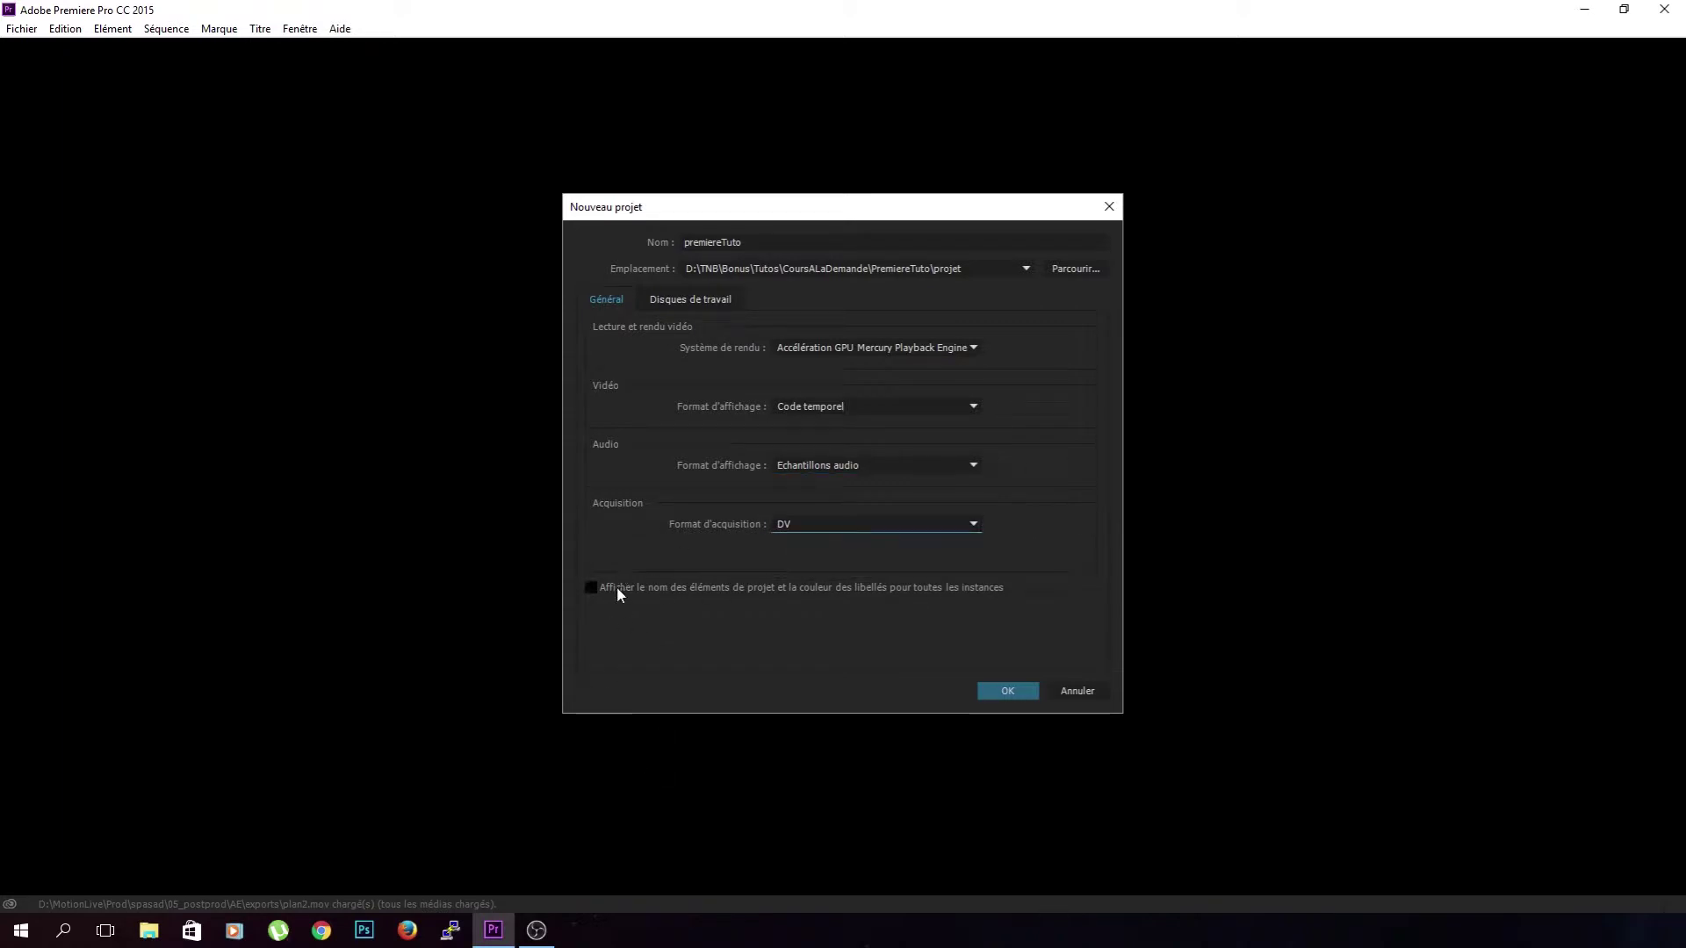
{"action": "left_click", "coordinate": [660, 306]}
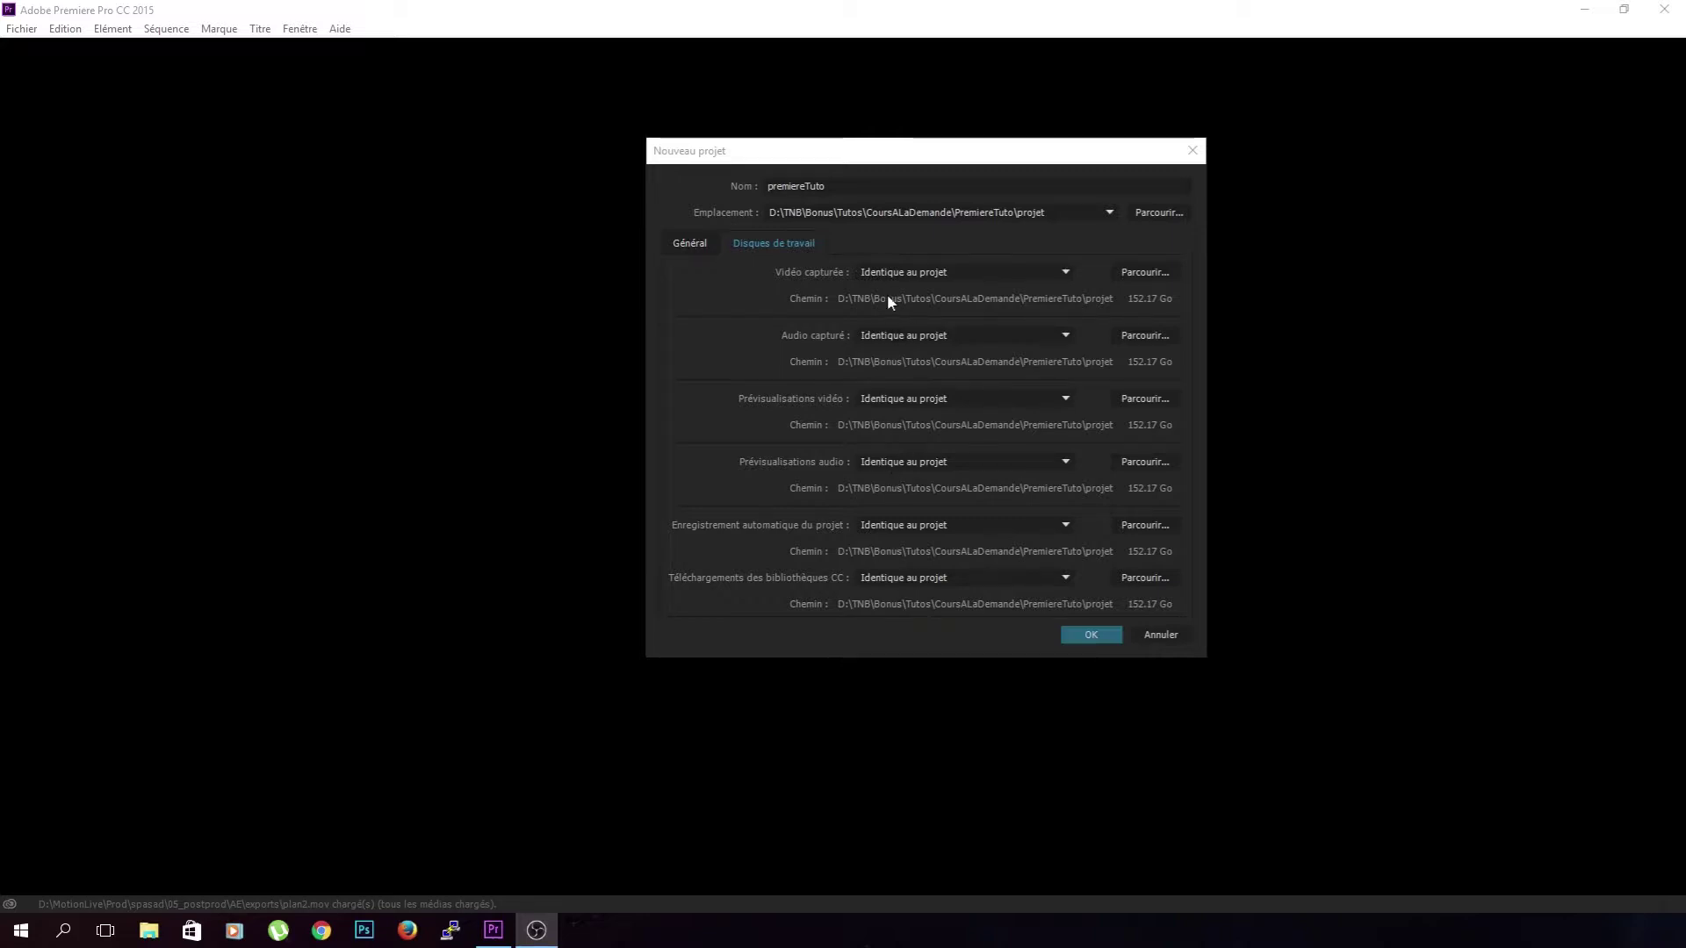
- Confirm captured video stays on Identique au projet and create the premiereTuto project
{"action": "left_click", "coordinate": [1024, 272]}
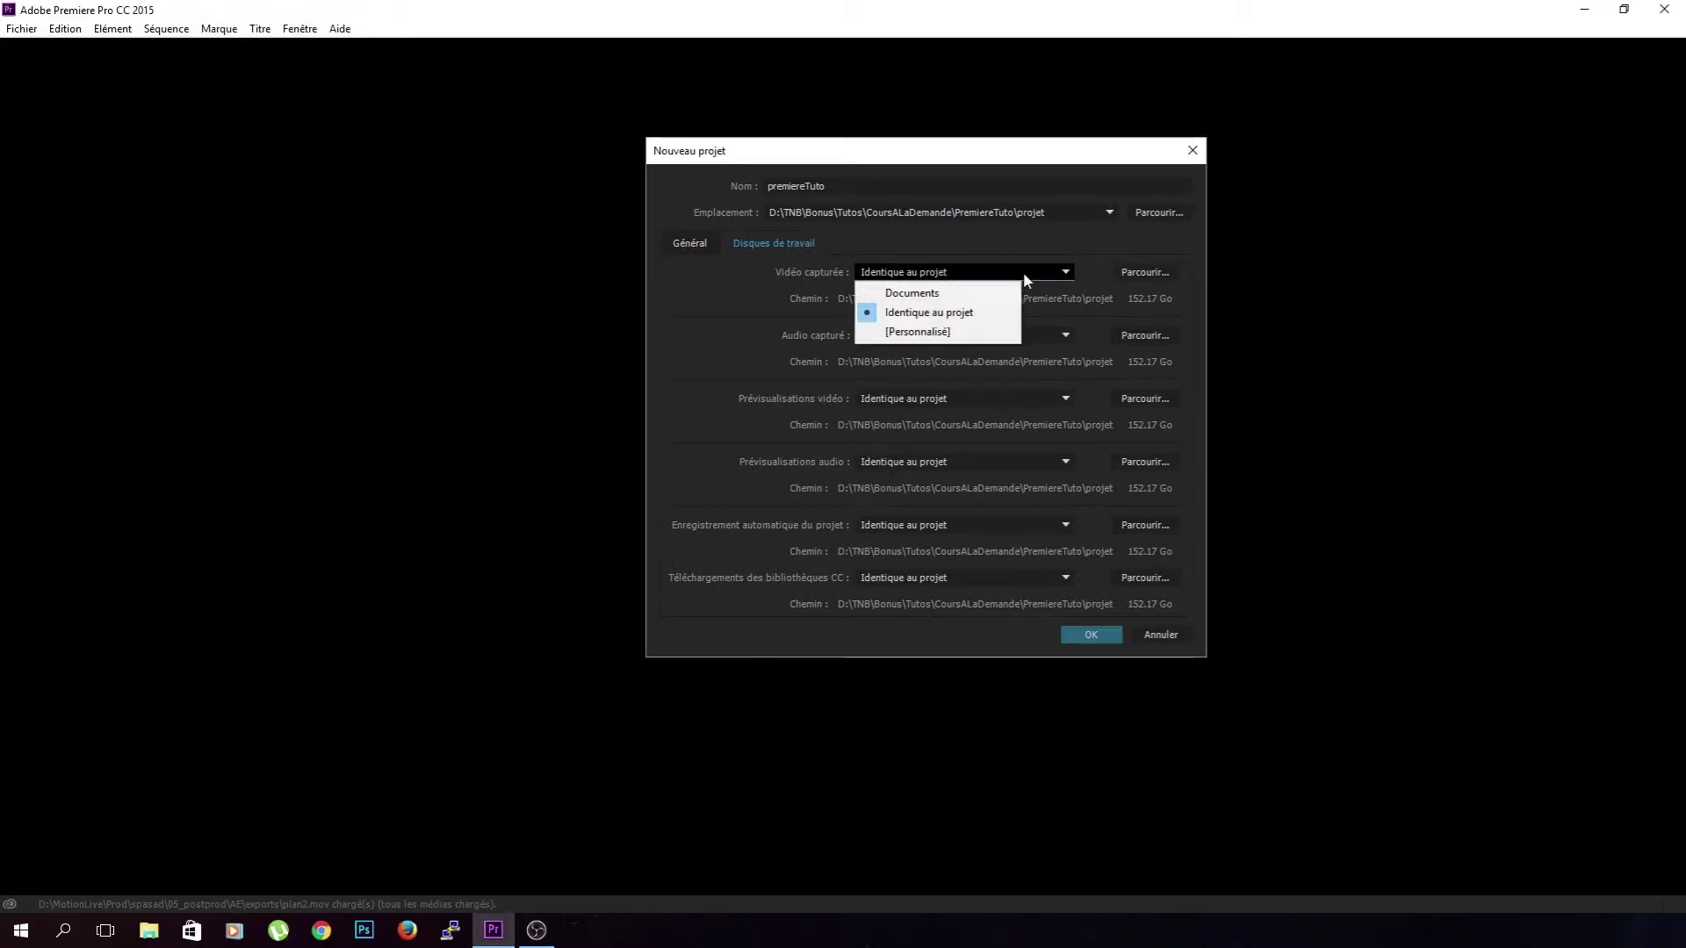
{"action": "left_click", "coordinate": [1024, 272]}
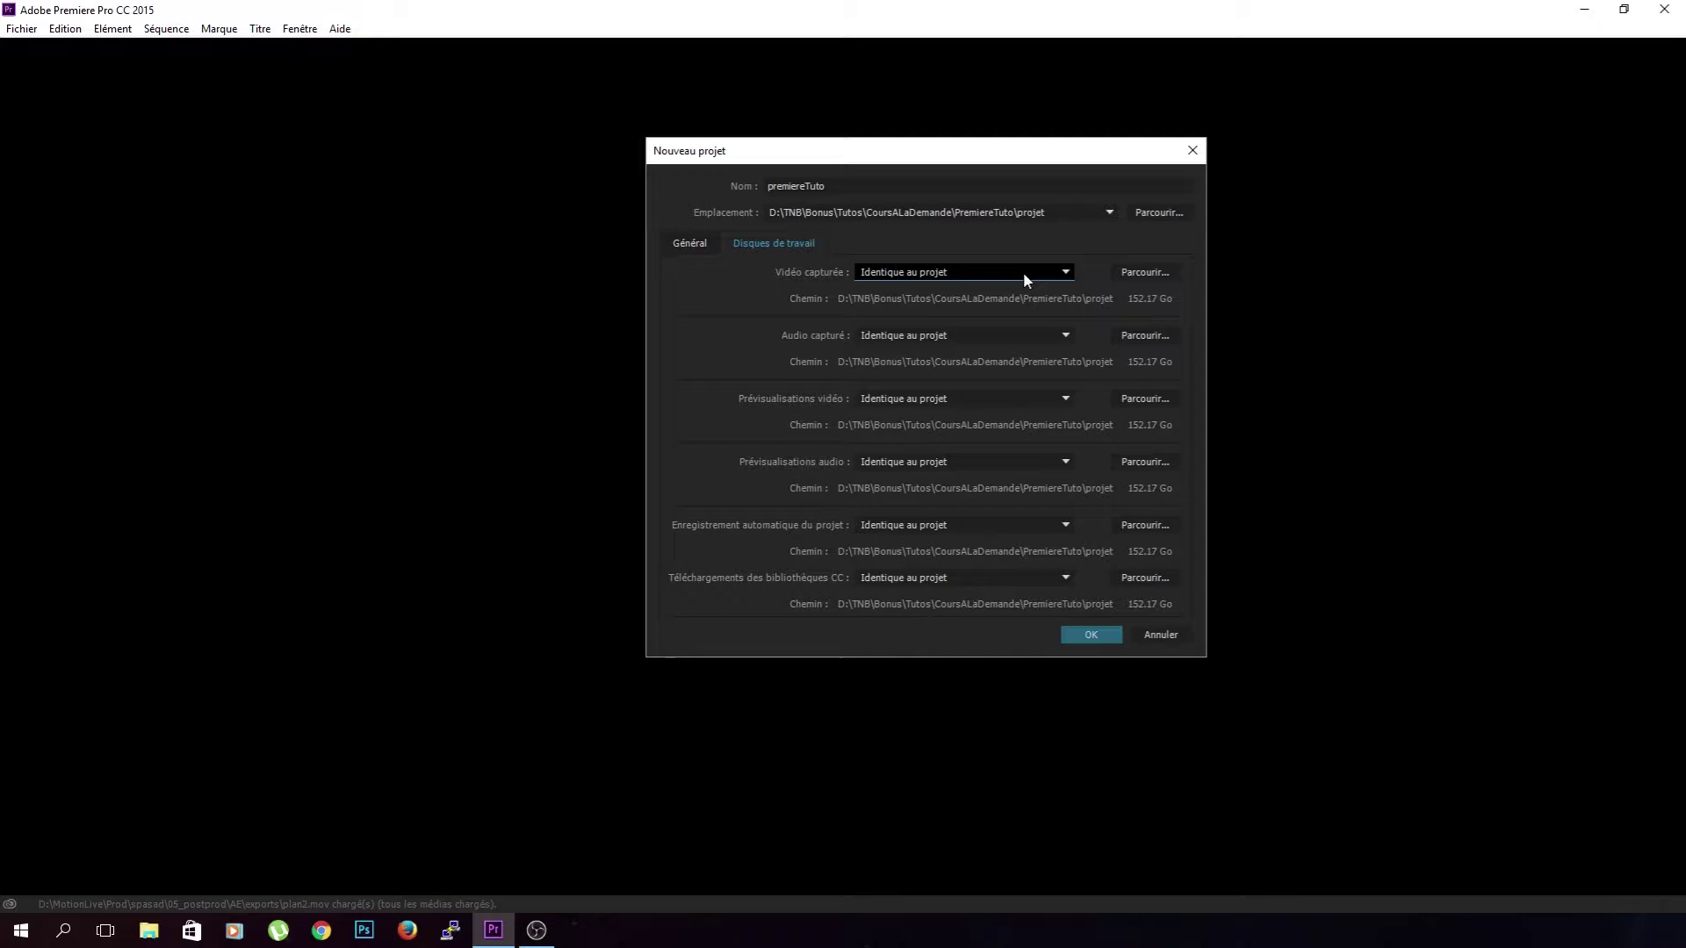
{"action": "left_click", "coordinate": [1101, 632]}
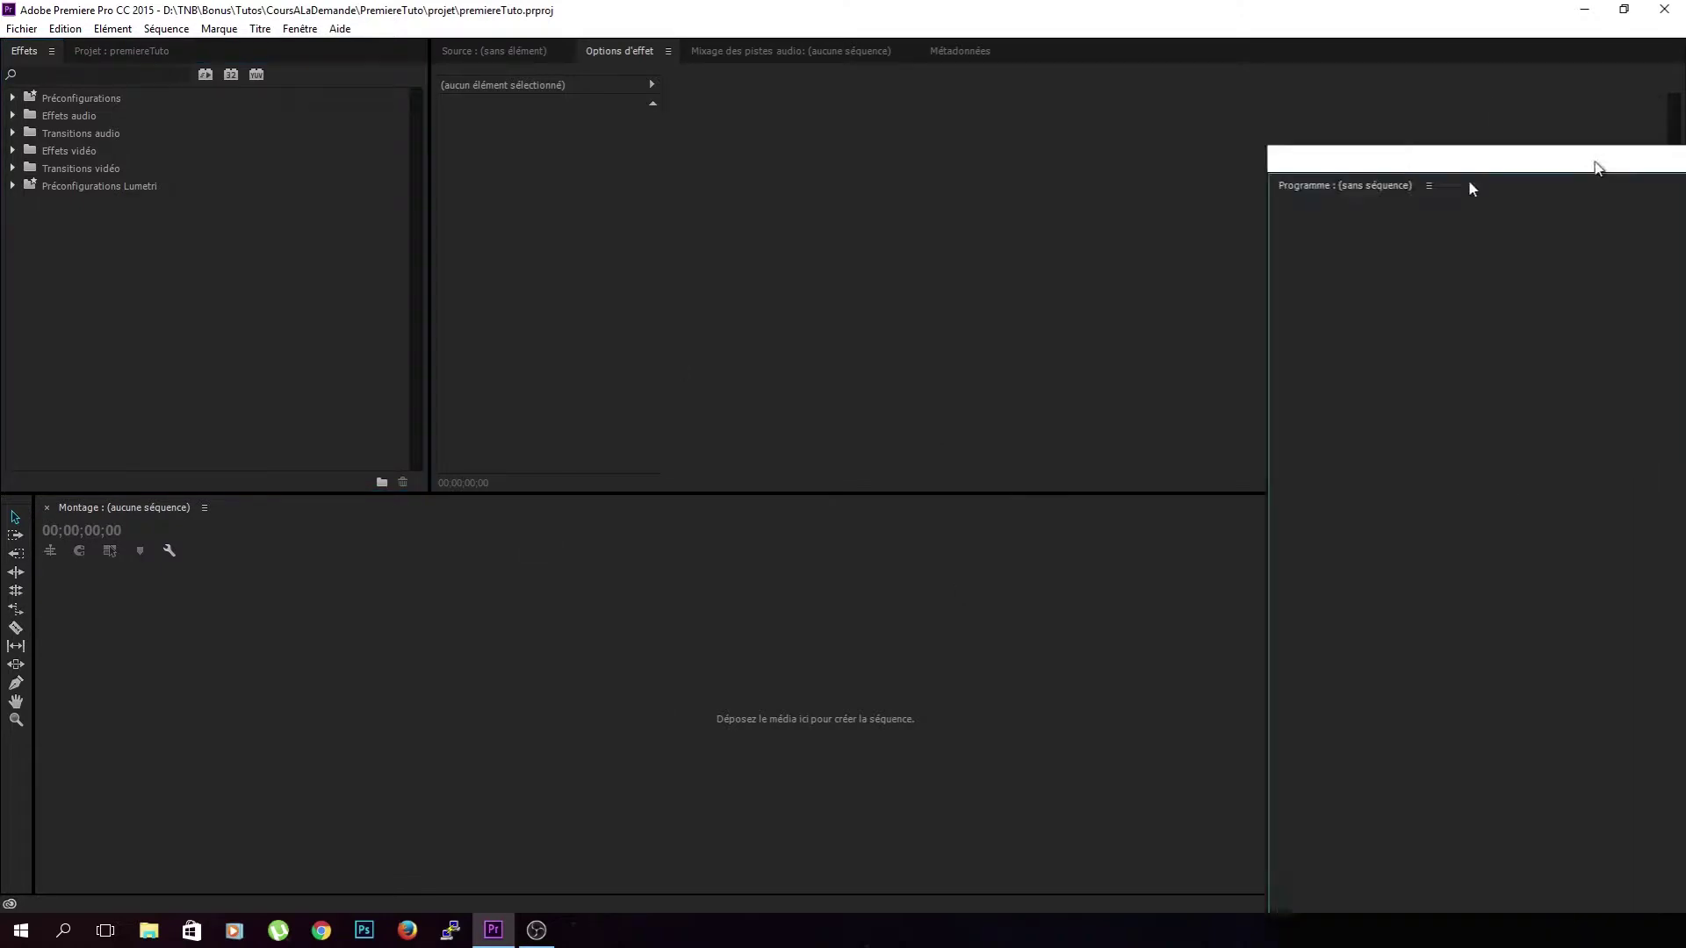
- Switch to the Montage workspace, dock the Programme monitor in the top group, and widen the Effects panel
{"action": "left_click", "coordinate": [300, 29]}
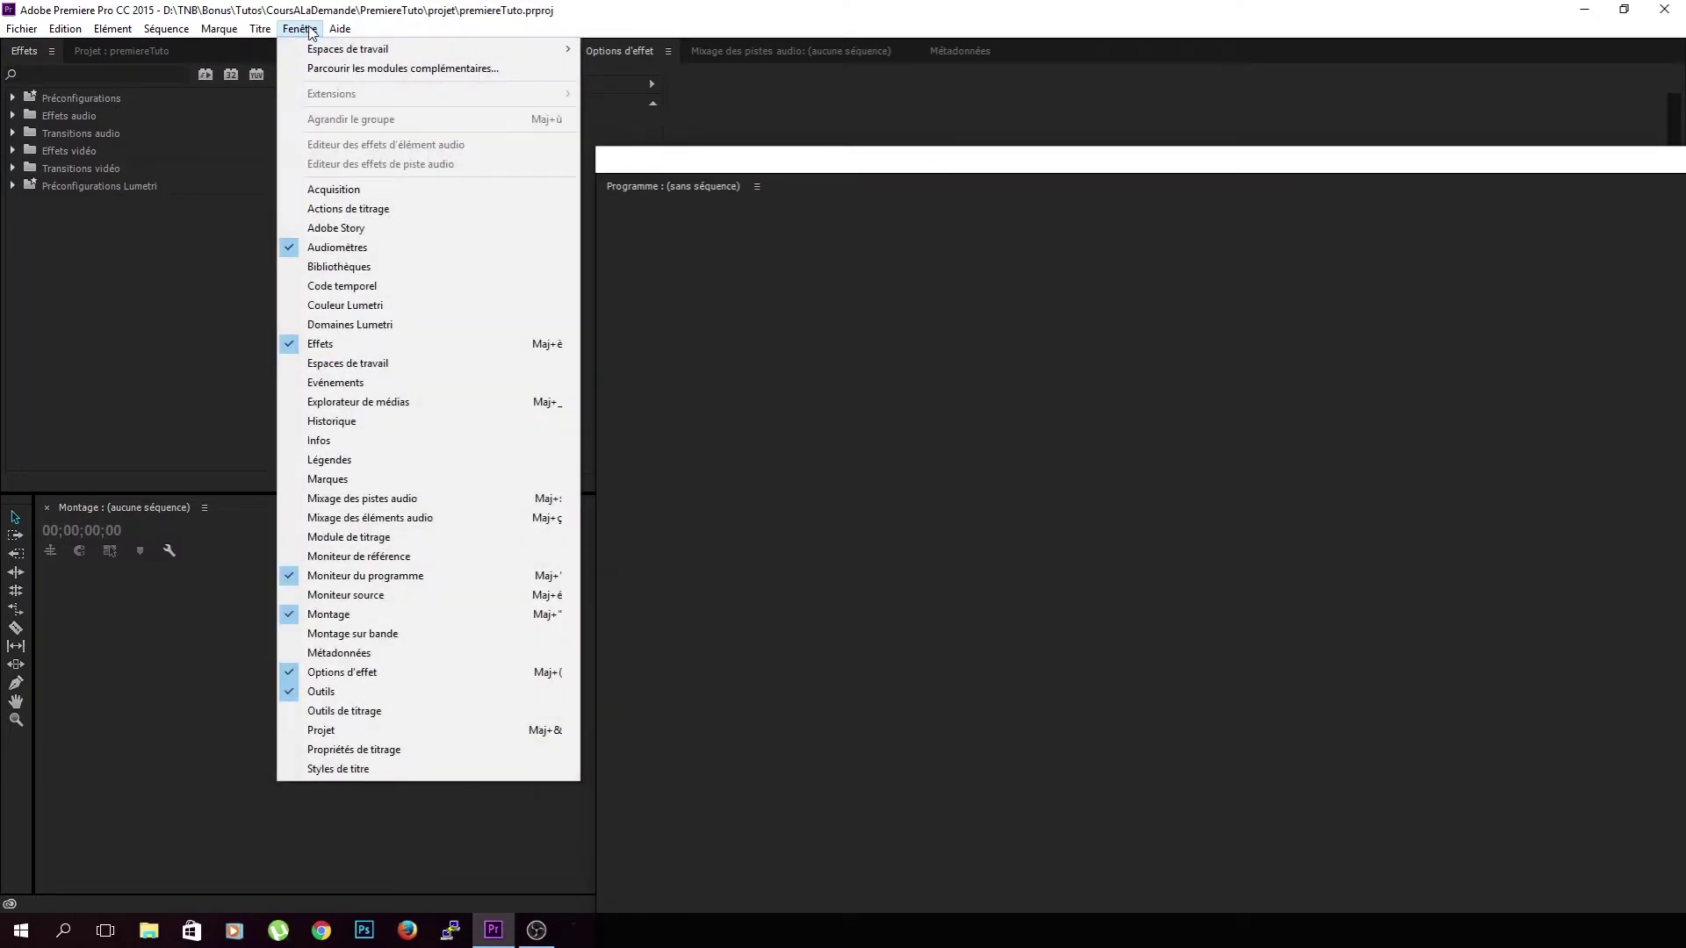
{"action": "mouse_move", "coordinate": [527, 49]}
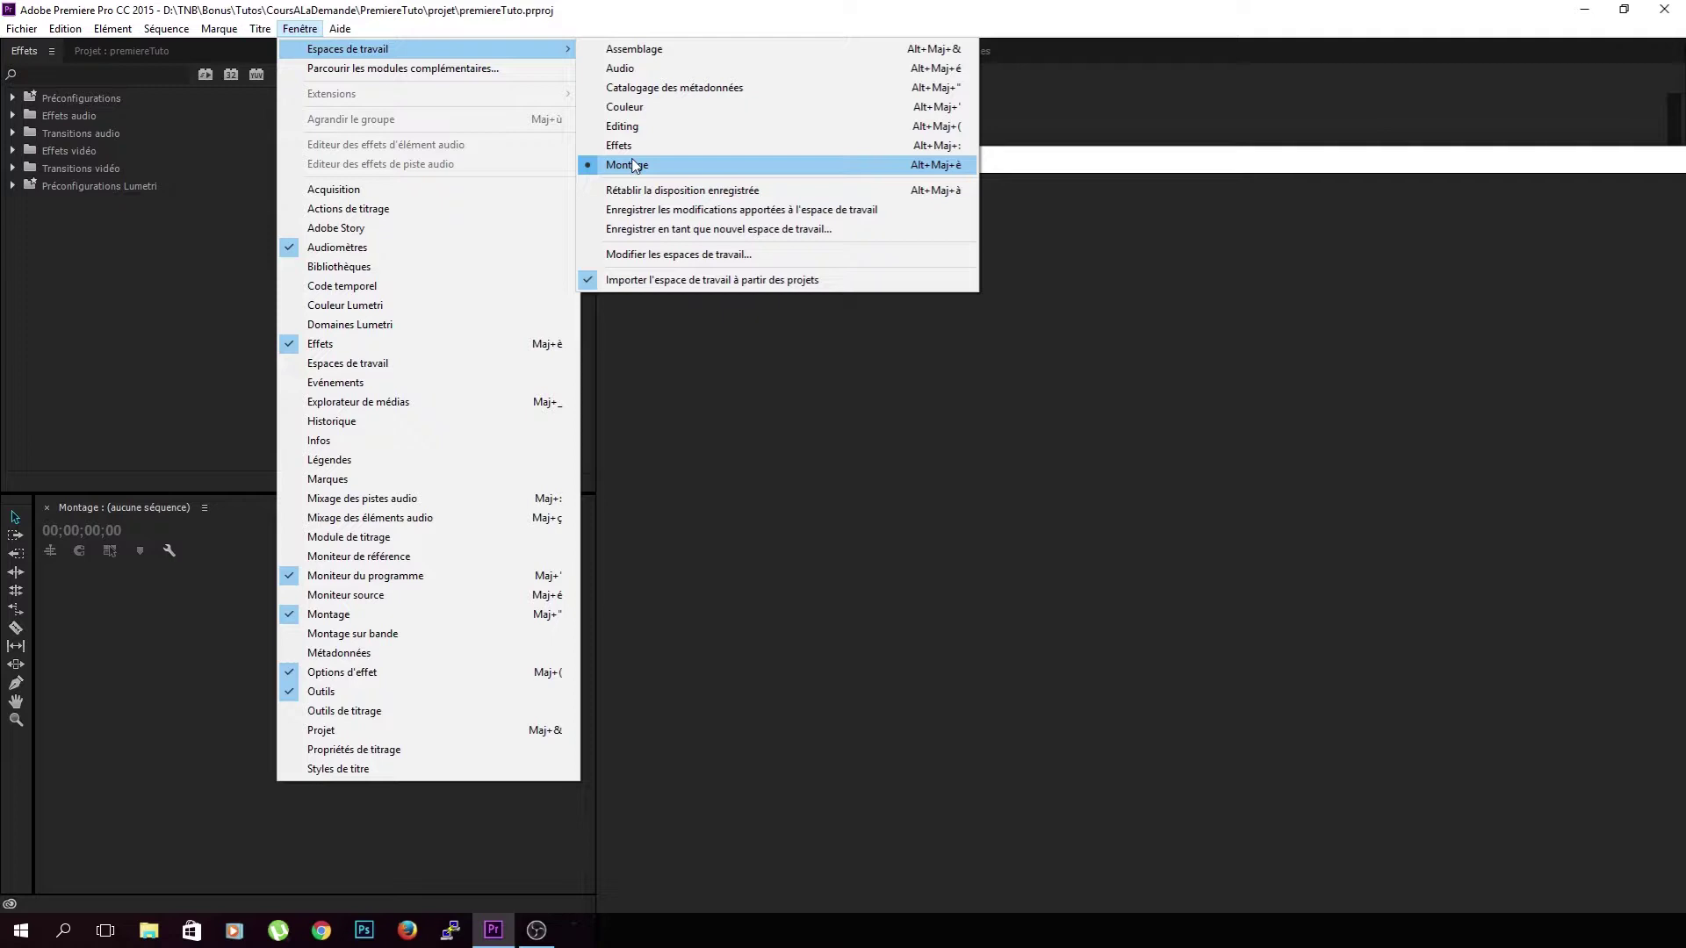
{"action": "left_click", "coordinate": [635, 166]}
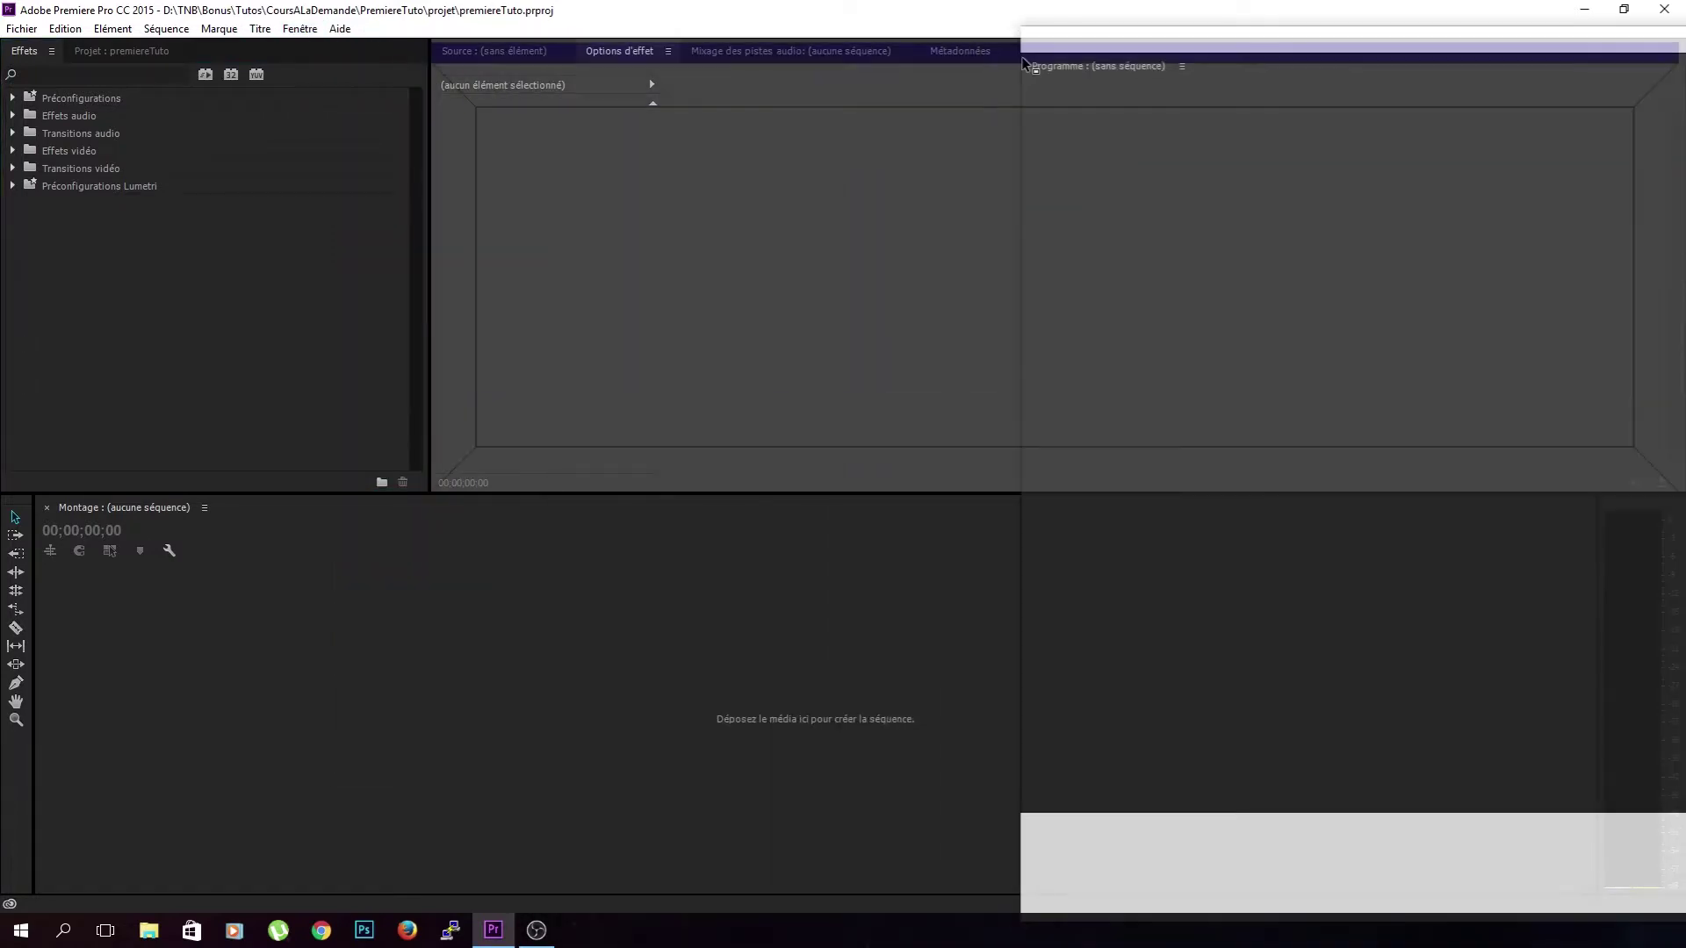
{"action": "left_click_drag", "start_coordinate": [558, 206], "coordinate": [1009, 114]}
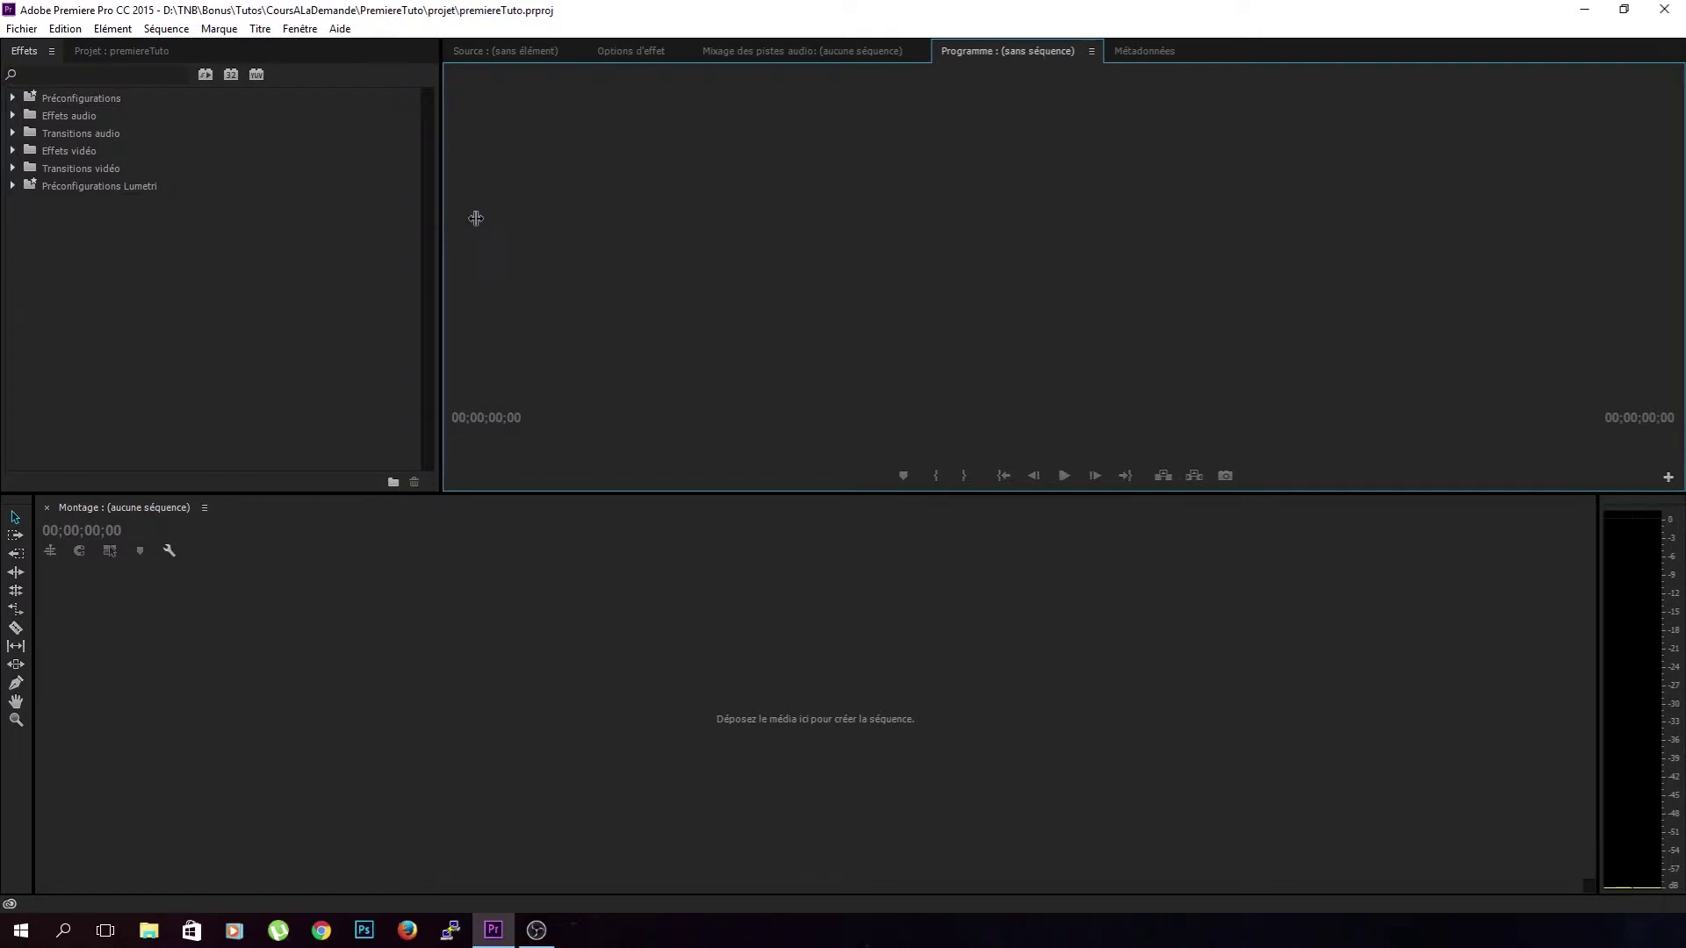
{"action": "left_click_drag", "start_coordinate": [431, 218], "coordinate": [531, 218]}
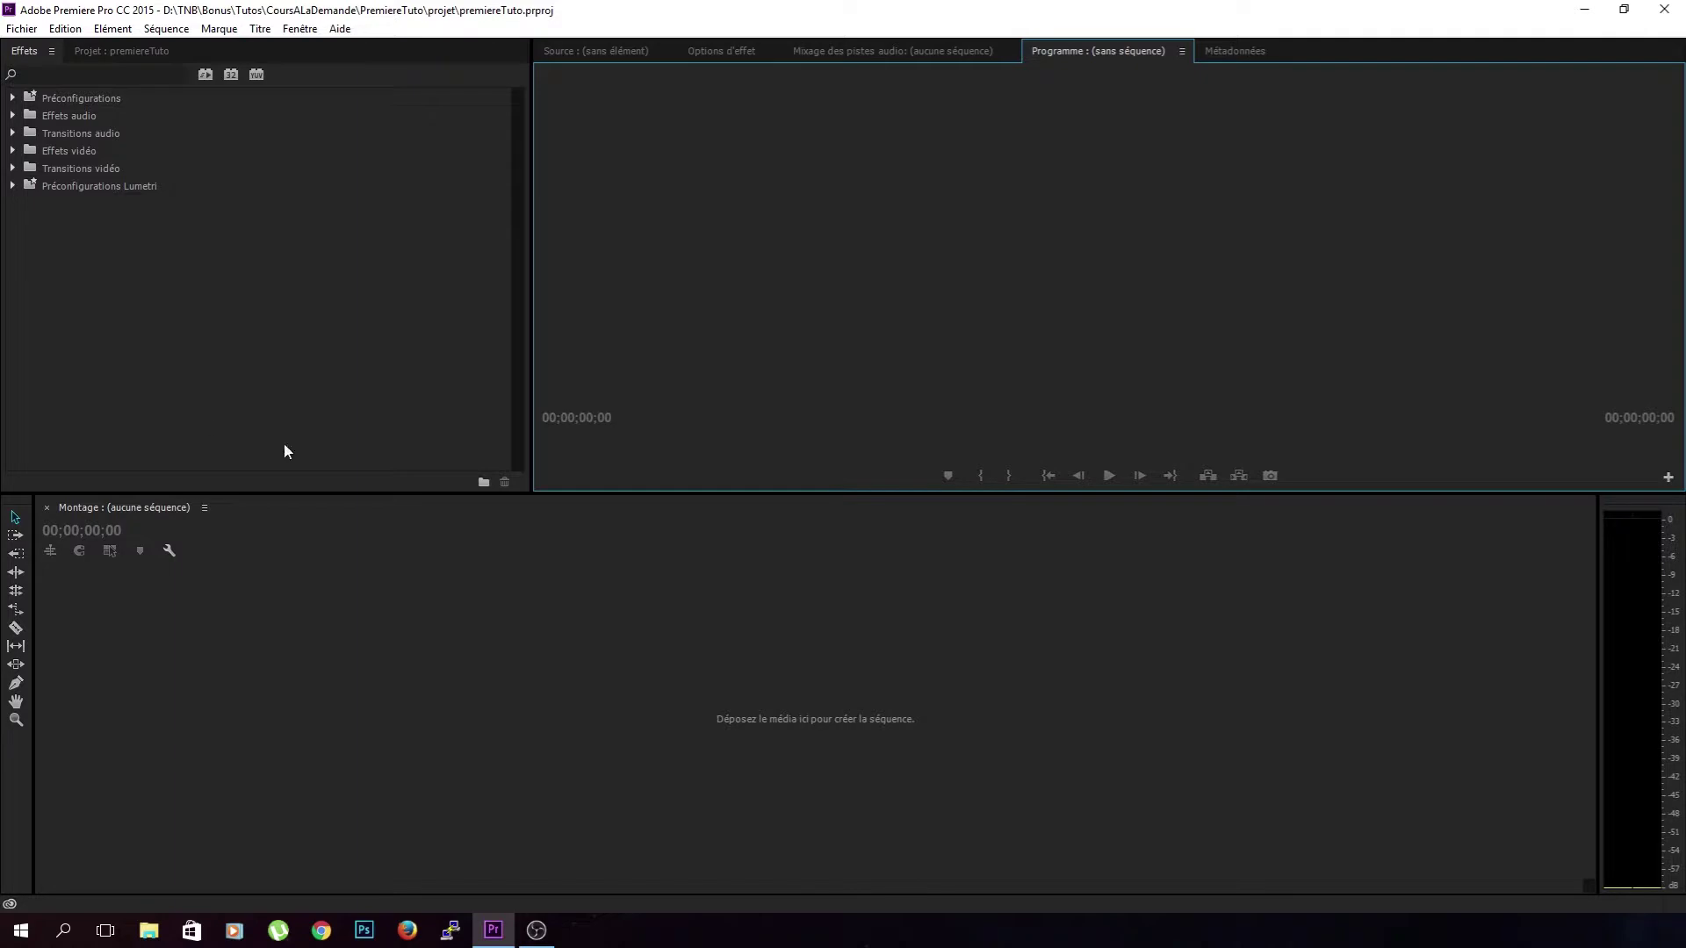
{"action": "left_click", "coordinate": [129, 54]}
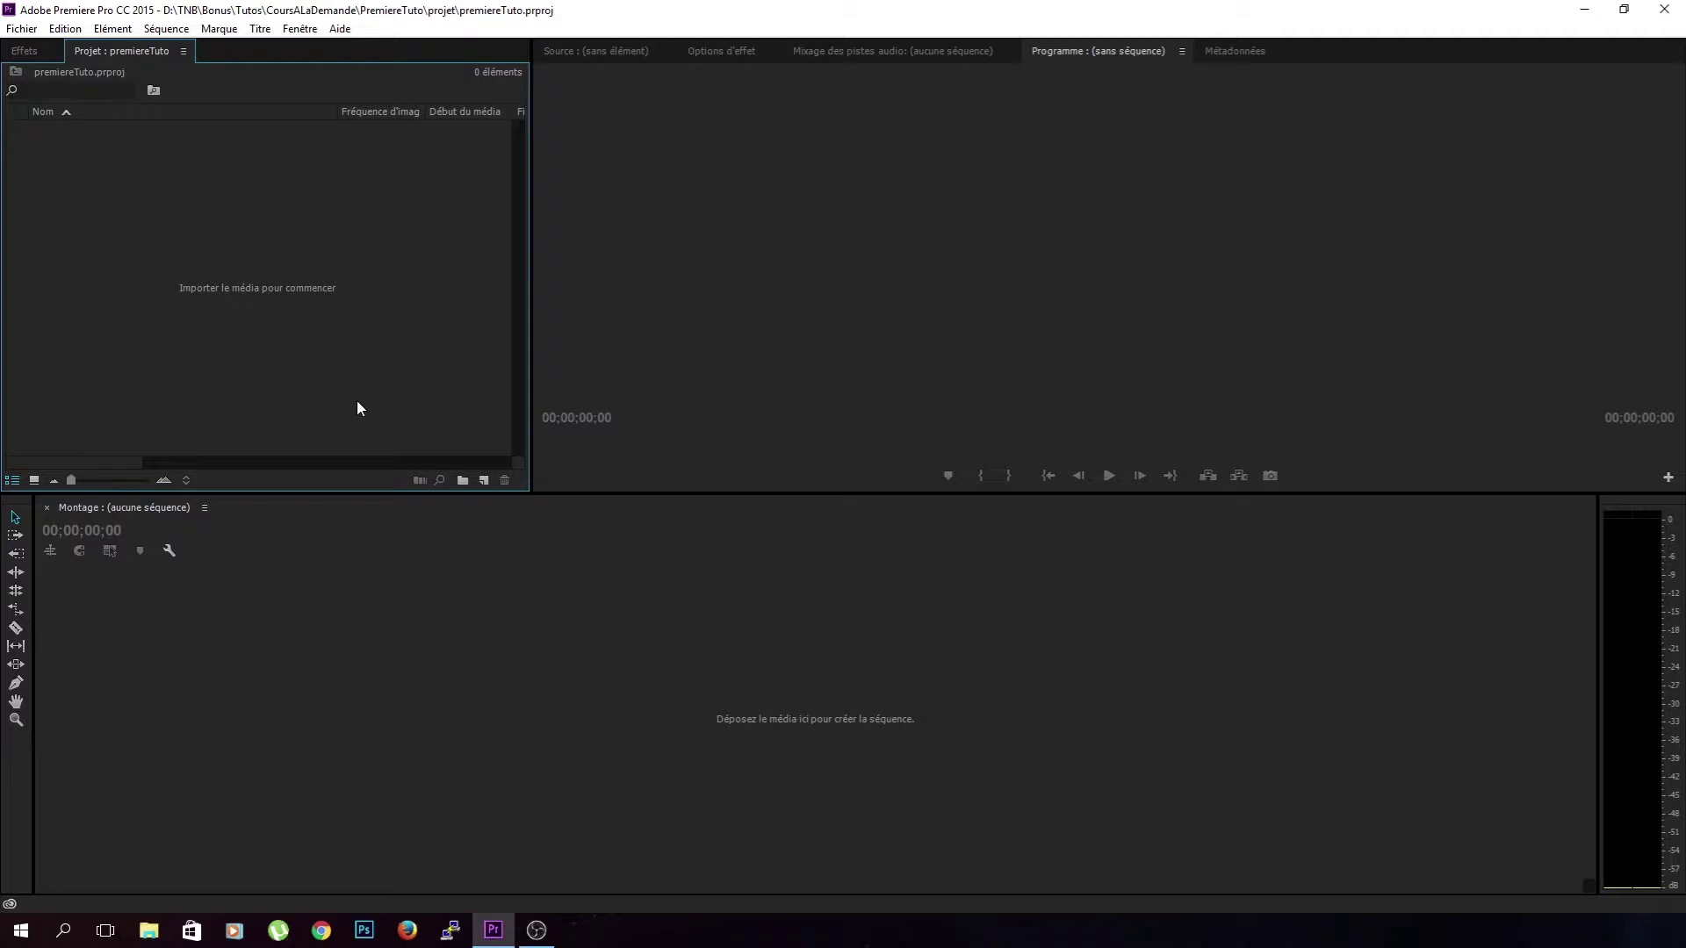
- Import LogoAnim_1.mov, play it in the Source monitor up to the Motion Live title, and widen the project list
{"action": "double_click", "coordinate": [361, 406]}
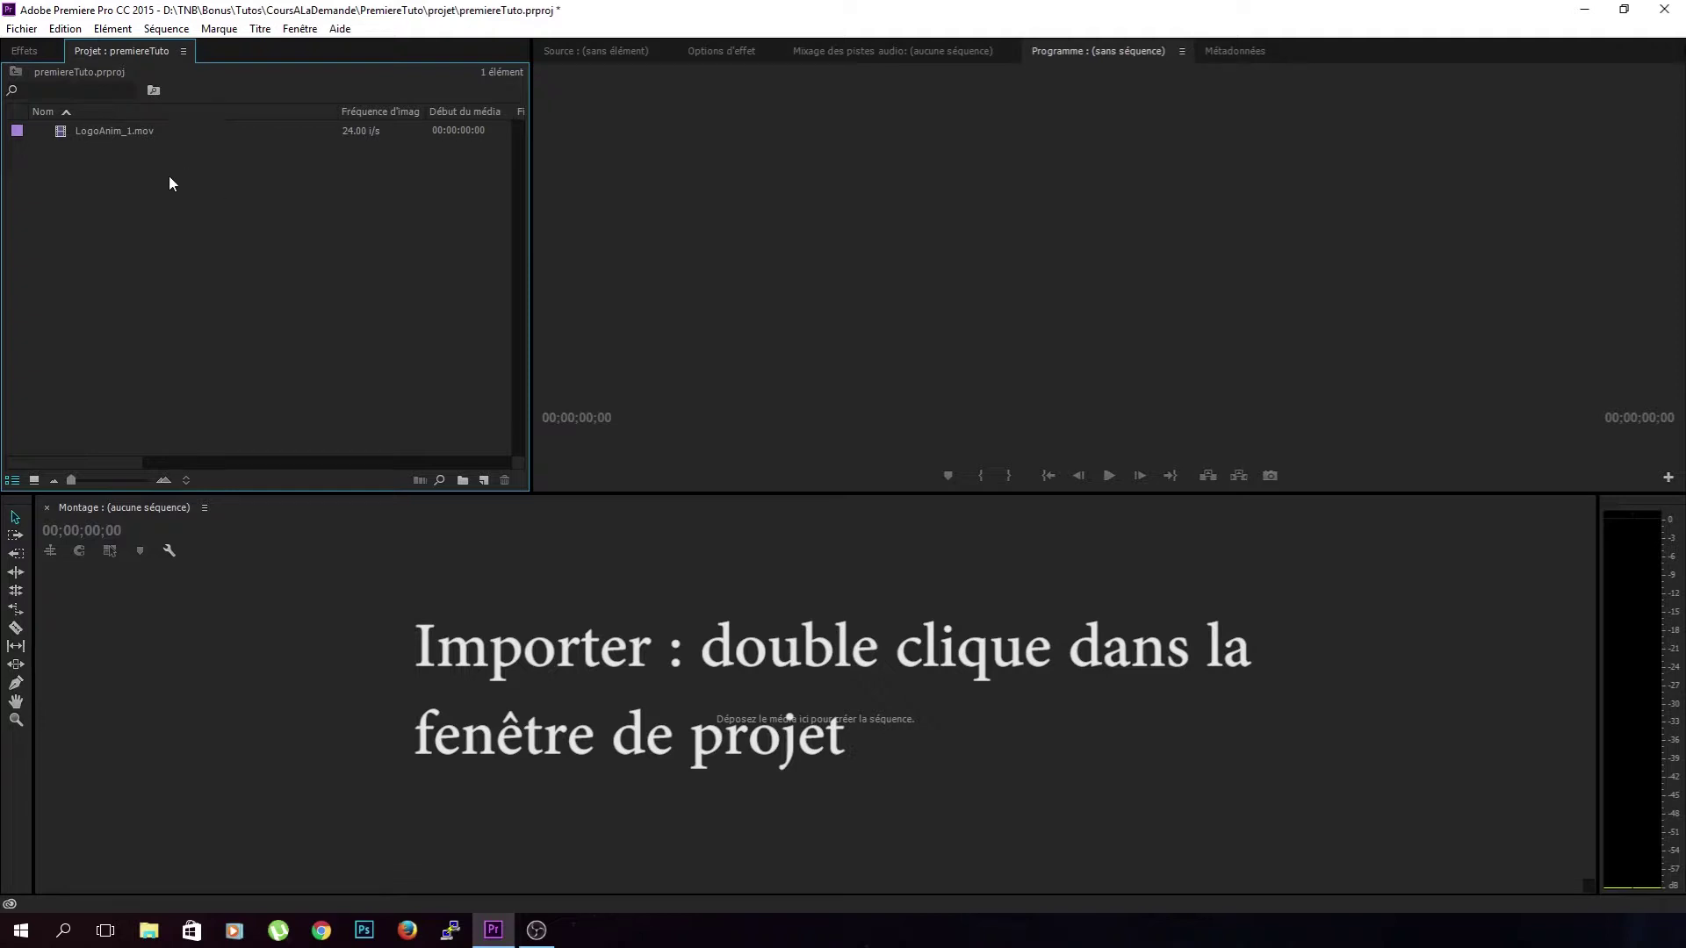
{"action": "double_click", "coordinate": [87, 130]}
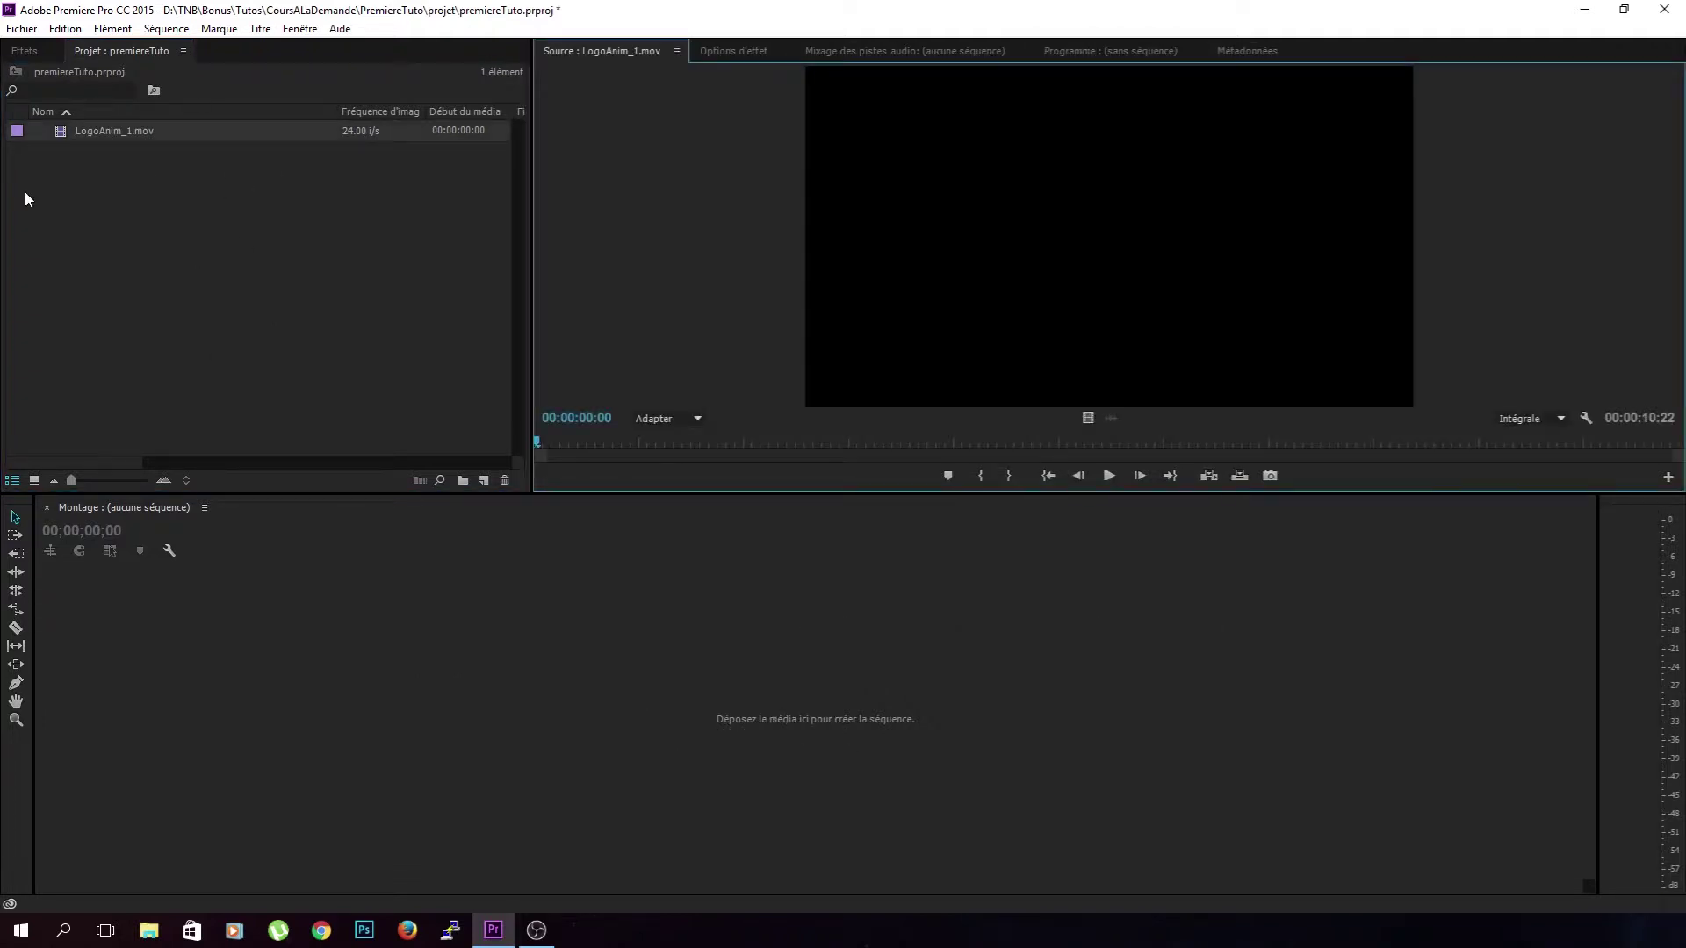
{"action": "left_click", "coordinate": [1109, 476]}
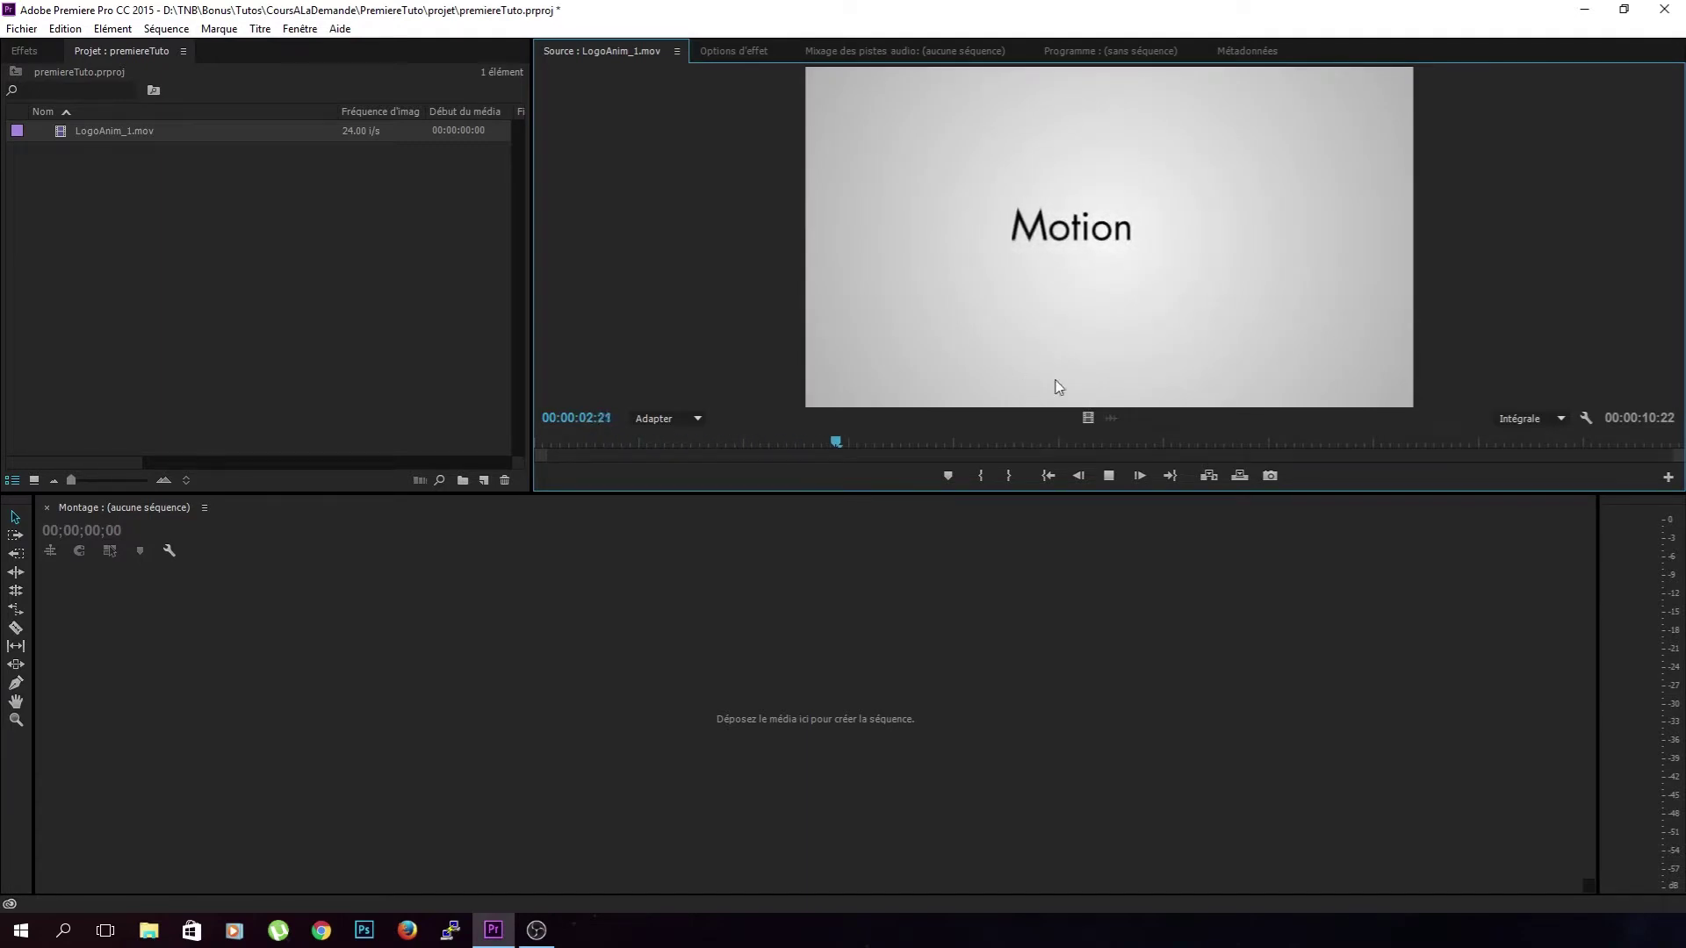
{"action": "left_click", "coordinate": [1109, 475]}
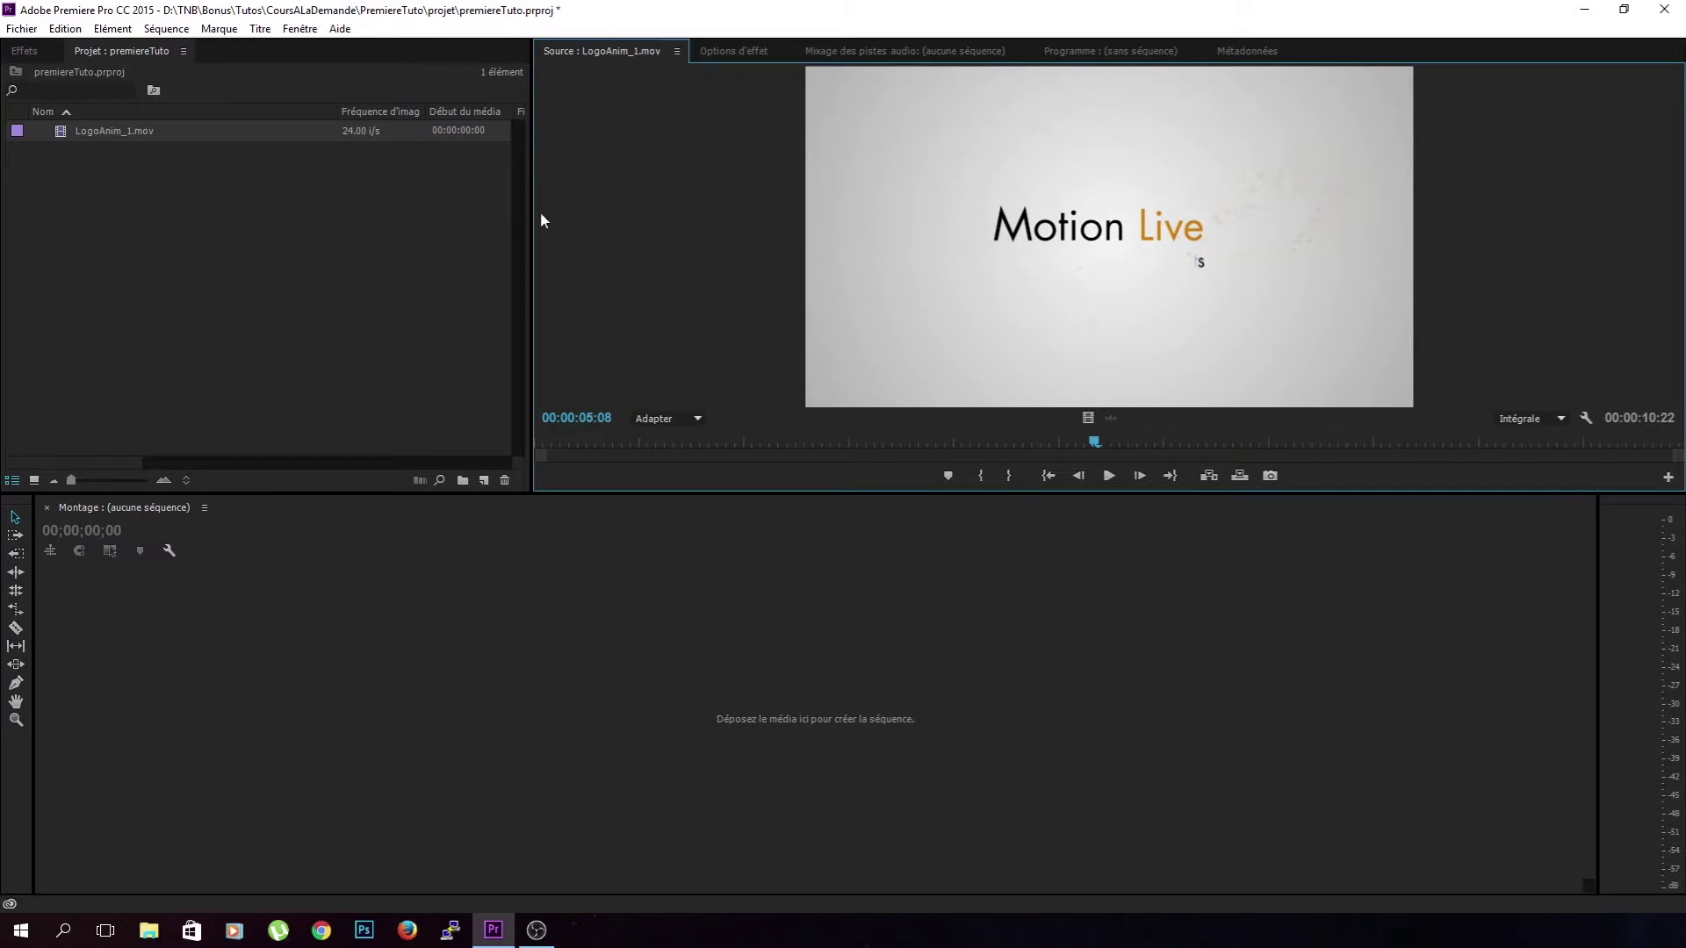
{"action": "left_click_drag", "start_coordinate": [531, 220], "coordinate": [1195, 217]}
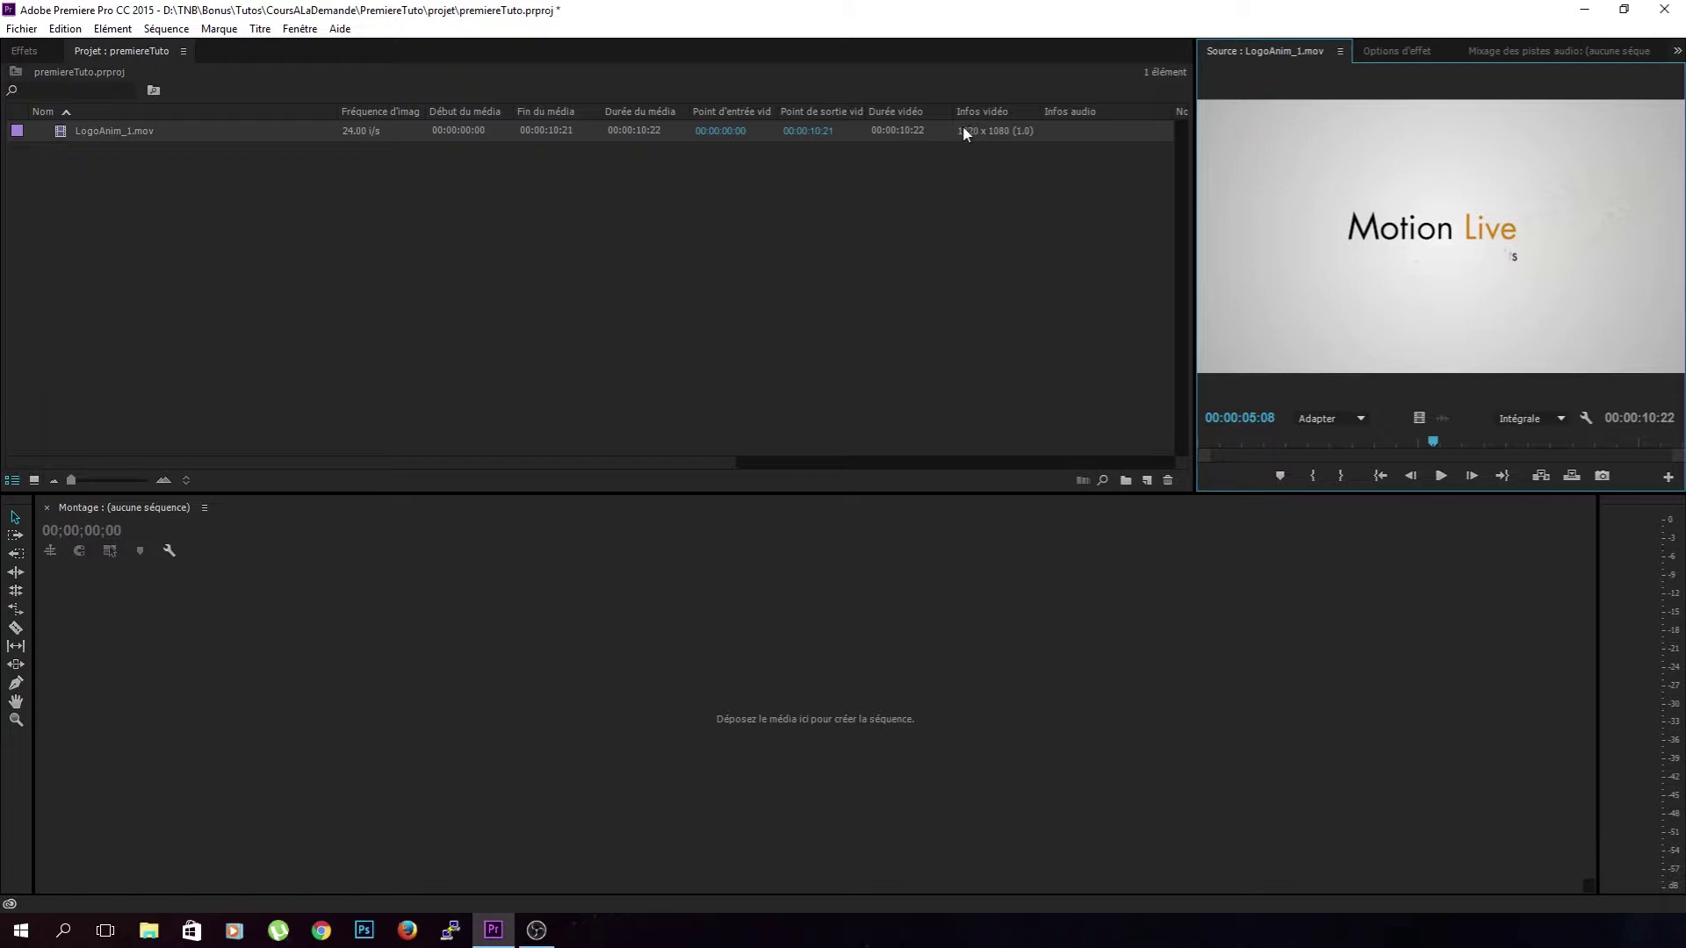
- Enlarge the Source monitor and mark LogoAnim_1.mov In at 00:00:02:11, Out at 00:00:05:12 (03:02)
{"action": "left_click_drag", "start_coordinate": [1196, 211], "coordinate": [587, 210]}
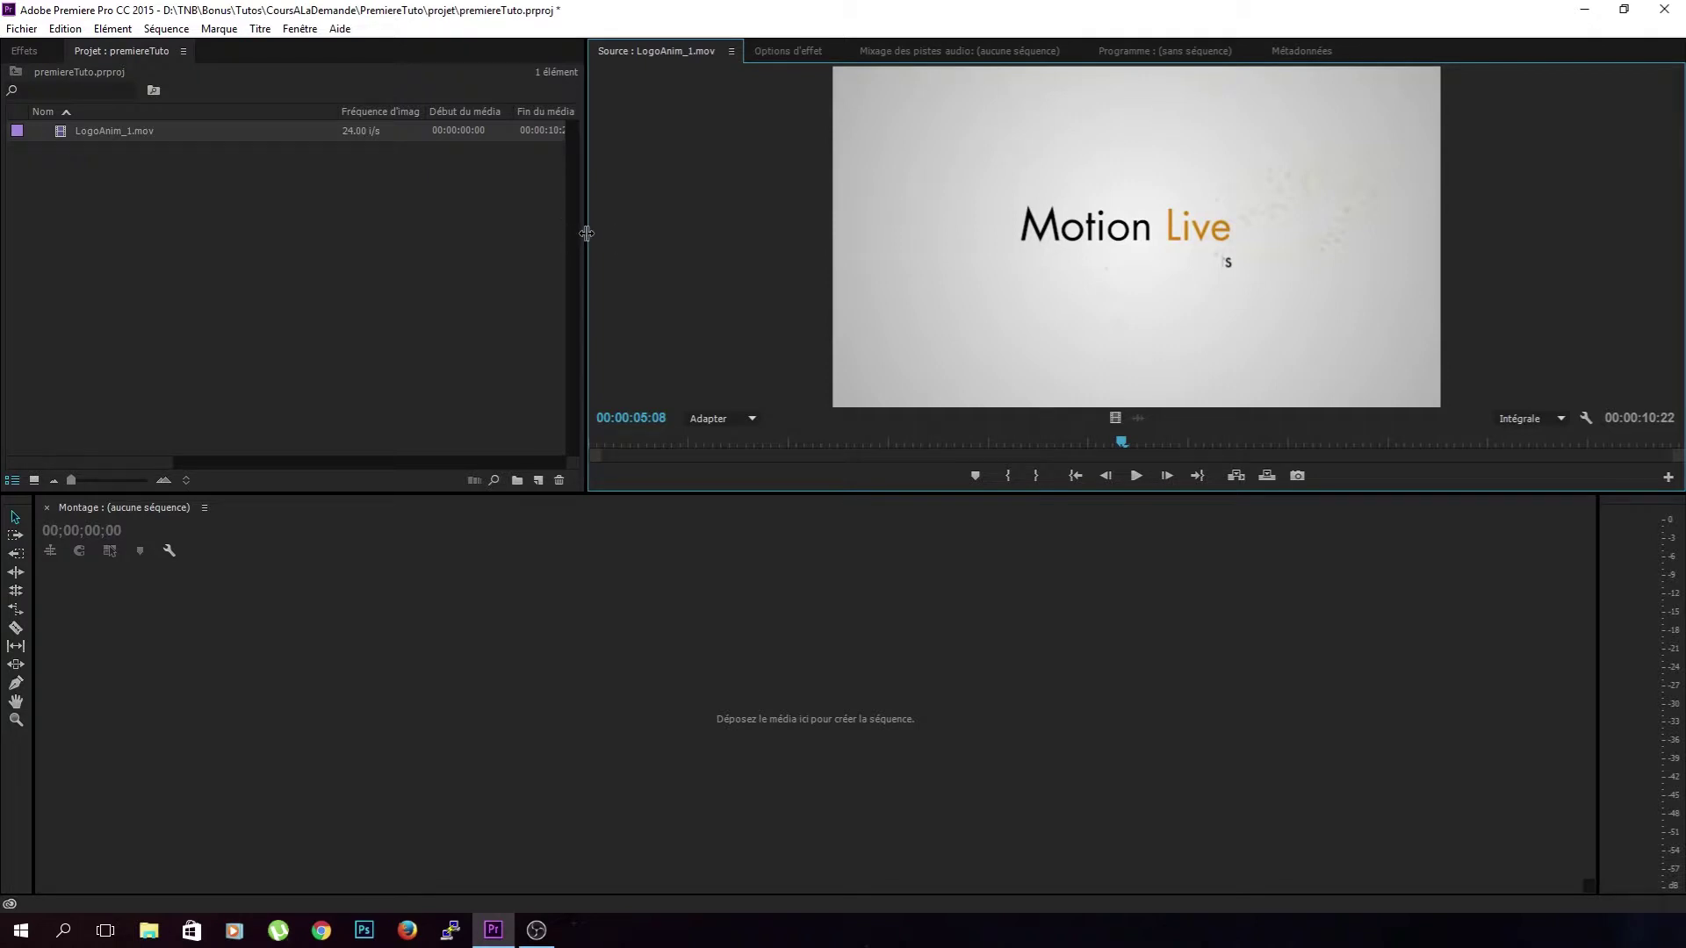
{"action": "left_click_drag", "start_coordinate": [586, 230], "coordinate": [452, 231]}
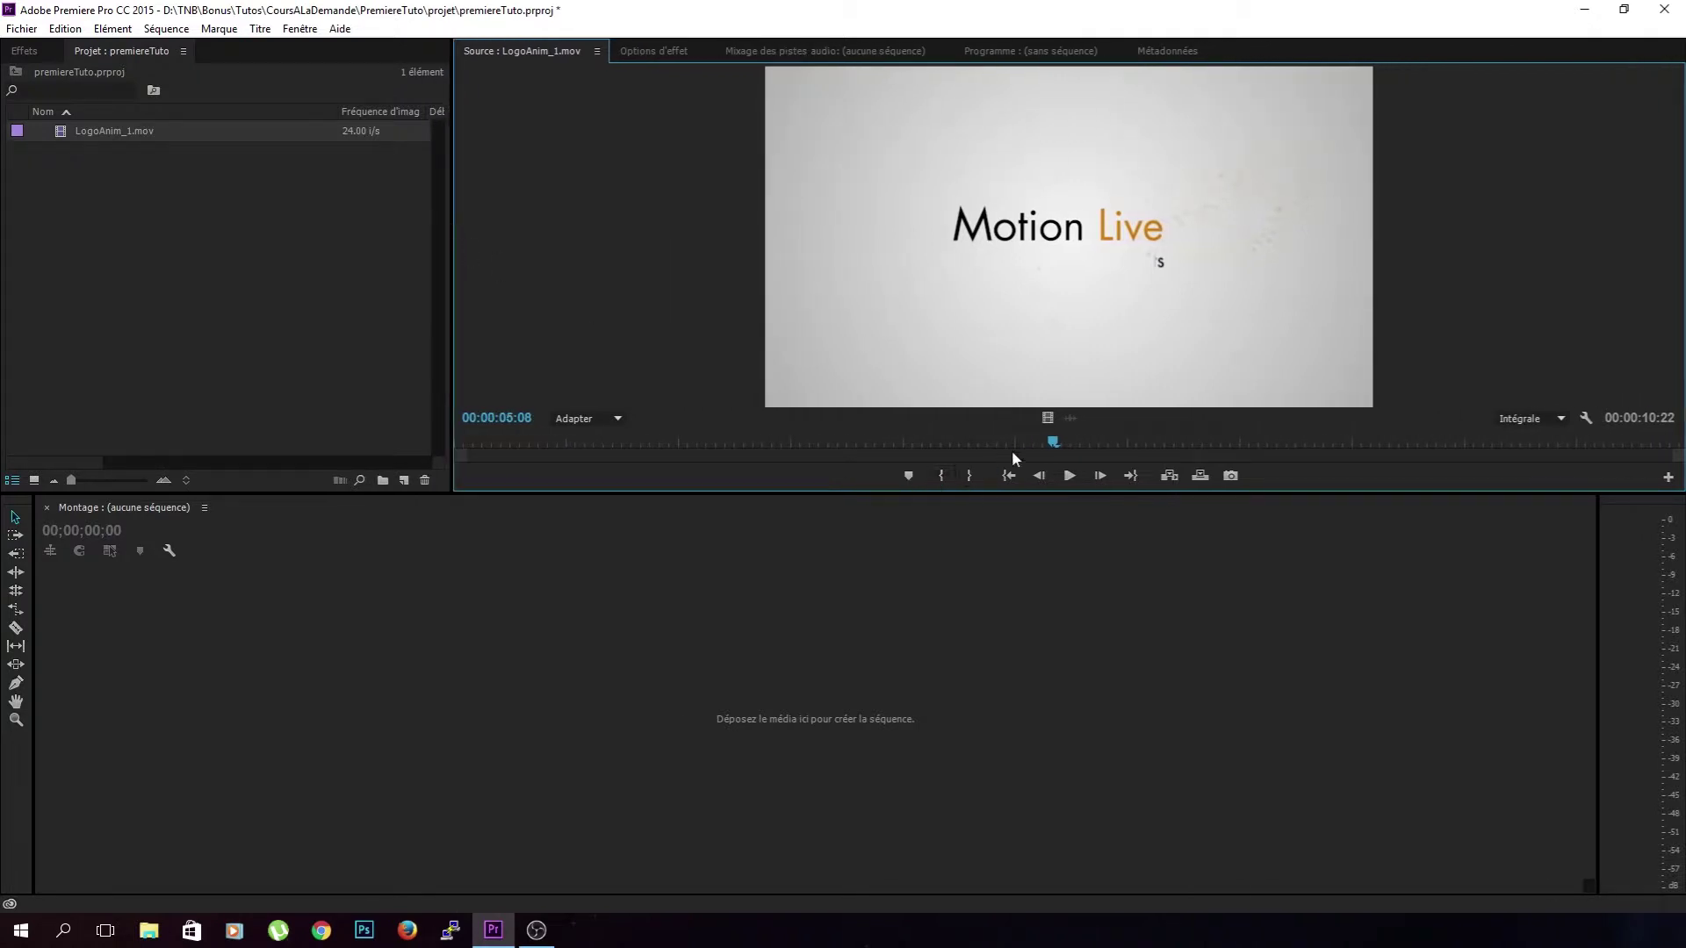
{"action": "mouse_move", "coordinate": [1053, 446]}
{"action": "left_mouse_down"}
{"action": "mouse_move", "coordinate": [691, 451]}
{"action": "mouse_move", "coordinate": [1078, 450]}
{"action": "mouse_move", "coordinate": [811, 442]}
{"action": "left_mouse_up"}
{"action": "key", "text": "i"}
{"action": "key", "text": "o"}
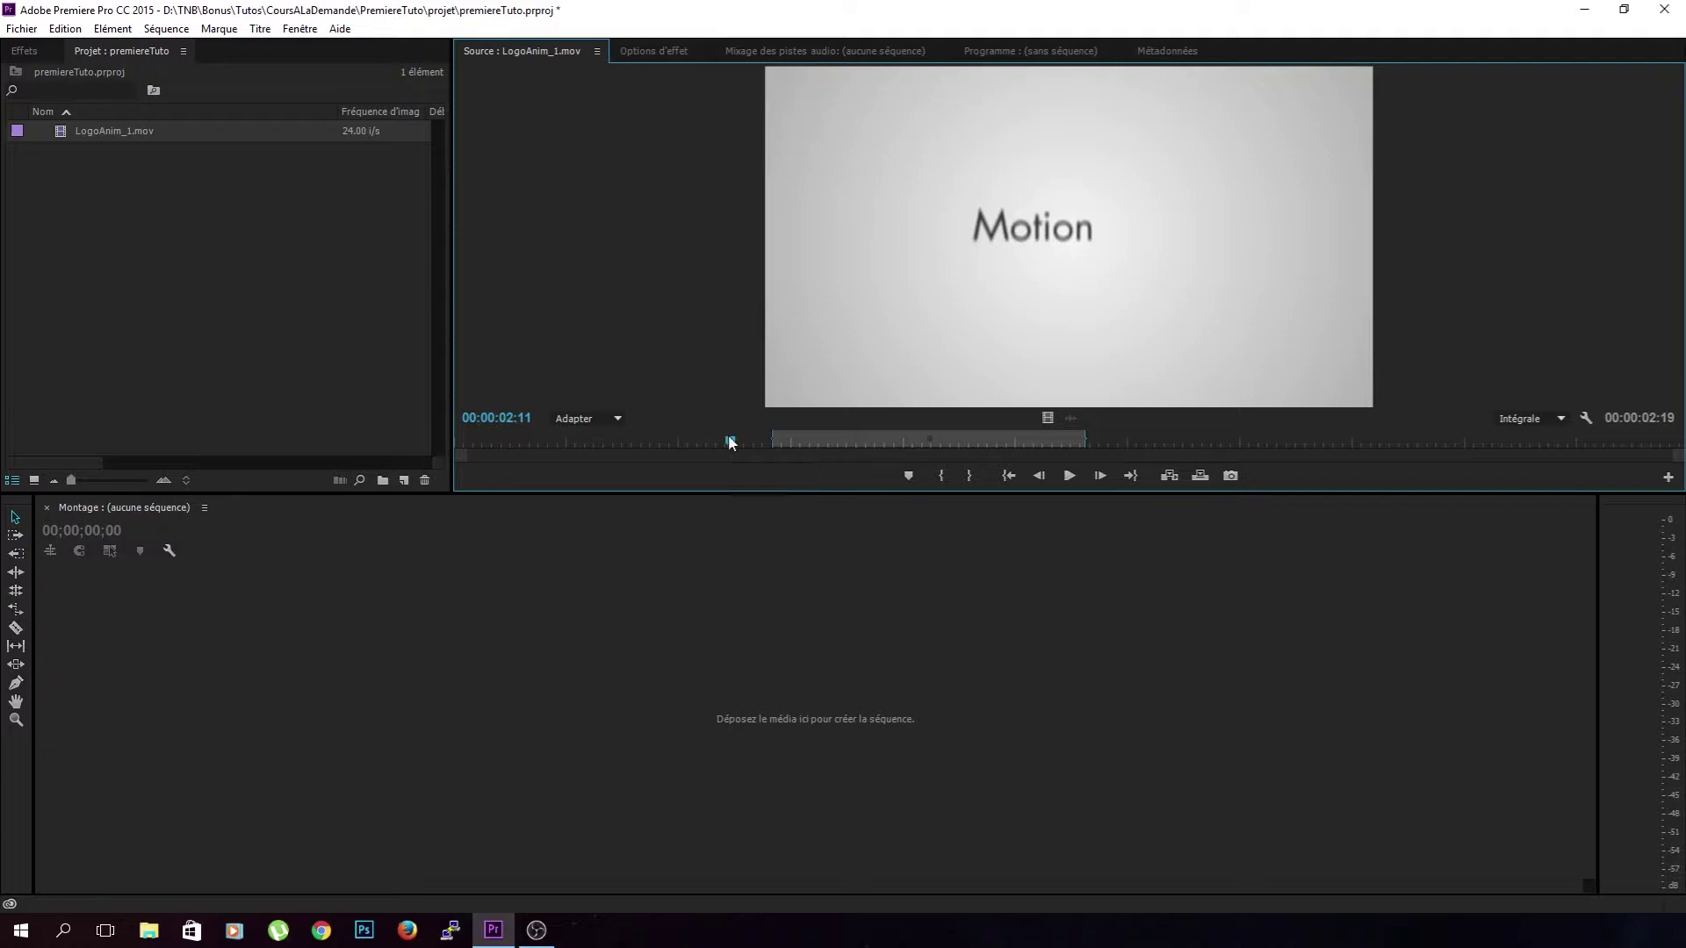
{"action": "key", "text": "i"}
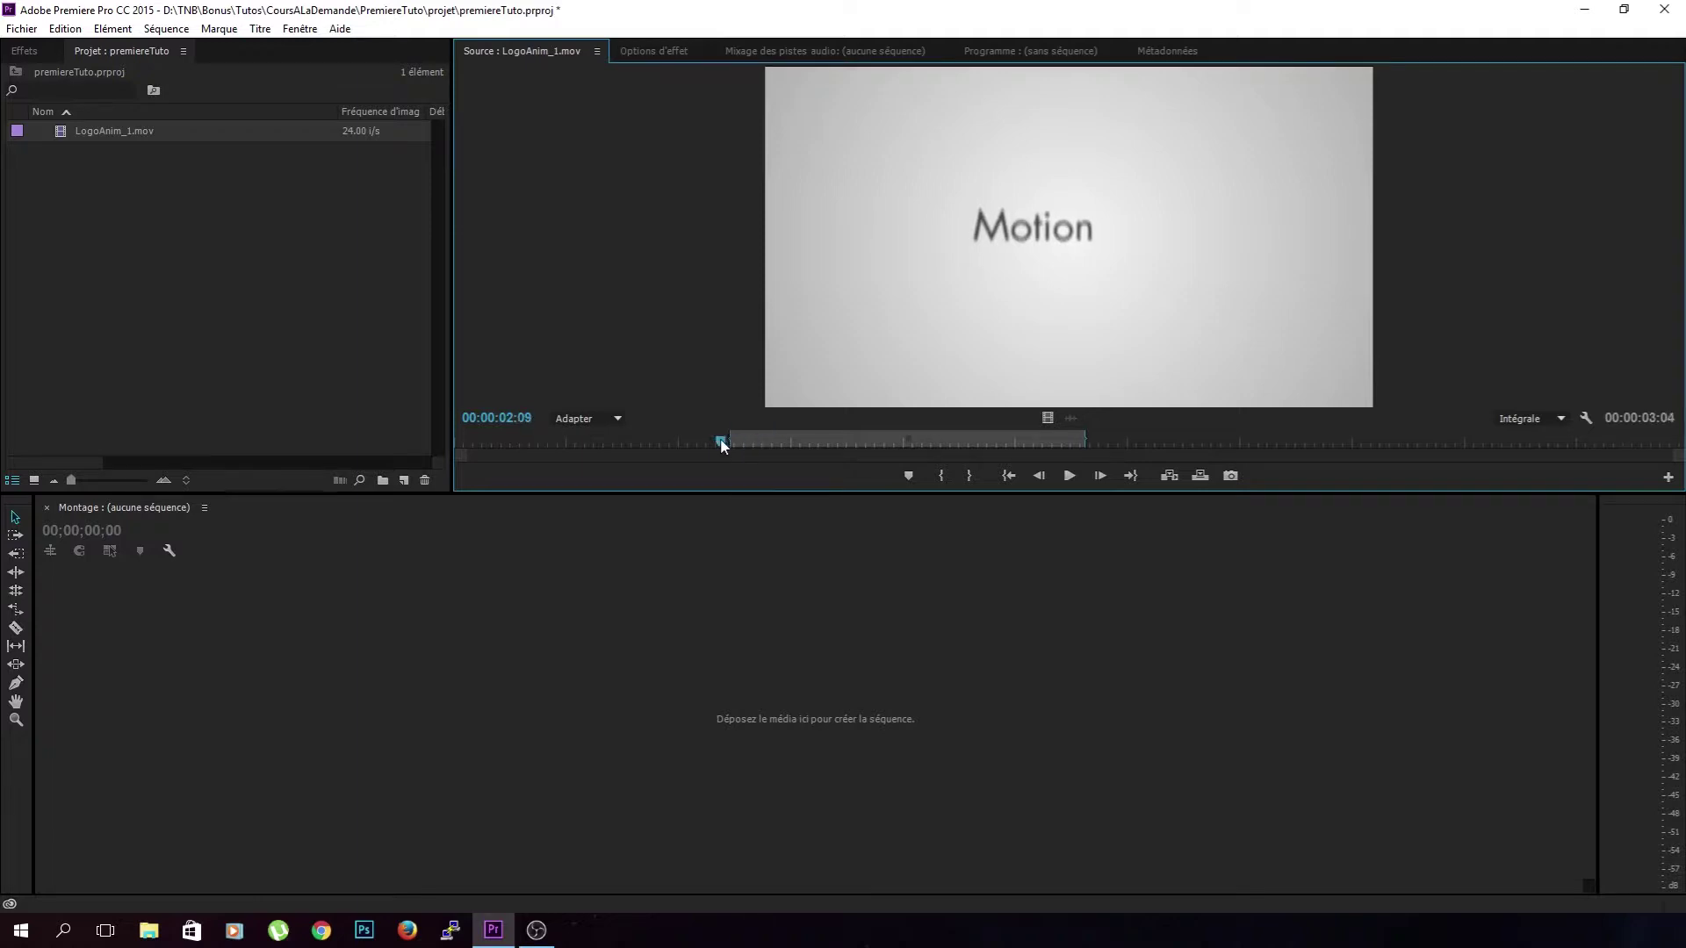
{"action": "left_click_drag", "start_coordinate": [734, 443], "coordinate": [1074, 460]}
{"action": "key", "text": "o"}
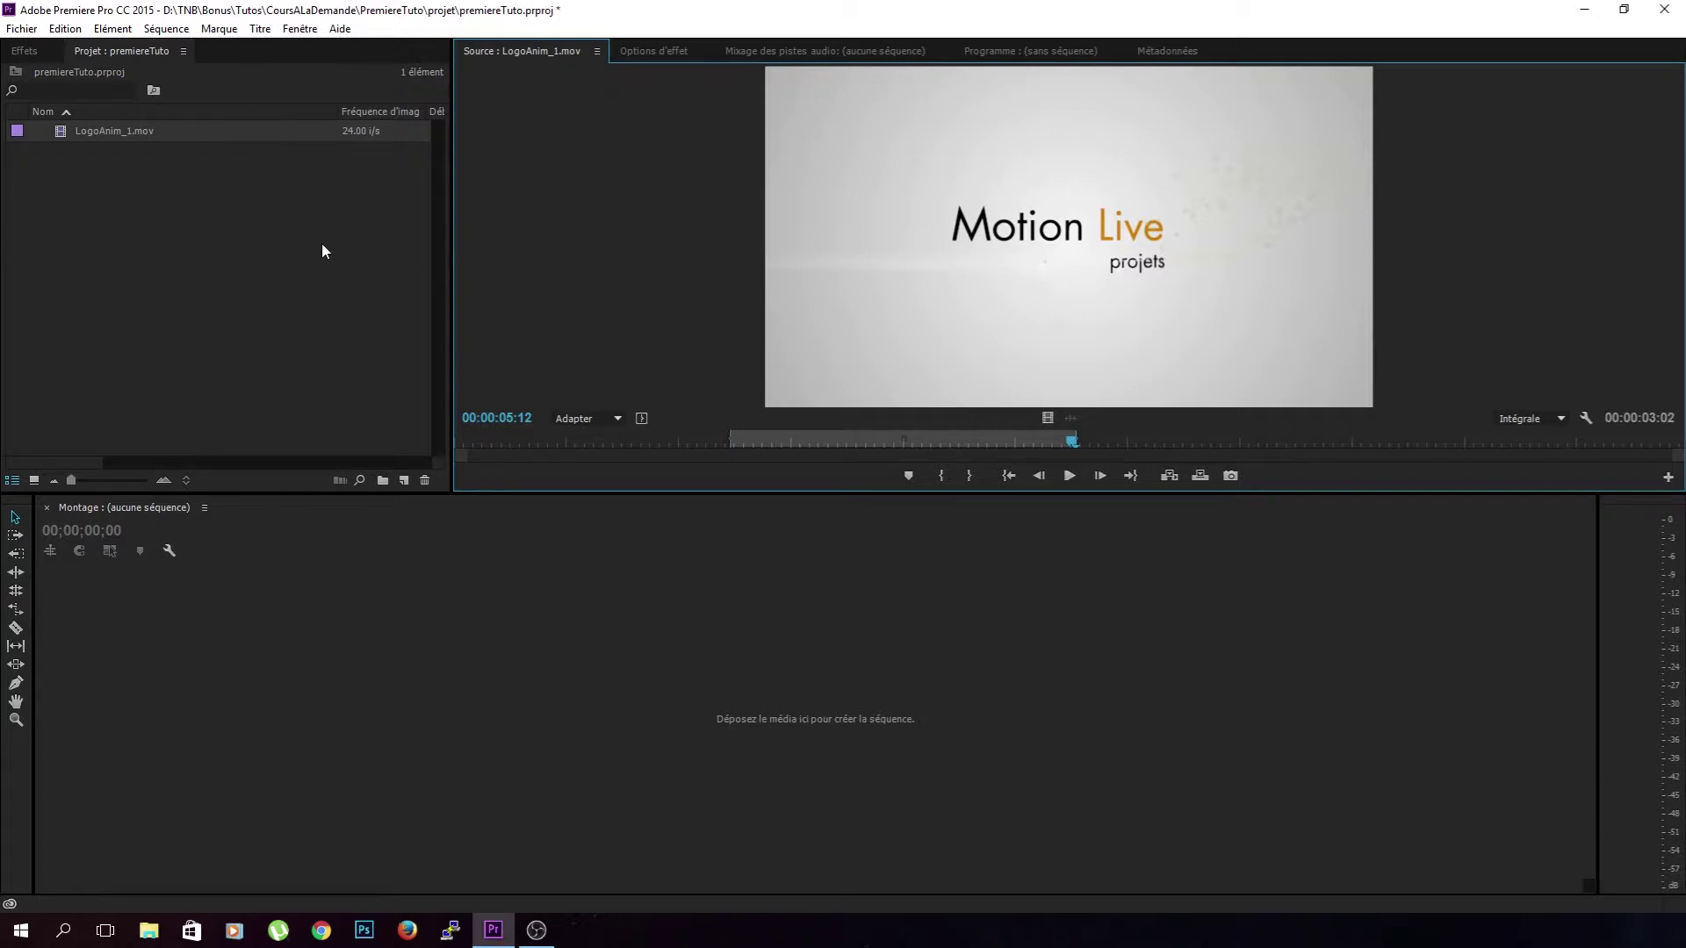
- Browse the new-sequence presets down to AVCHD 1080p, then cancel without creating a sequence
{"action": "left_click", "coordinate": [404, 481]}
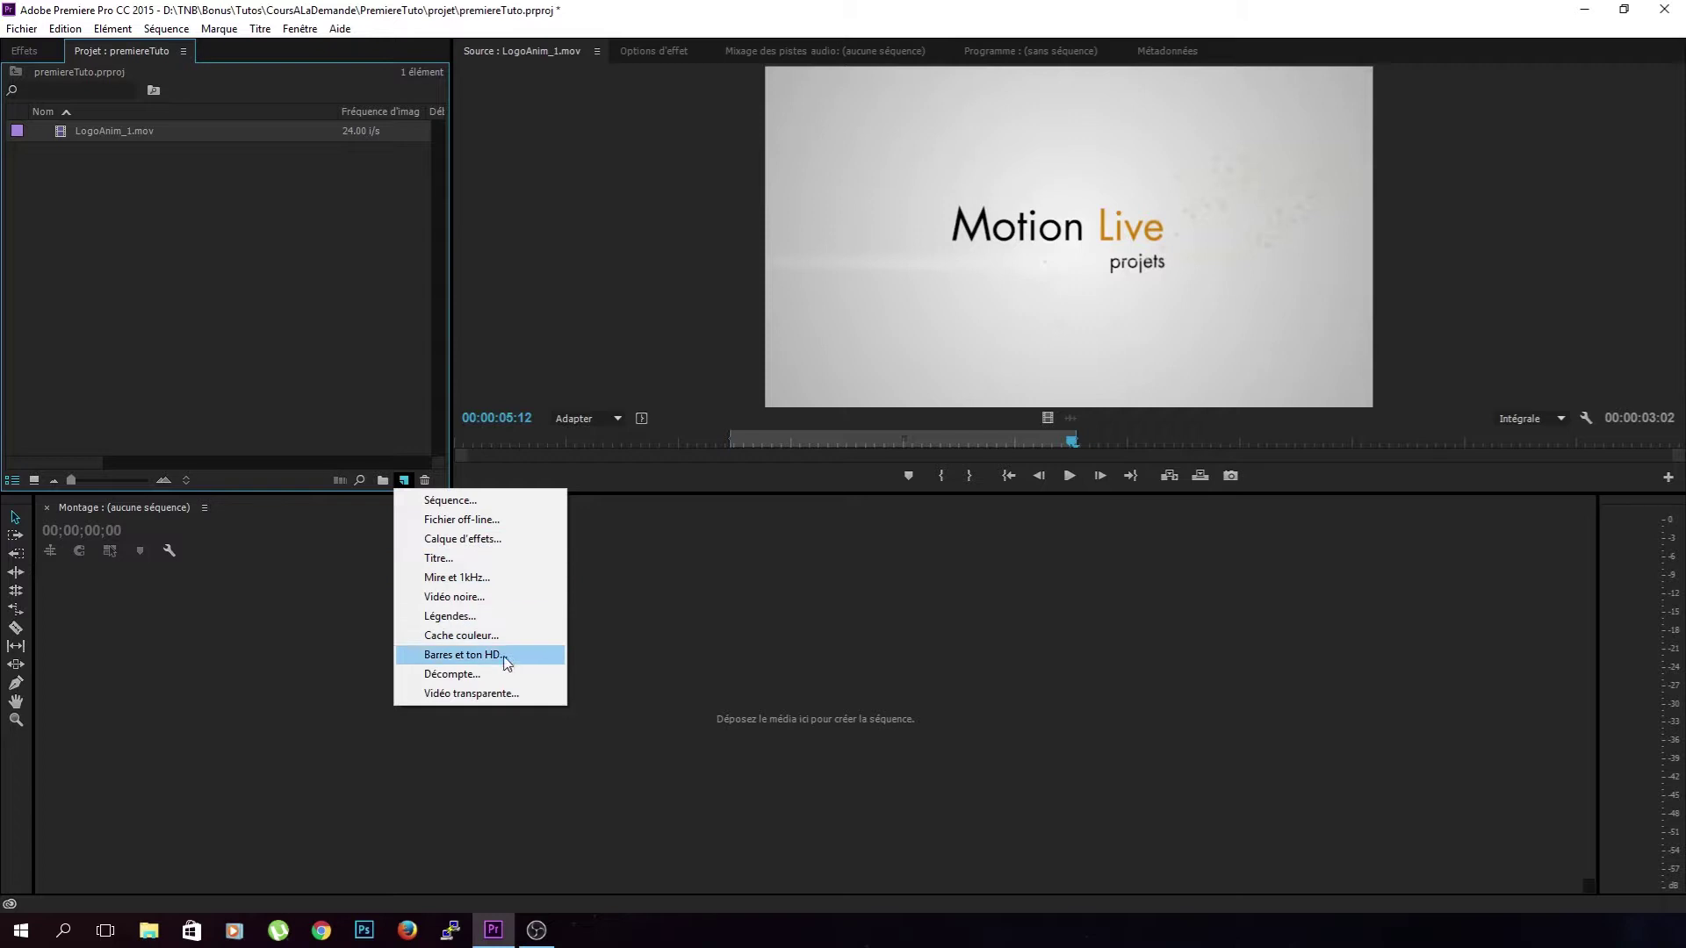
{"action": "left_click", "coordinate": [448, 501]}
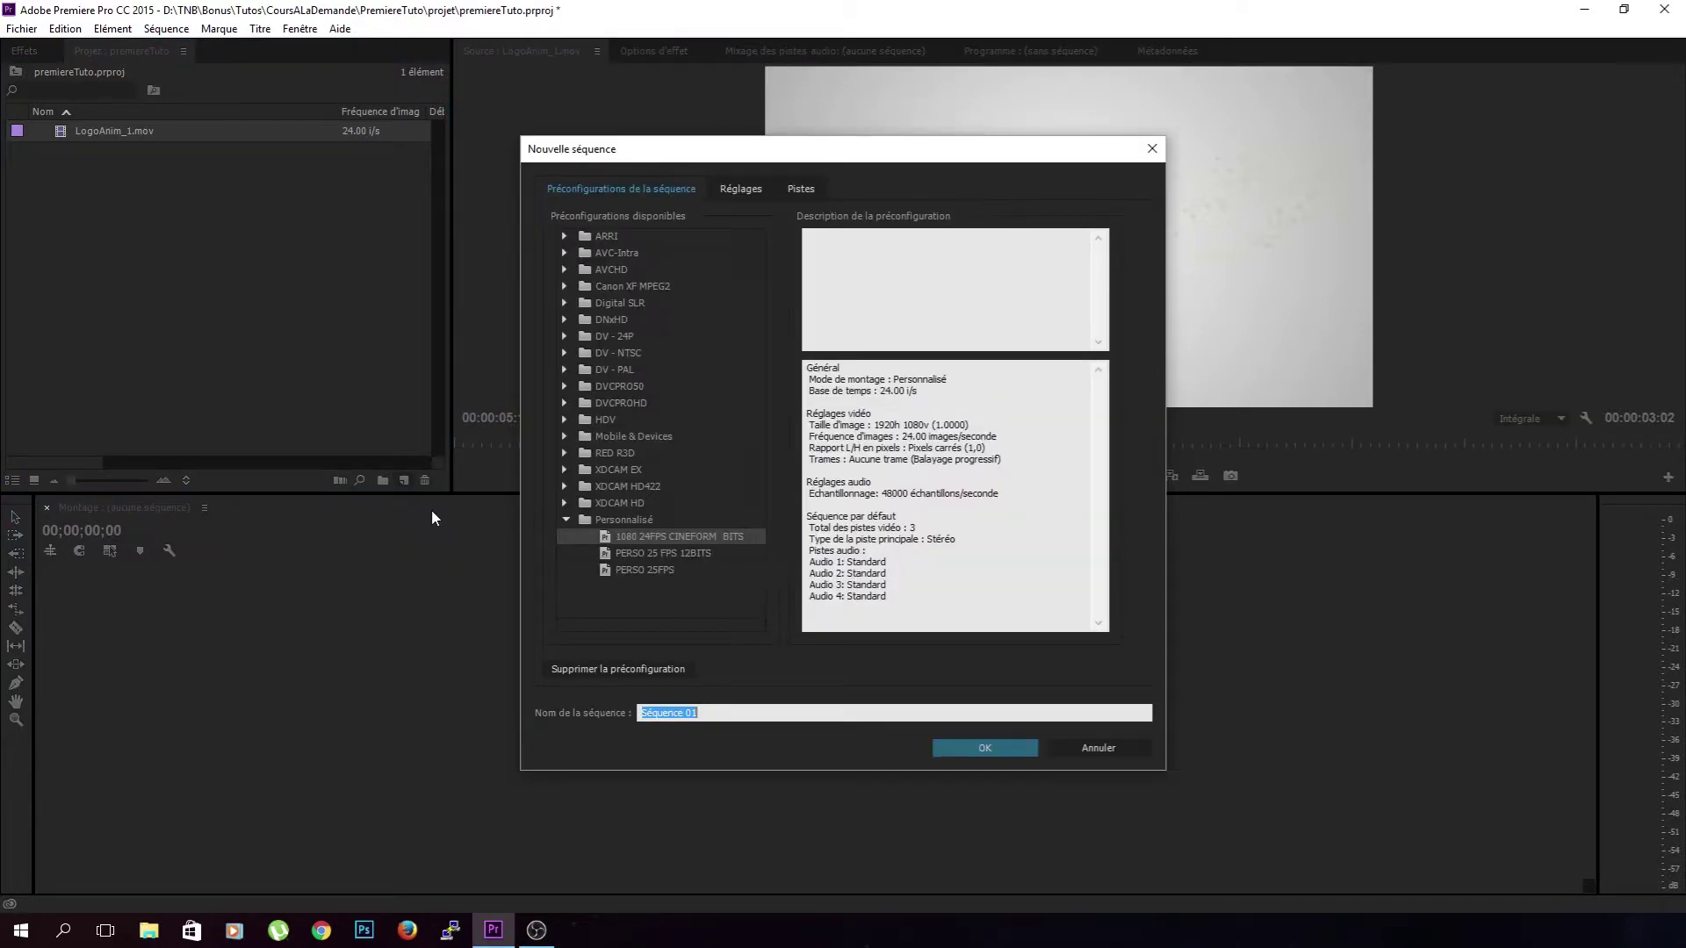
{"action": "left_click", "coordinate": [562, 521]}
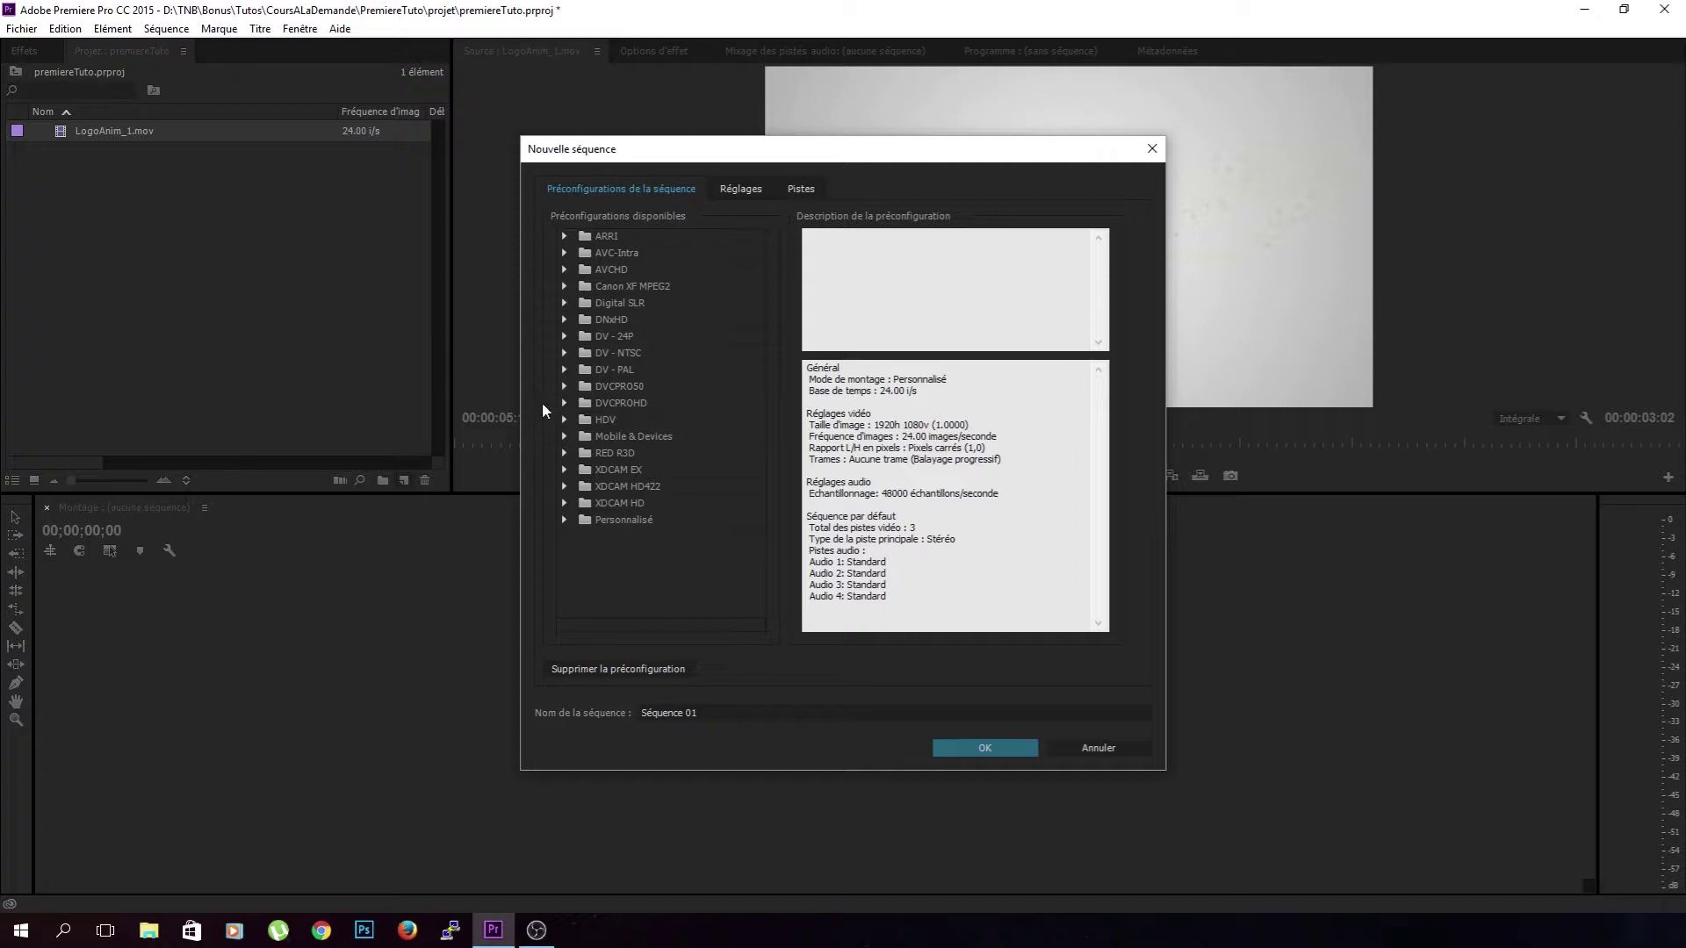
{"action": "left_click", "coordinate": [565, 268]}
{"action": "left_click", "coordinate": [614, 302]}
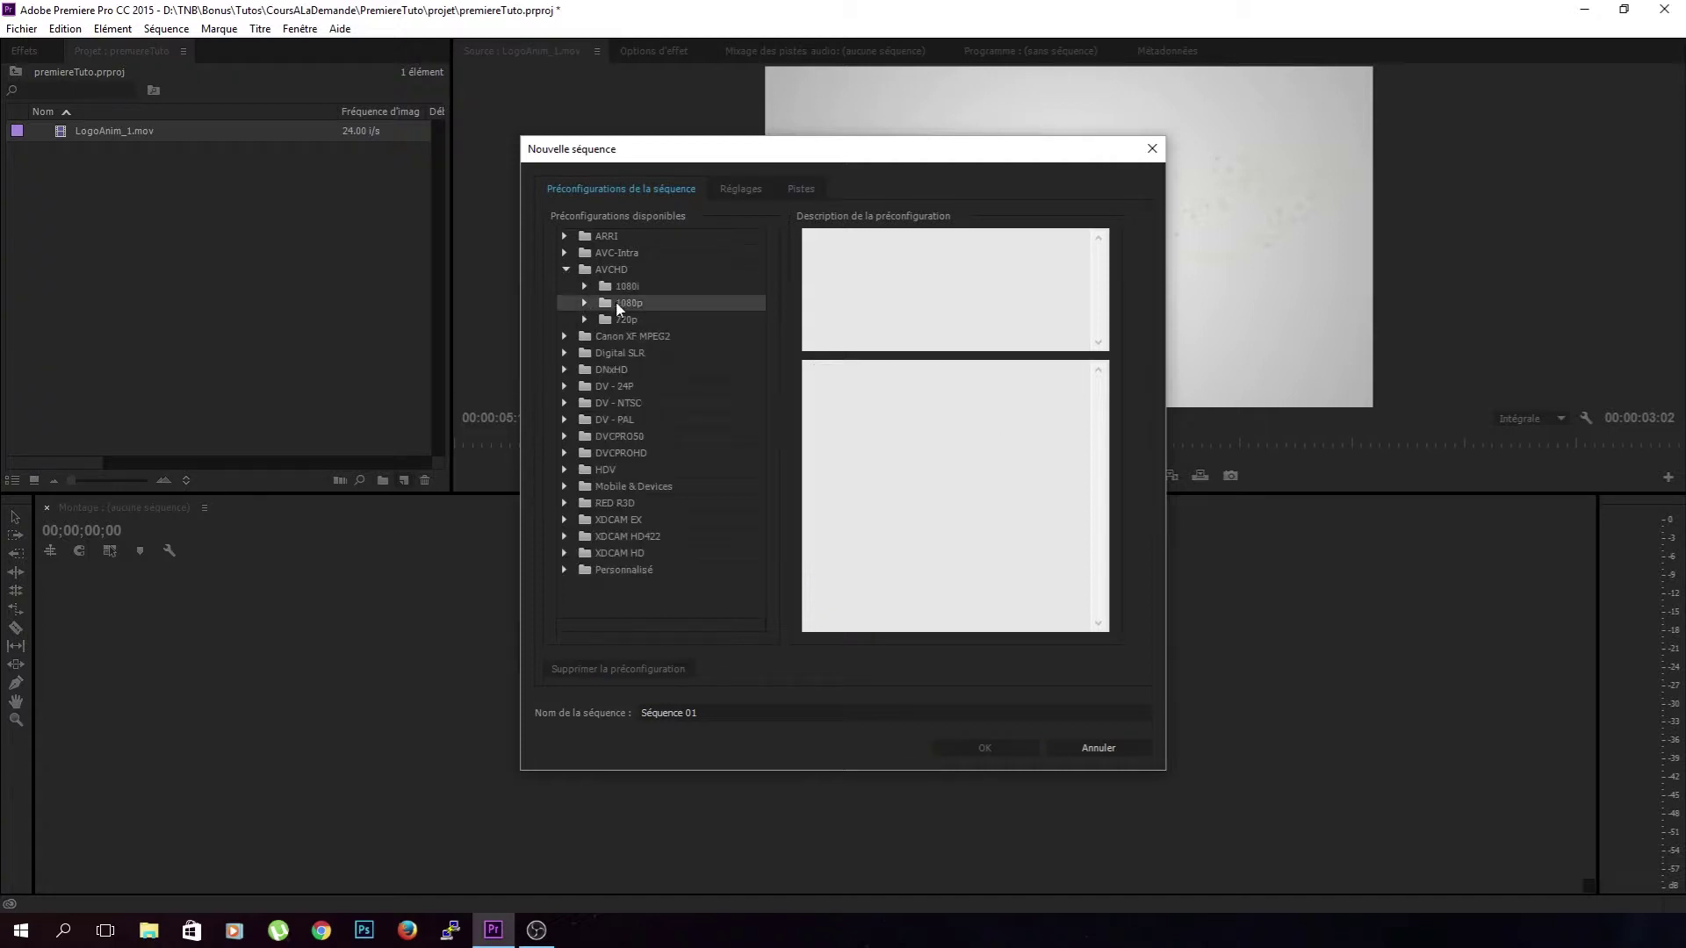
{"action": "left_click", "coordinate": [584, 303]}
{"action": "left_click", "coordinate": [625, 337]}
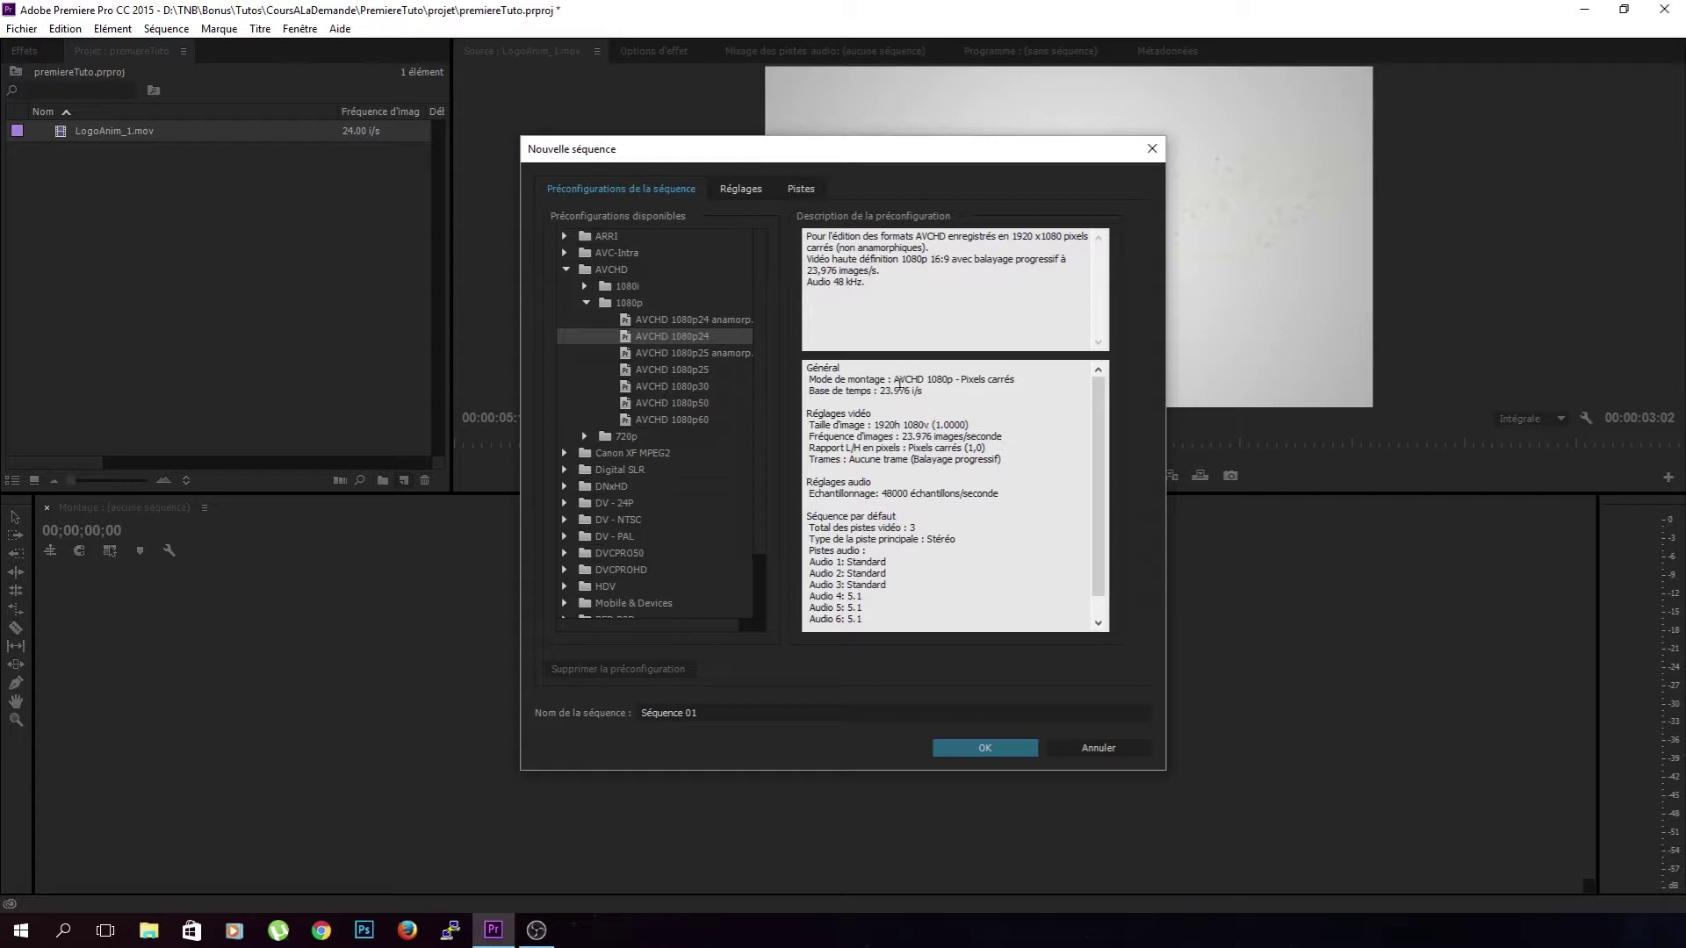
{"action": "left_click", "coordinate": [1098, 747]}
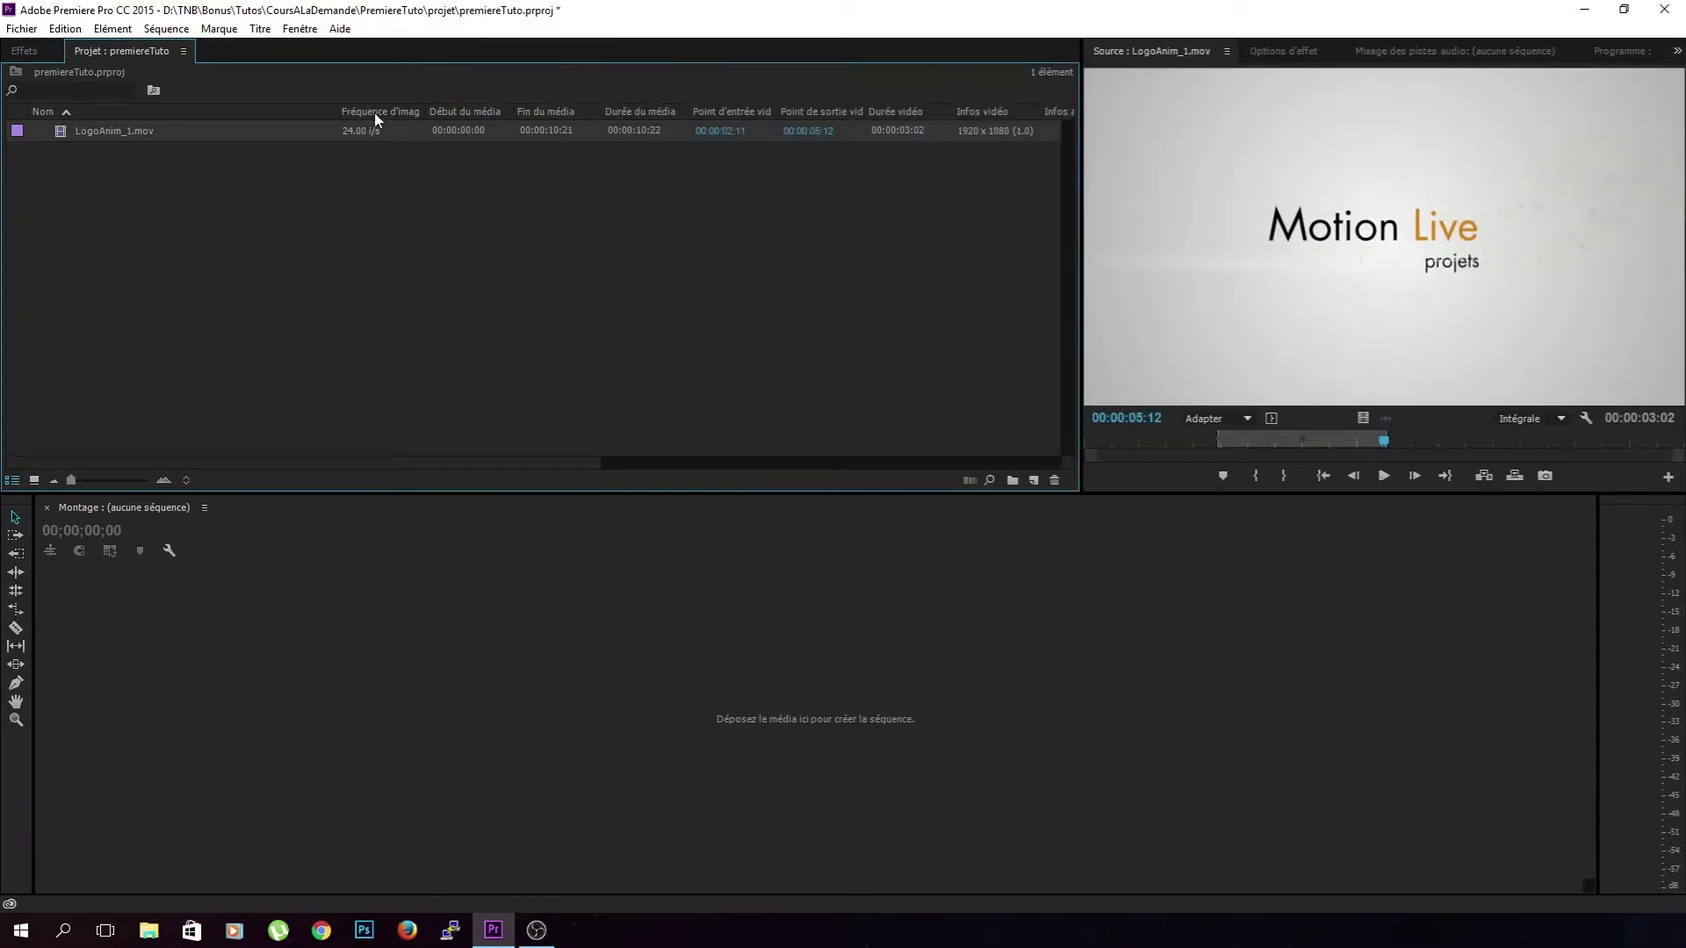
- Start a new sequence from the DV - 24P Grand écran 32 kHz preset
{"action": "left_click_drag", "start_coordinate": [1086, 218], "coordinate": [466, 211]}
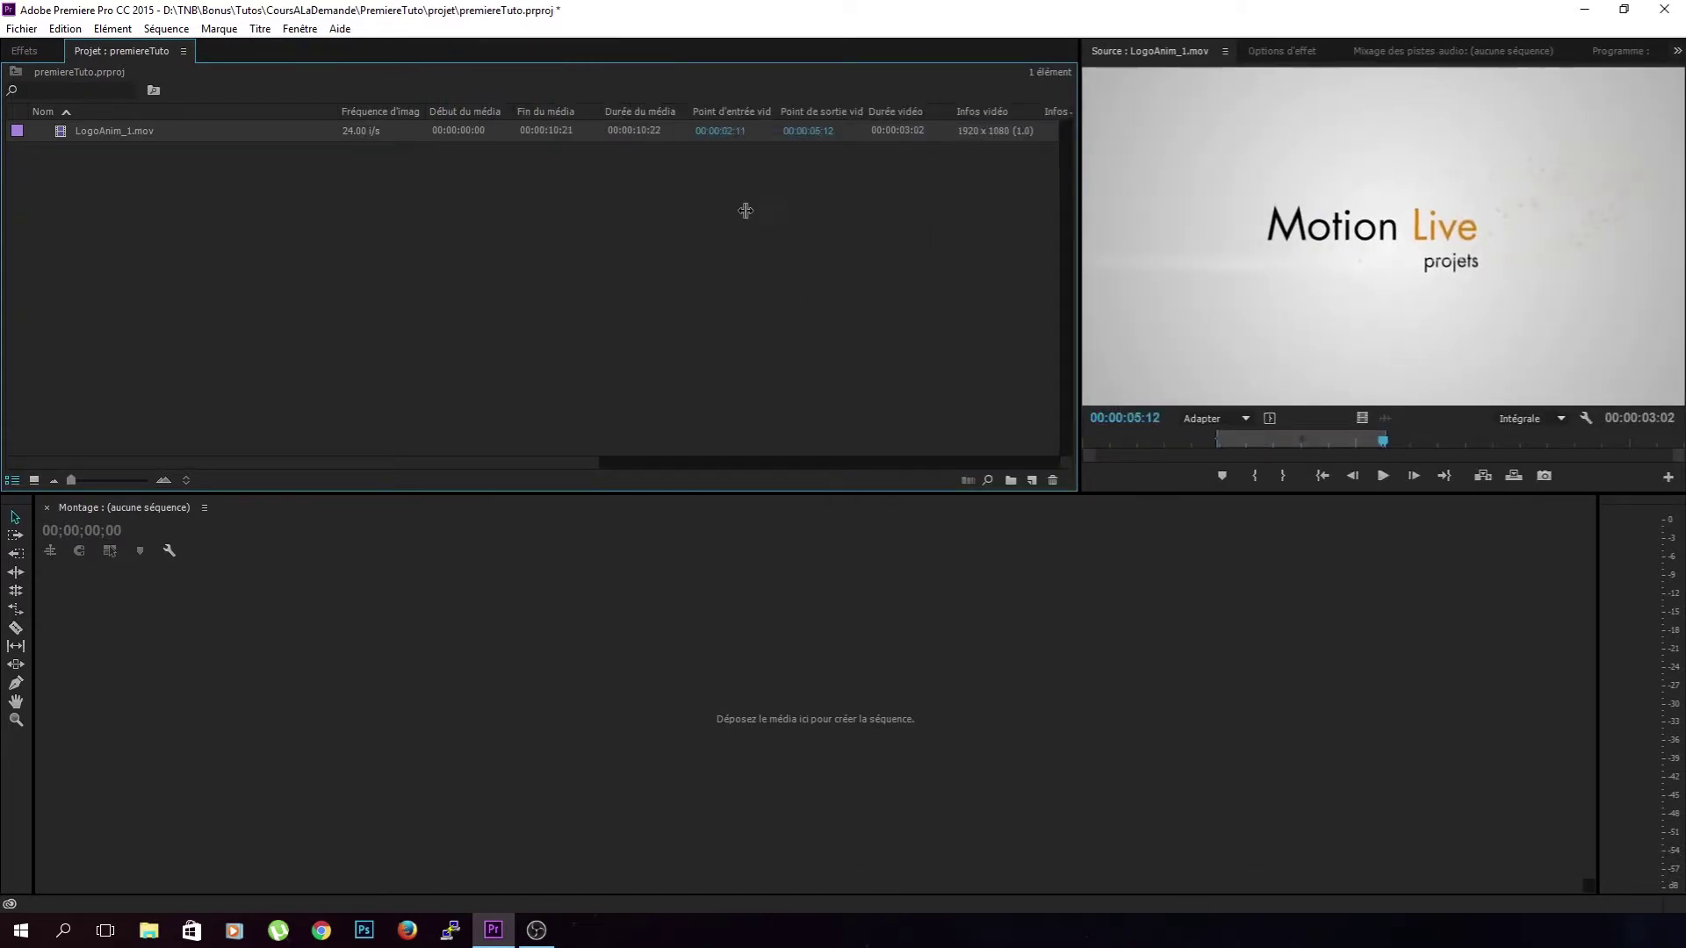
{"action": "left_click", "coordinate": [417, 480]}
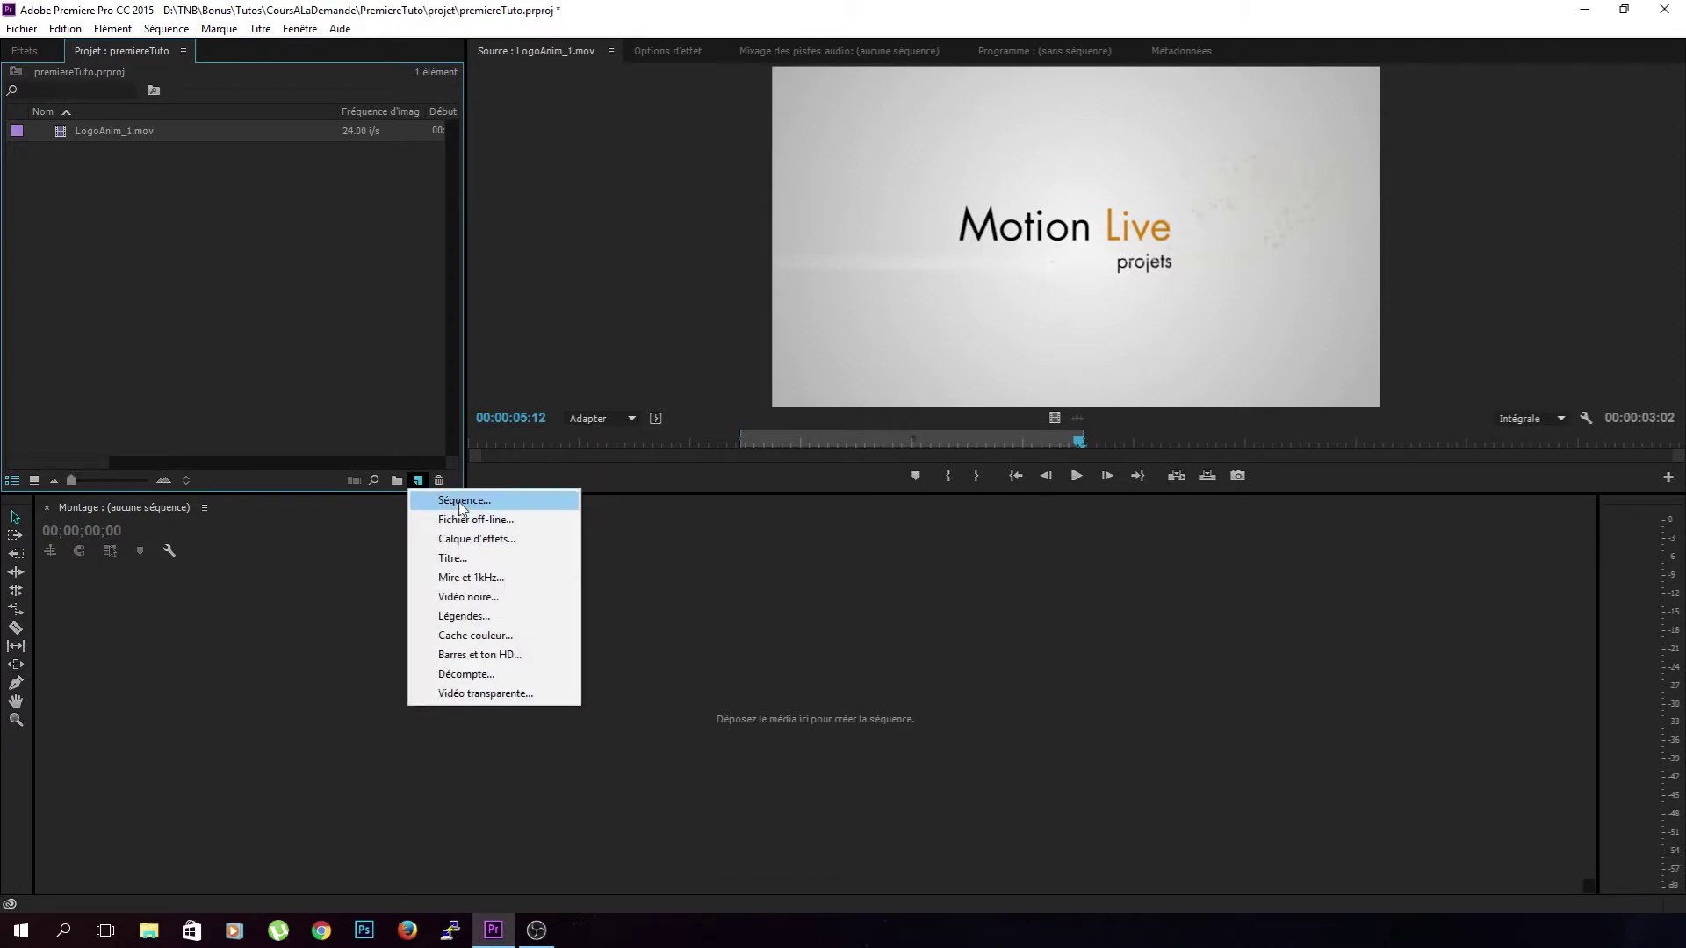
{"action": "left_click", "coordinate": [448, 501]}
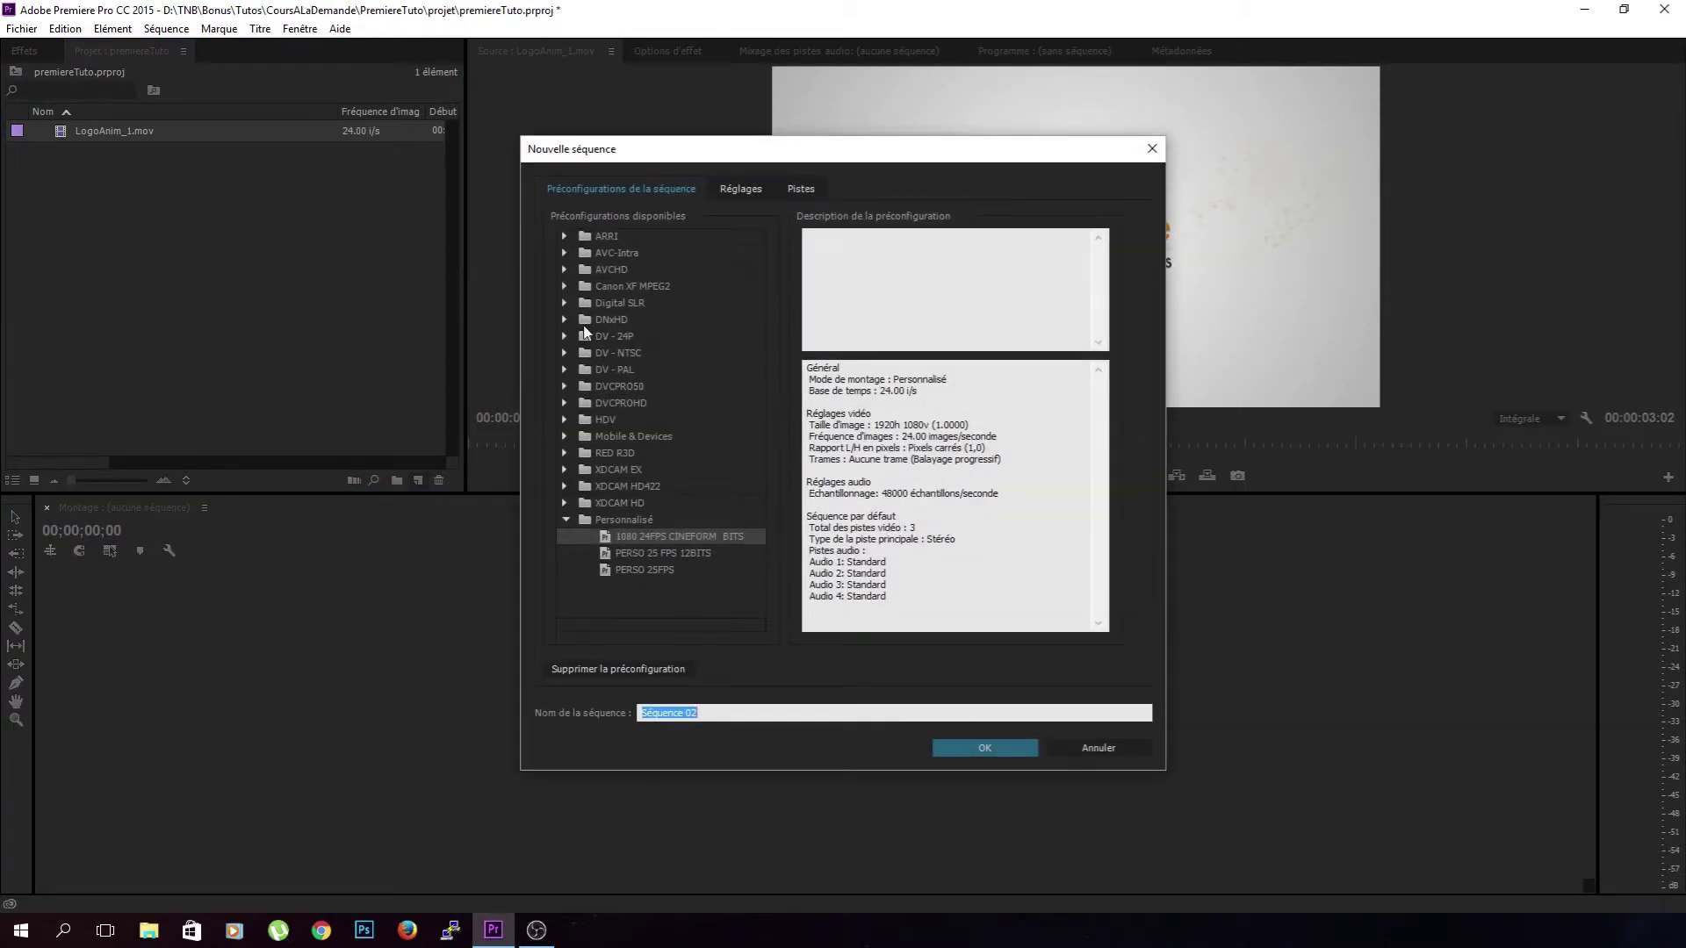
{"action": "left_click", "coordinate": [565, 335]}
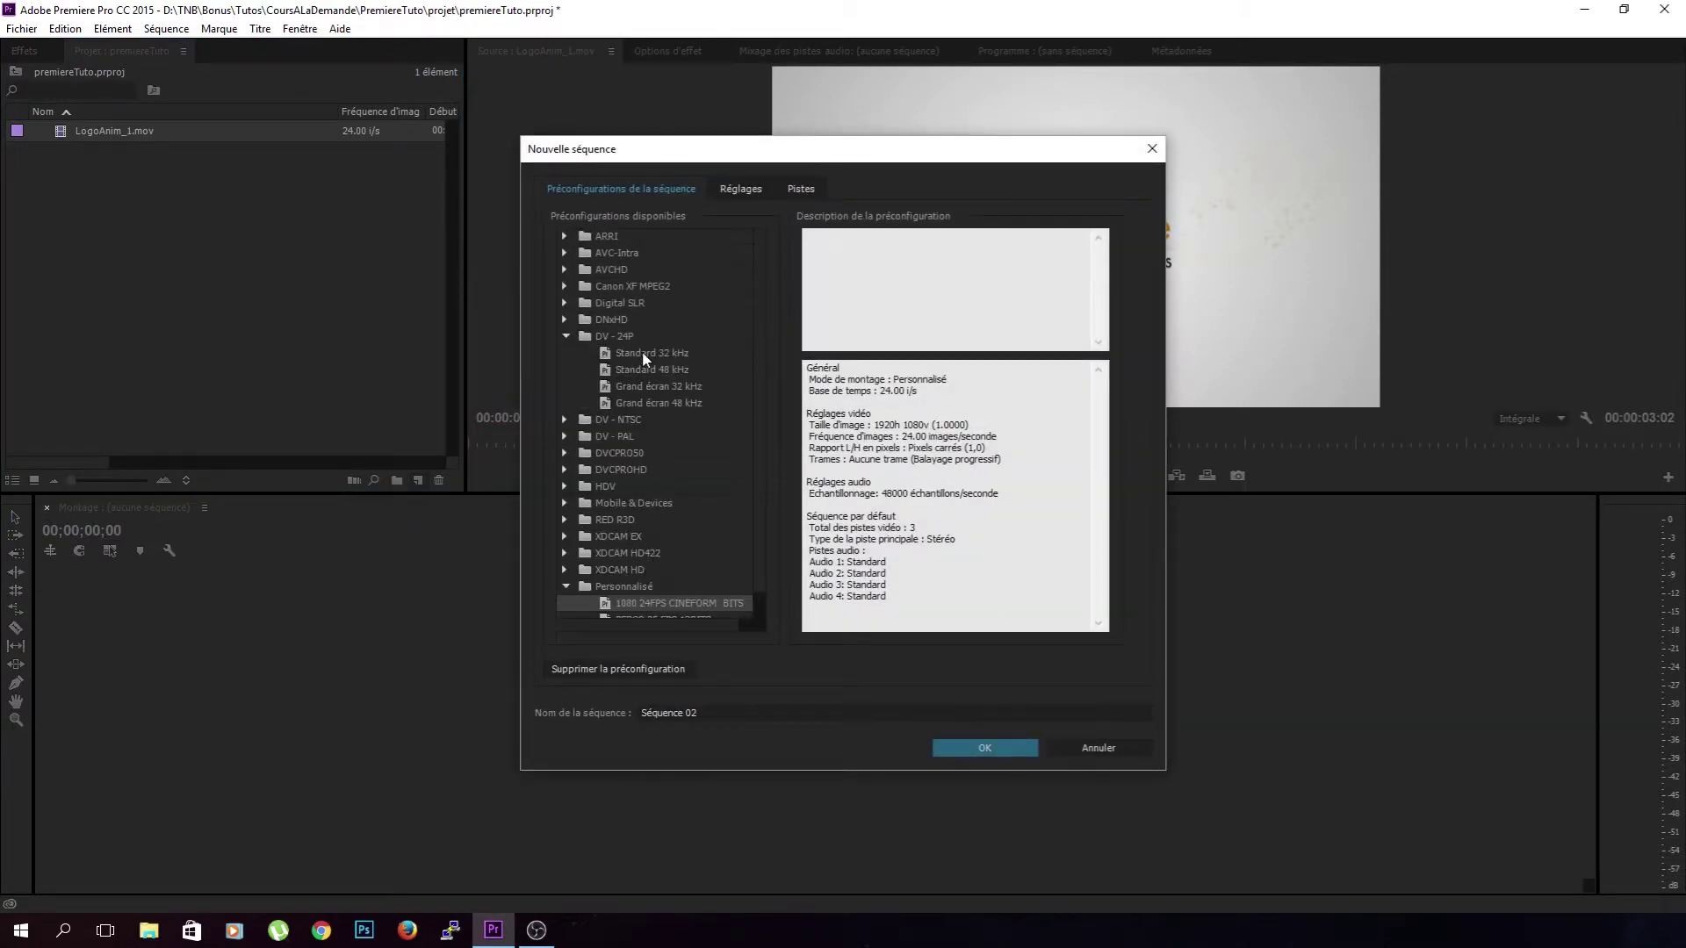
{"action": "left_click", "coordinate": [674, 391]}
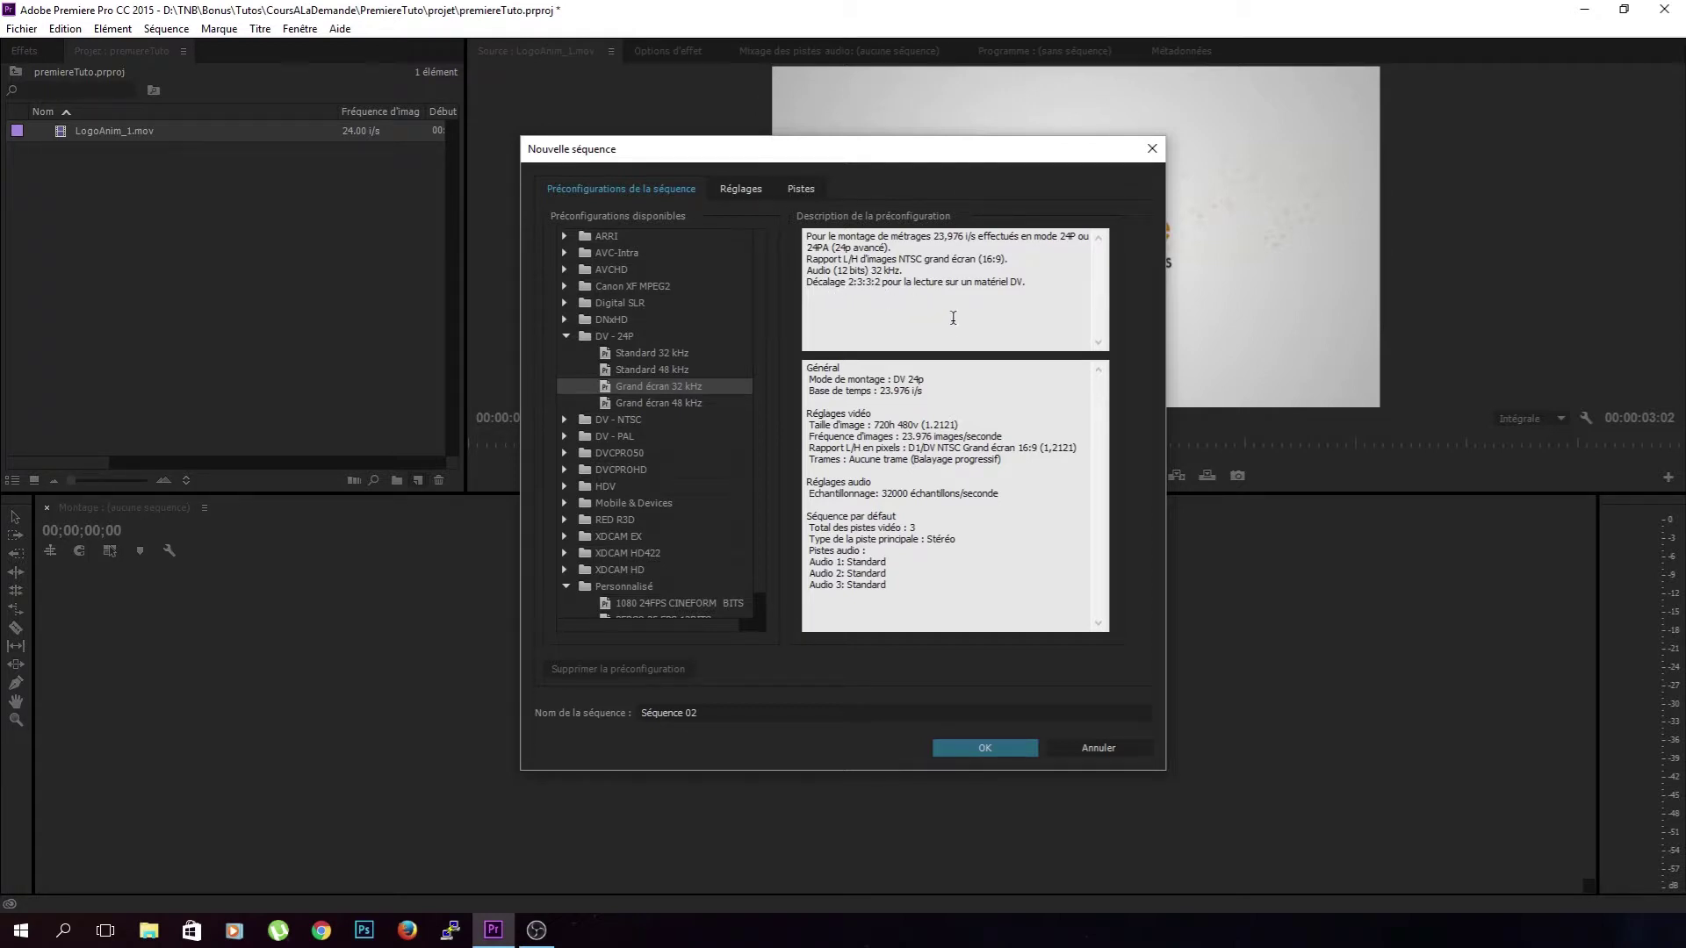
- Select parts of the preset description, such as the 720h frame width and (1,2121) aspect value
{"action": "left_click_drag", "start_coordinate": [1037, 281], "coordinate": [764, 276]}
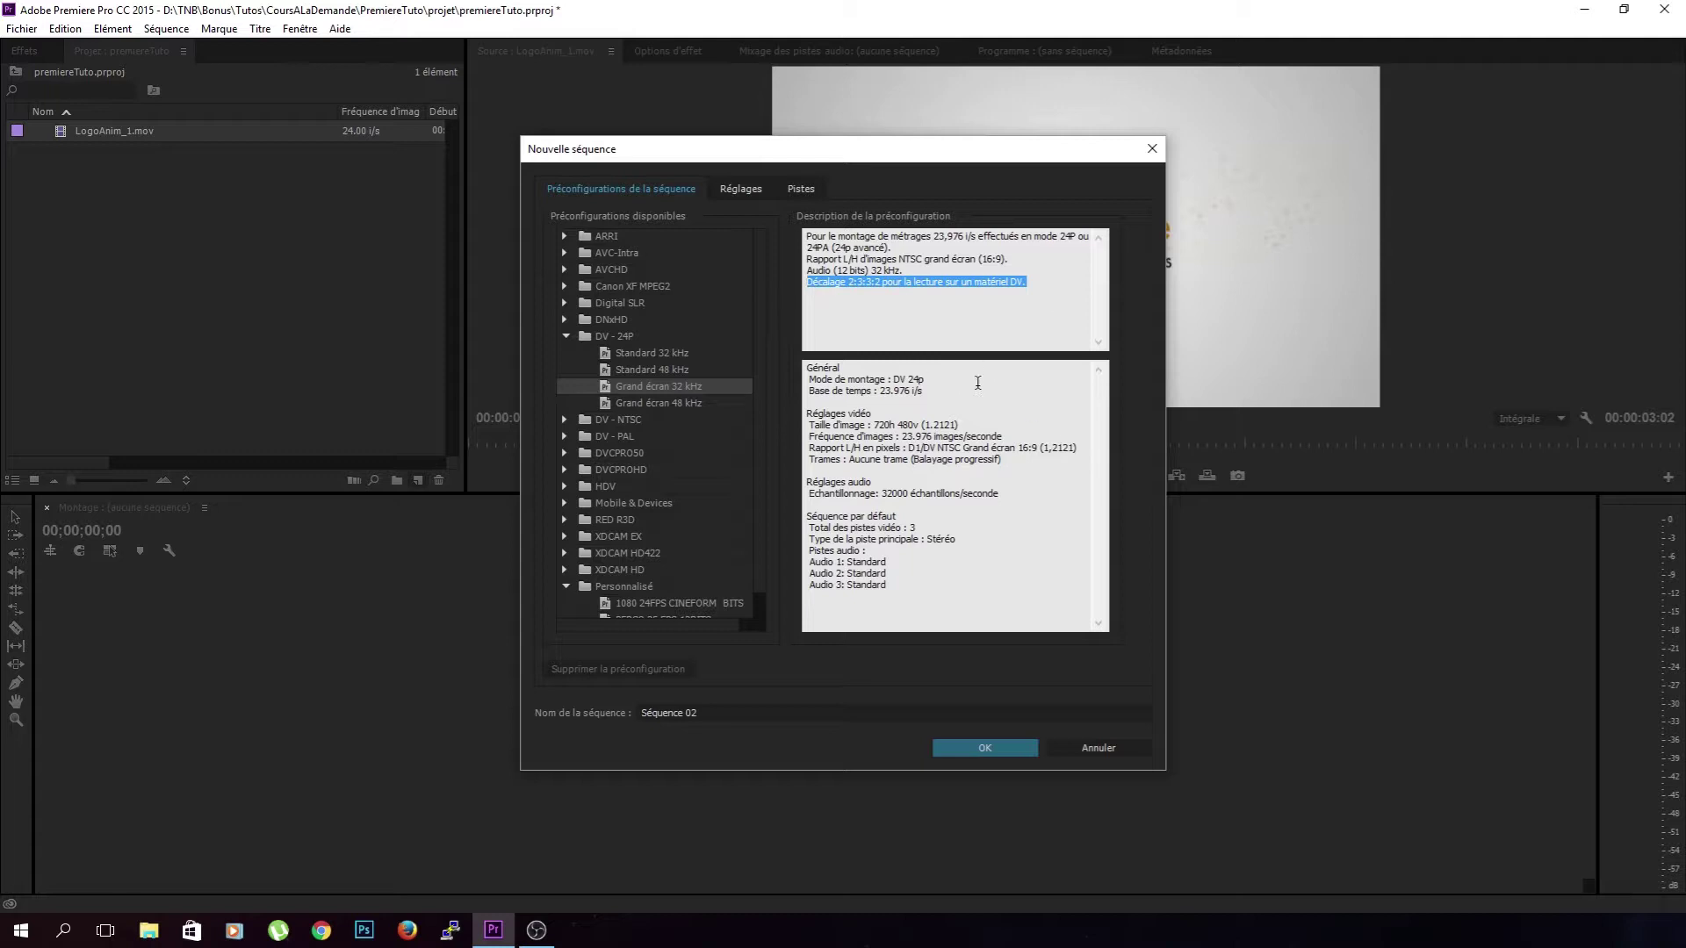
{"action": "double_click", "coordinate": [877, 424]}
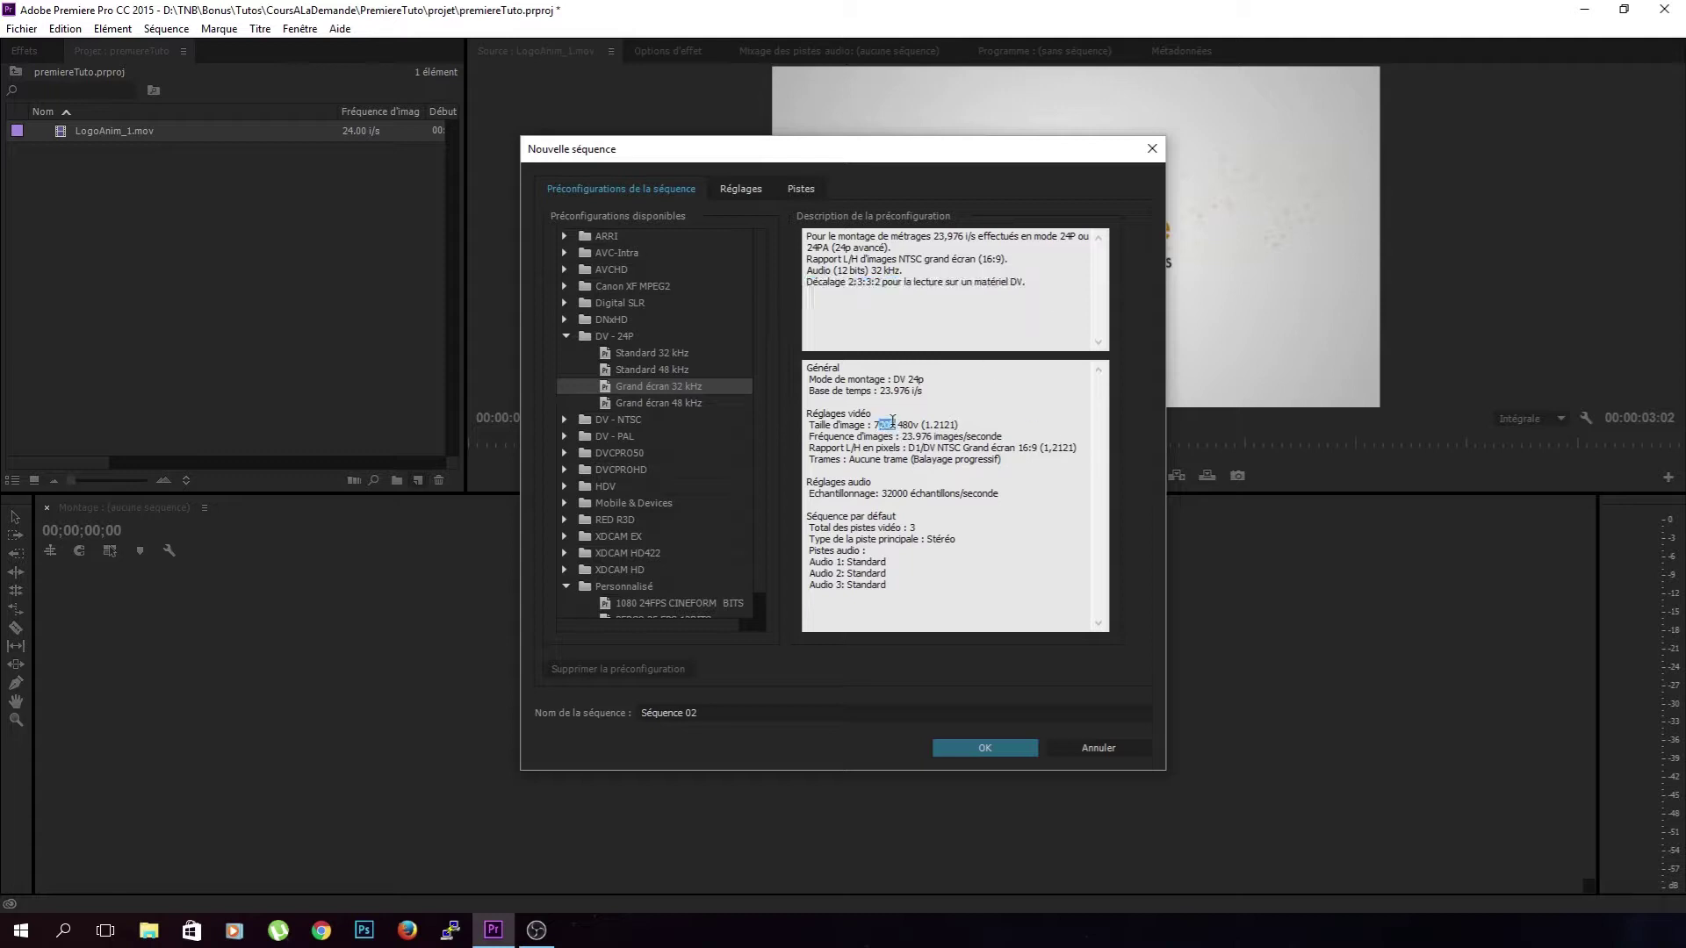
{"action": "left_click_drag", "start_coordinate": [902, 424], "coordinate": [920, 424]}
{"action": "left_click_drag", "start_coordinate": [826, 447], "coordinate": [869, 447]}
{"action": "left_click_drag", "start_coordinate": [1040, 448], "coordinate": [1079, 448]}
{"action": "left_click", "coordinate": [1072, 468]}
- Browse the RED R3D preset folder, then bring up the sequence's Réglages and its editing mode choices
{"action": "scroll", "coordinate": [632, 401], "scroll_direction": "down", "scroll_amount": 1}
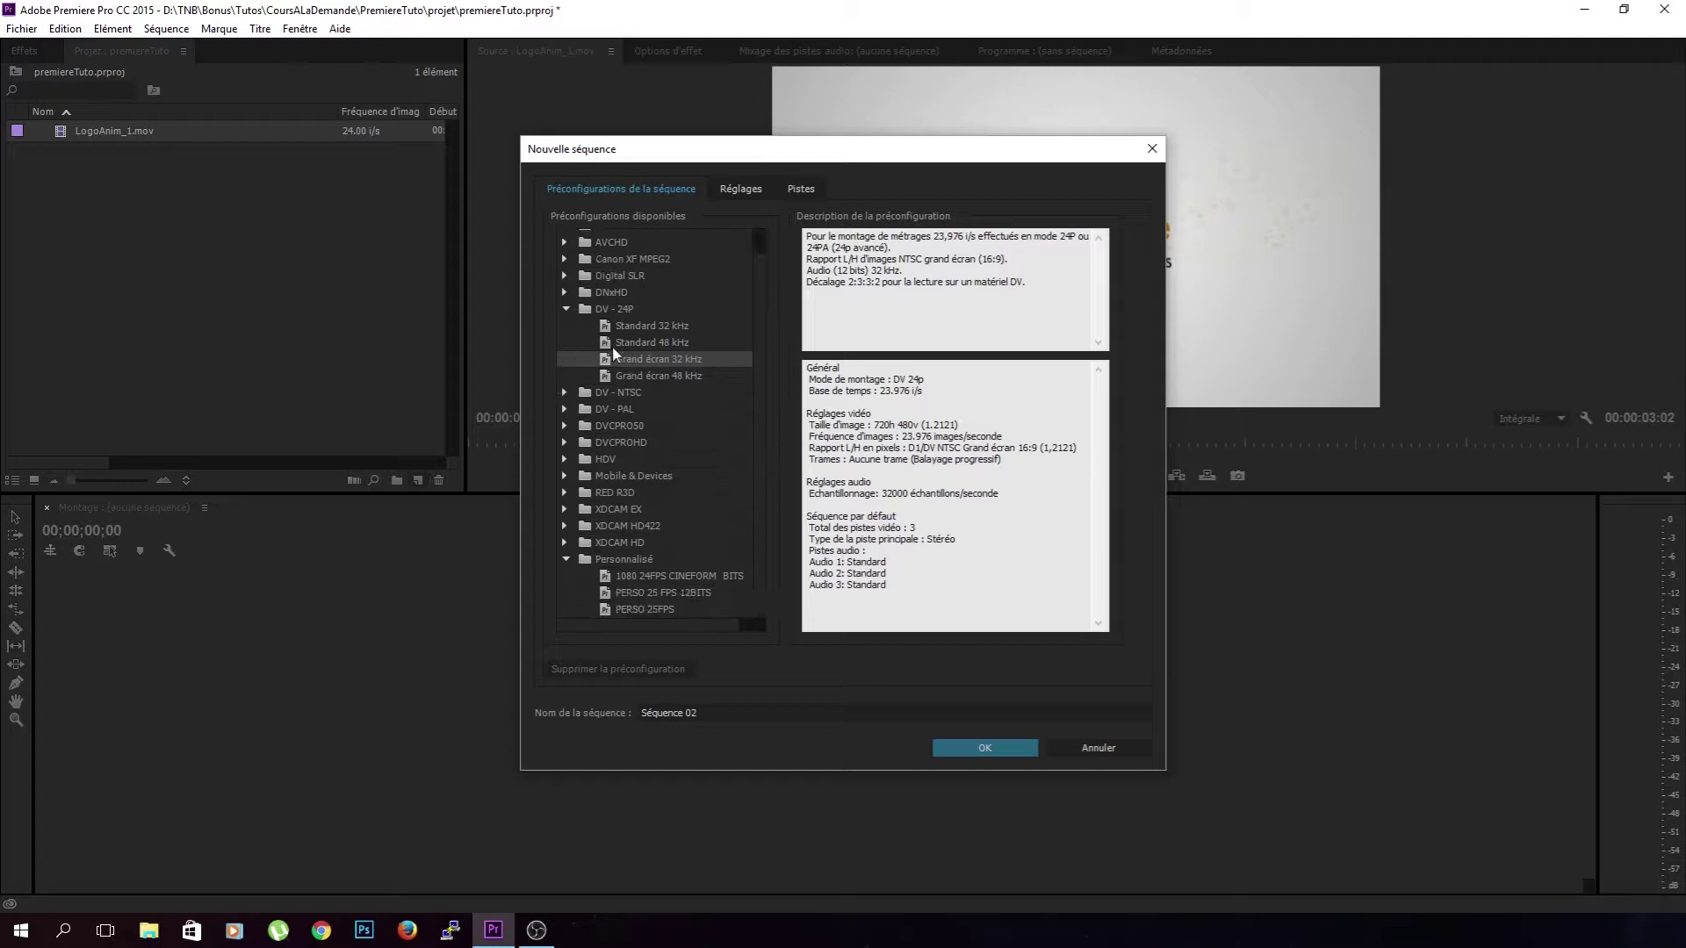
{"action": "left_click", "coordinate": [566, 309]}
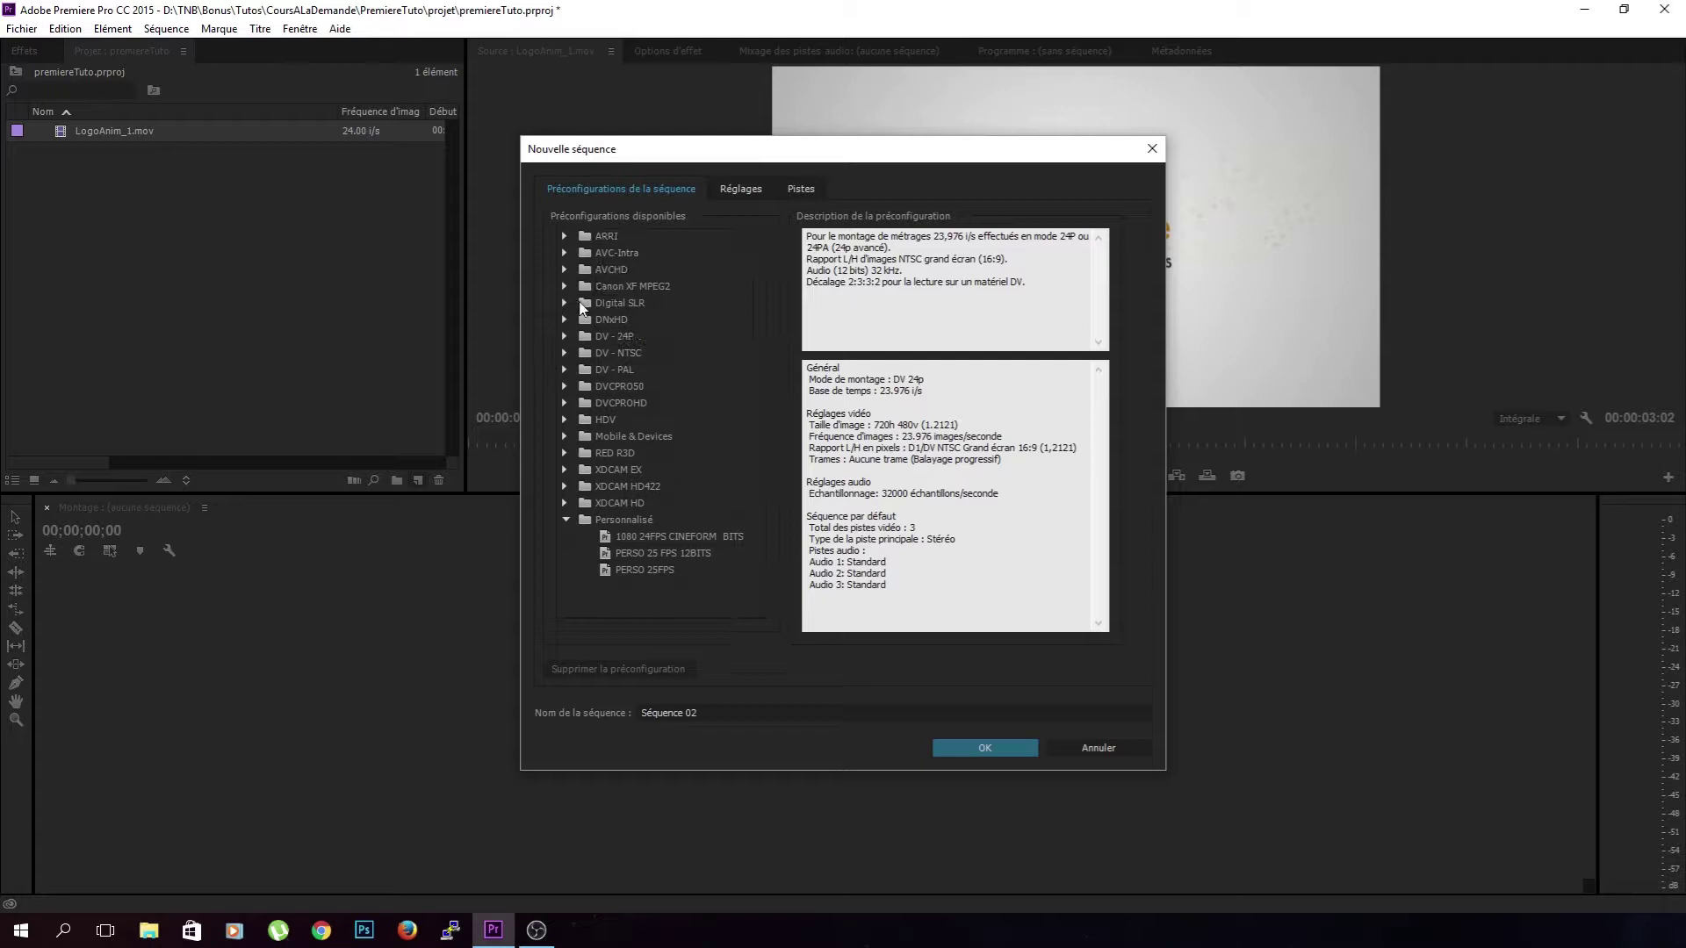
{"action": "left_click", "coordinate": [565, 453]}
{"action": "scroll", "coordinate": [590, 456], "scroll_direction": "down", "scroll_amount": 3}
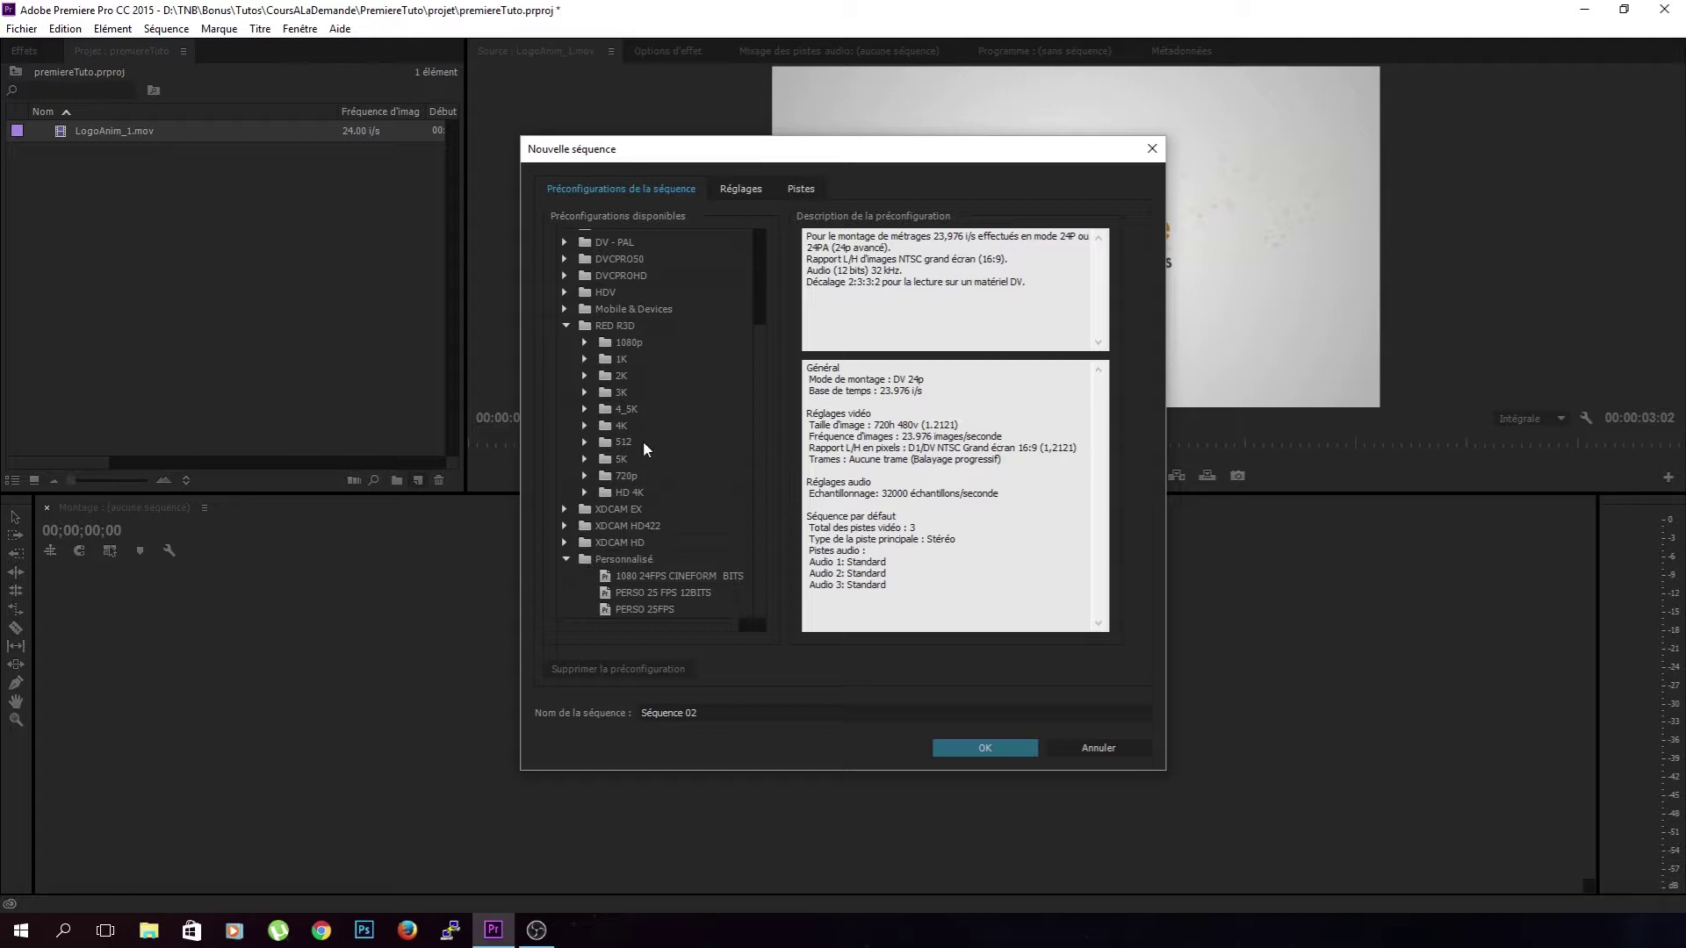
{"action": "scroll", "coordinate": [686, 483], "scroll_direction": "up", "scroll_amount": 1}
{"action": "scroll", "coordinate": [687, 483], "scroll_direction": "down", "scroll_amount": 1}
{"action": "left_click", "coordinate": [563, 325]}
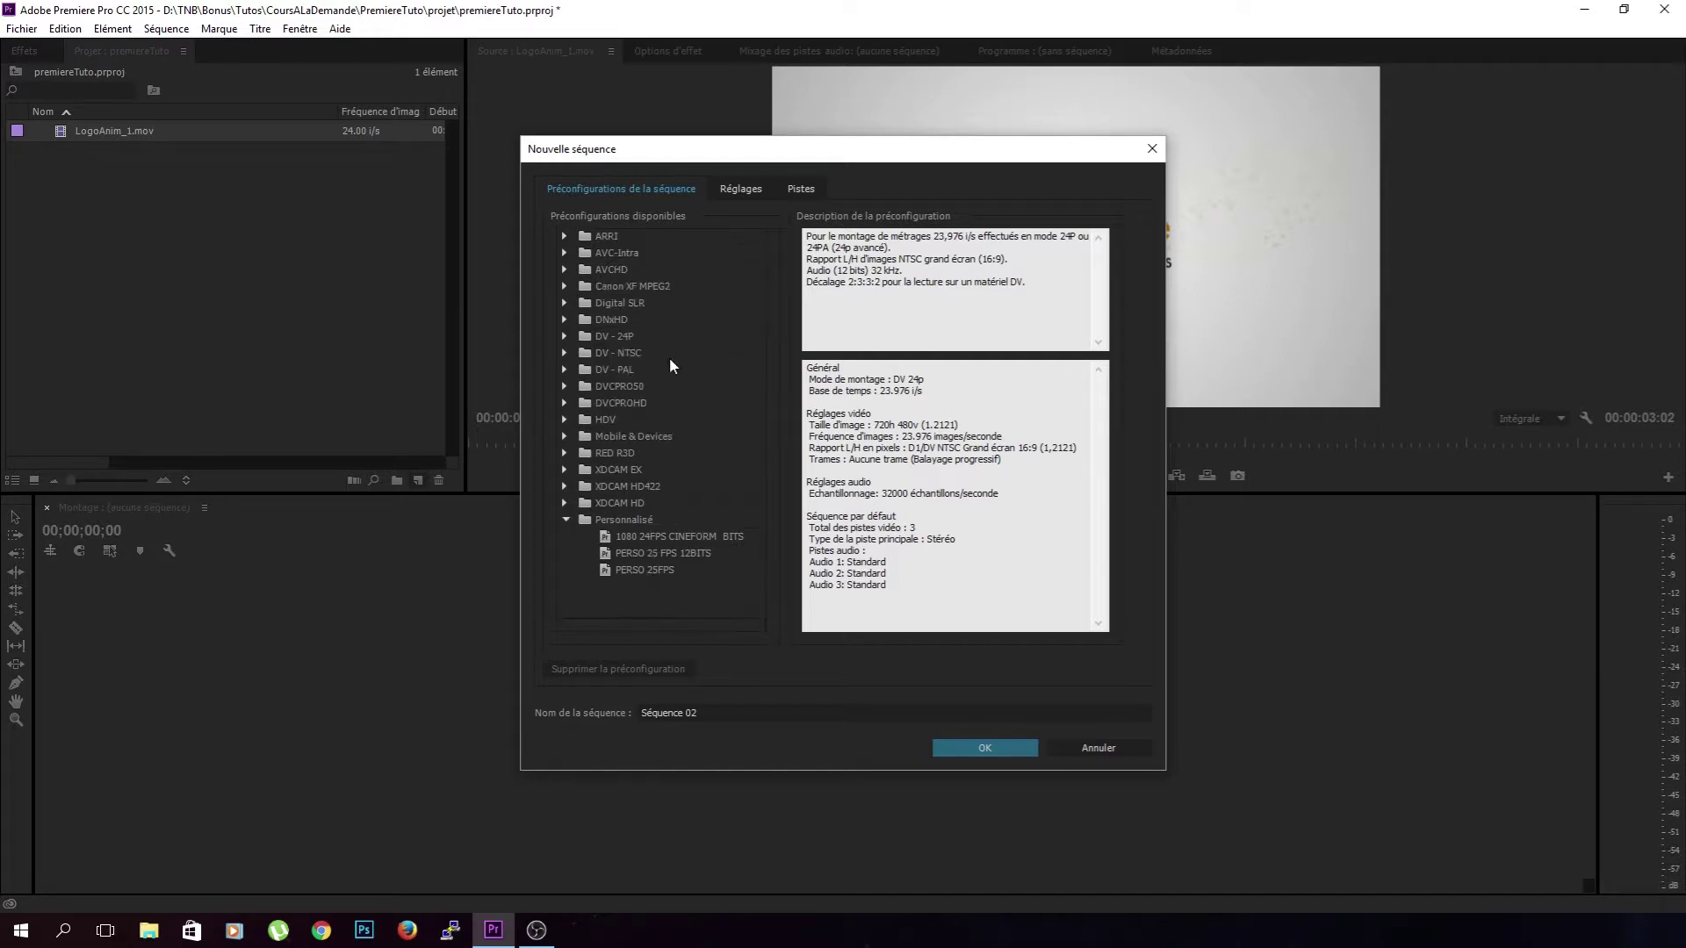
{"action": "left_click", "coordinate": [740, 191]}
{"action": "left_click", "coordinate": [750, 219]}
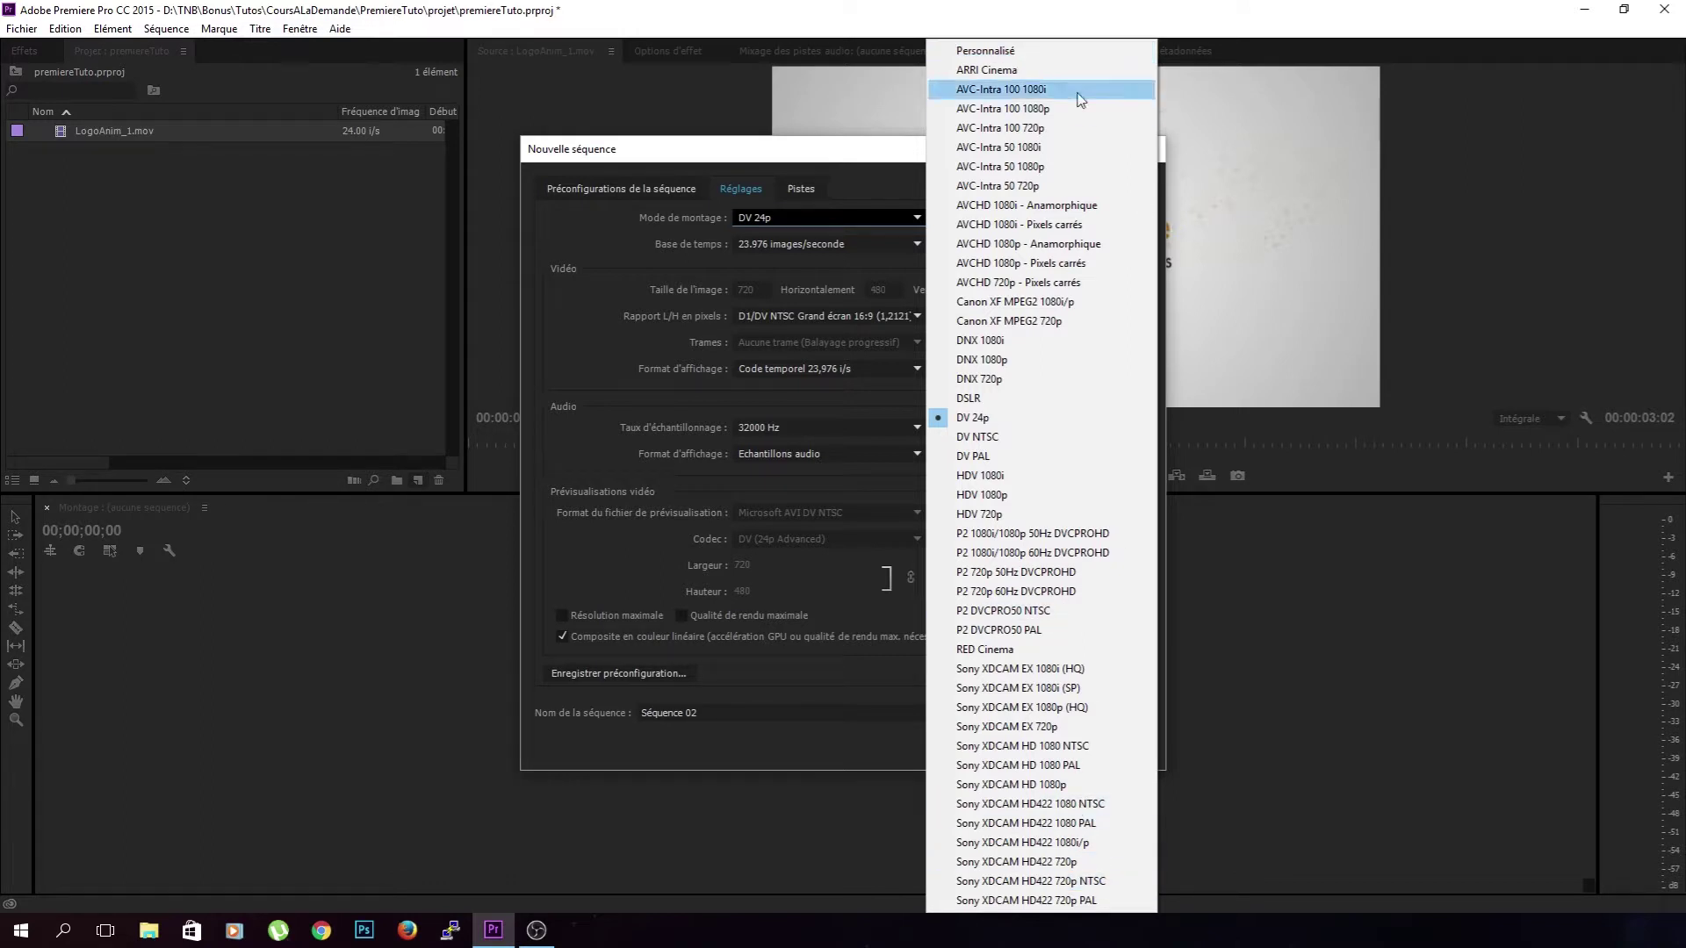
- Set editing mode to Personnalisé, timebase to 24.00 images/seconde, and frame size to 1920×1080
{"action": "left_click", "coordinate": [1047, 58]}
{"action": "left_click", "coordinate": [869, 245]}
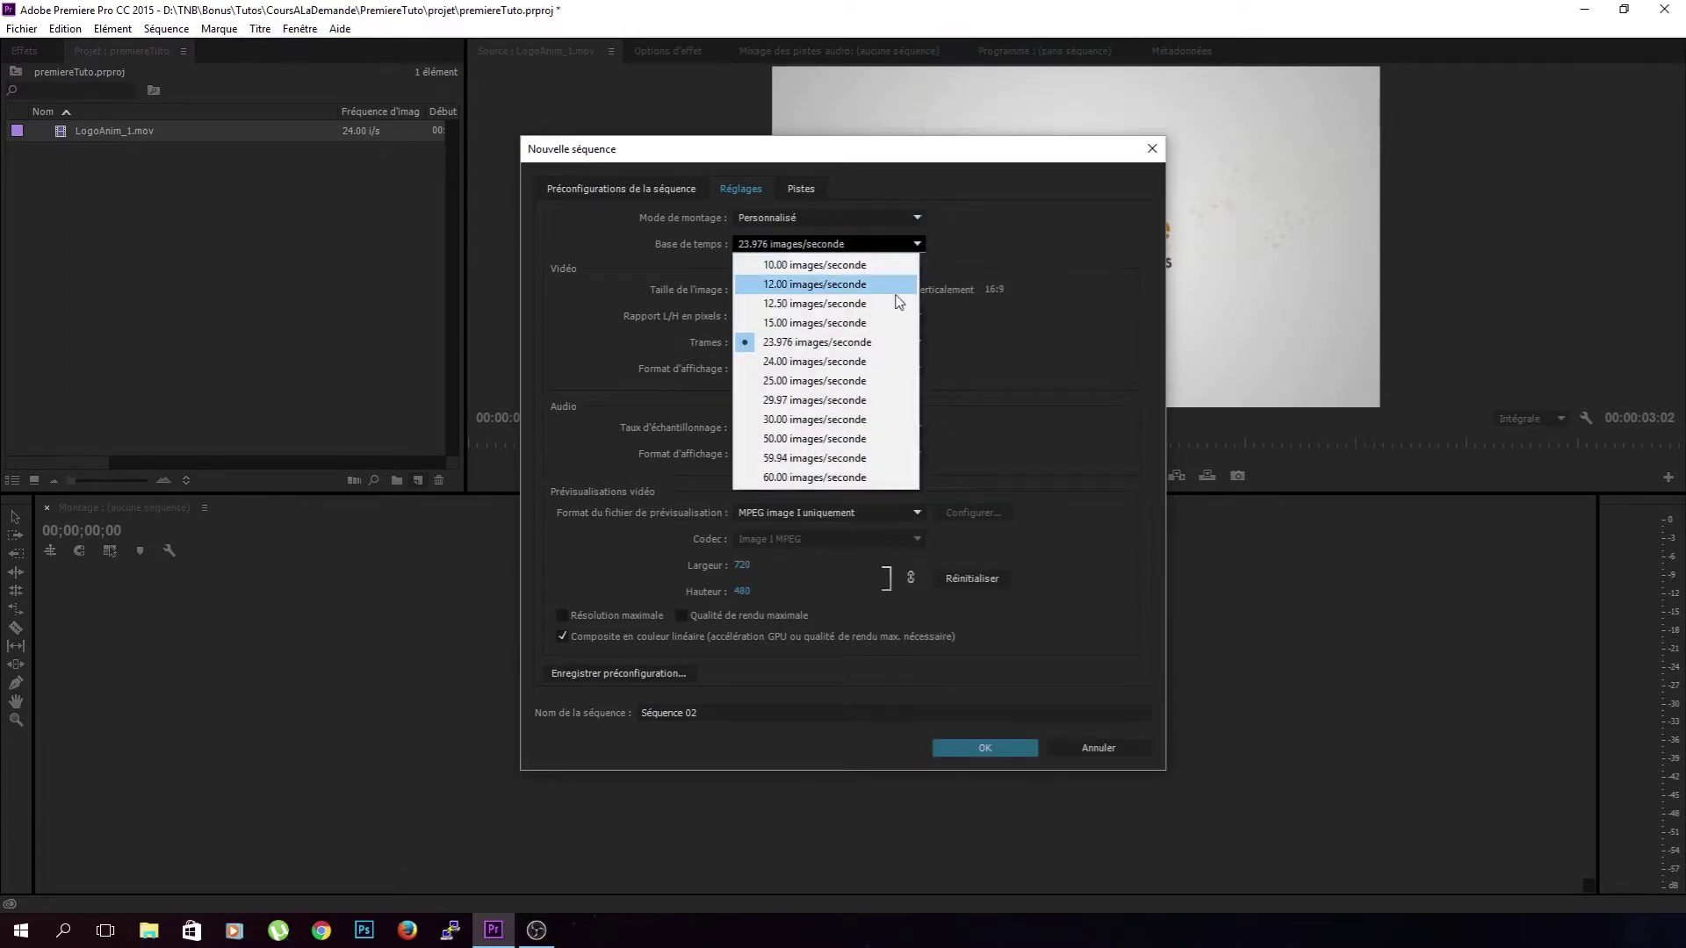
{"action": "left_click", "coordinate": [860, 364]}
{"action": "left_click", "coordinate": [752, 290]}
{"action": "type", "text": "1920"}
{"action": "key", "text": "Tab"}
{"action": "type", "text": "1080"}
- Use square pixels (1,0) and, after trying upper and lower field first, settle on Aucune trame
{"action": "left_click", "coordinate": [830, 322]}
{"action": "left_click", "coordinate": [780, 344]}
{"action": "left_click", "coordinate": [781, 346]}
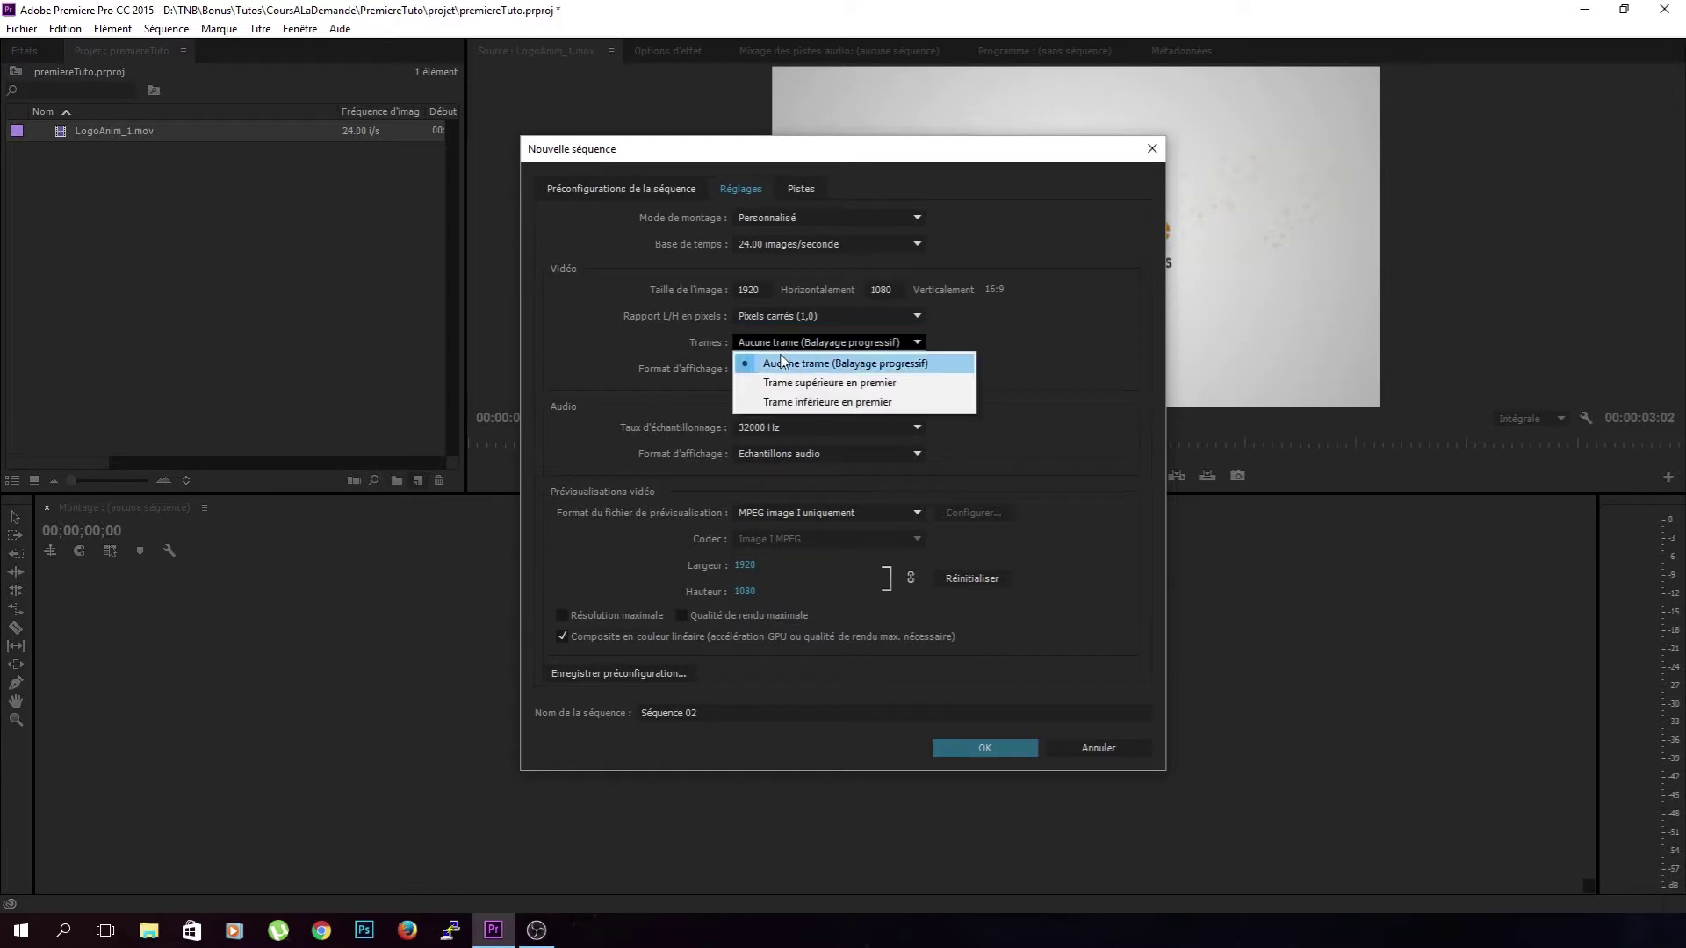
{"action": "left_click", "coordinate": [801, 361]}
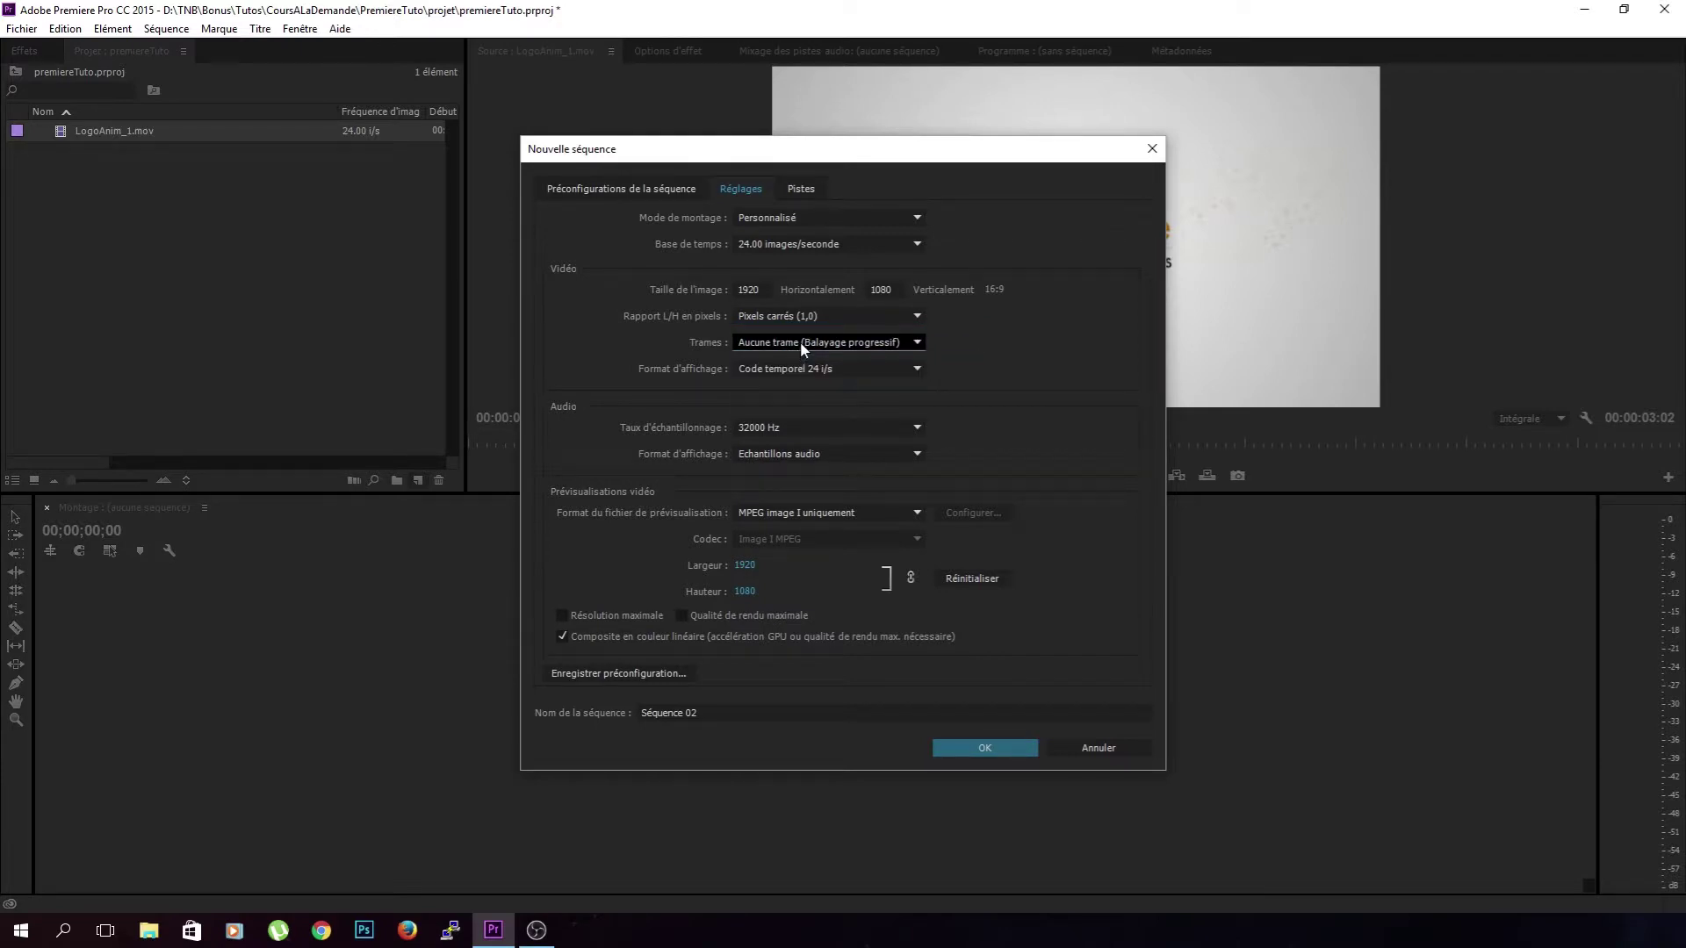
{"action": "left_click", "coordinate": [799, 341]}
{"action": "left_click", "coordinate": [799, 341]}
{"action": "left_click", "coordinate": [799, 341]}
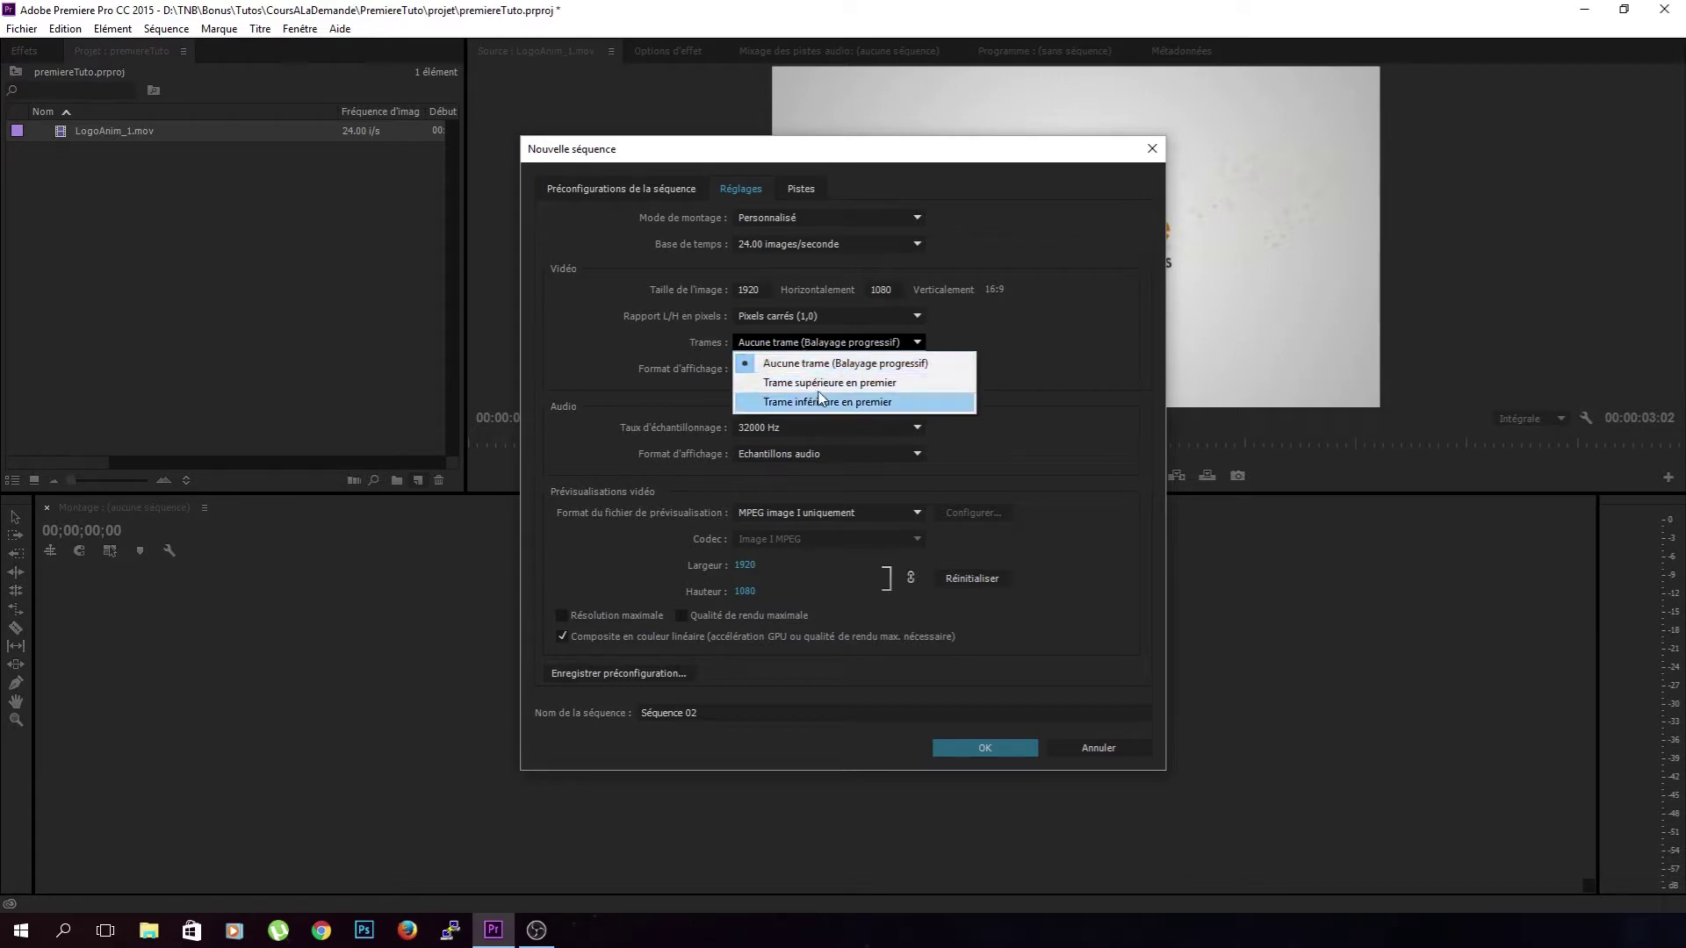
{"action": "left_click", "coordinate": [819, 388]}
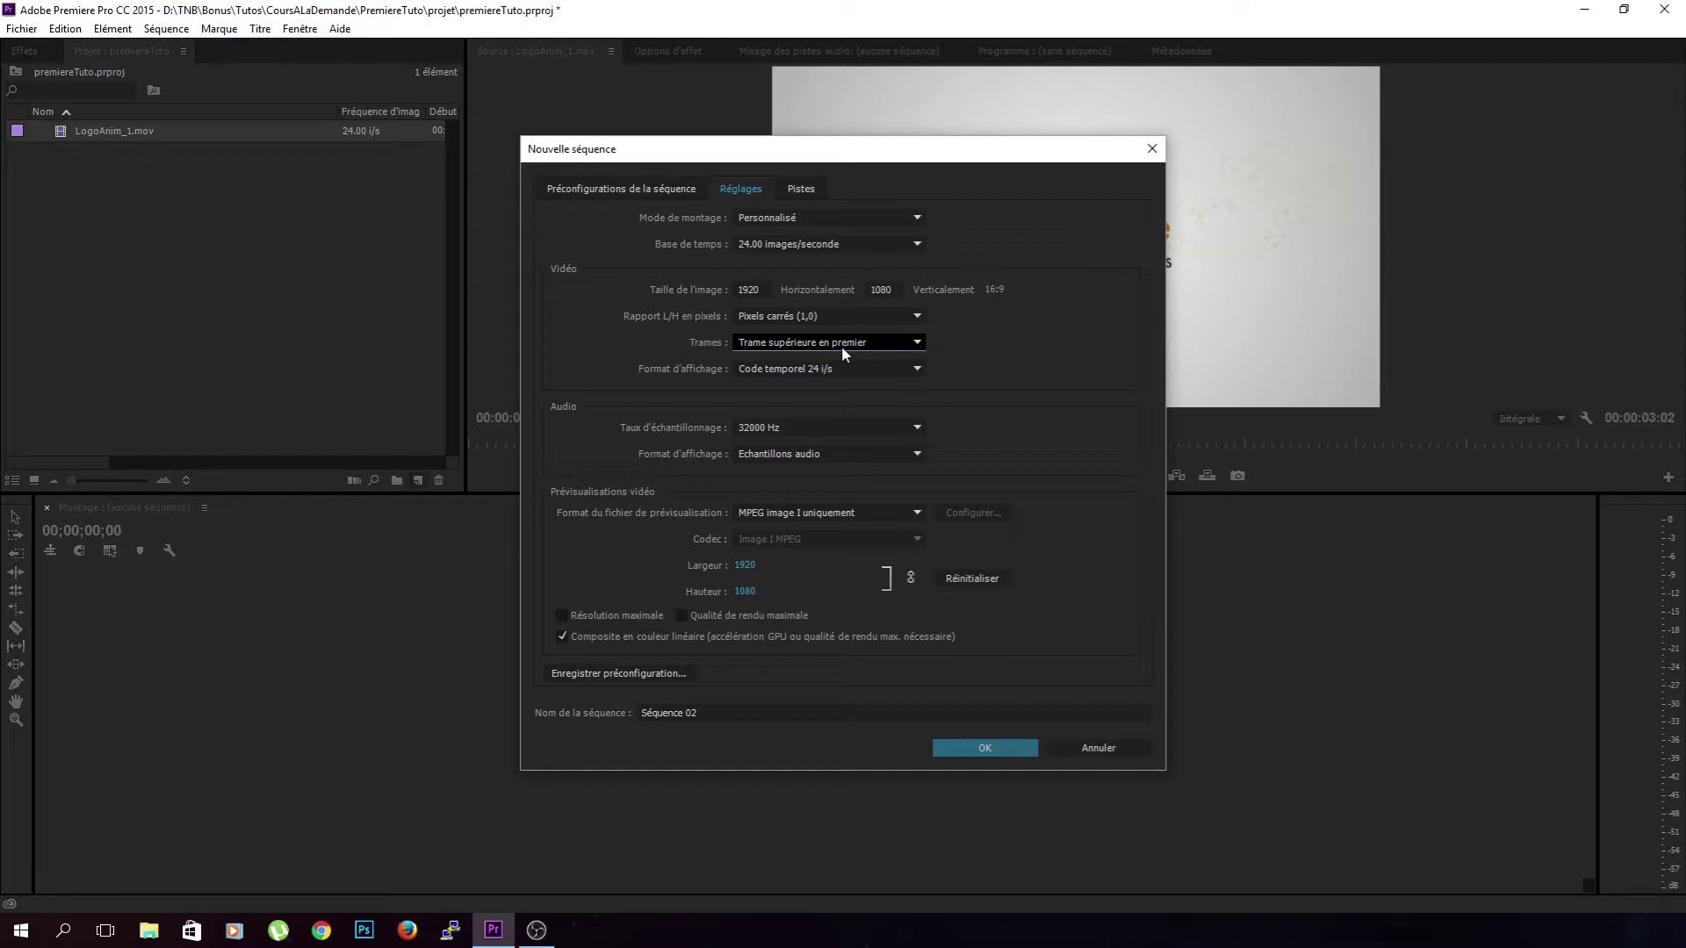
{"action": "left_click", "coordinate": [841, 346]}
{"action": "left_click", "coordinate": [818, 401]}
{"action": "left_click", "coordinate": [793, 344]}
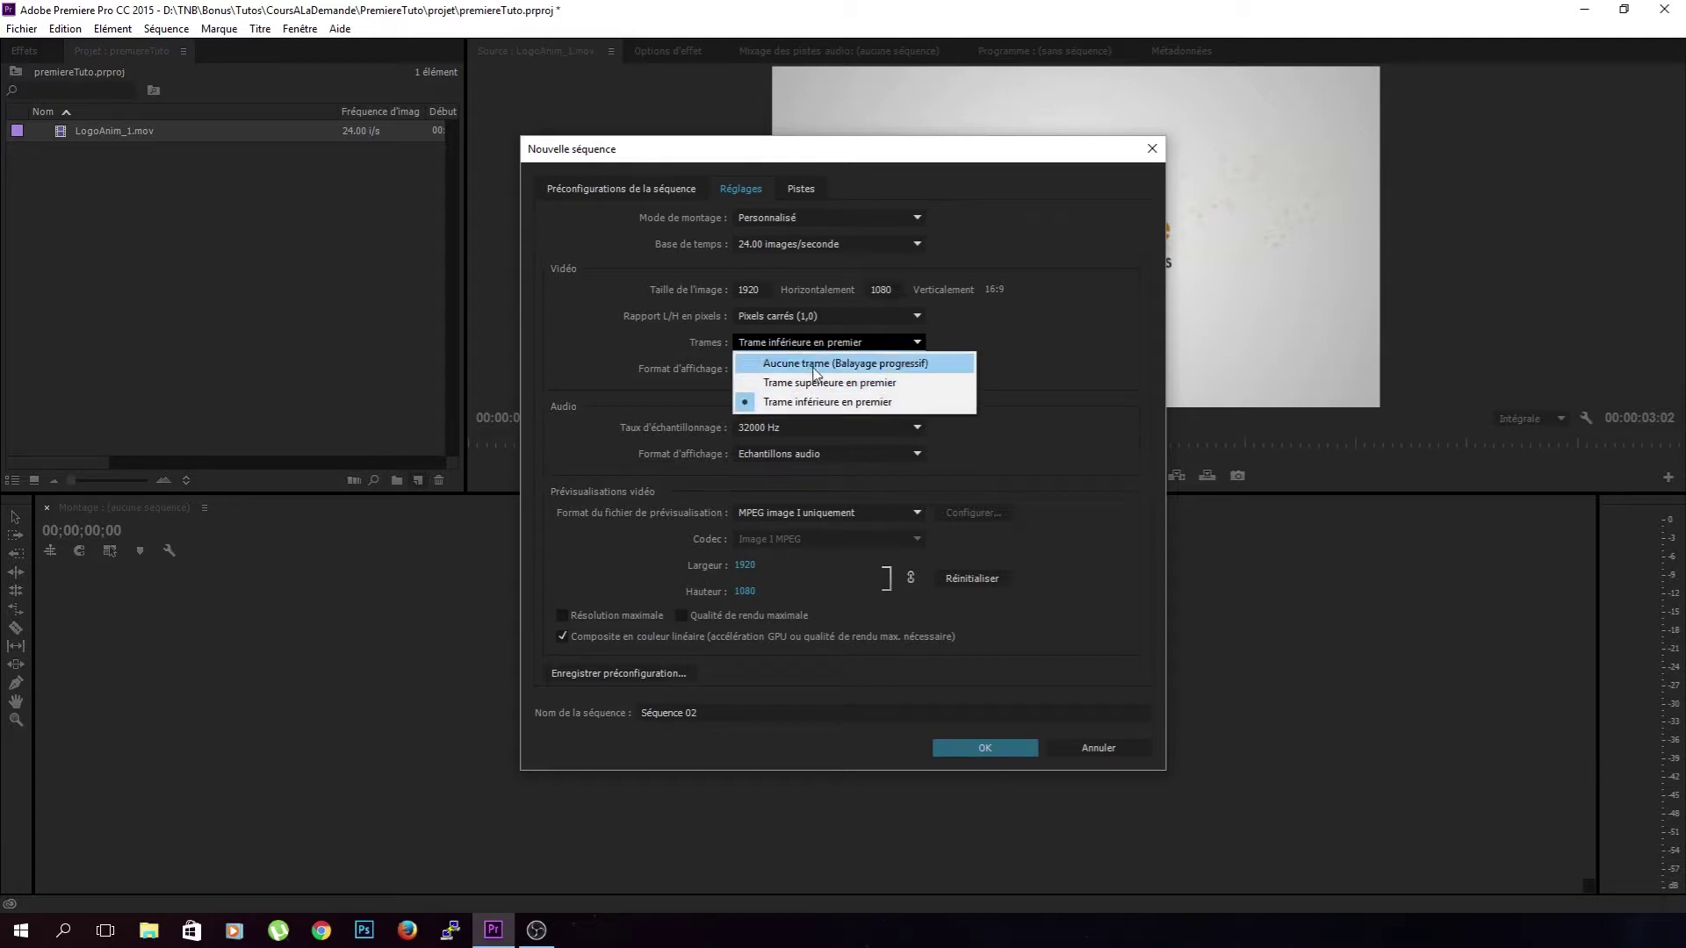
{"action": "left_click", "coordinate": [814, 369]}
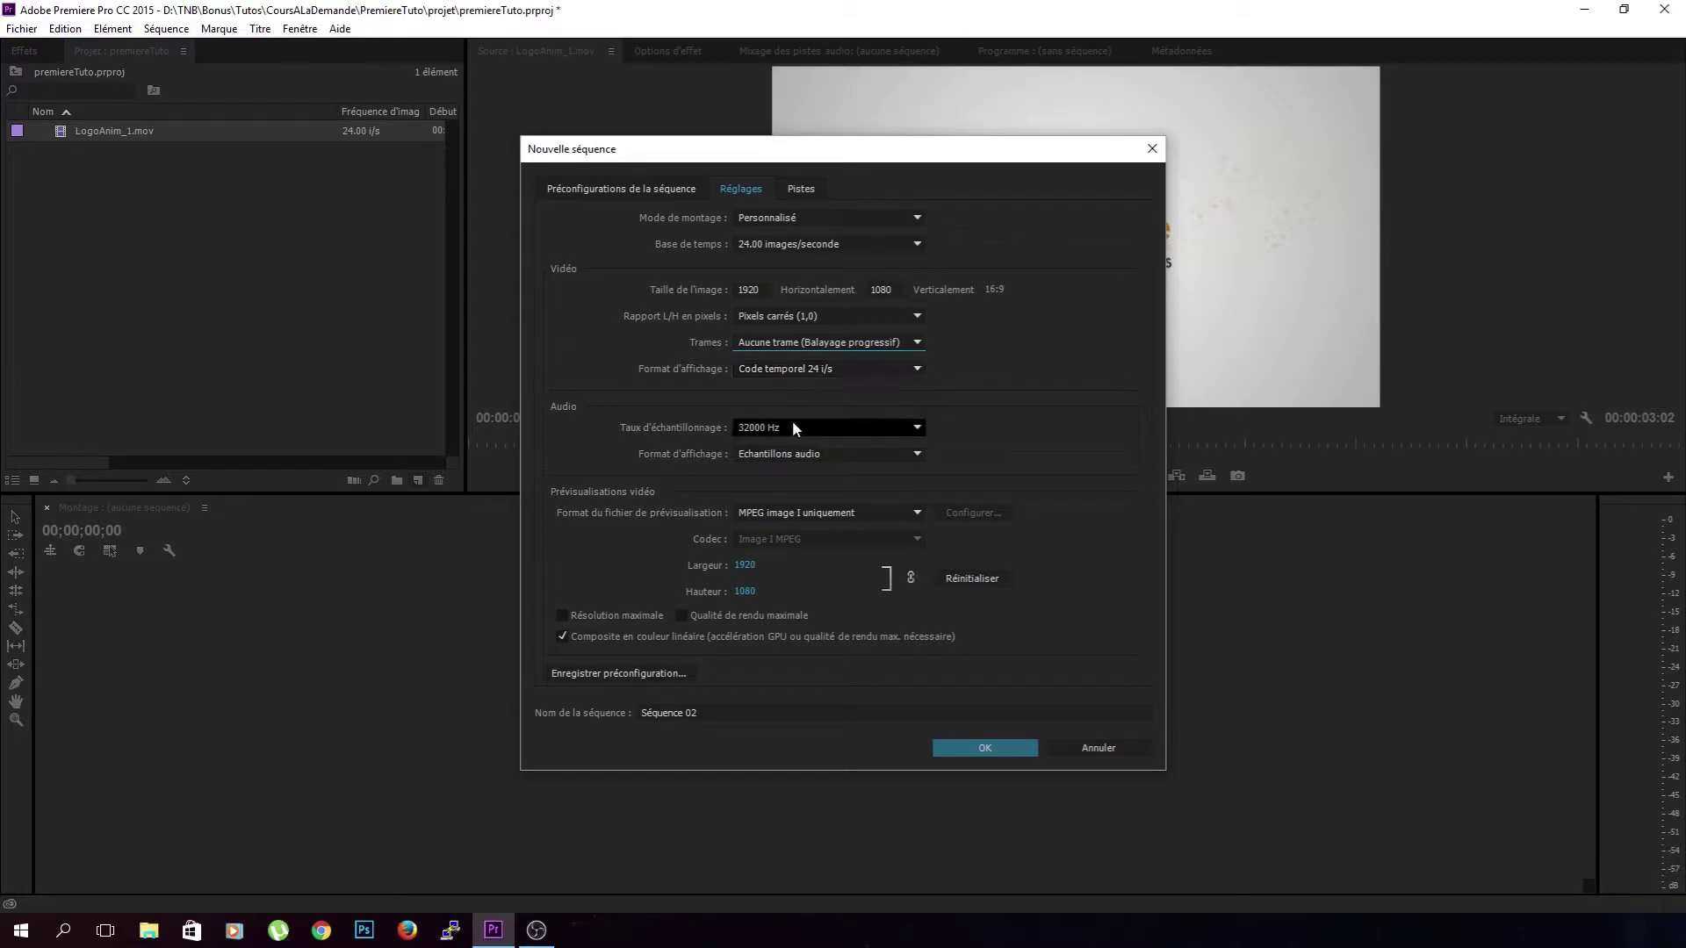
- Keep 24 fps timecode and audio samples display, and set the audio sample rate to 48000 Hz
{"action": "left_click", "coordinate": [738, 369]}
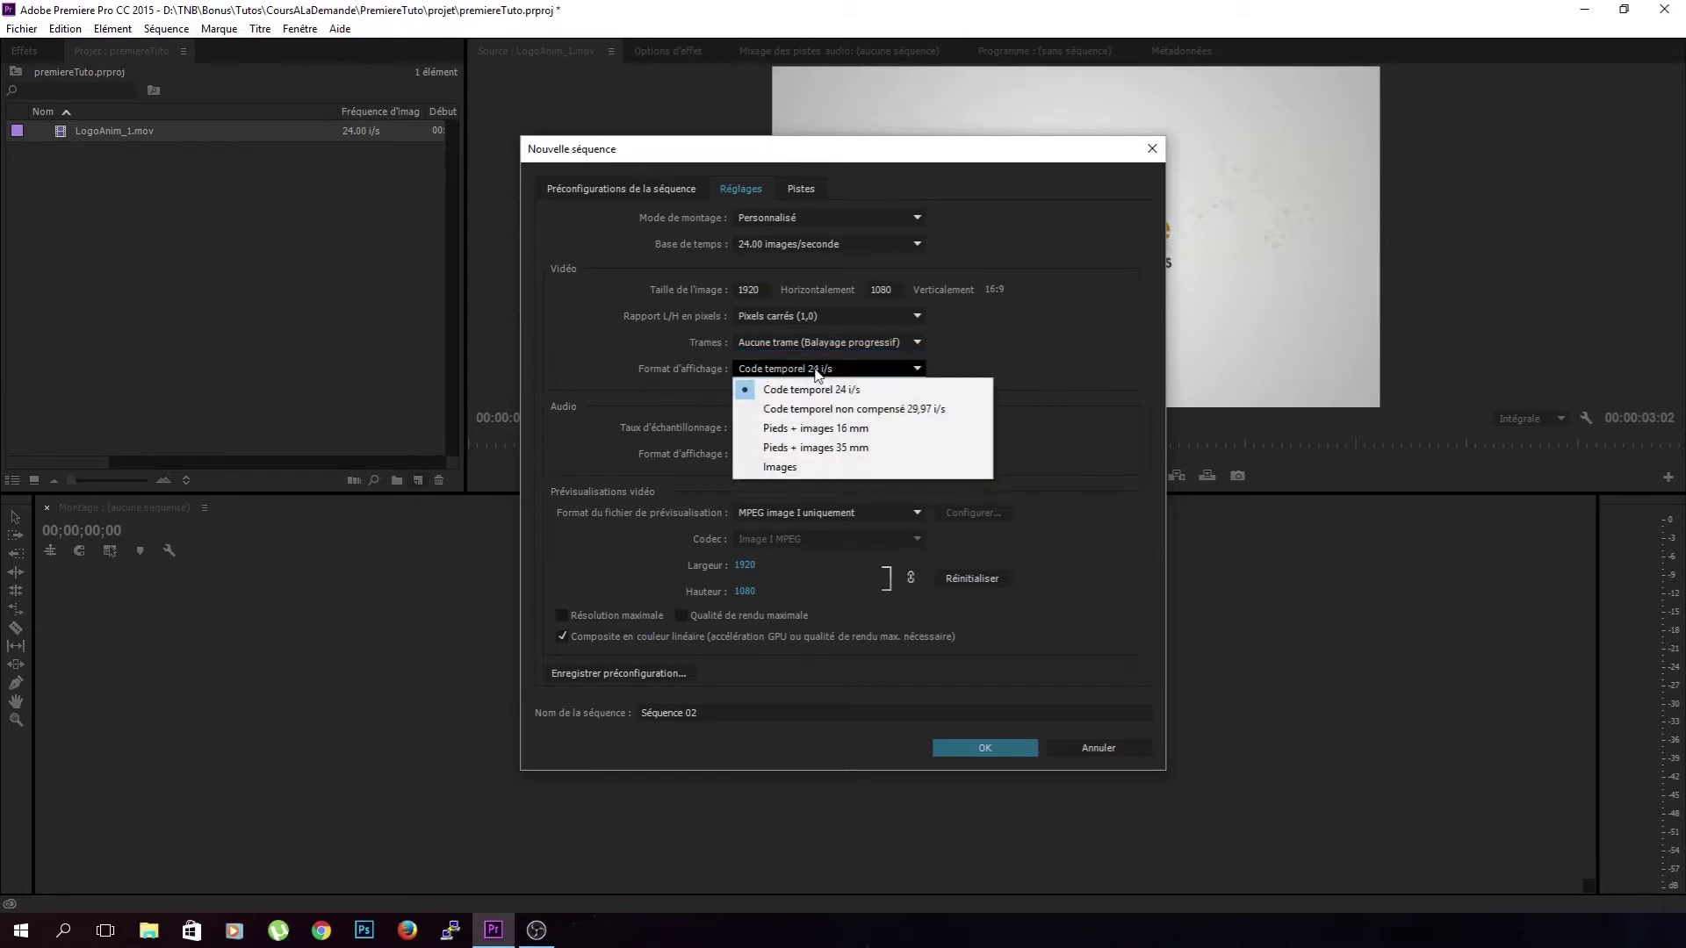
{"action": "left_click", "coordinate": [793, 367]}
{"action": "left_click", "coordinate": [782, 428]}
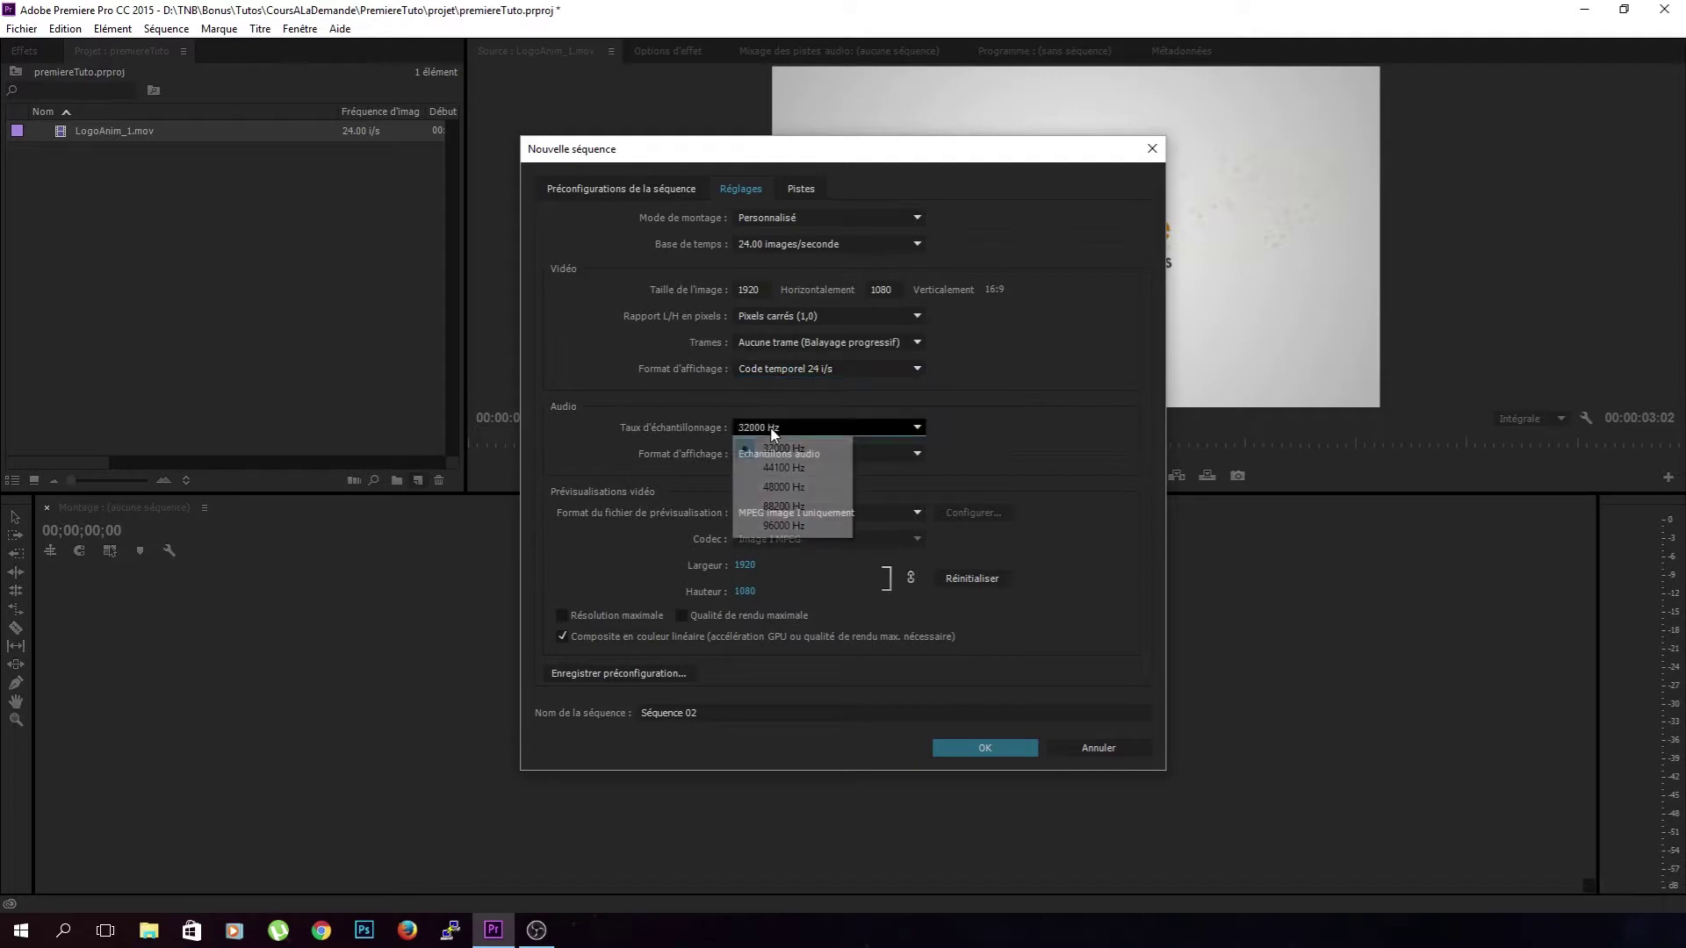
{"action": "left_click", "coordinate": [830, 489]}
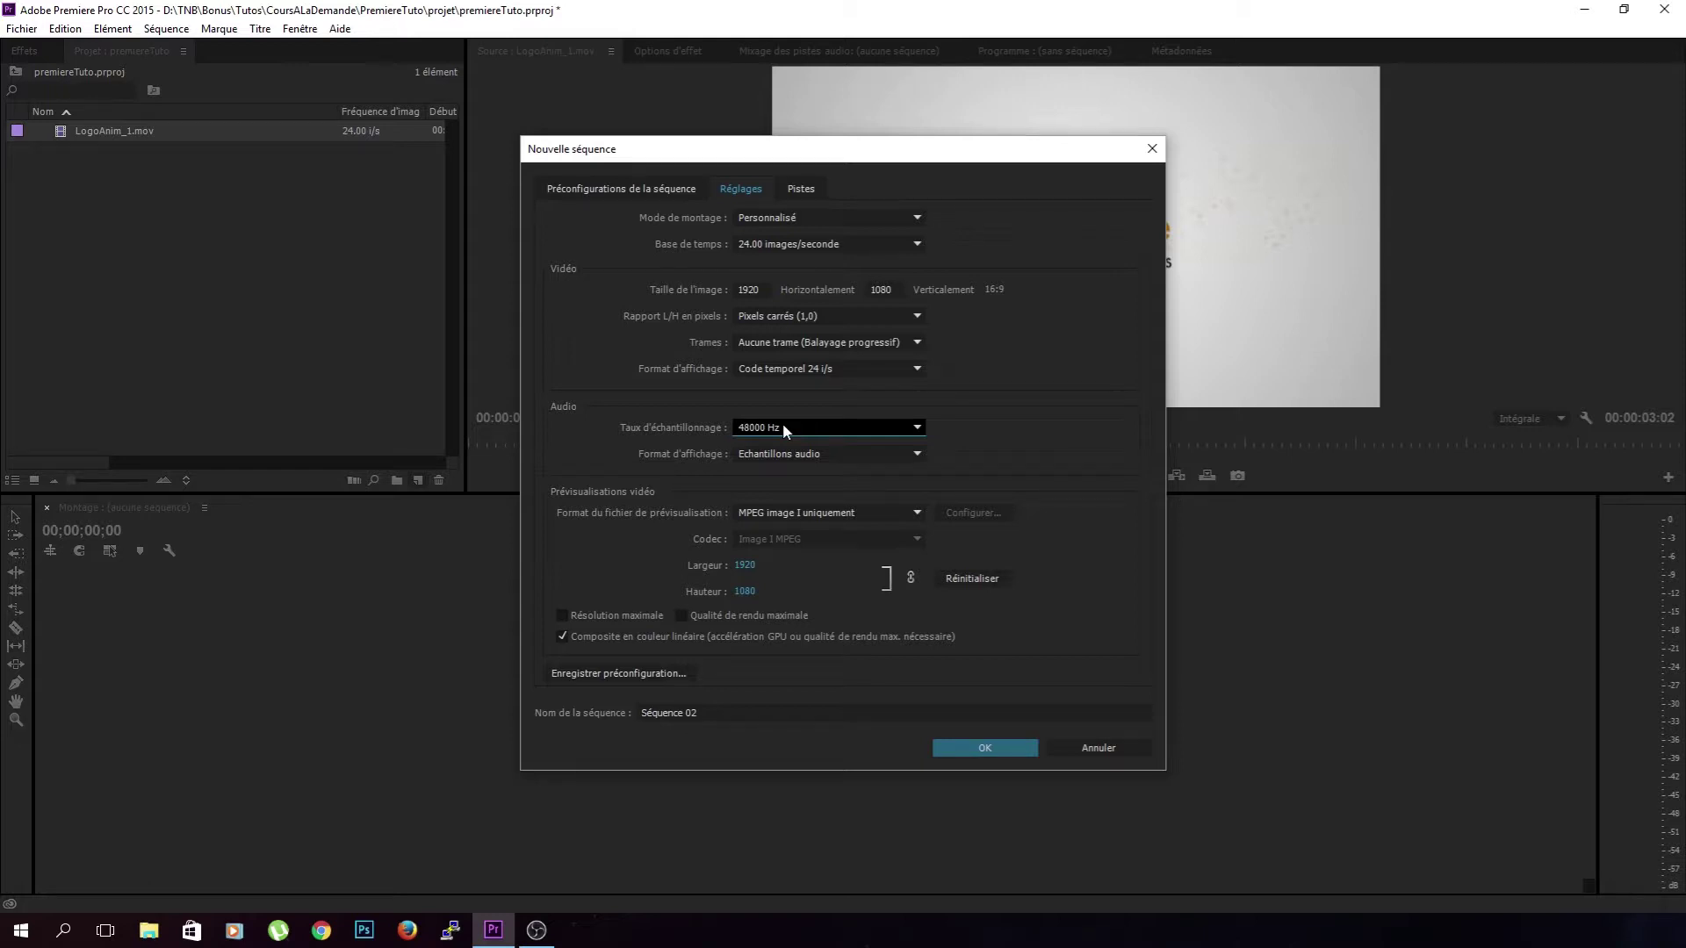
{"action": "left_click", "coordinate": [738, 451]}
{"action": "left_click", "coordinate": [808, 470]}
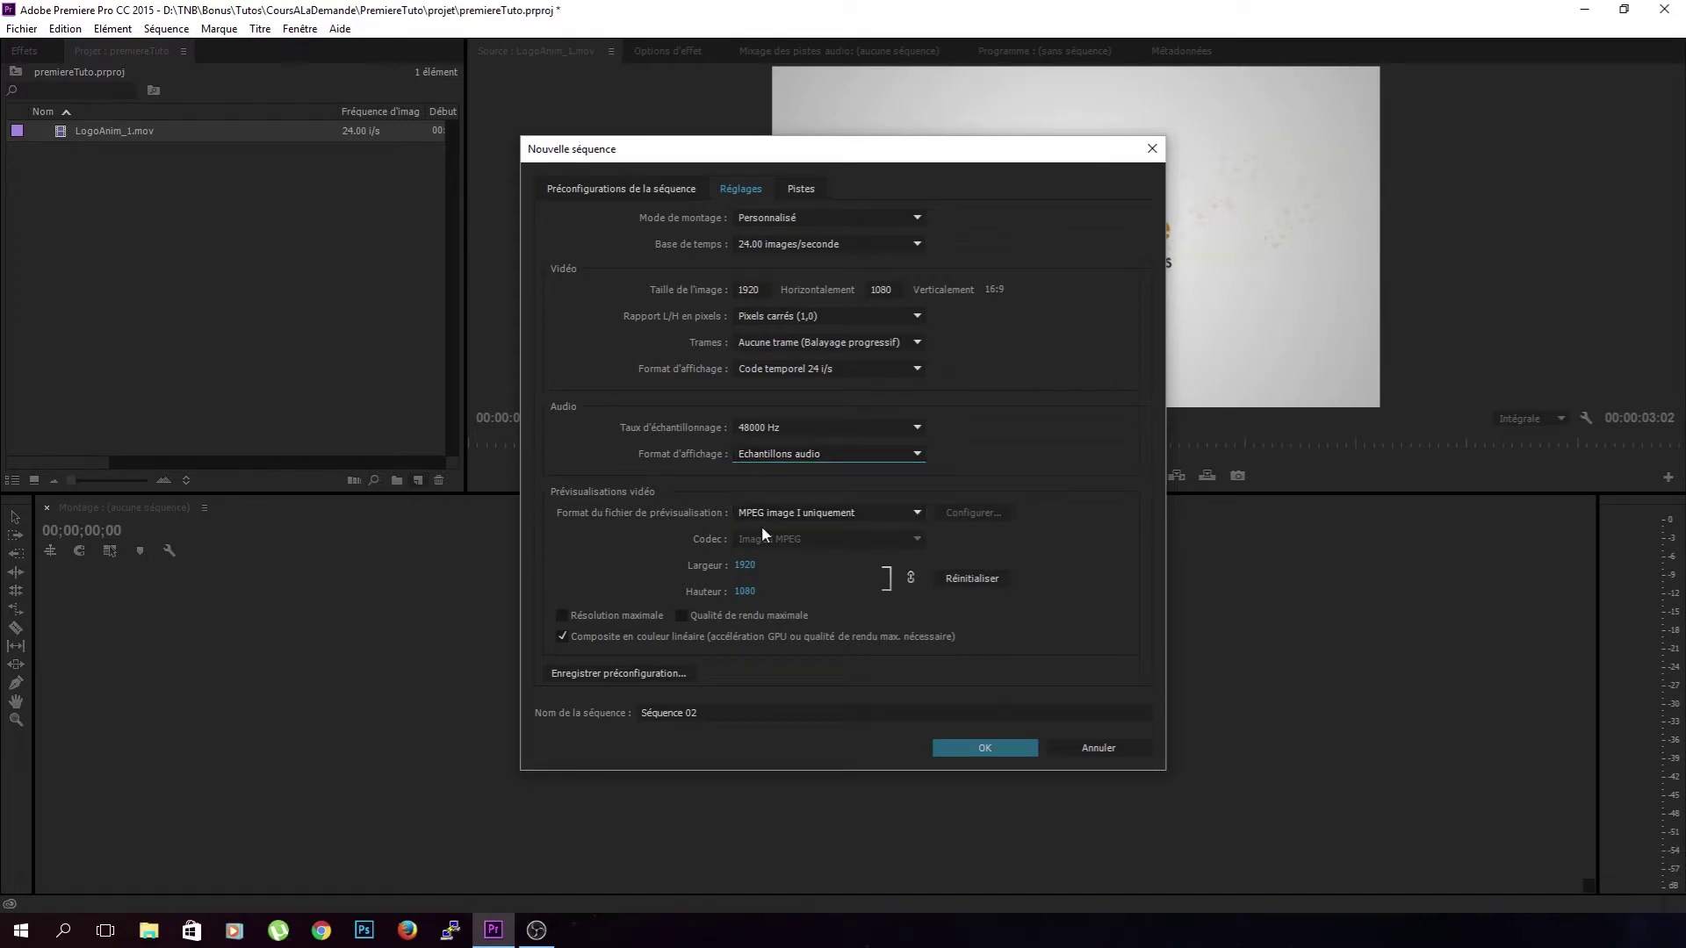
- Set the preview file format to GoPro CineForm avec Alpha, review Pistes, and return to Préconfigurations
{"action": "left_click", "coordinate": [816, 513]}
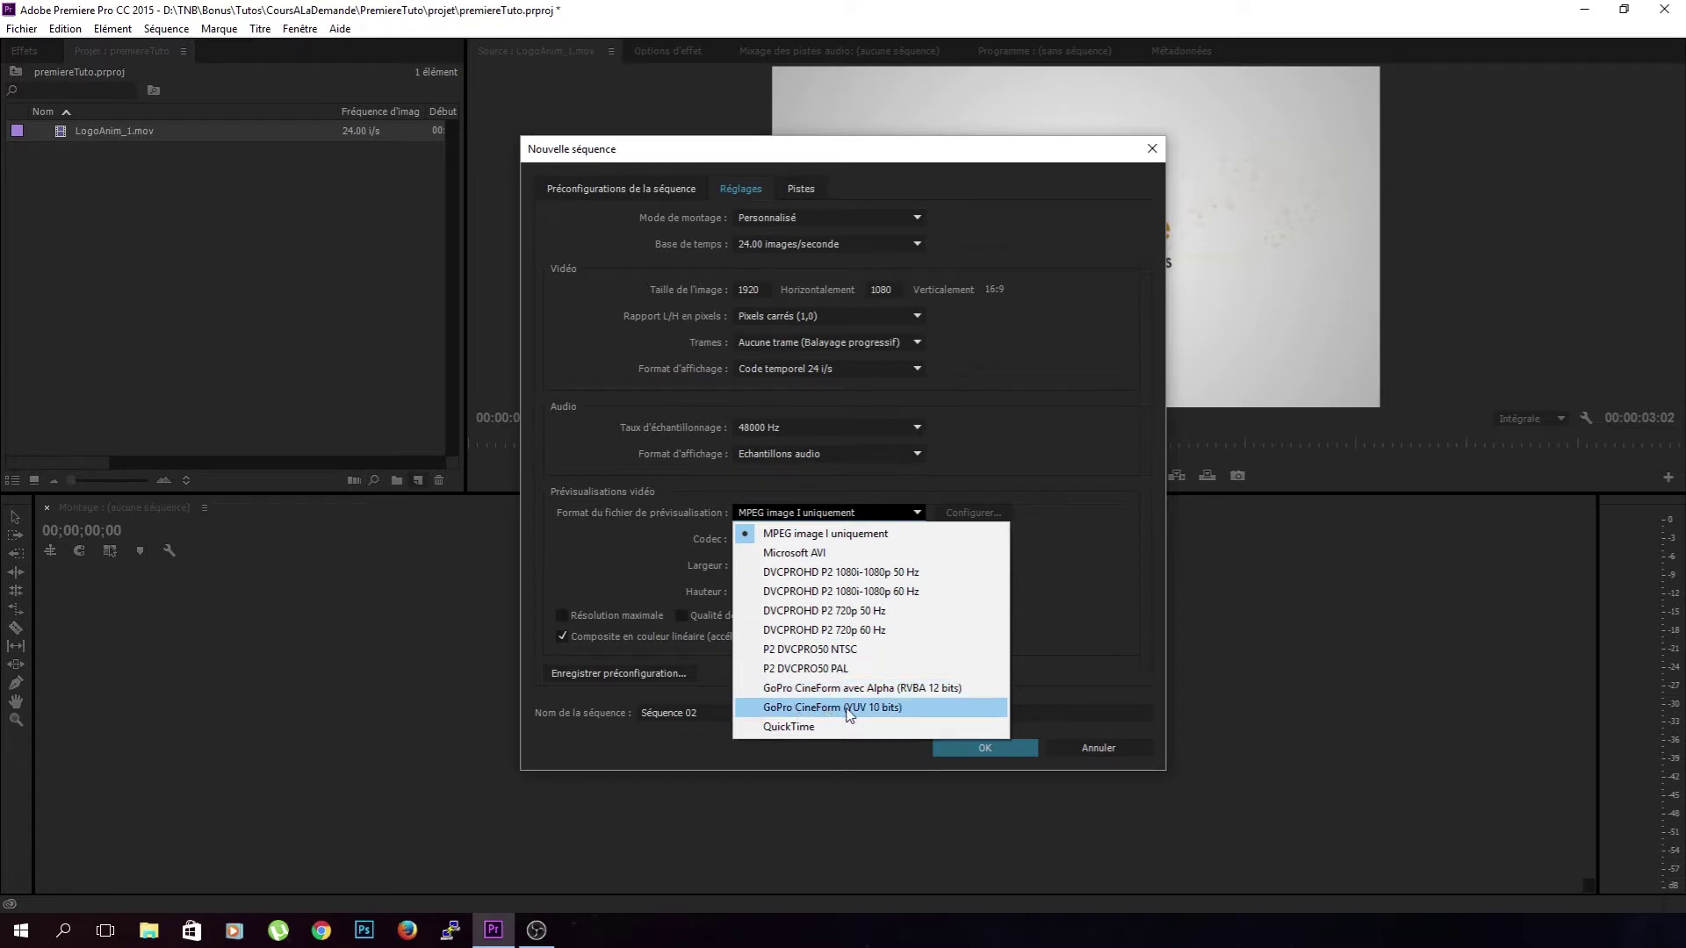
{"action": "left_click", "coordinate": [898, 688]}
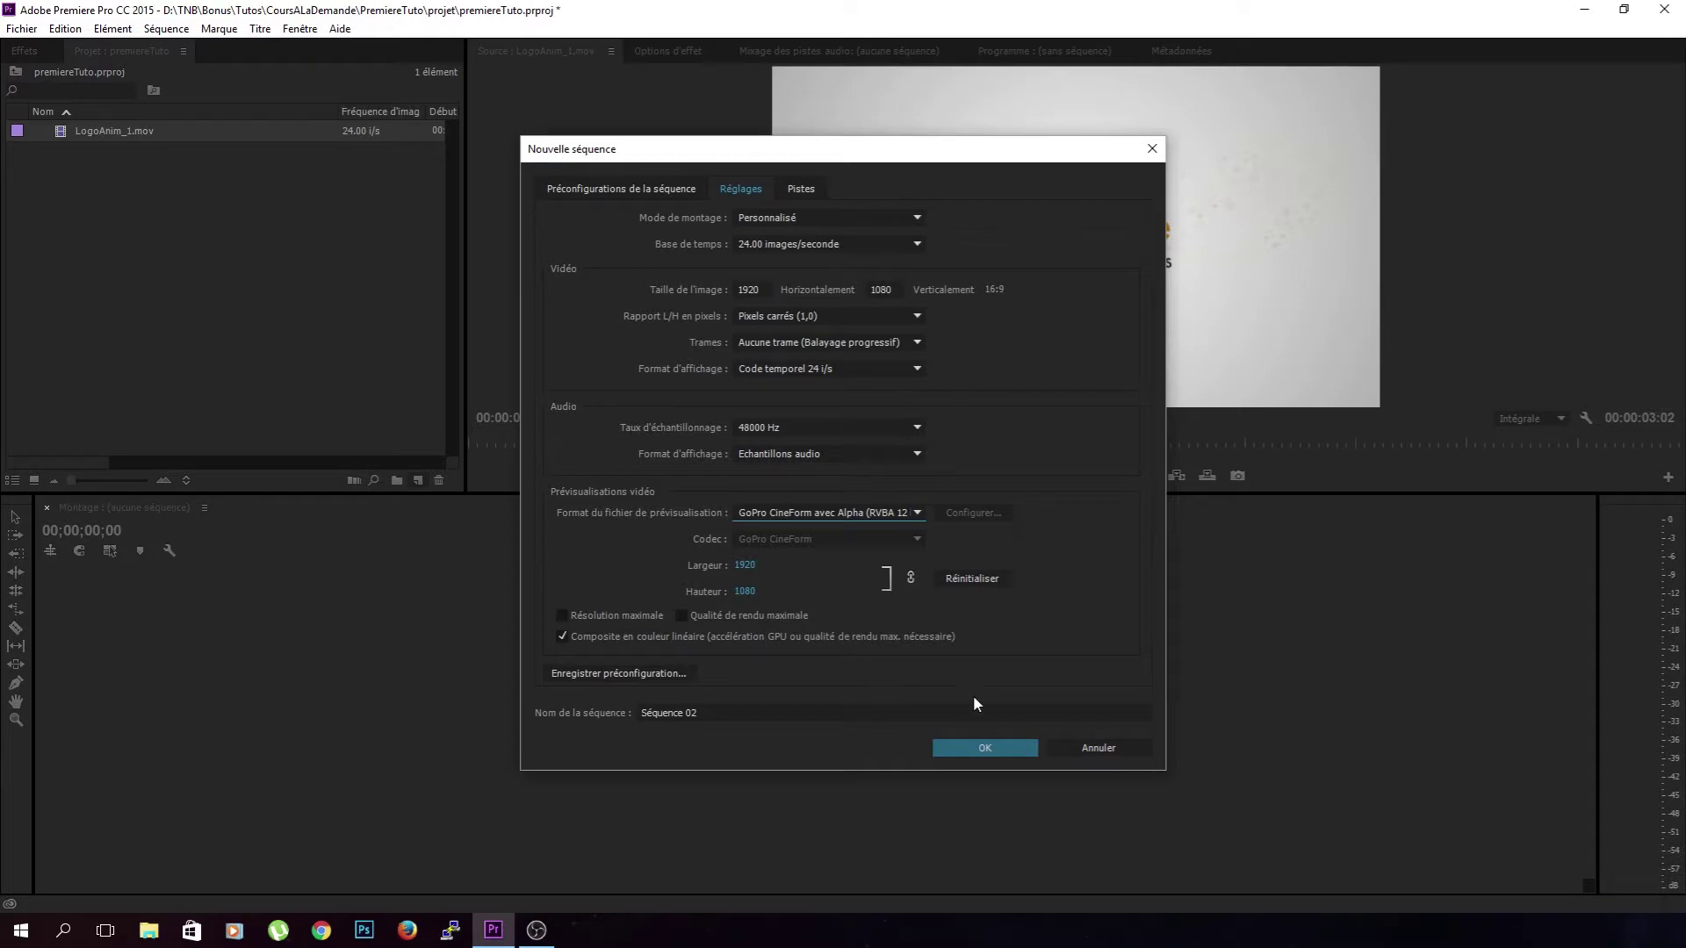
{"action": "left_click", "coordinate": [801, 189]}
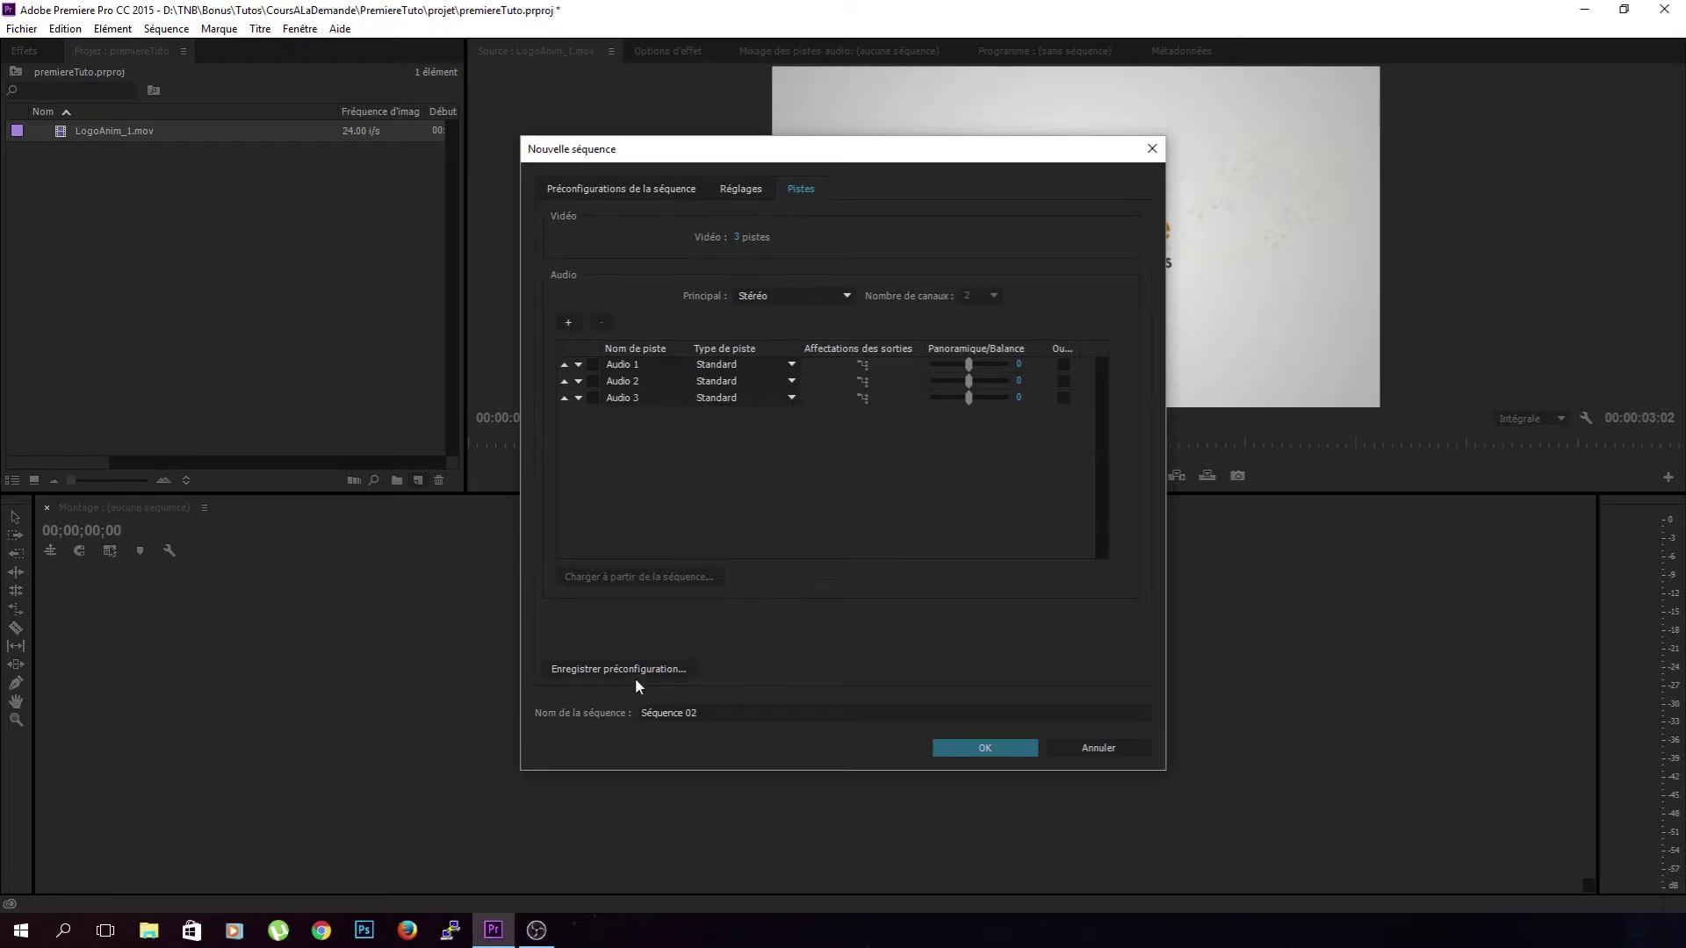
{"action": "left_click", "coordinate": [634, 188]}
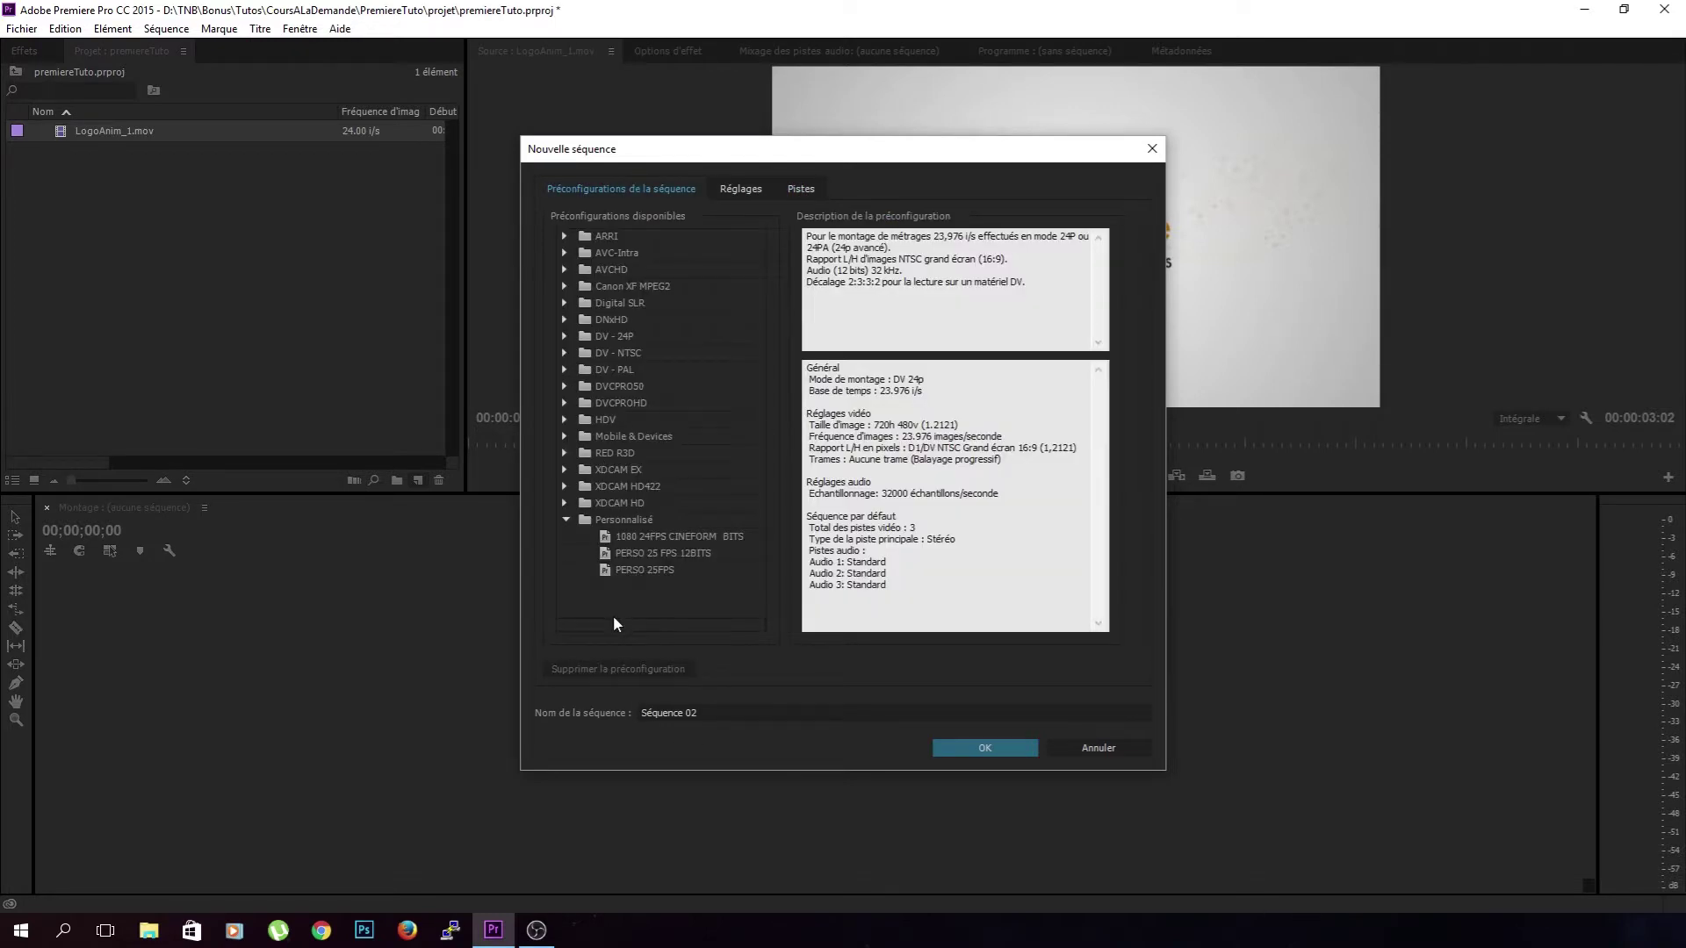
- Create Séquence 02, test-drop LogoAnim_1.mov into it, then undo the drop
{"action": "left_click", "coordinate": [806, 186]}
{"action": "left_click", "coordinate": [975, 747]}
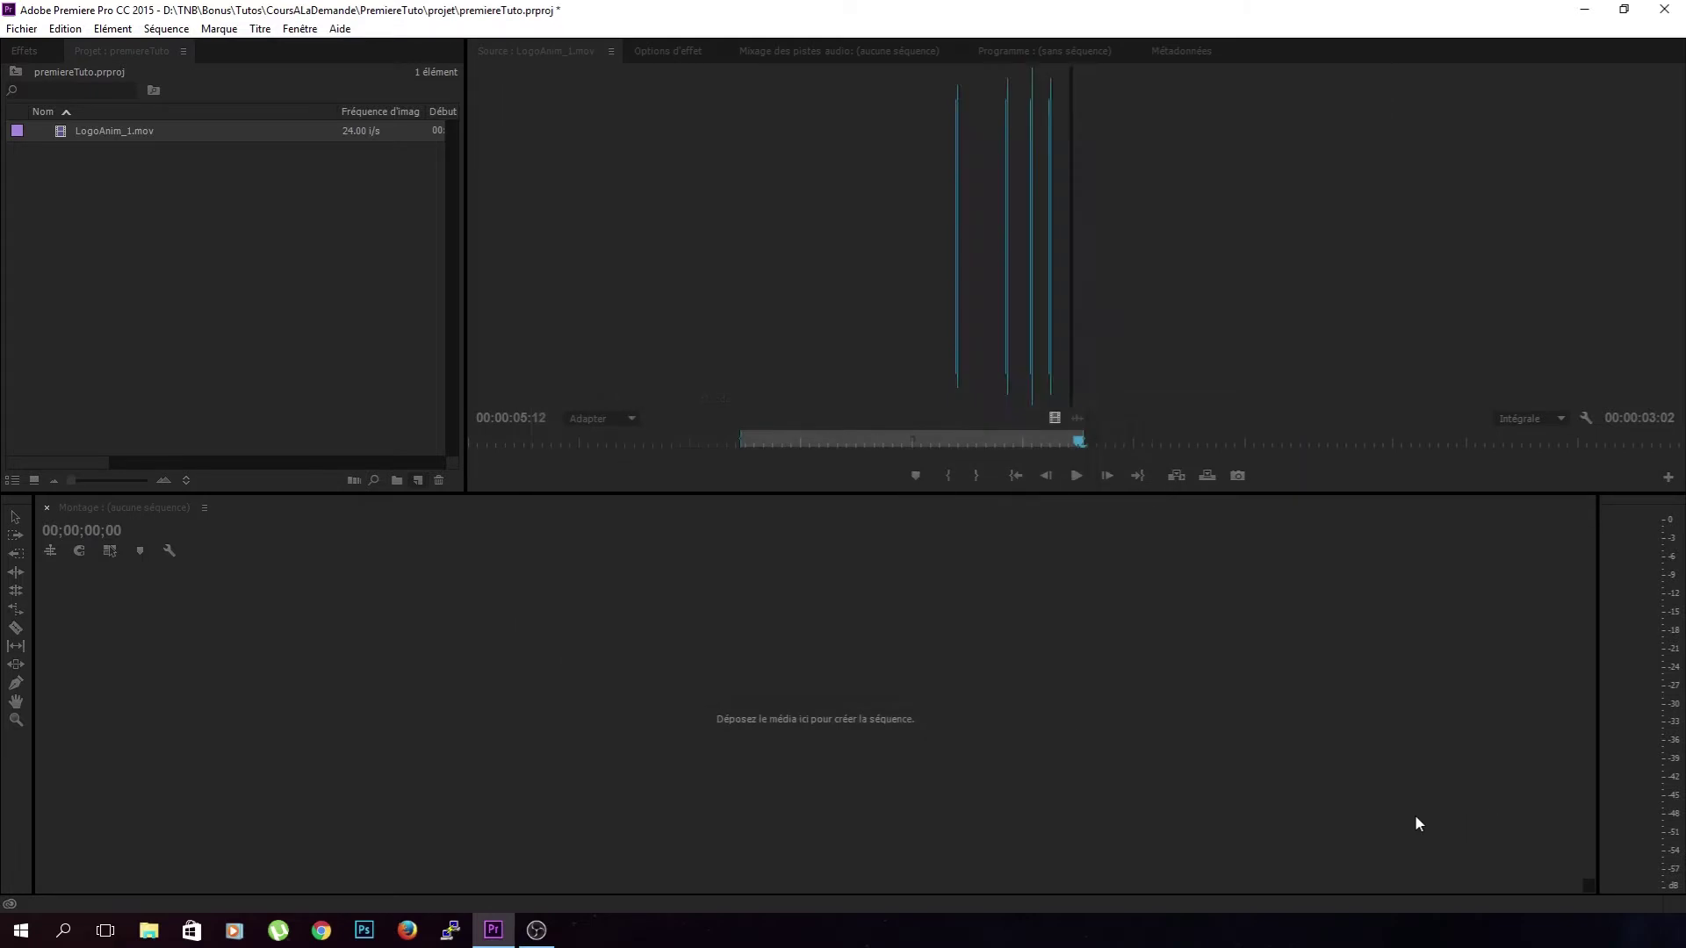
{"action": "left_click_drag", "start_coordinate": [66, 131], "coordinate": [169, 702]}
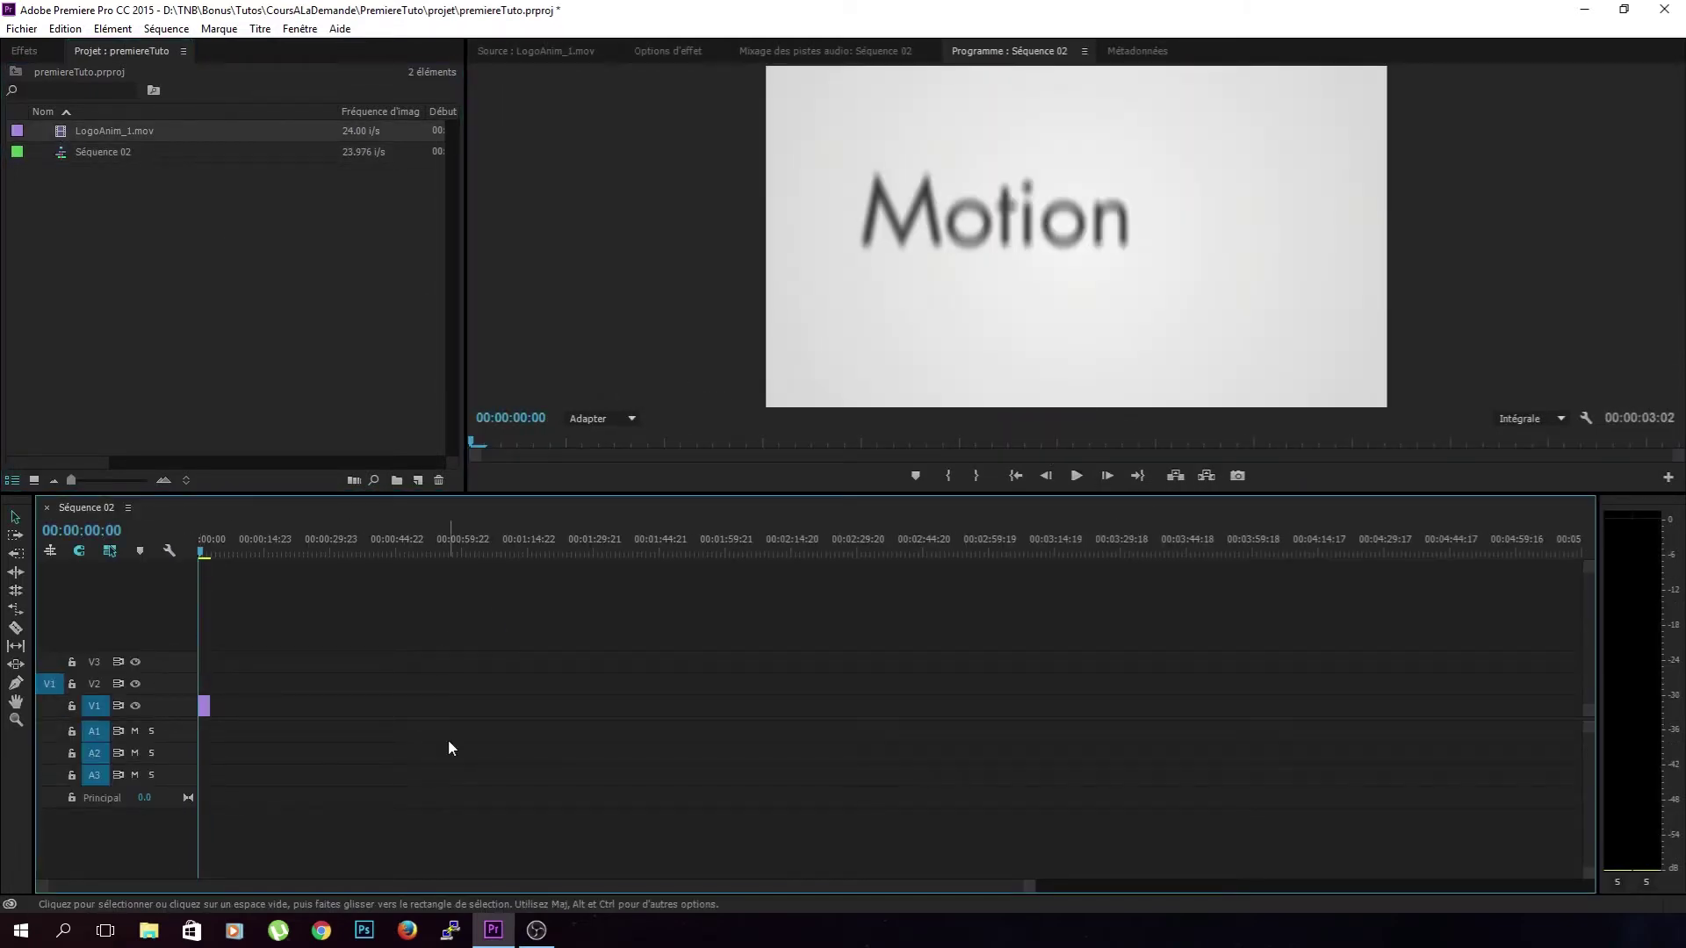
{"action": "key", "text": "equal"}
{"action": "key", "text": "equal"}
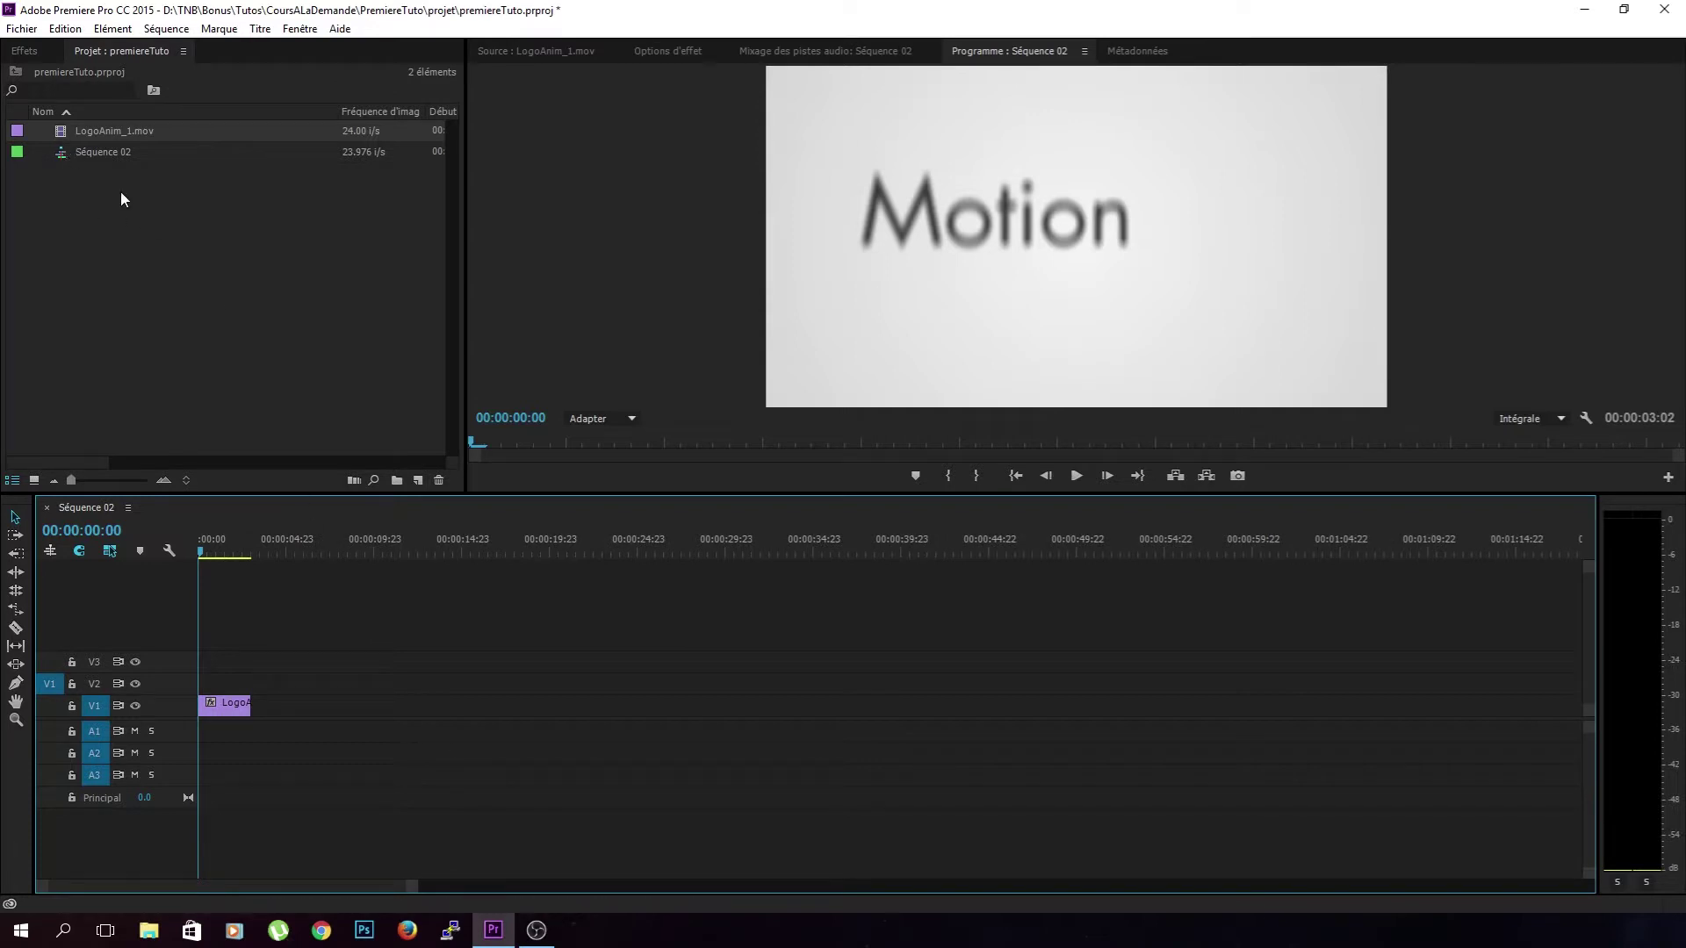
{"action": "key", "text": "ctrl+z"}
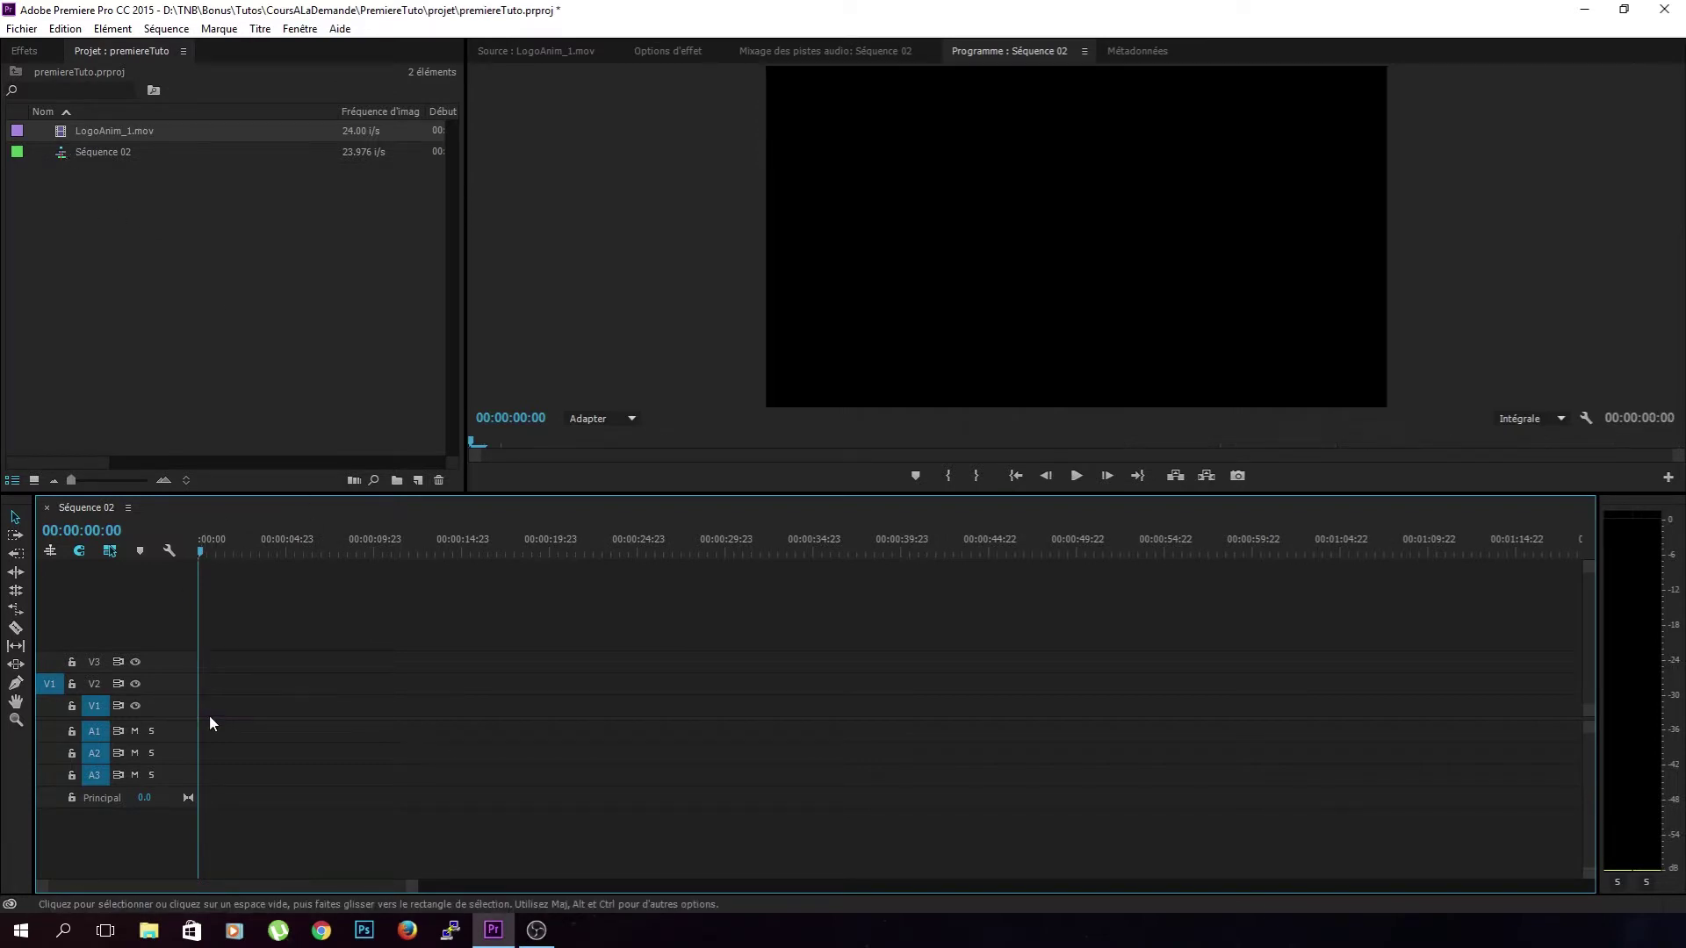
- Mark LogoAnim_1.mov from 00:00:01:10 to 00:00:07:06 in Source and insert it
{"action": "double_click", "coordinate": [60, 131]}
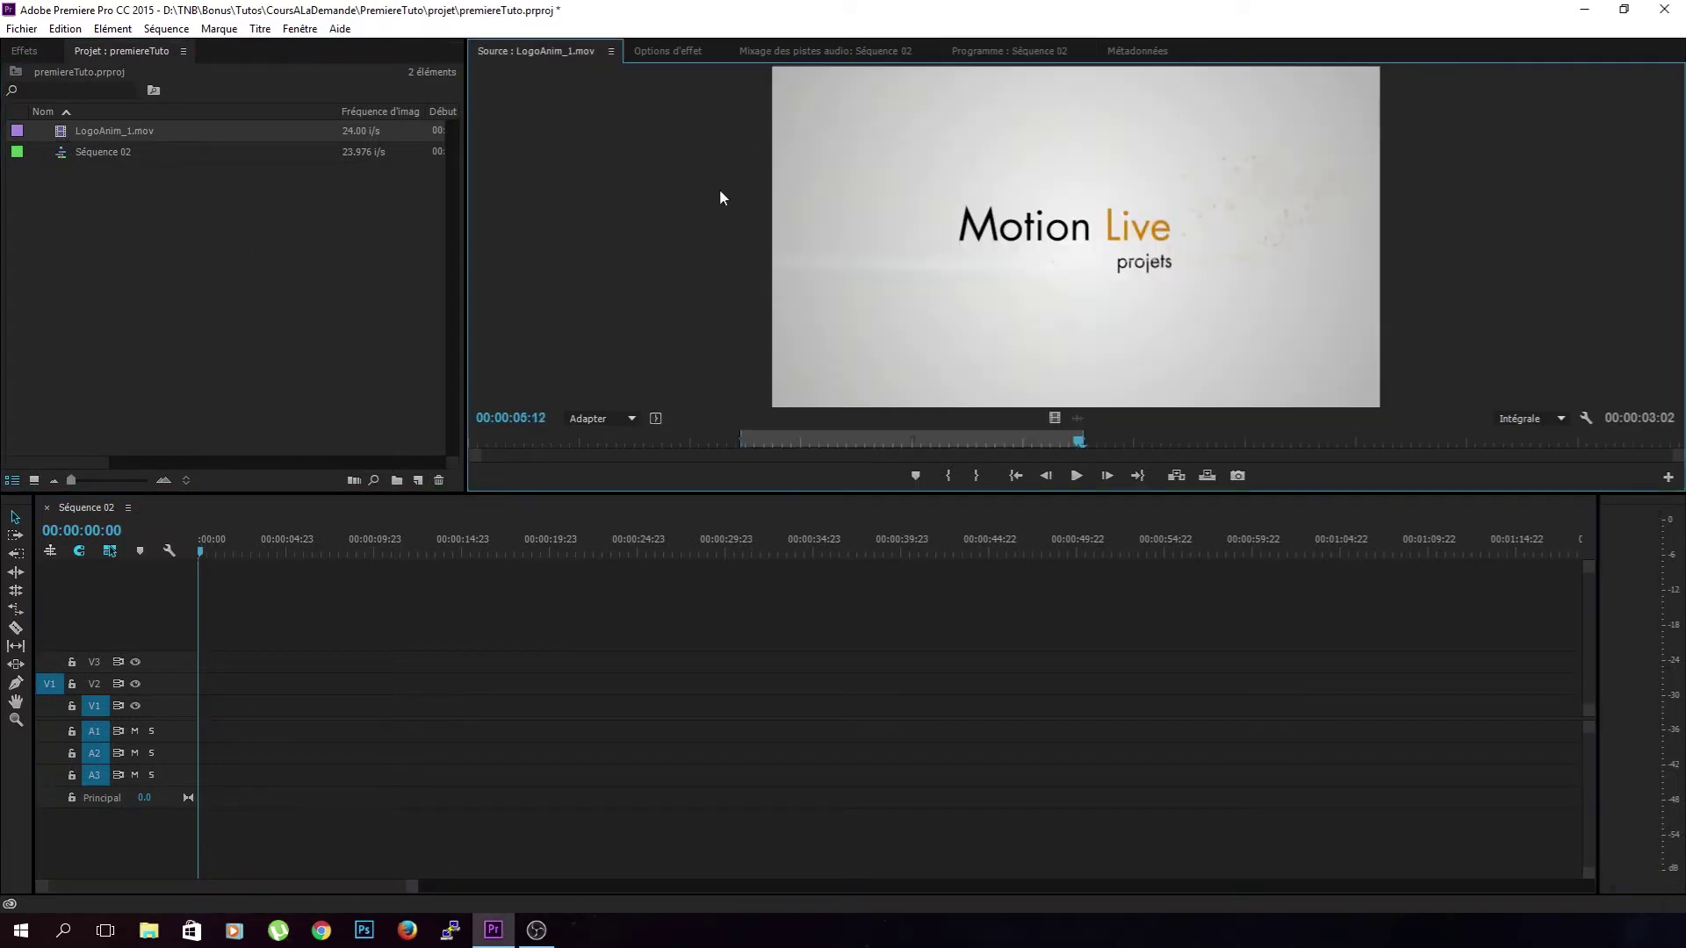
{"action": "mouse_move", "coordinate": [948, 444]}
{"action": "left_mouse_down"}
{"action": "mouse_move", "coordinate": [625, 444]}
{"action": "mouse_move", "coordinate": [1272, 442]}
{"action": "left_mouse_up"}
{"action": "key", "text": "i"}
{"action": "key", "text": "o"}
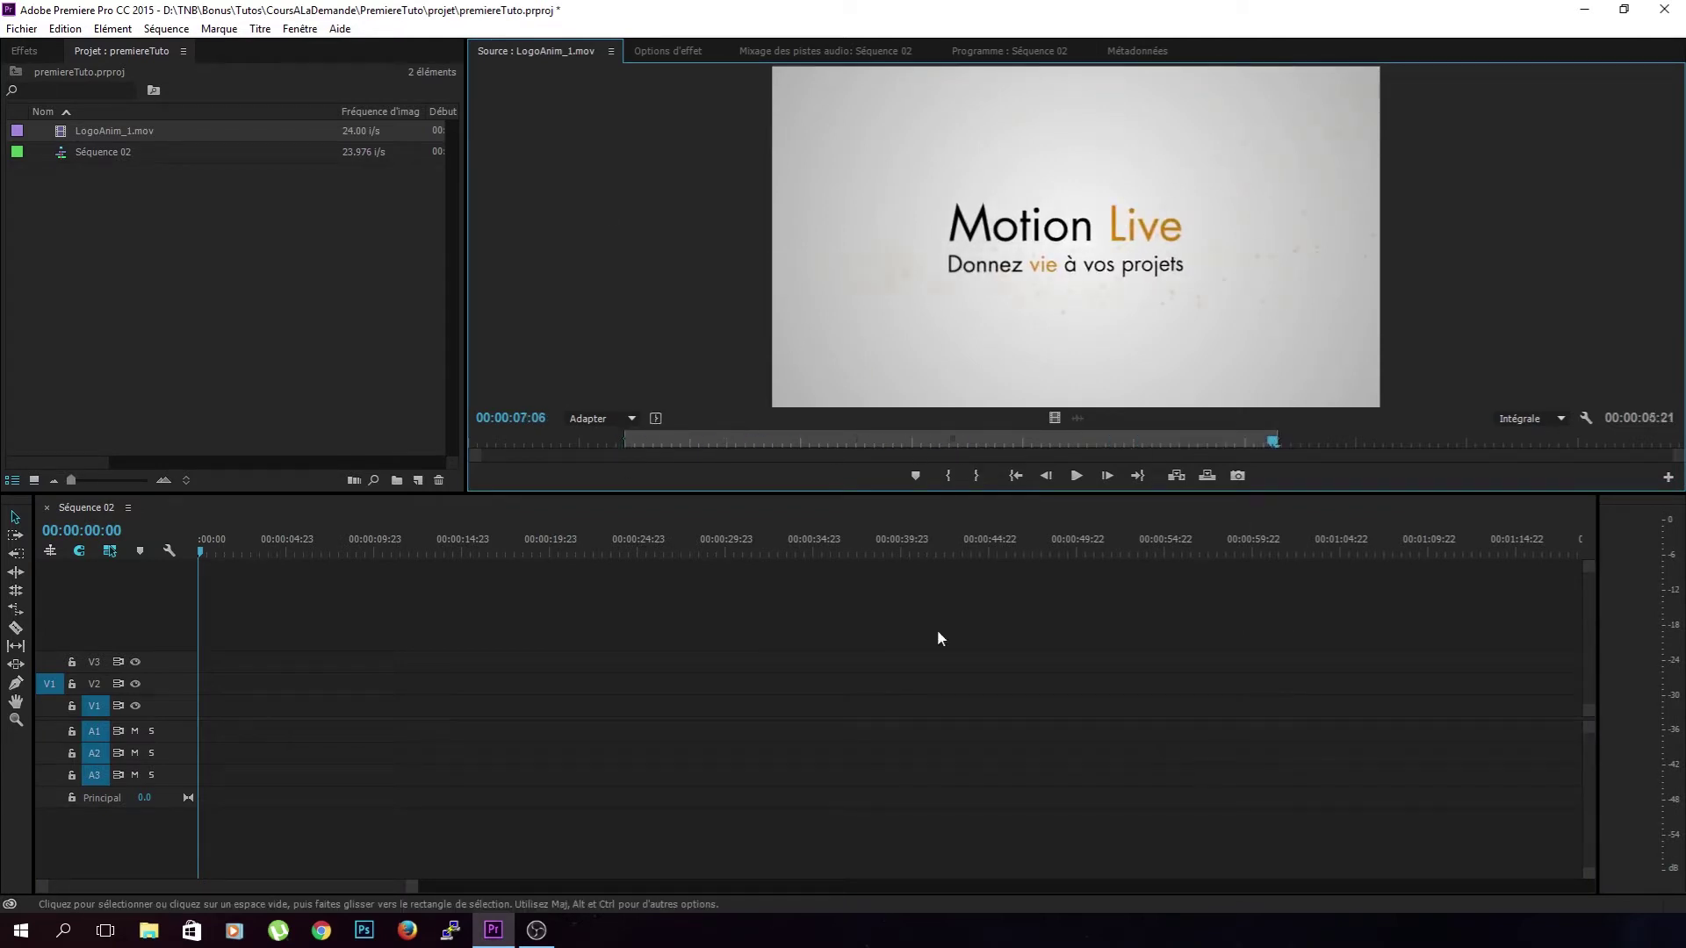
{"action": "key", "text": "period"}
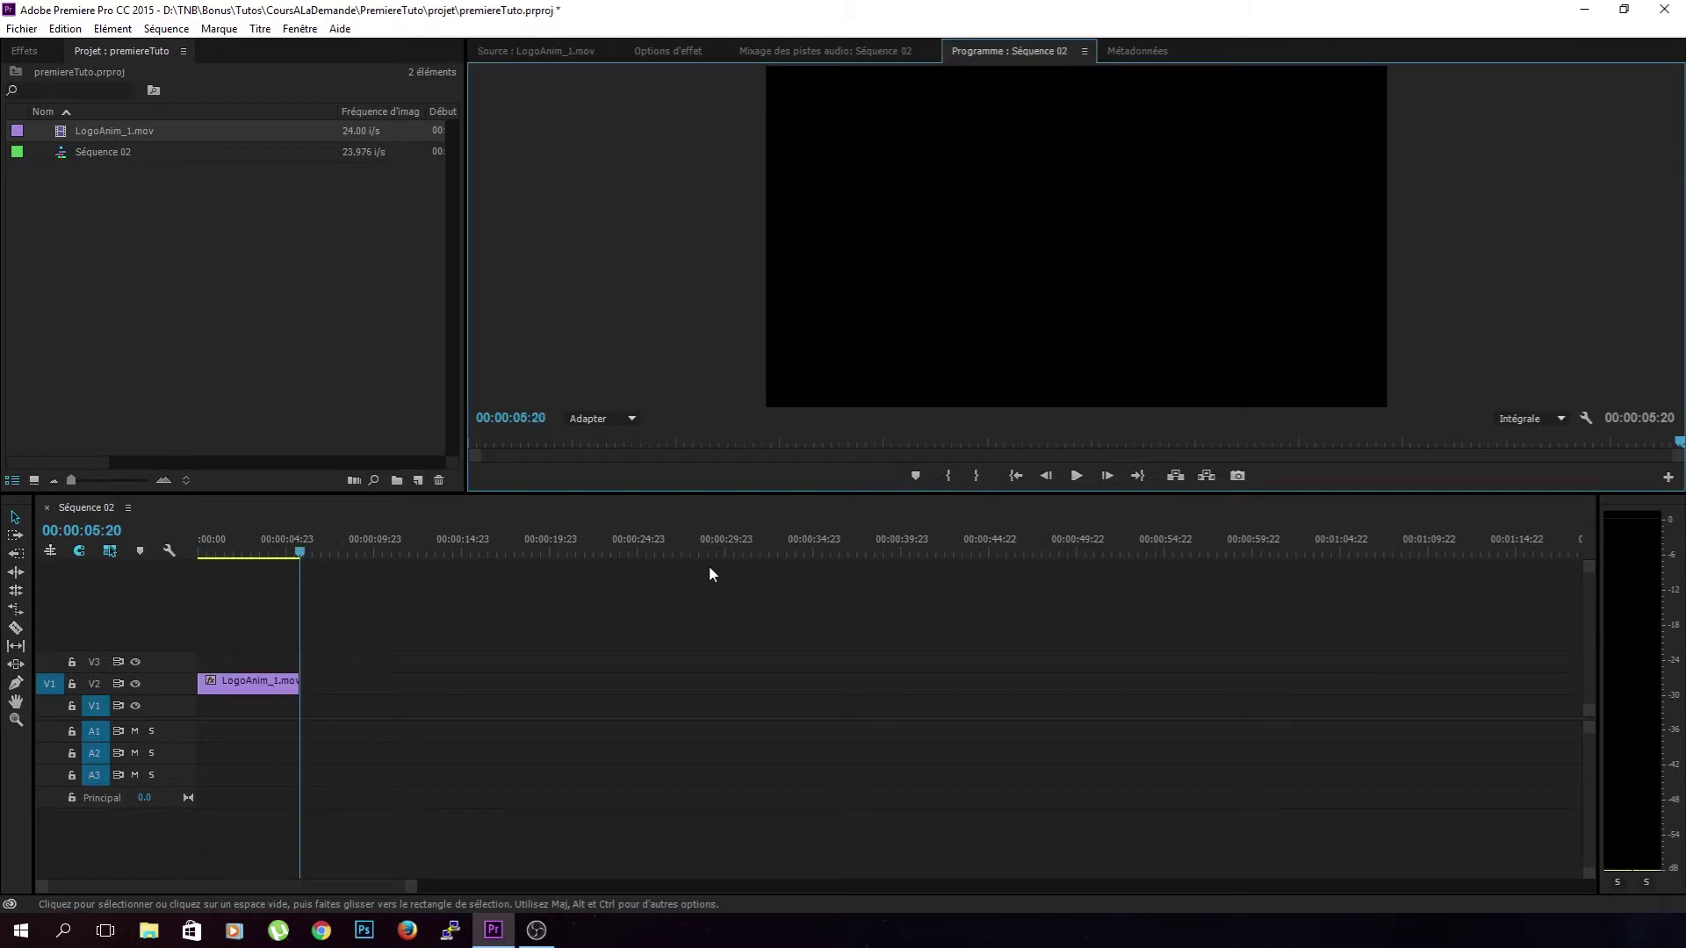
- Move the logo clip to V1, delete the three extra V2 copies, and park at 00:00:02:16
{"action": "left_click_drag", "start_coordinate": [258, 684], "coordinate": [264, 706]}
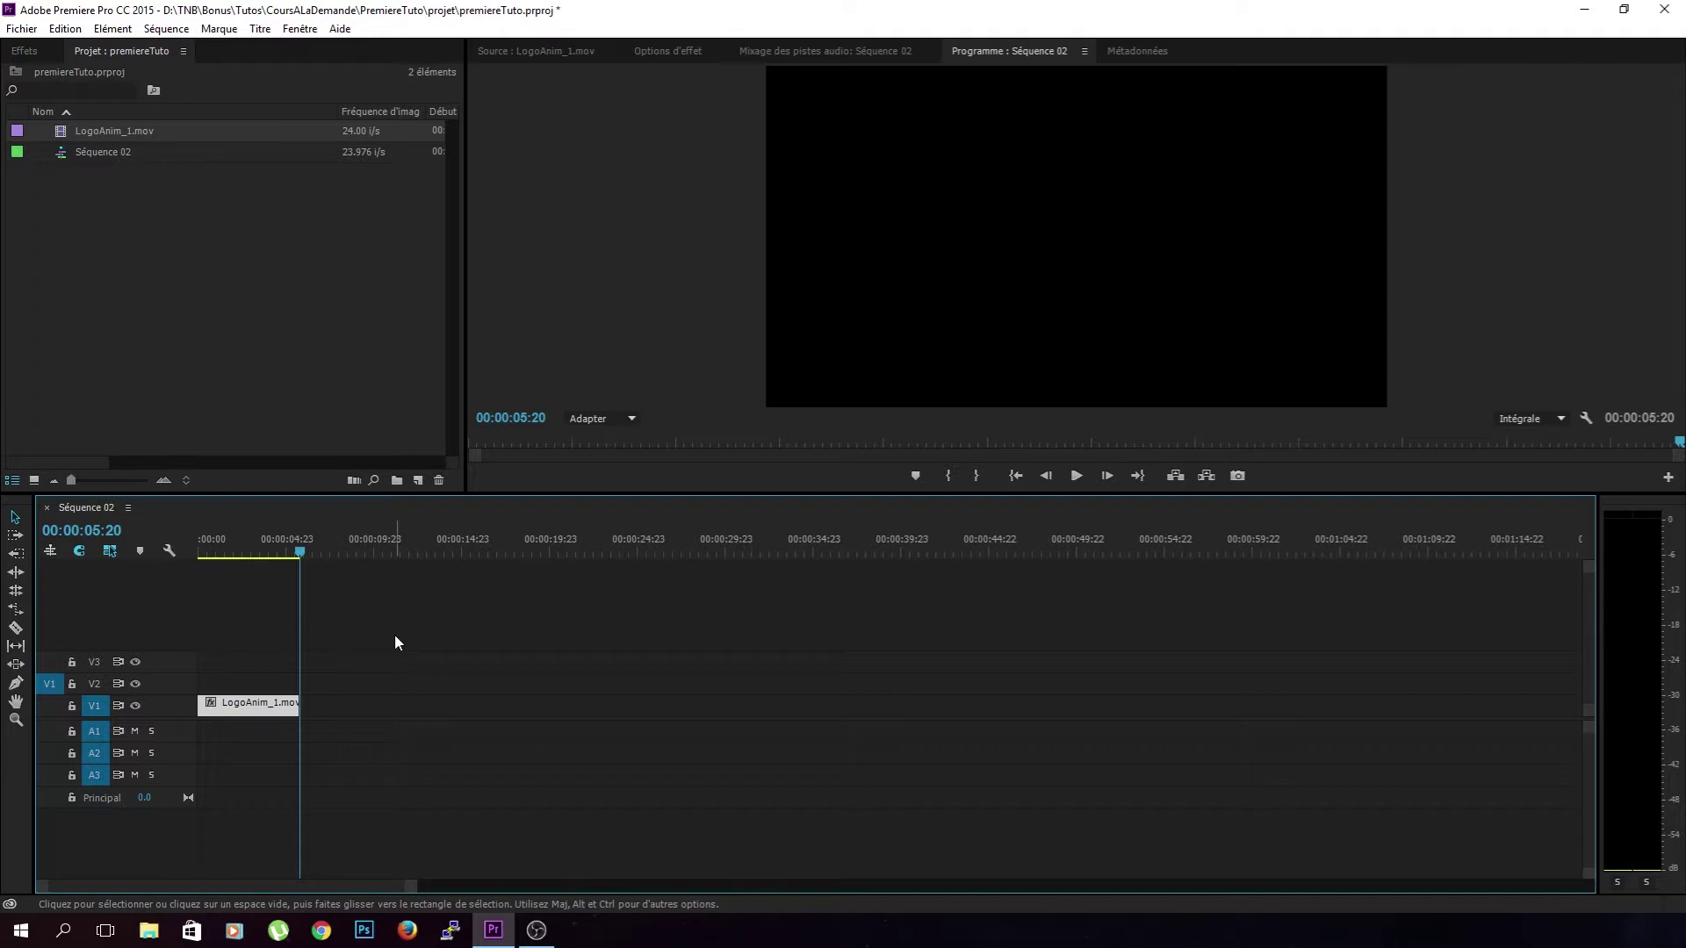
{"action": "key", "text": "period"}
{"action": "key", "text": "period"}
{"action": "key", "text": "period"}
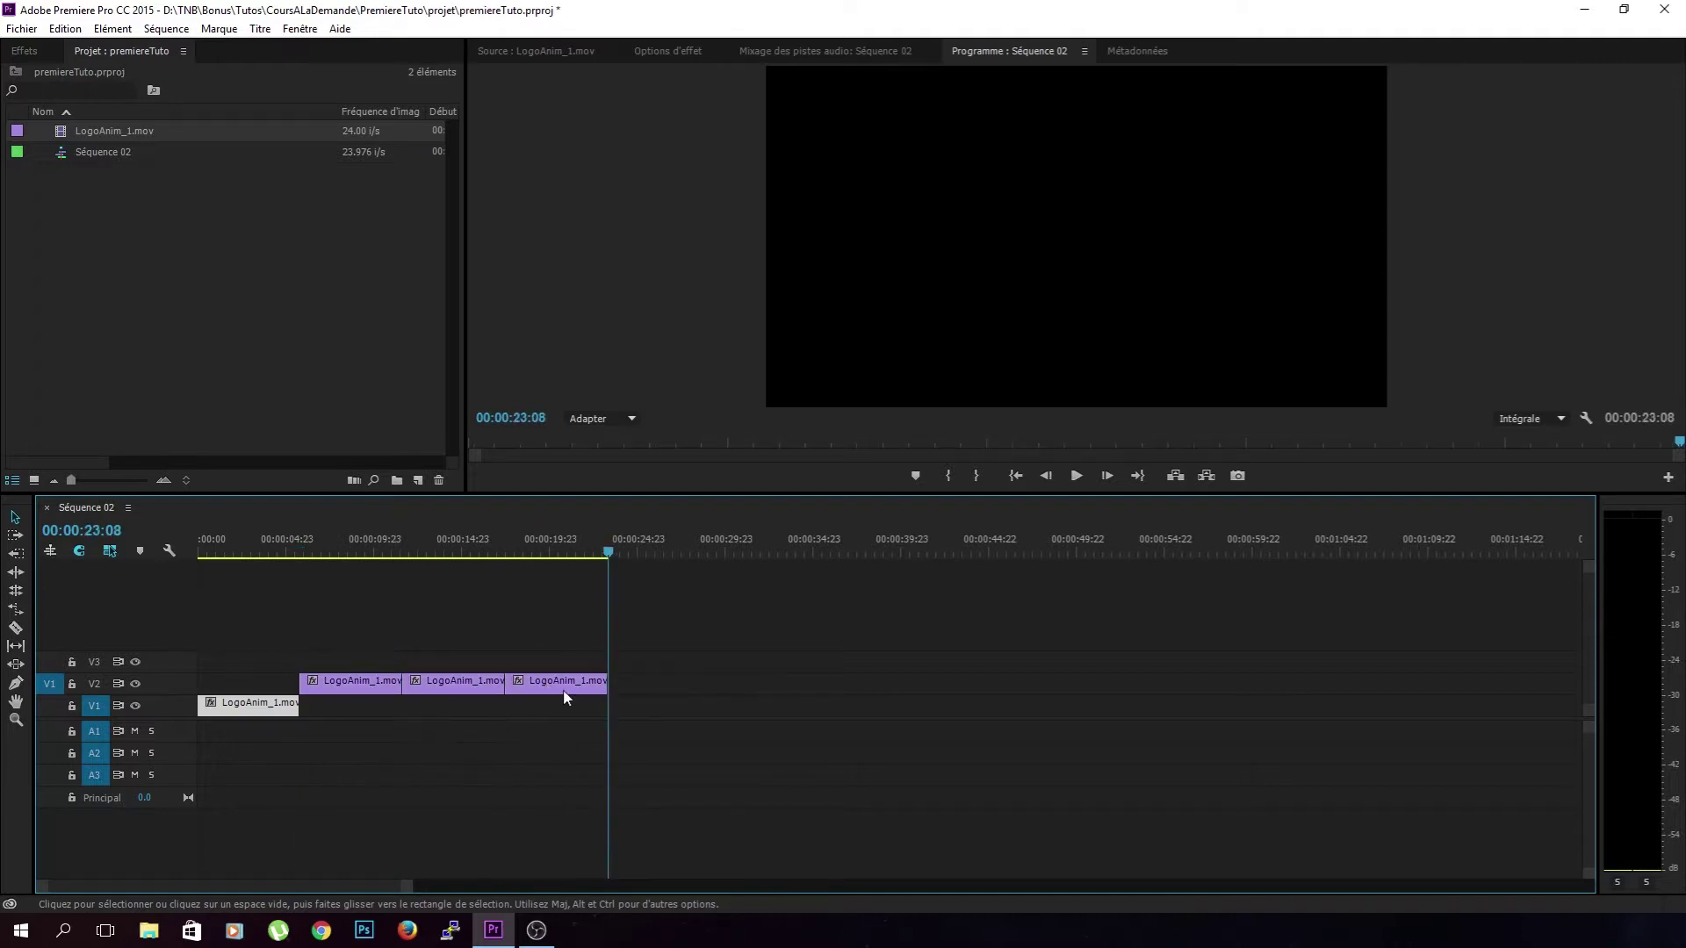
{"action": "left_click_drag", "start_coordinate": [722, 679], "coordinate": [372, 718]}
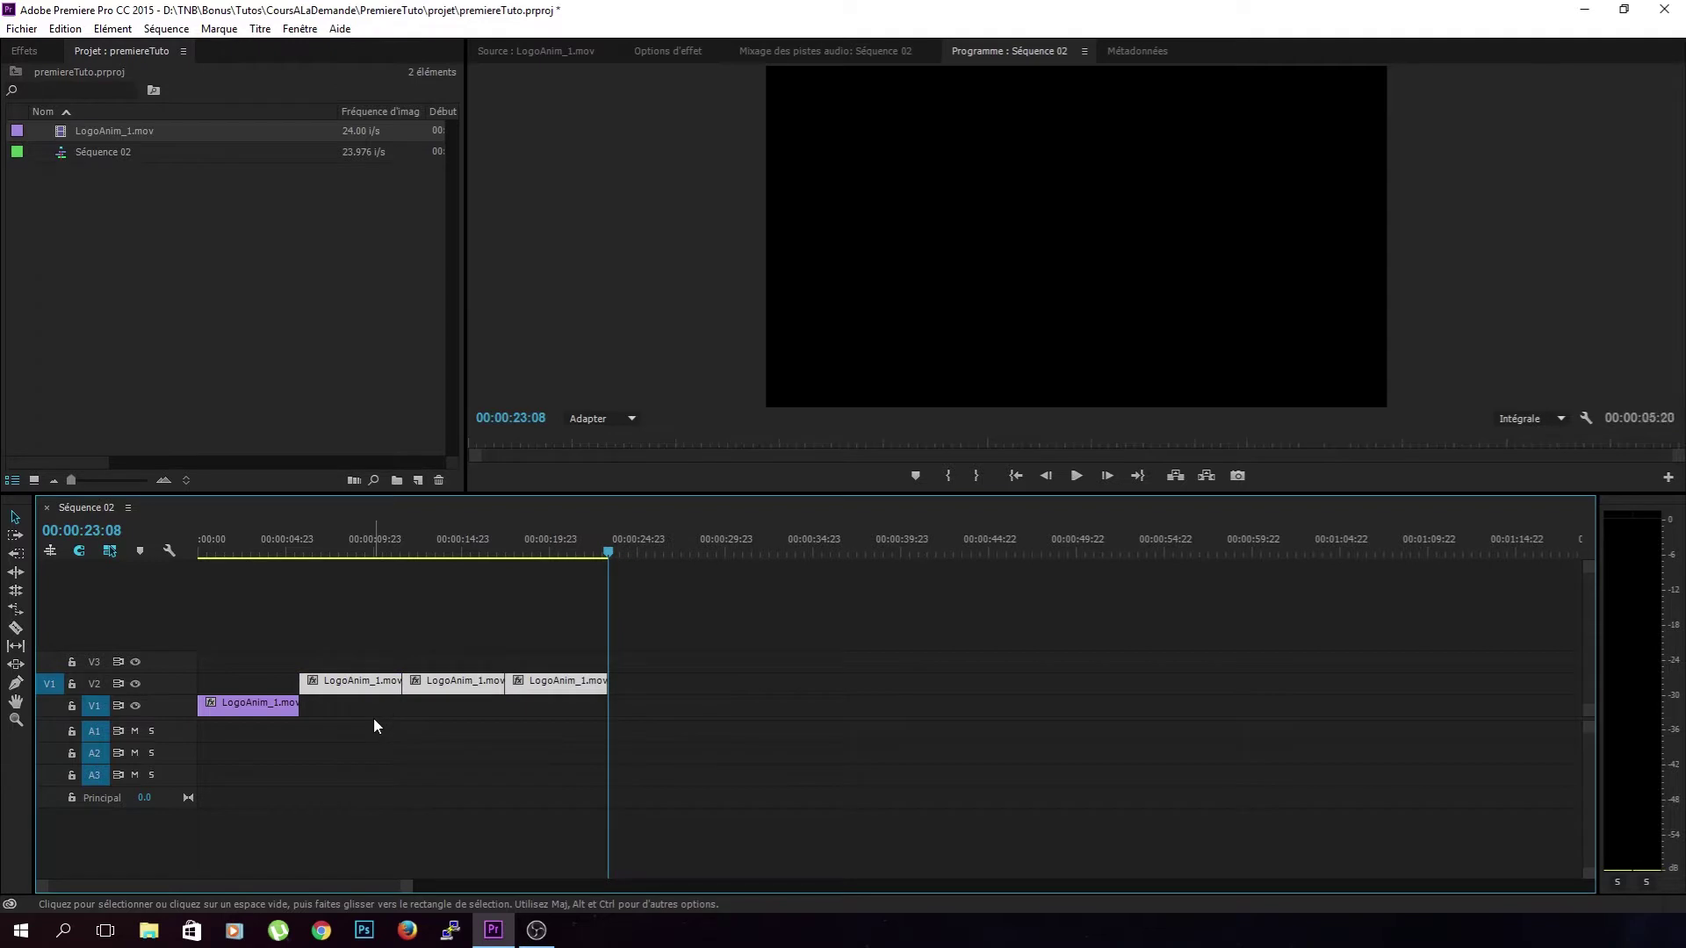
{"action": "key", "text": "Delete"}
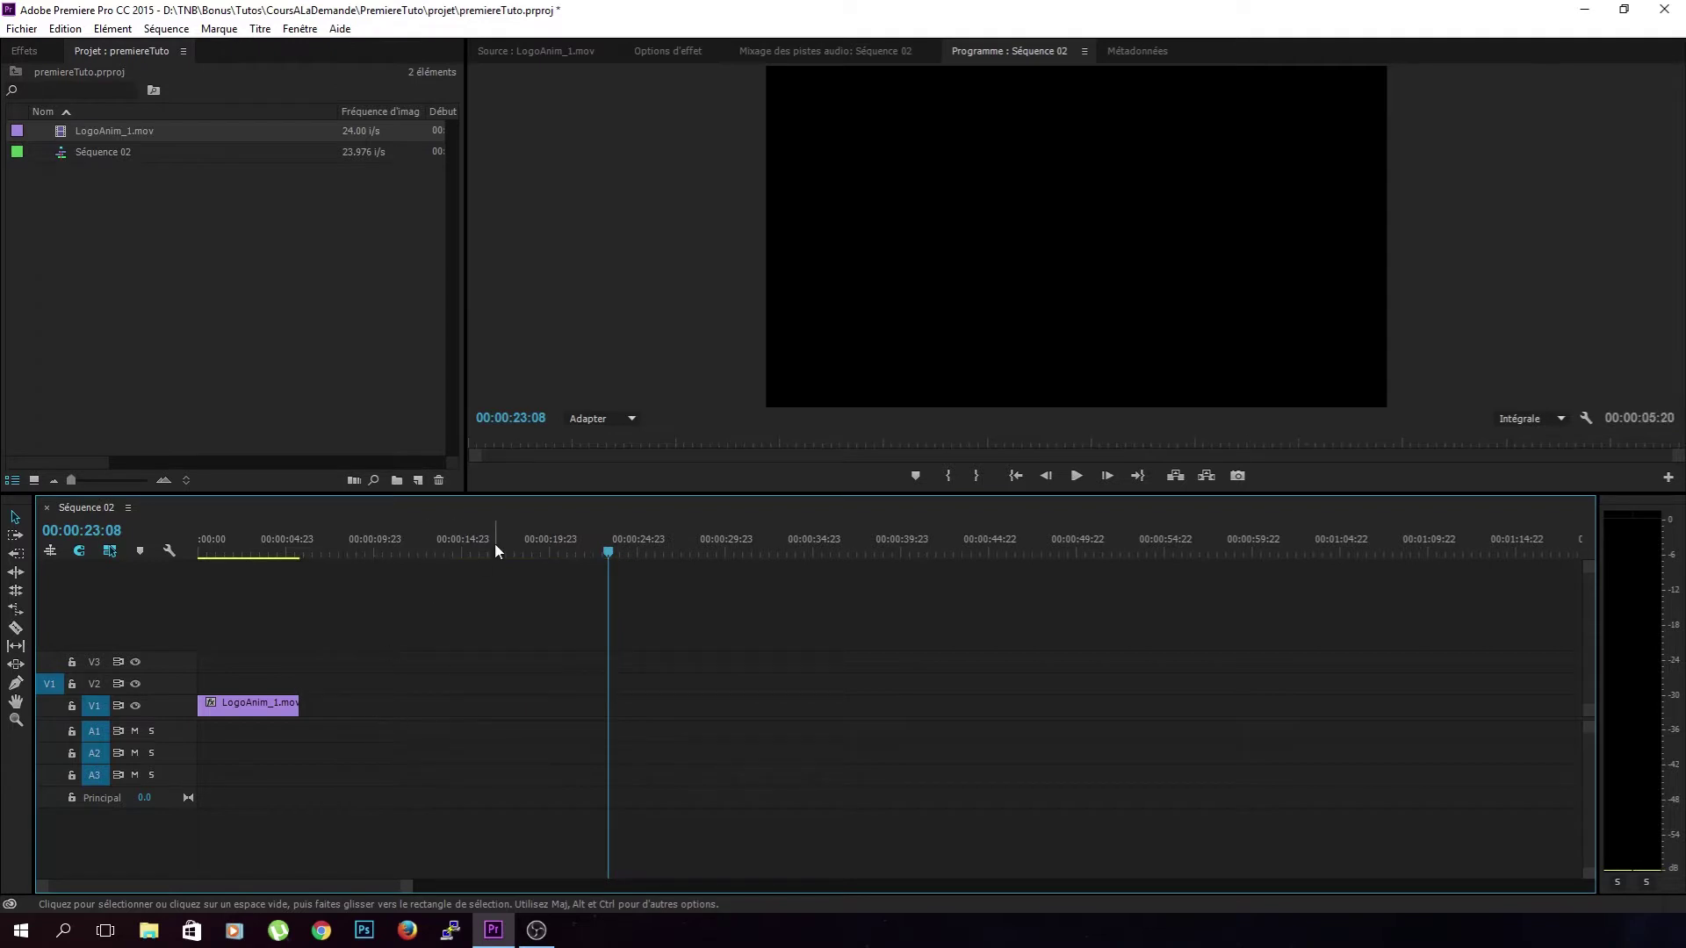
{"action": "left_click_drag", "start_coordinate": [260, 553], "coordinate": [245, 554]}
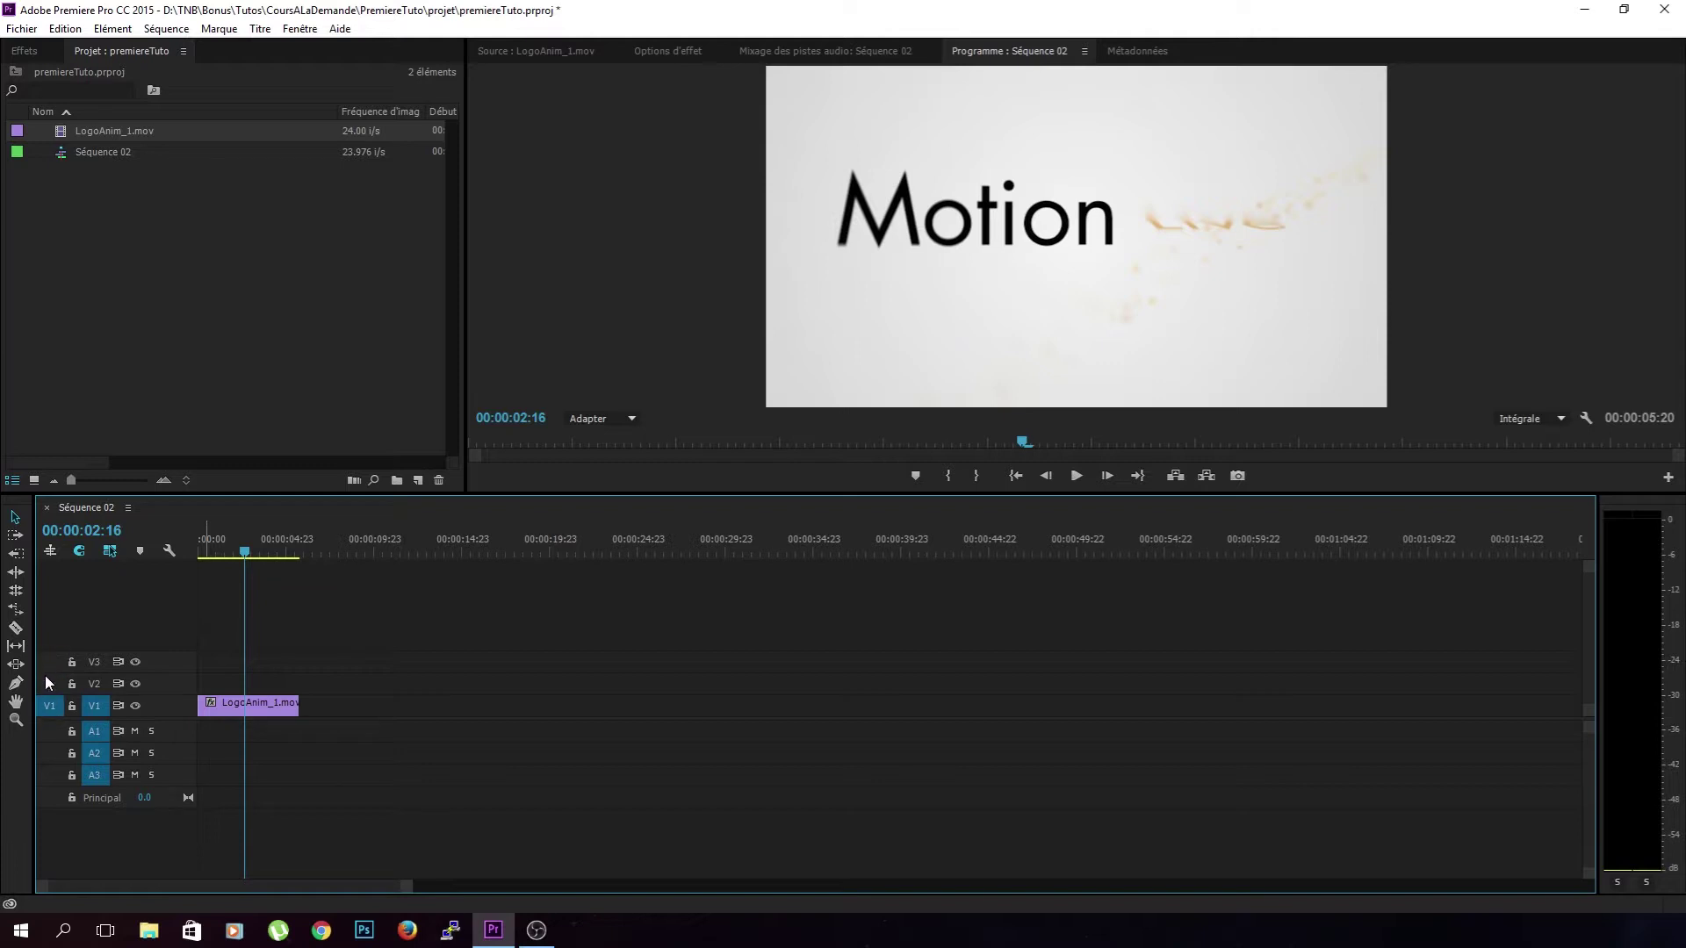
- Target tracks V1–V3 and insert the marked logo clip at 00:00:02:16
{"action": "left_click", "coordinate": [94, 684]}
{"action": "left_click", "coordinate": [94, 662]}
{"action": "left_click", "coordinate": [95, 705]}
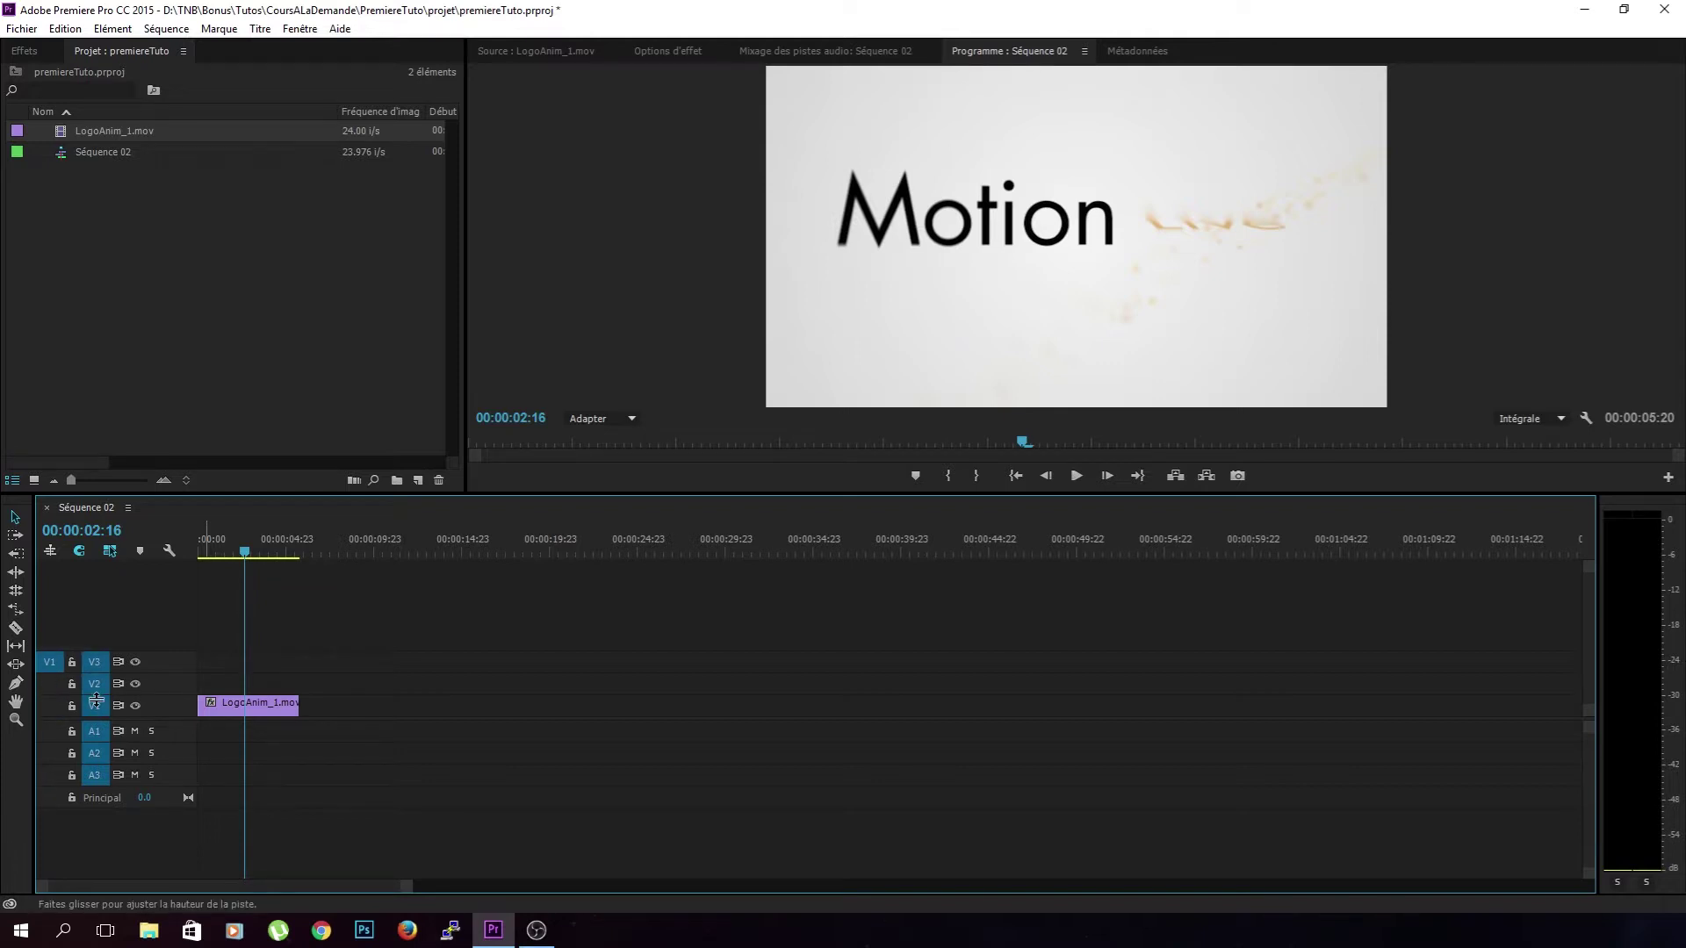
{"action": "left_click", "coordinate": [95, 705], "text": "shift"}
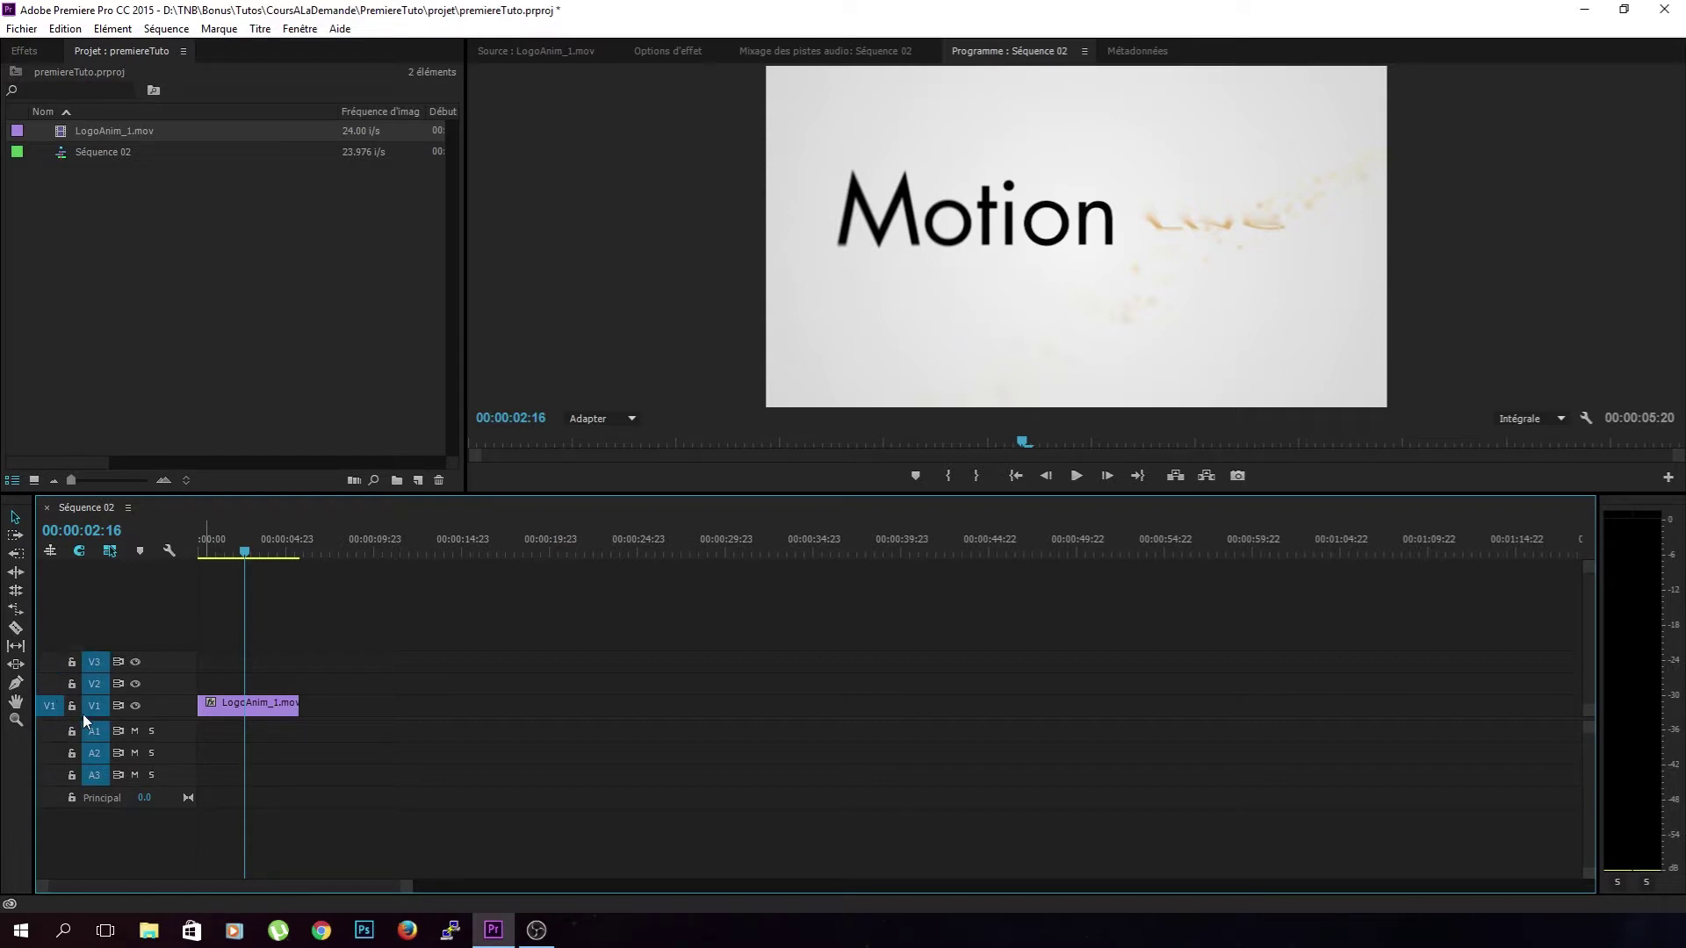
{"action": "key", "text": "comma"}
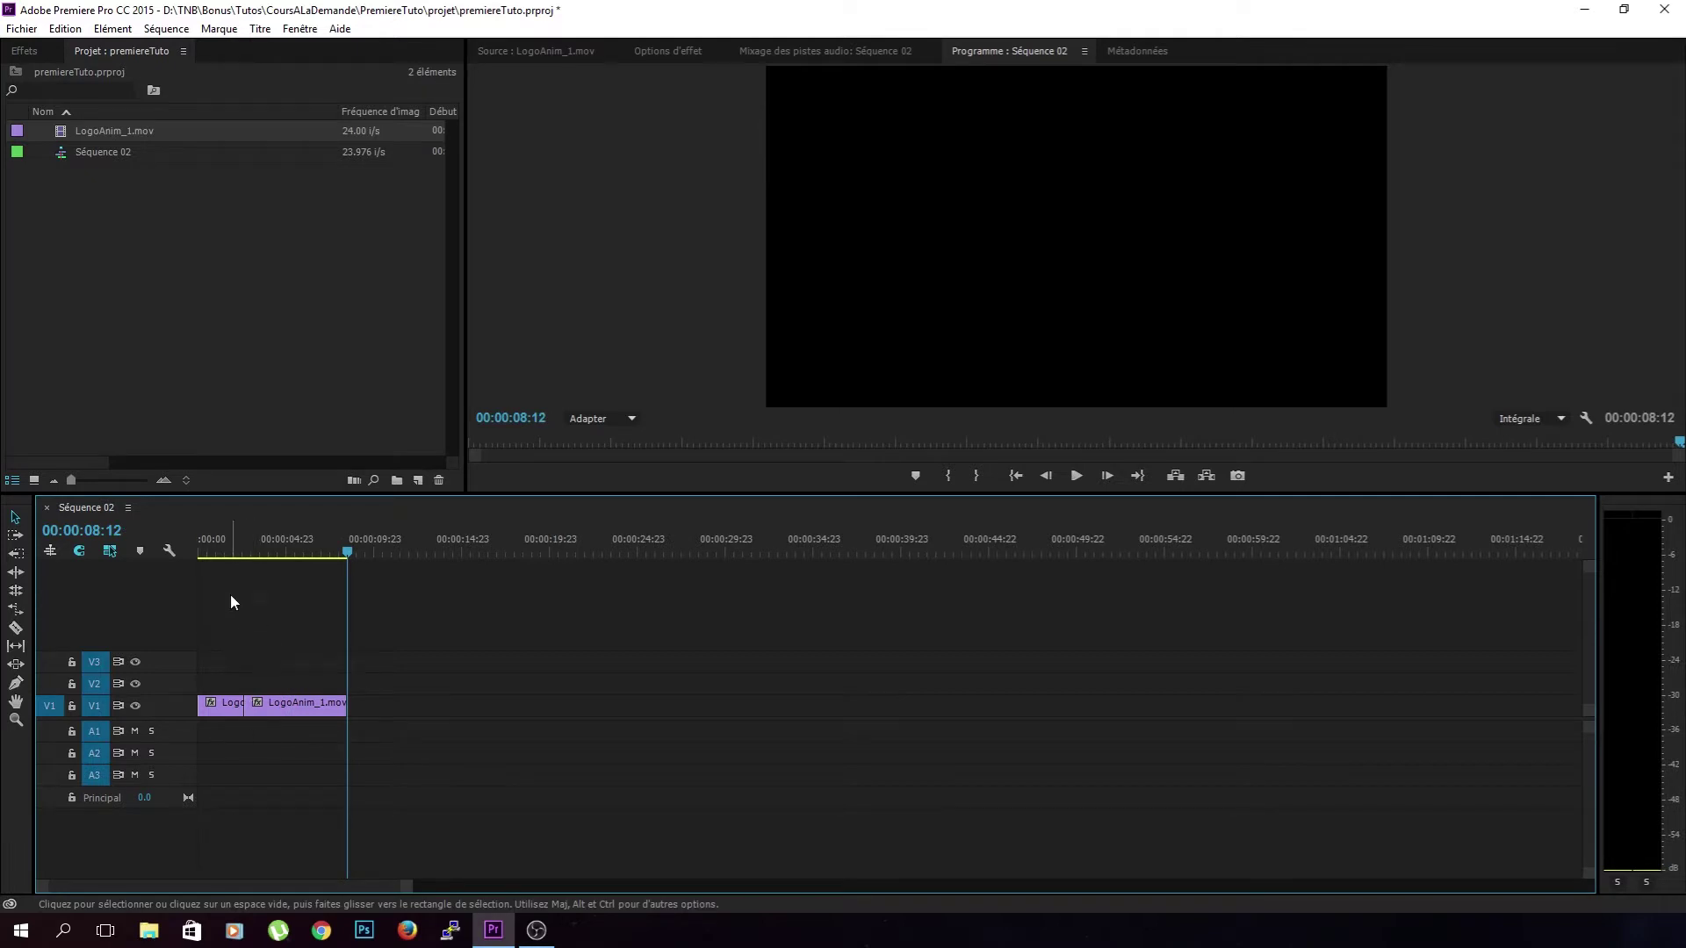
- Patch the source video to V1 and review the Motion Live title around 00:00:03:02
{"action": "left_click", "coordinate": [222, 544]}
{"action": "left_click", "coordinate": [325, 667]}
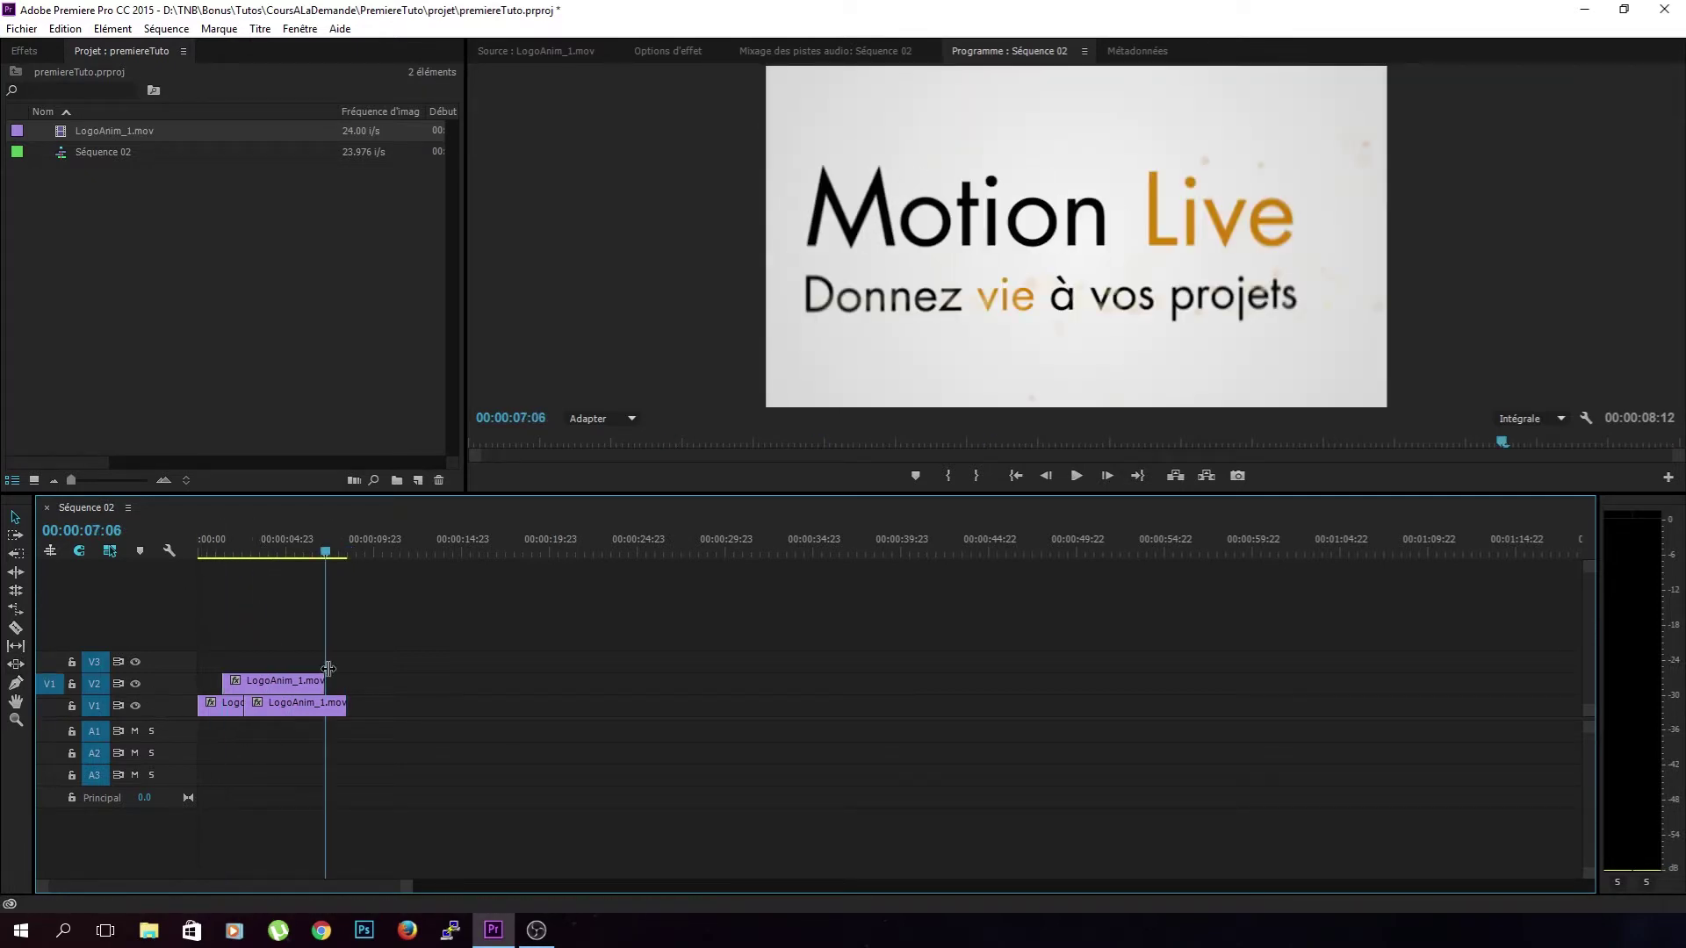
{"action": "left_click", "coordinate": [252, 546]}
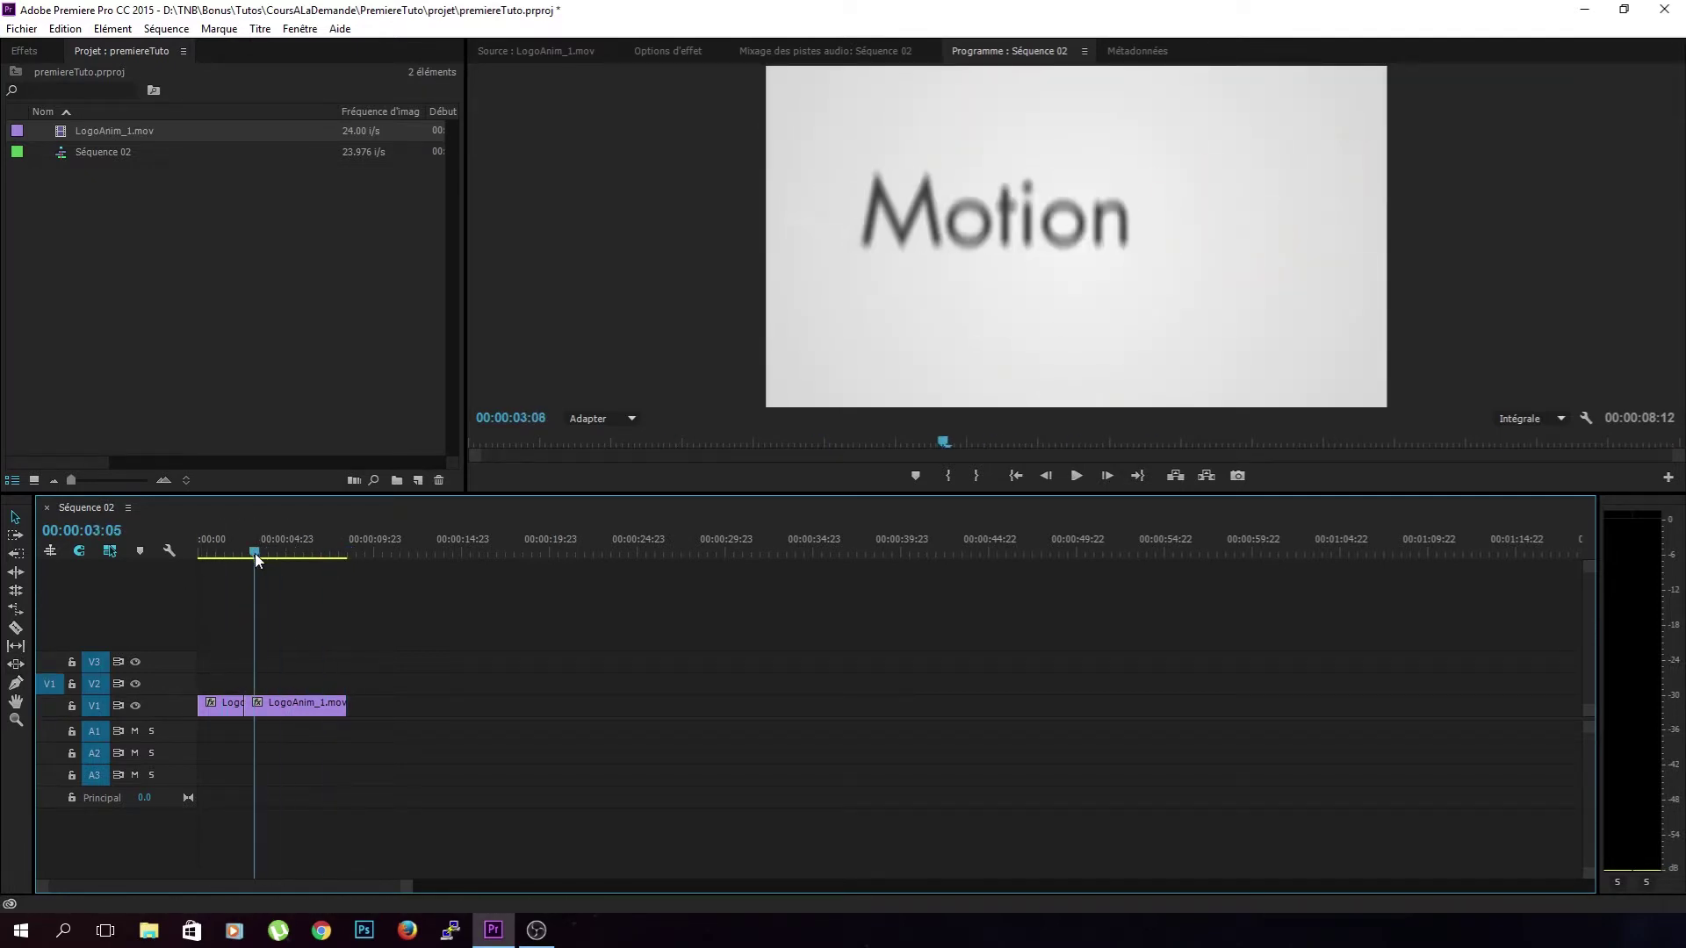
{"action": "left_click", "coordinate": [47, 706]}
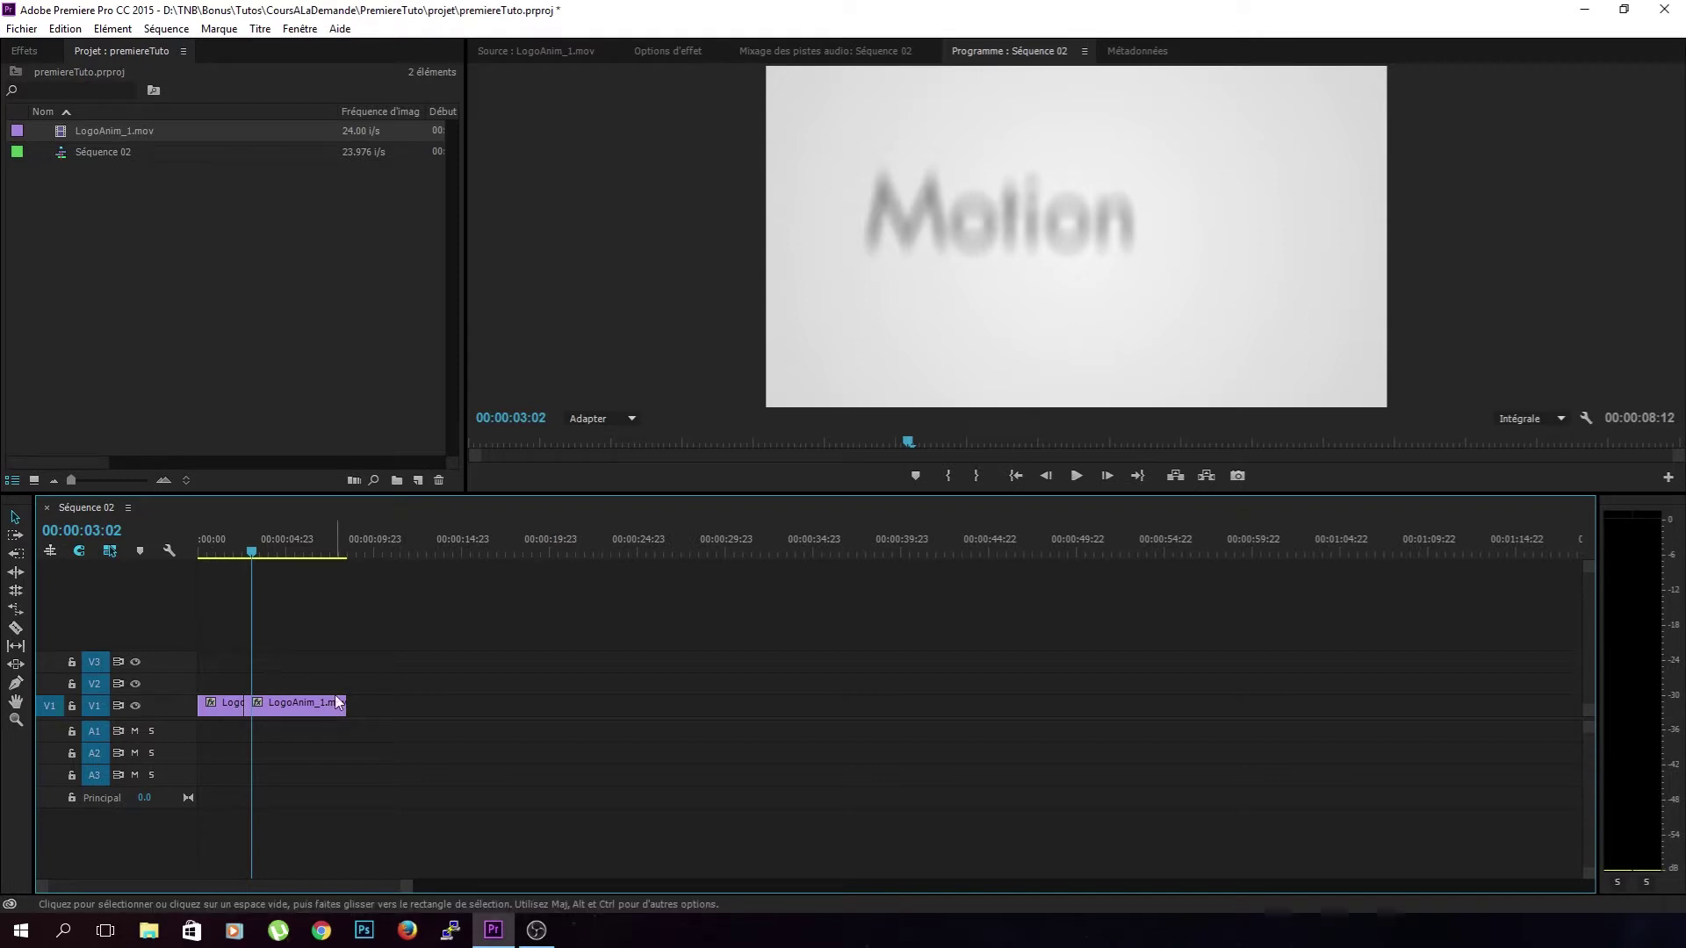
{"action": "left_click_drag", "start_coordinate": [264, 551], "coordinate": [260, 563]}
{"action": "left_click", "coordinate": [239, 555]}
{"action": "key", "text": "space"}
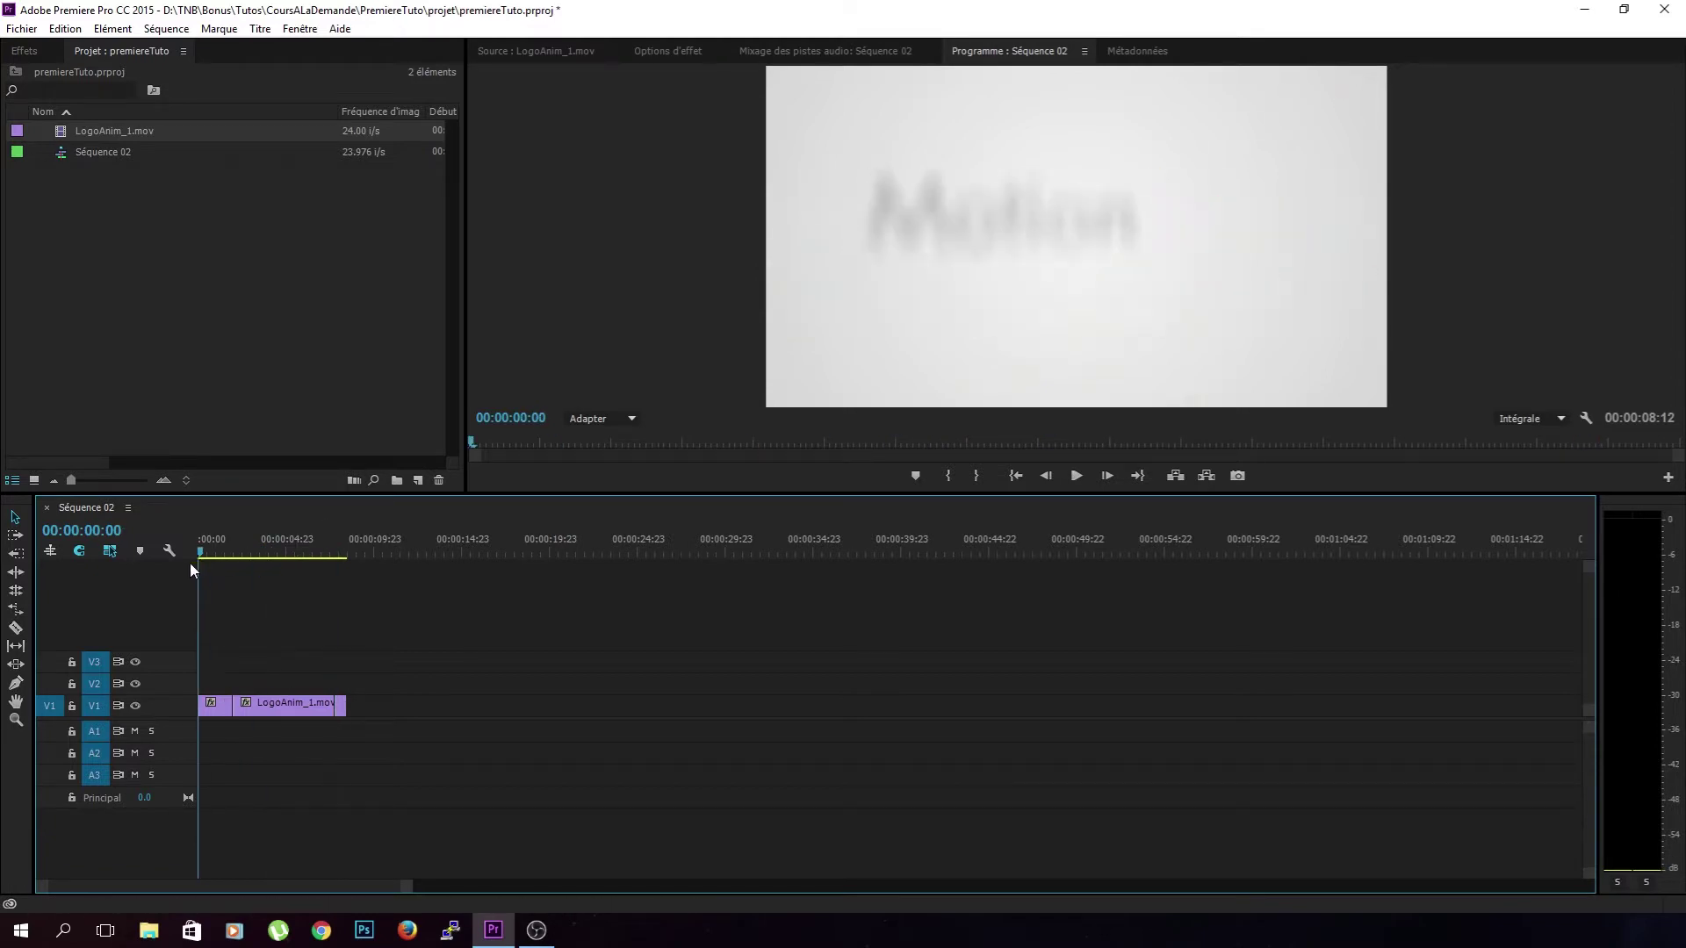
- Split the V1 logo clip and paste-insert a logo copy at the sequence start
{"action": "left_click", "coordinate": [251, 551]}
{"action": "key", "text": "ctrl+k"}
{"action": "key", "text": "Down"}
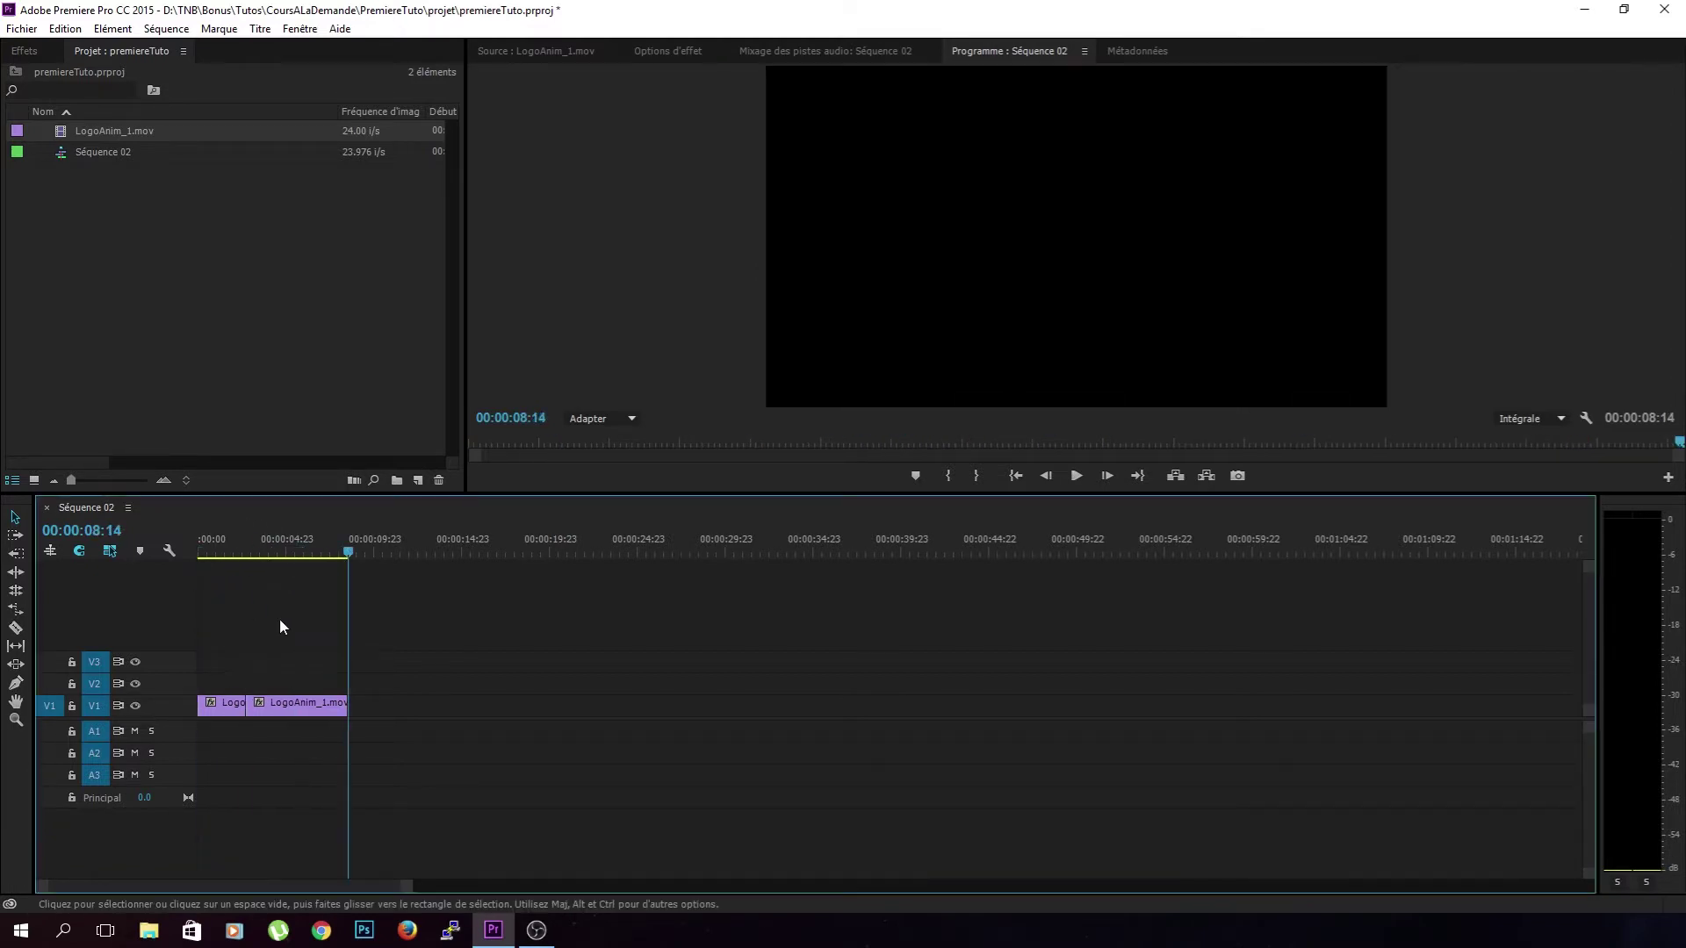
{"action": "left_click", "coordinate": [202, 555]}
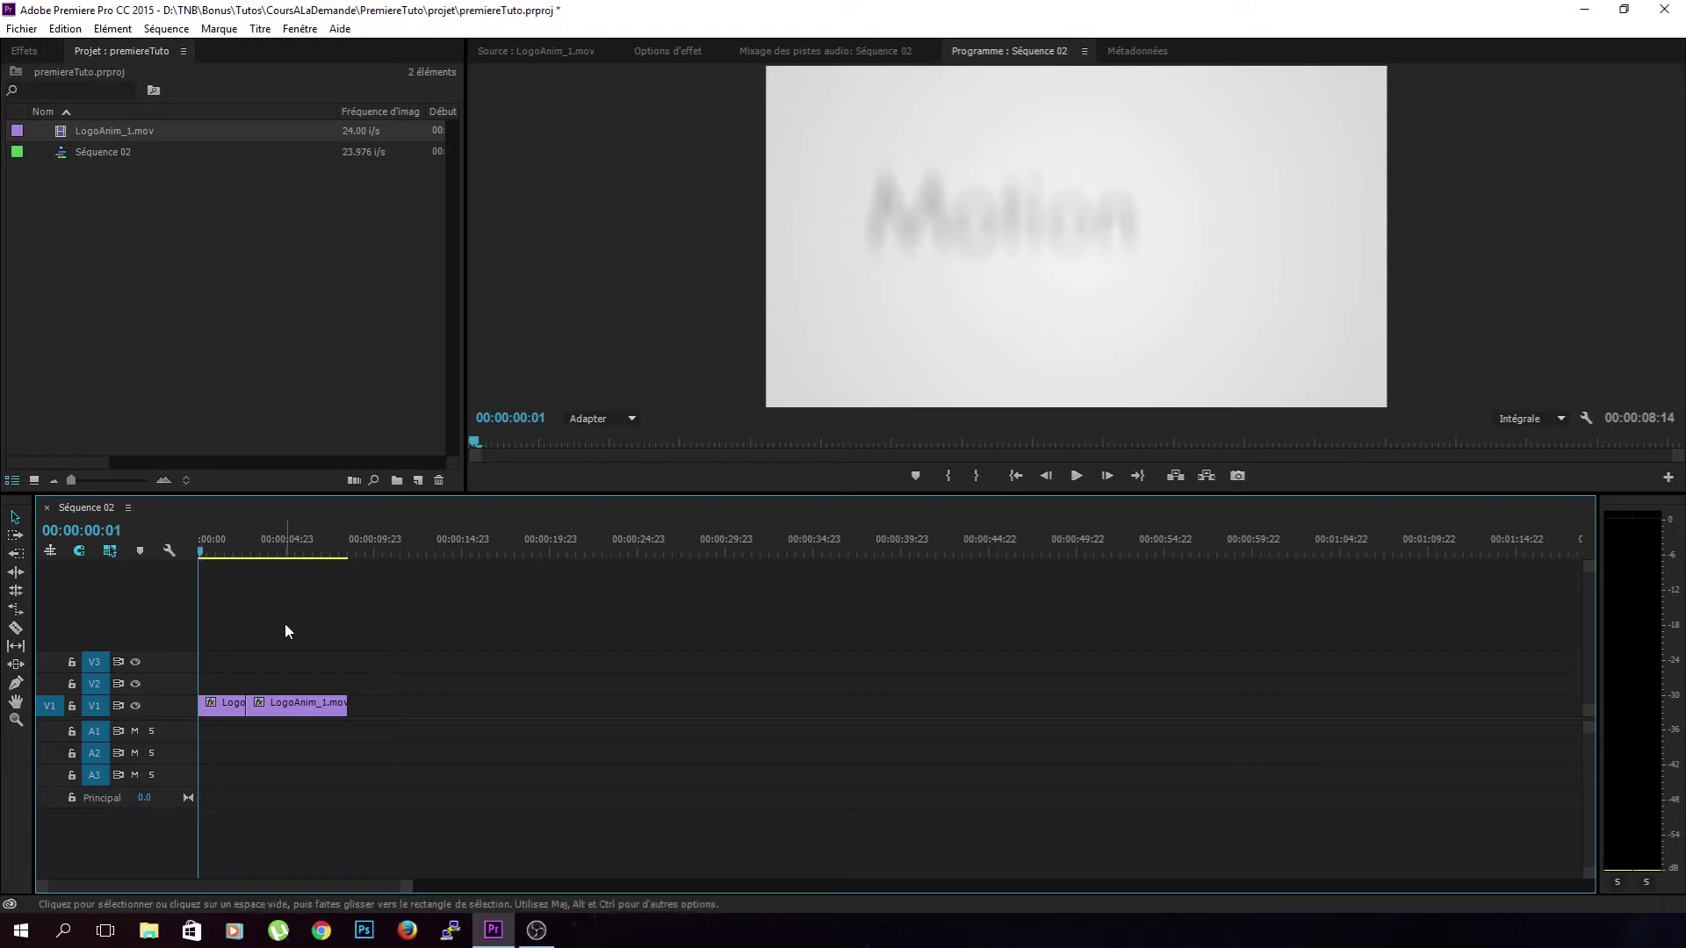
{"action": "key", "text": "ctrl+shift+v"}
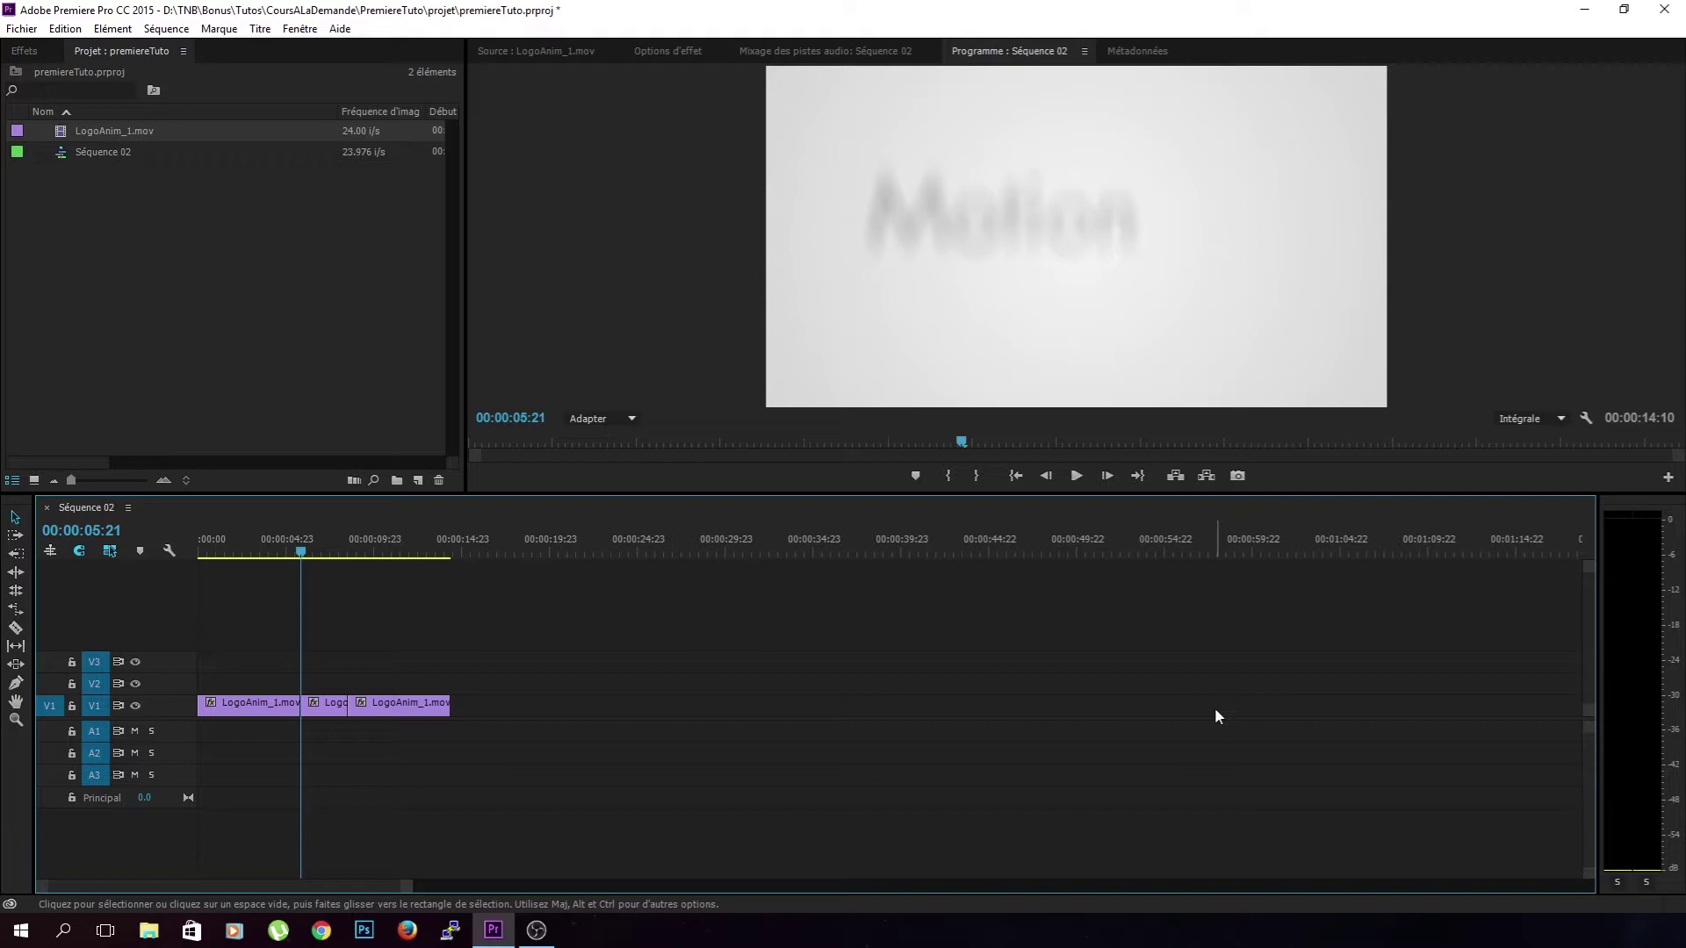
- Import the Rush folder from MotionLive > Trailer into the project
{"action": "left_click", "coordinate": [324, 326]}
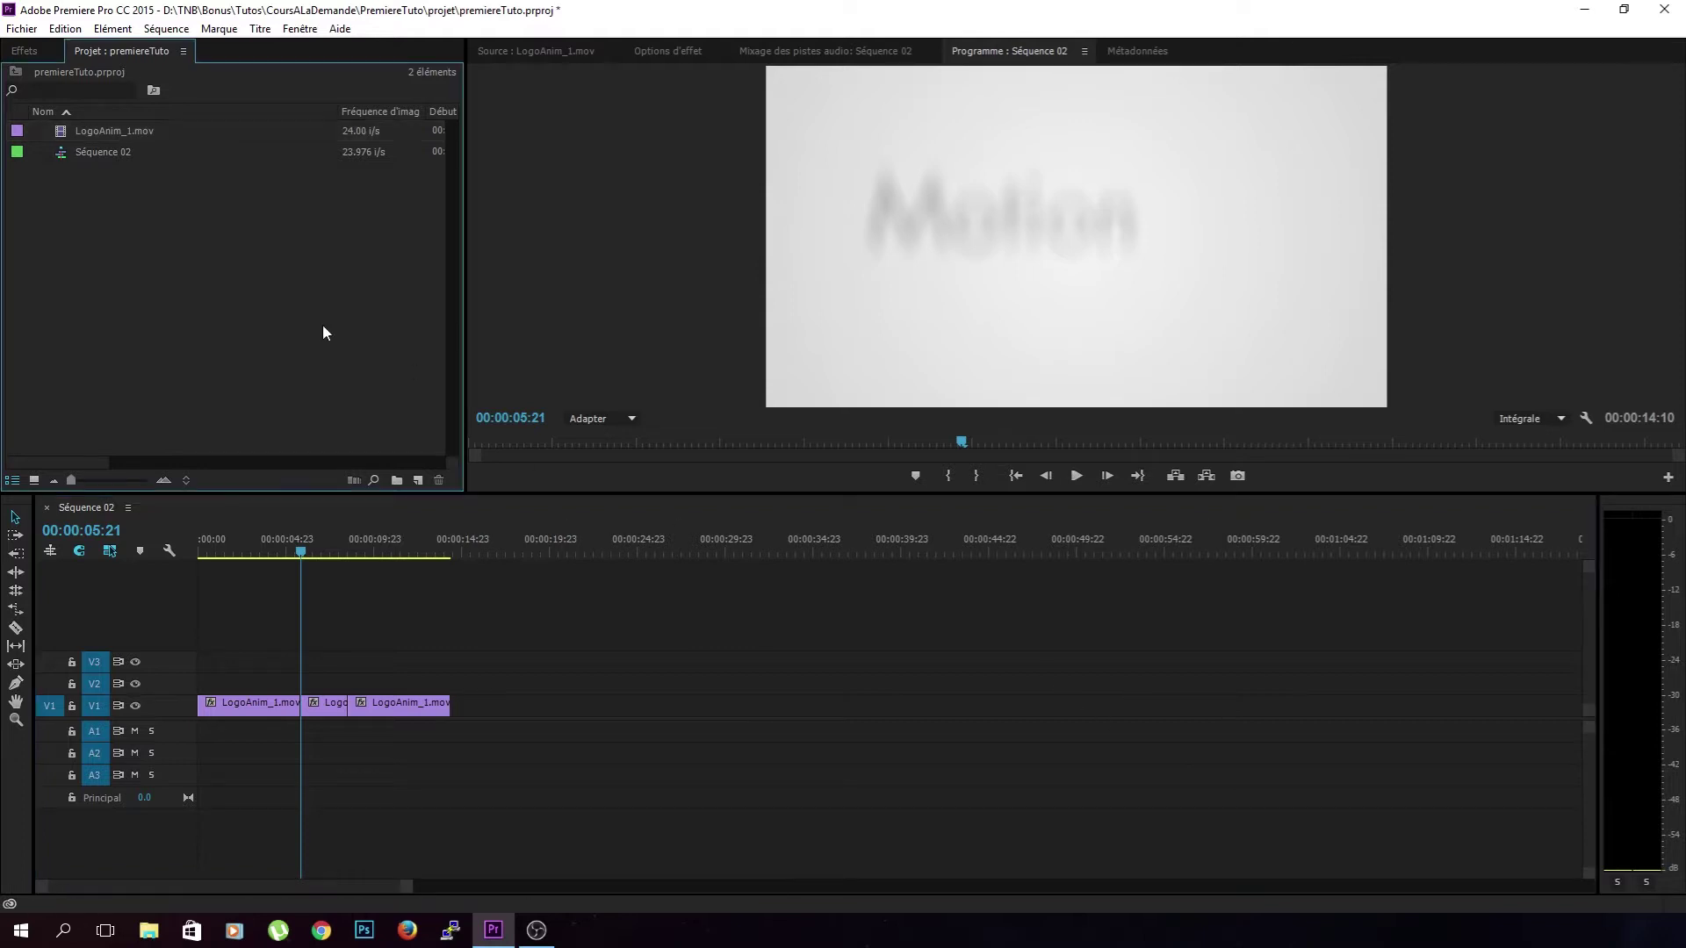
{"action": "double_click", "coordinate": [323, 332]}
{"action": "left_click", "coordinate": [413, 79]}
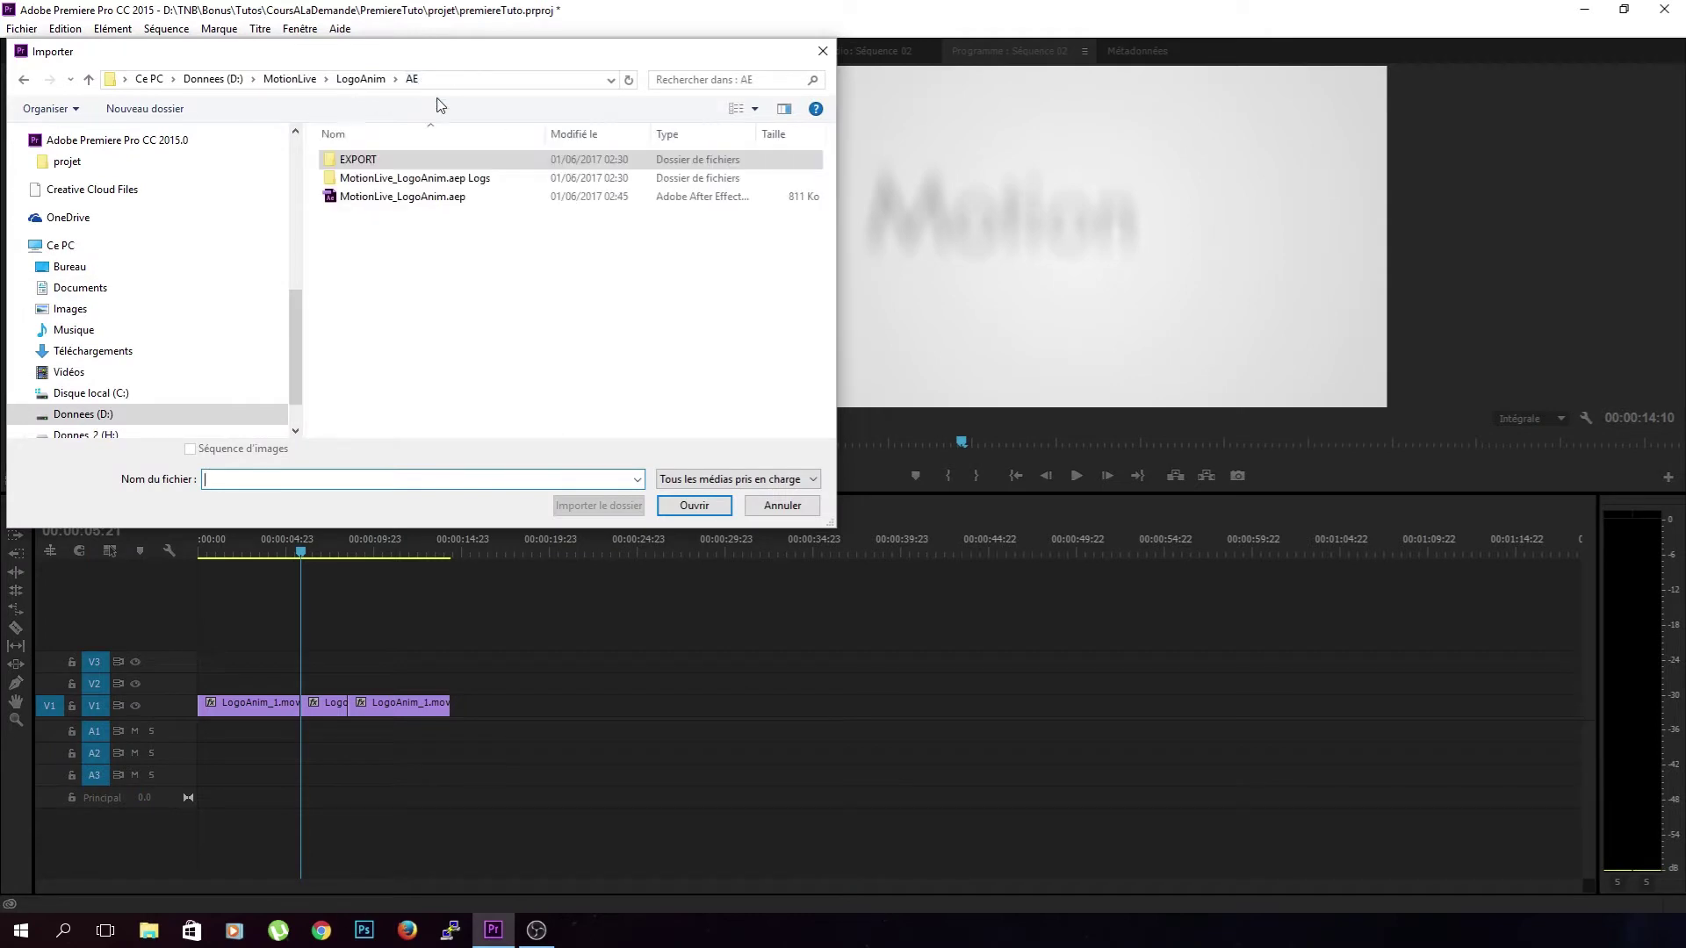
{"action": "left_click", "coordinate": [360, 79]}
{"action": "left_click", "coordinate": [292, 79]}
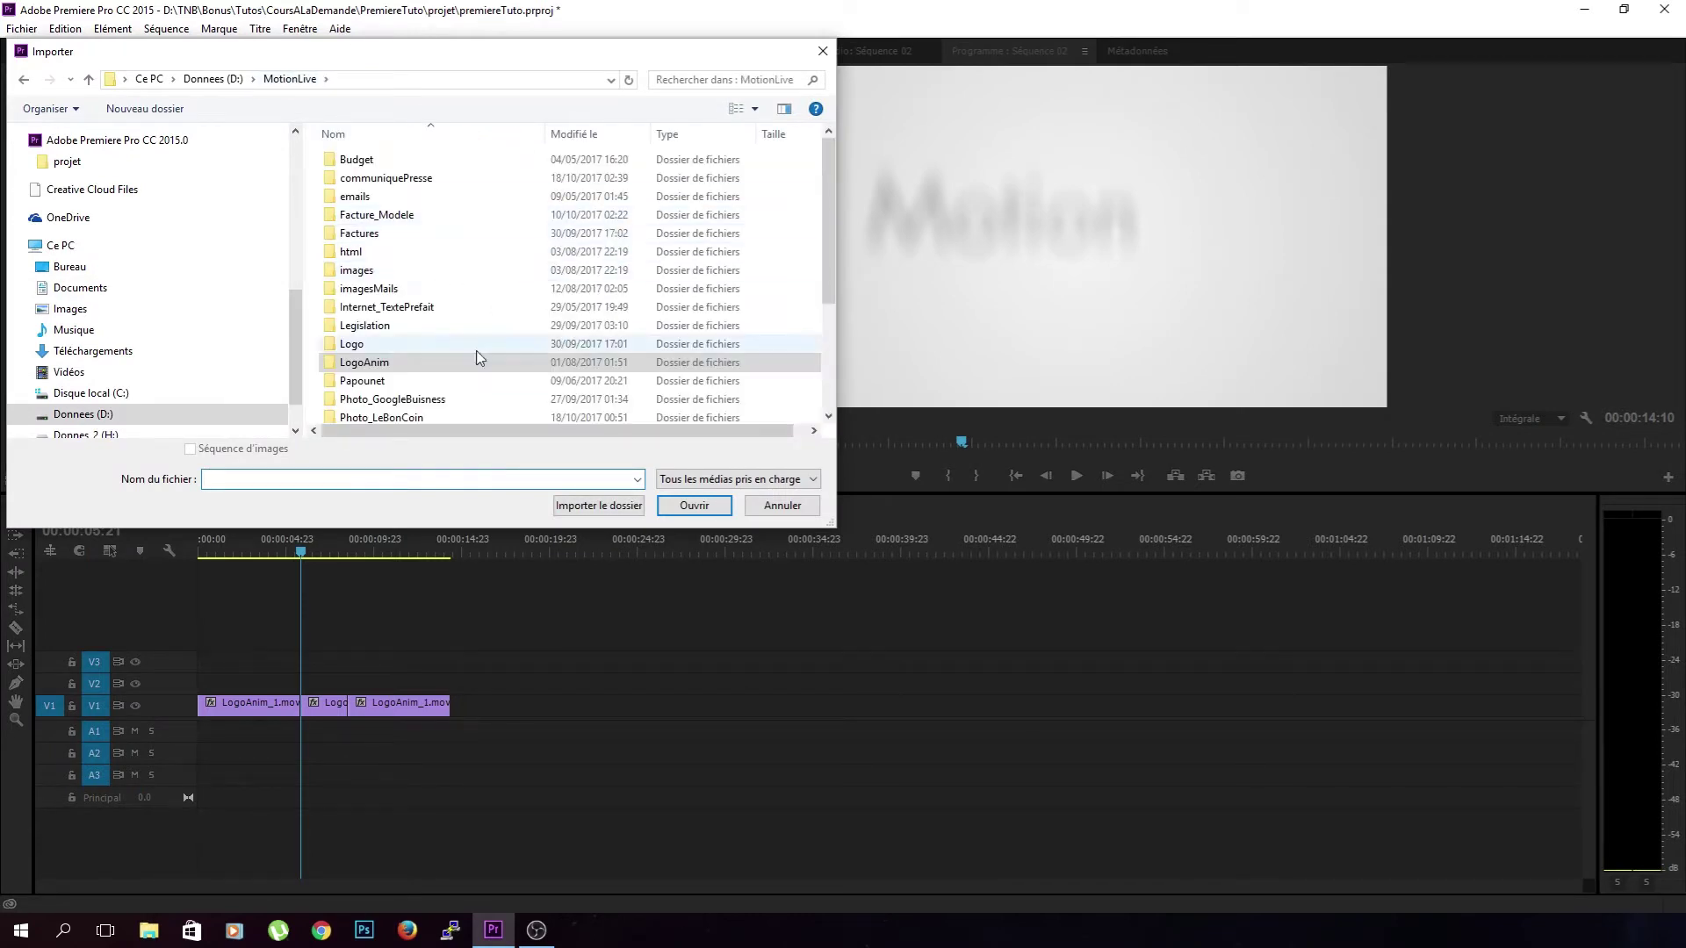
{"action": "scroll", "coordinate": [412, 255], "scroll_direction": "down", "scroll_amount": 3}
{"action": "double_click", "coordinate": [372, 377]}
{"action": "left_click", "coordinate": [407, 215]}
{"action": "left_click", "coordinate": [599, 505]}
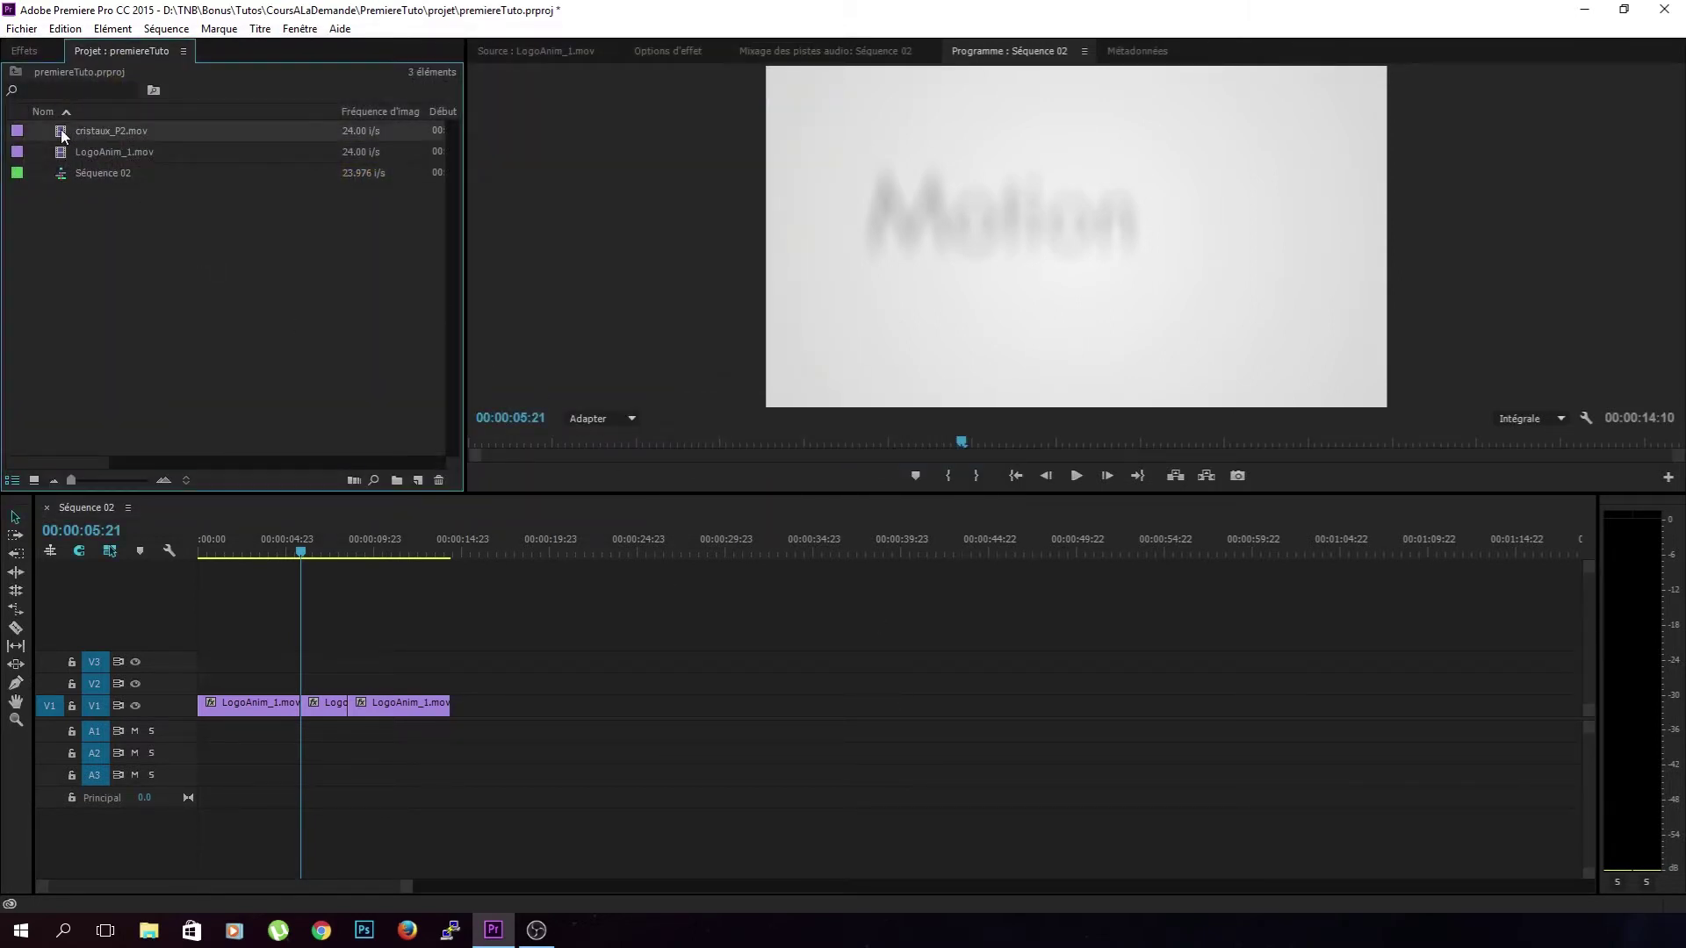
- Open cristaux_P2.mov in Source, setting In at 00:00:00:19 and Out at 02:10
{"action": "double_click", "coordinate": [61, 134]}
{"action": "mouse_move", "coordinate": [801, 442]}
{"action": "left_mouse_down"}
{"action": "mouse_move", "coordinate": [1656, 441]}
{"action": "mouse_move", "coordinate": [1600, 440]}
{"action": "left_mouse_up"}
{"action": "key", "text": "i"}
{"action": "key", "text": "o"}
- Scrub past the sequence end and step between clip edit points back to the start
{"action": "left_click_drag", "start_coordinate": [327, 551], "coordinate": [466, 561]}
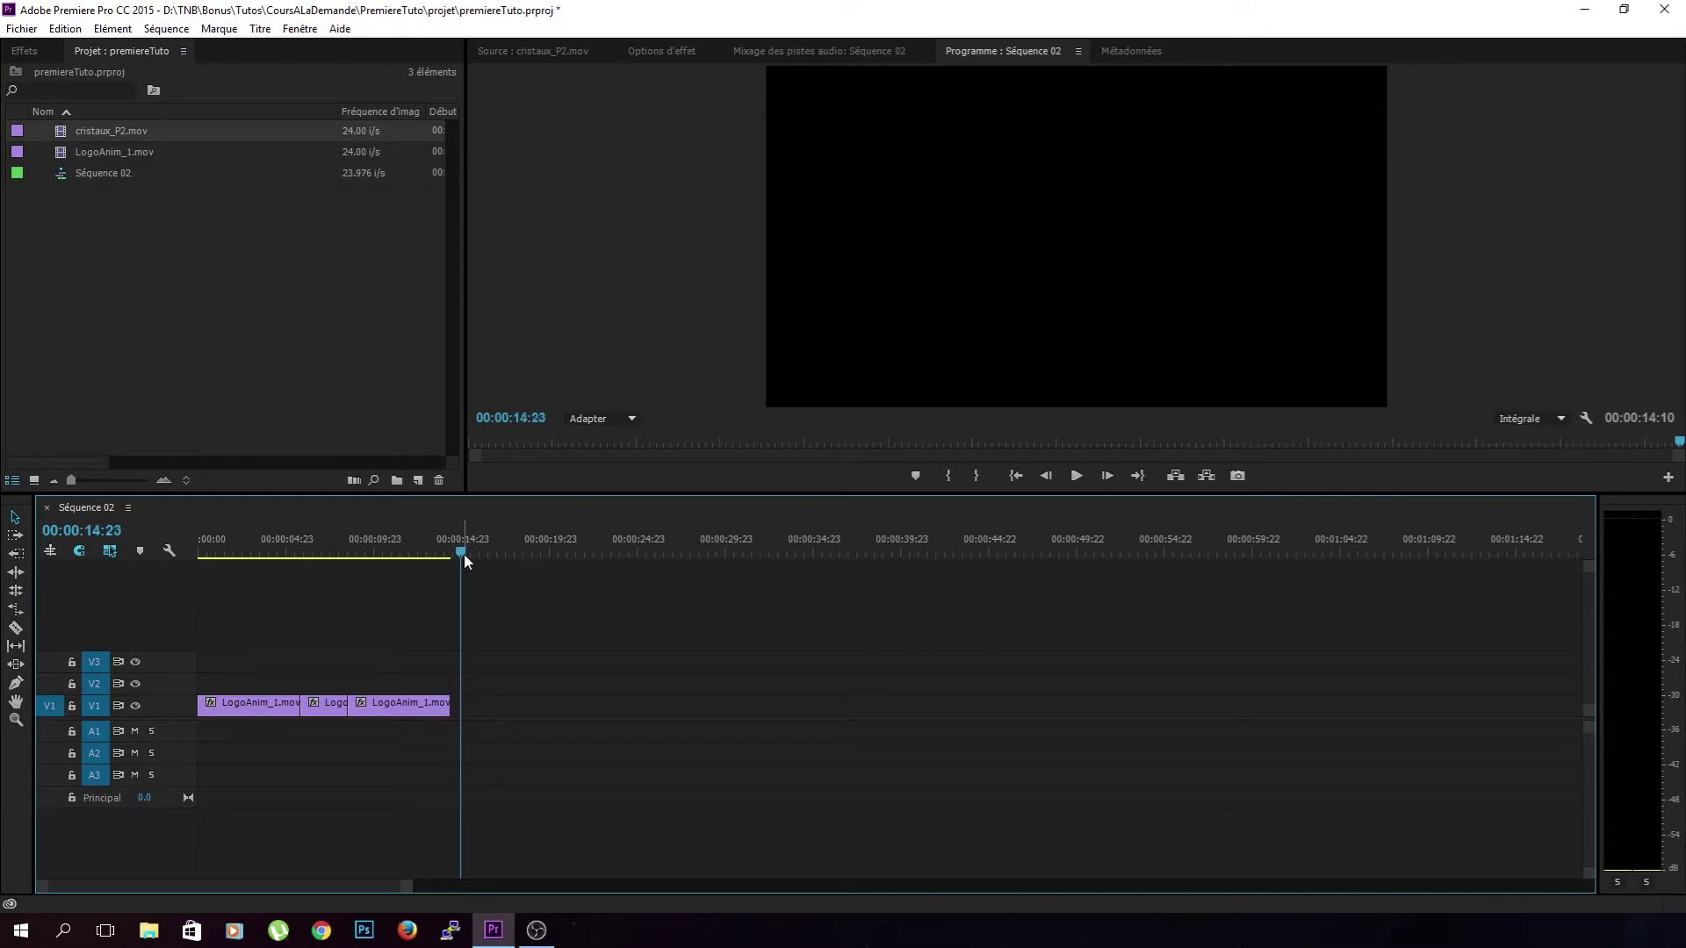
{"action": "key", "text": "Left"}
{"action": "key", "text": "Up"}
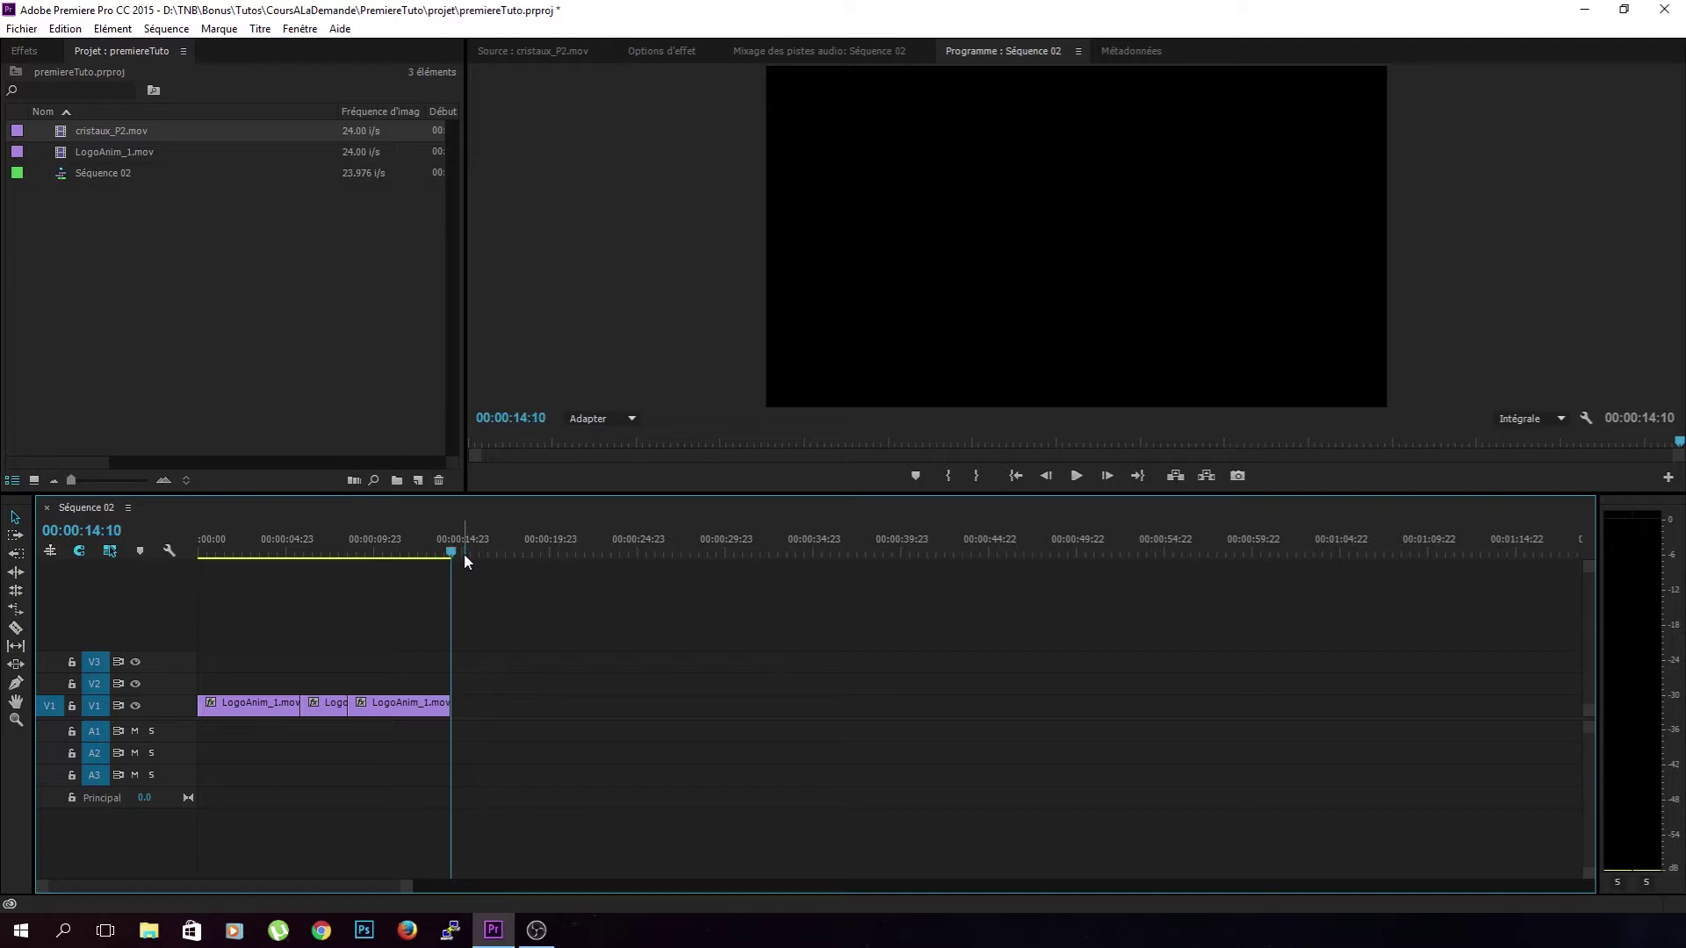
{"action": "key", "text": "Up"}
{"action": "key", "text": "Up"}
{"action": "key", "text": "Up"}
{"action": "key", "text": "Down"}
{"action": "key", "text": "Down"}
{"action": "key", "text": "Up"}
{"action": "key", "text": "Down"}
{"action": "key", "text": "Up"}
{"action": "key", "text": "Up"}
{"action": "key", "text": "Down"}
{"action": "key", "text": "Down"}
{"action": "key", "text": "Up"}
{"action": "key", "text": "Up"}
{"action": "key", "text": "Down"}
{"action": "key", "text": "Down"}
{"action": "key", "text": "Up"}
{"action": "key", "text": "Up"}
{"action": "key", "text": "Down"}
{"action": "key", "text": "Up"}
{"action": "key", "text": "Down"}
{"action": "key", "text": "Down"}
{"action": "key", "text": "Down"}
- Retarget the video tracks so V1, V2 and V3 are all targeted, playhead at start
{"action": "left_click", "coordinate": [102, 685]}
{"action": "left_click", "coordinate": [95, 663]}
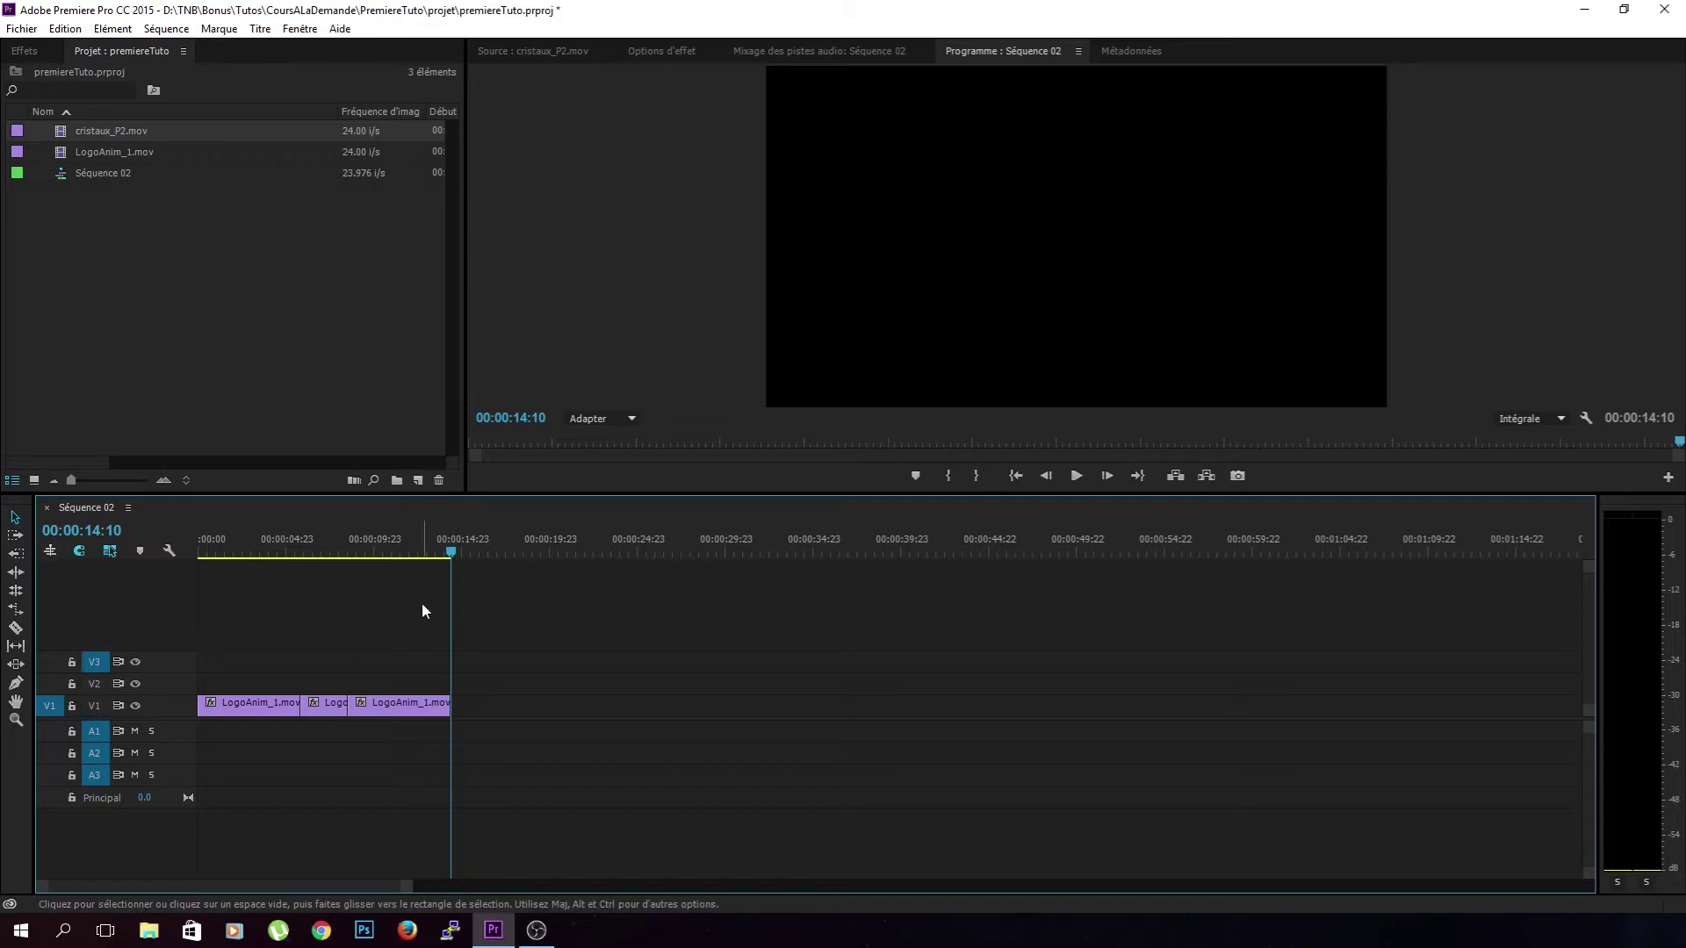
{"action": "key", "text": "Home"}
{"action": "left_click", "coordinate": [94, 705]}
{"action": "left_click", "coordinate": [94, 683]}
- Step through the Motion title to 00:00:07:00, then on to the 08:14 cut and the end
{"action": "left_click", "coordinate": [97, 661]}
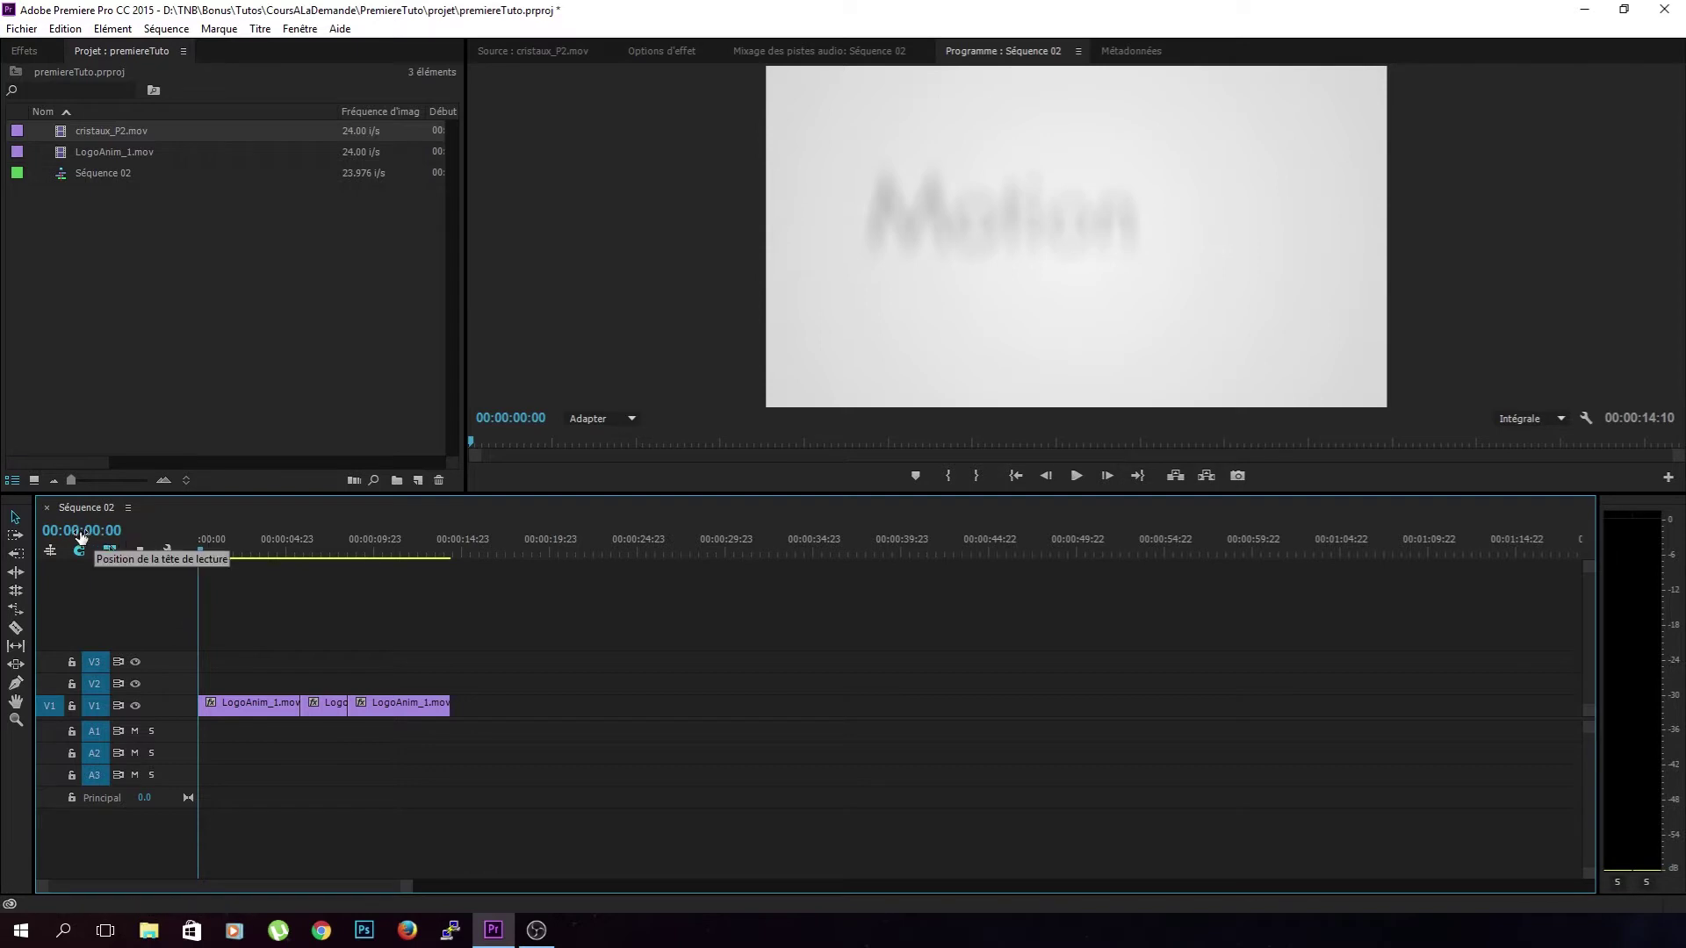
{"action": "left_click_drag", "start_coordinate": [211, 545], "coordinate": [313, 551]}
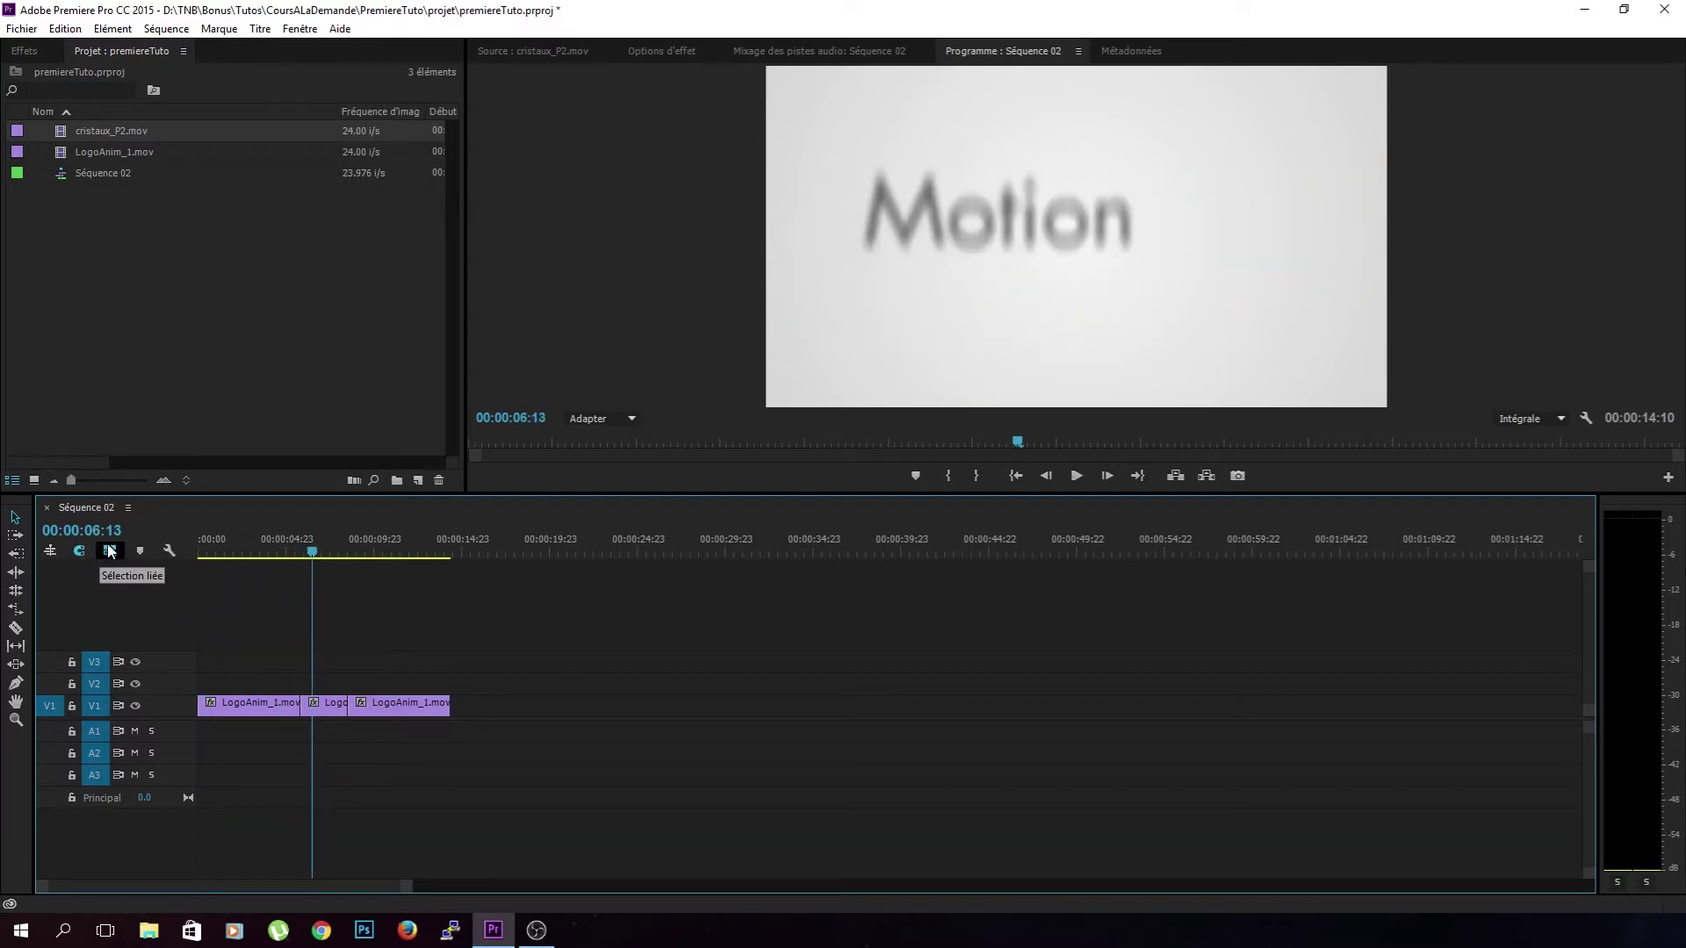
{"action": "key", "text": "Right"}
{"action": "key", "text": "Right"}
{"action": "key", "text": "Right"}
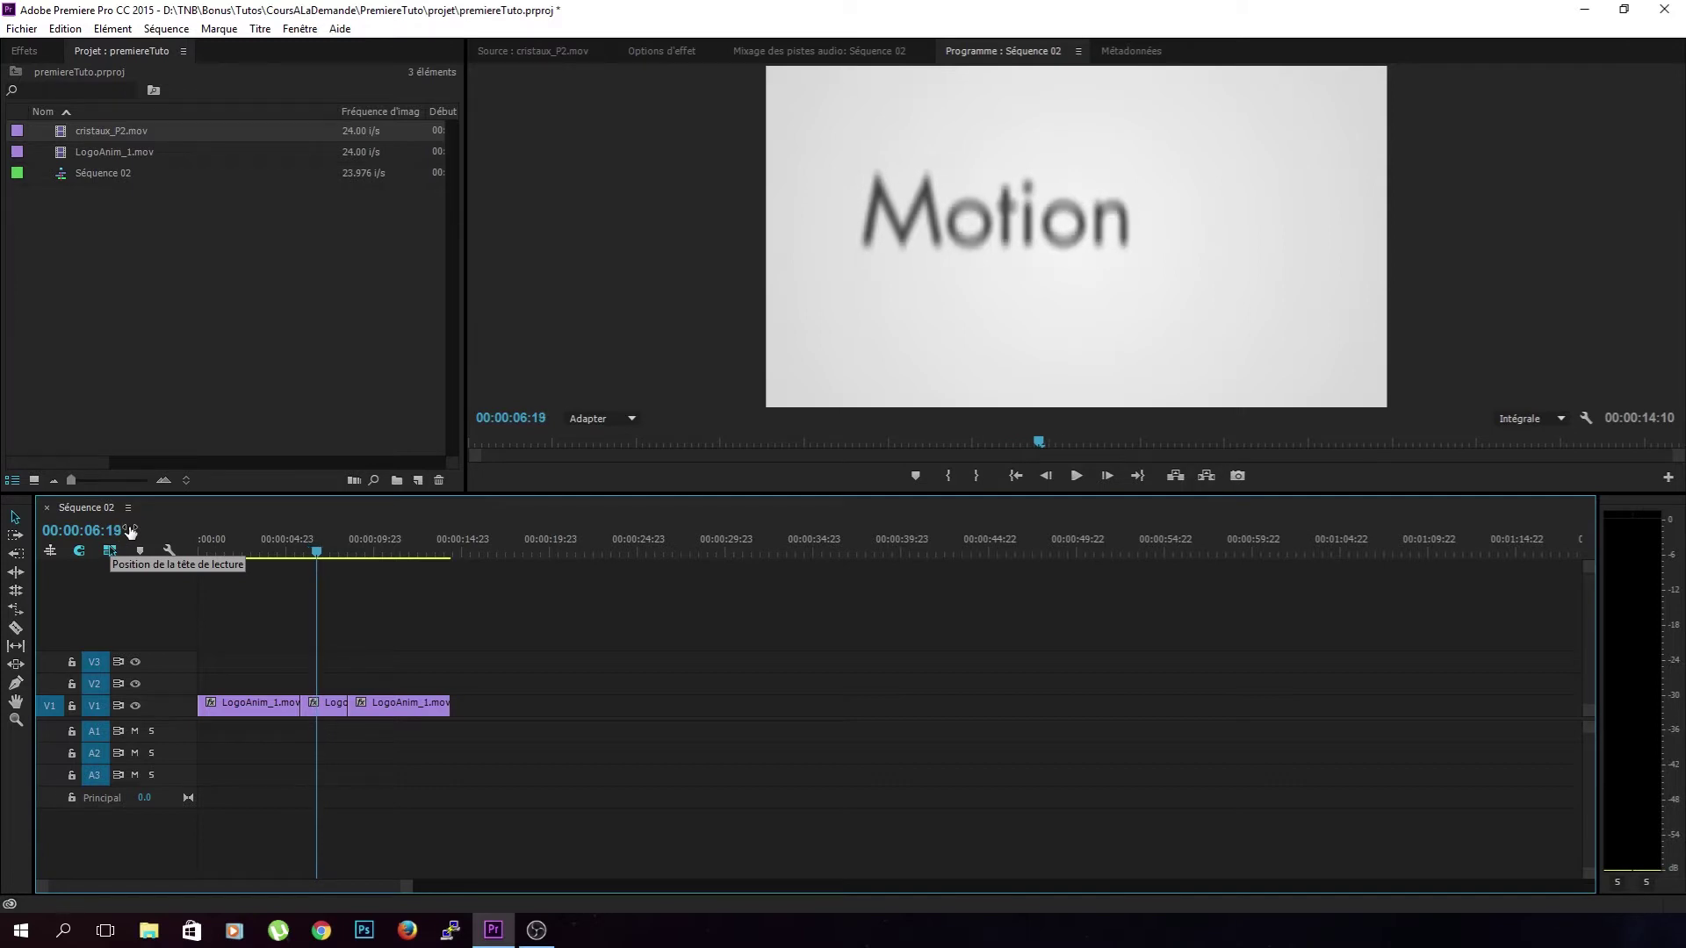
{"action": "key", "text": "Right"}
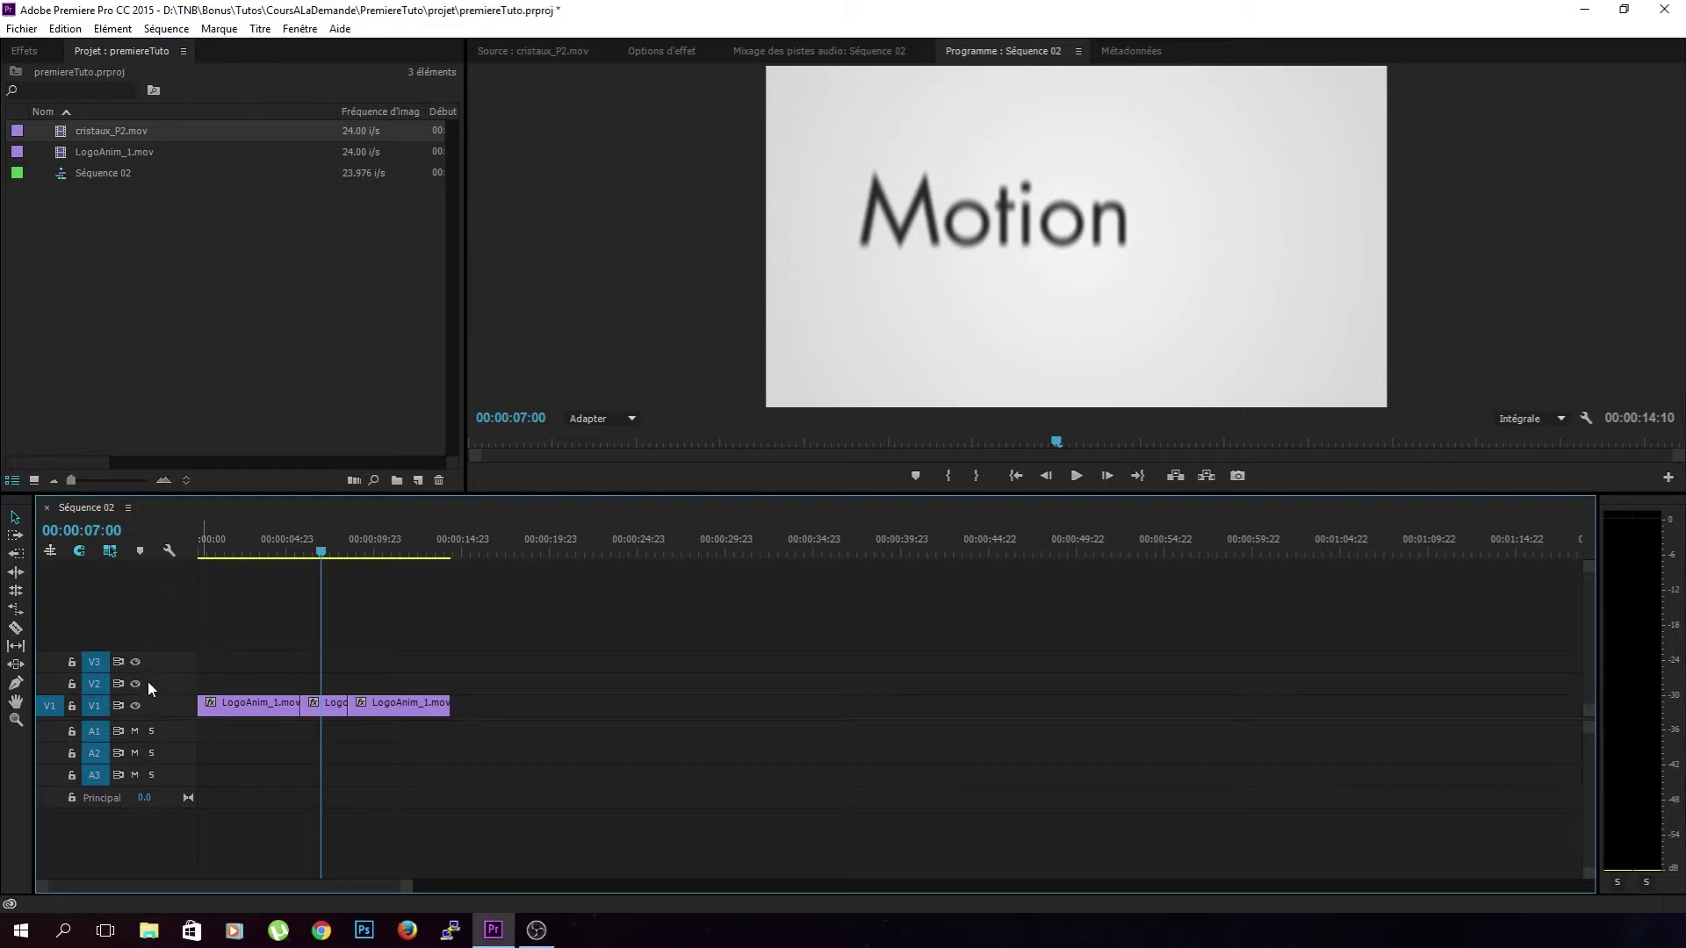
{"action": "key", "text": "Down"}
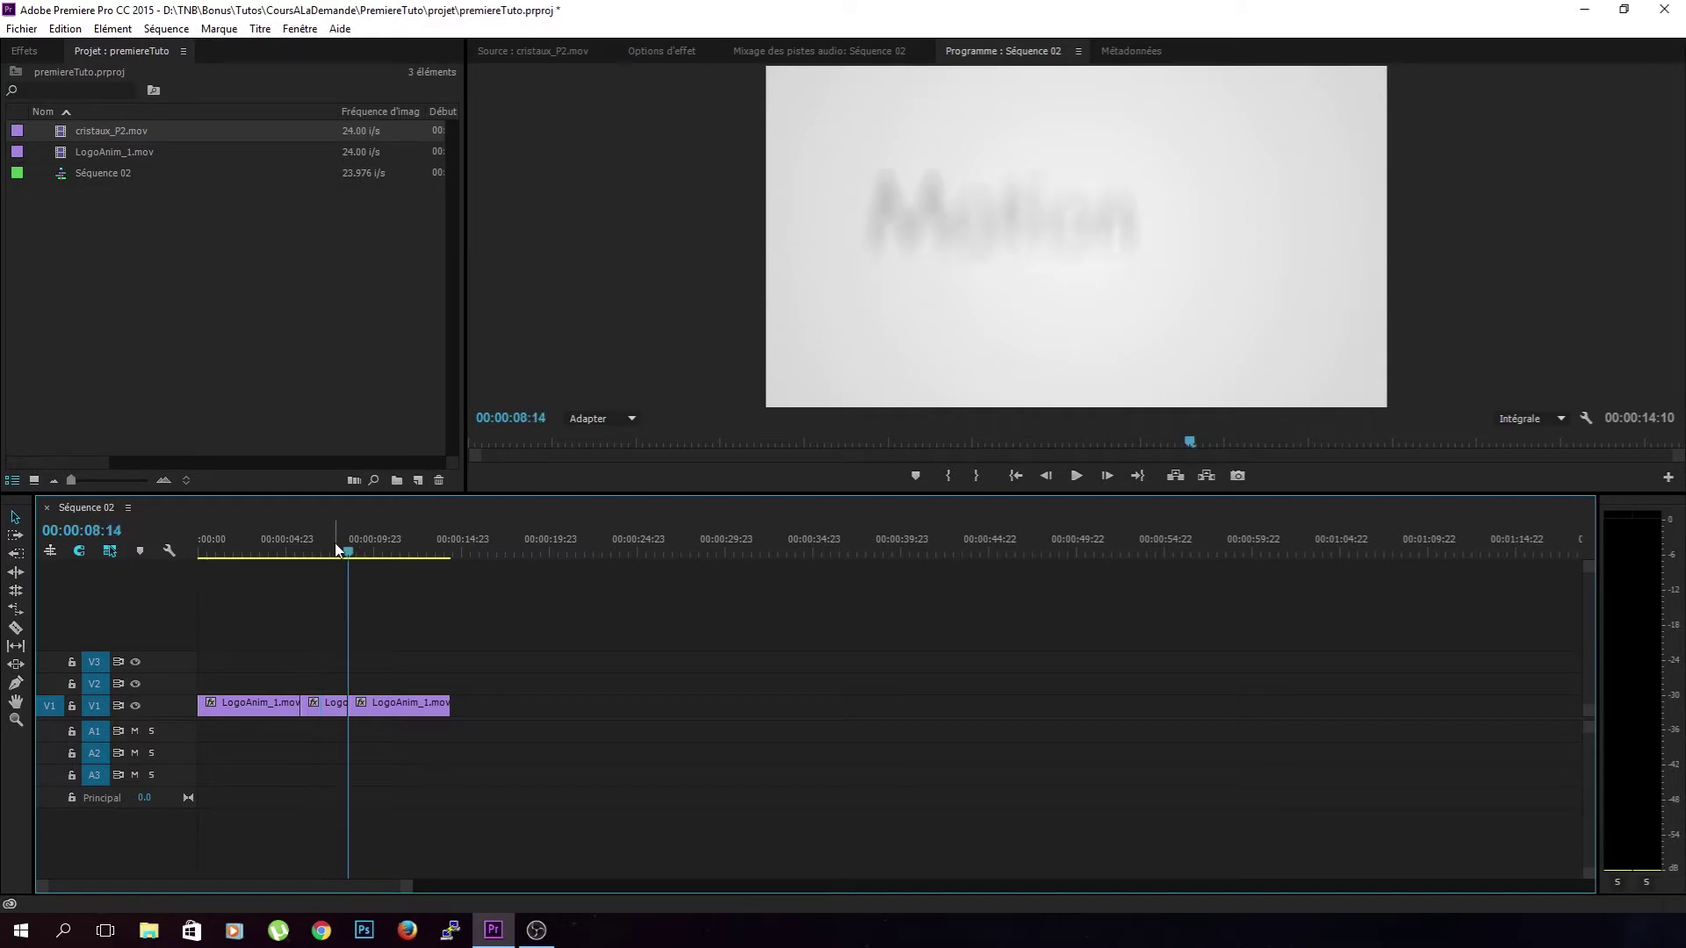
{"action": "key", "text": "Down"}
- Delete the second and third logo clips and scrub the remaining logo around 05:01–06:03
{"action": "left_click_drag", "start_coordinate": [387, 651], "coordinate": [344, 746]}
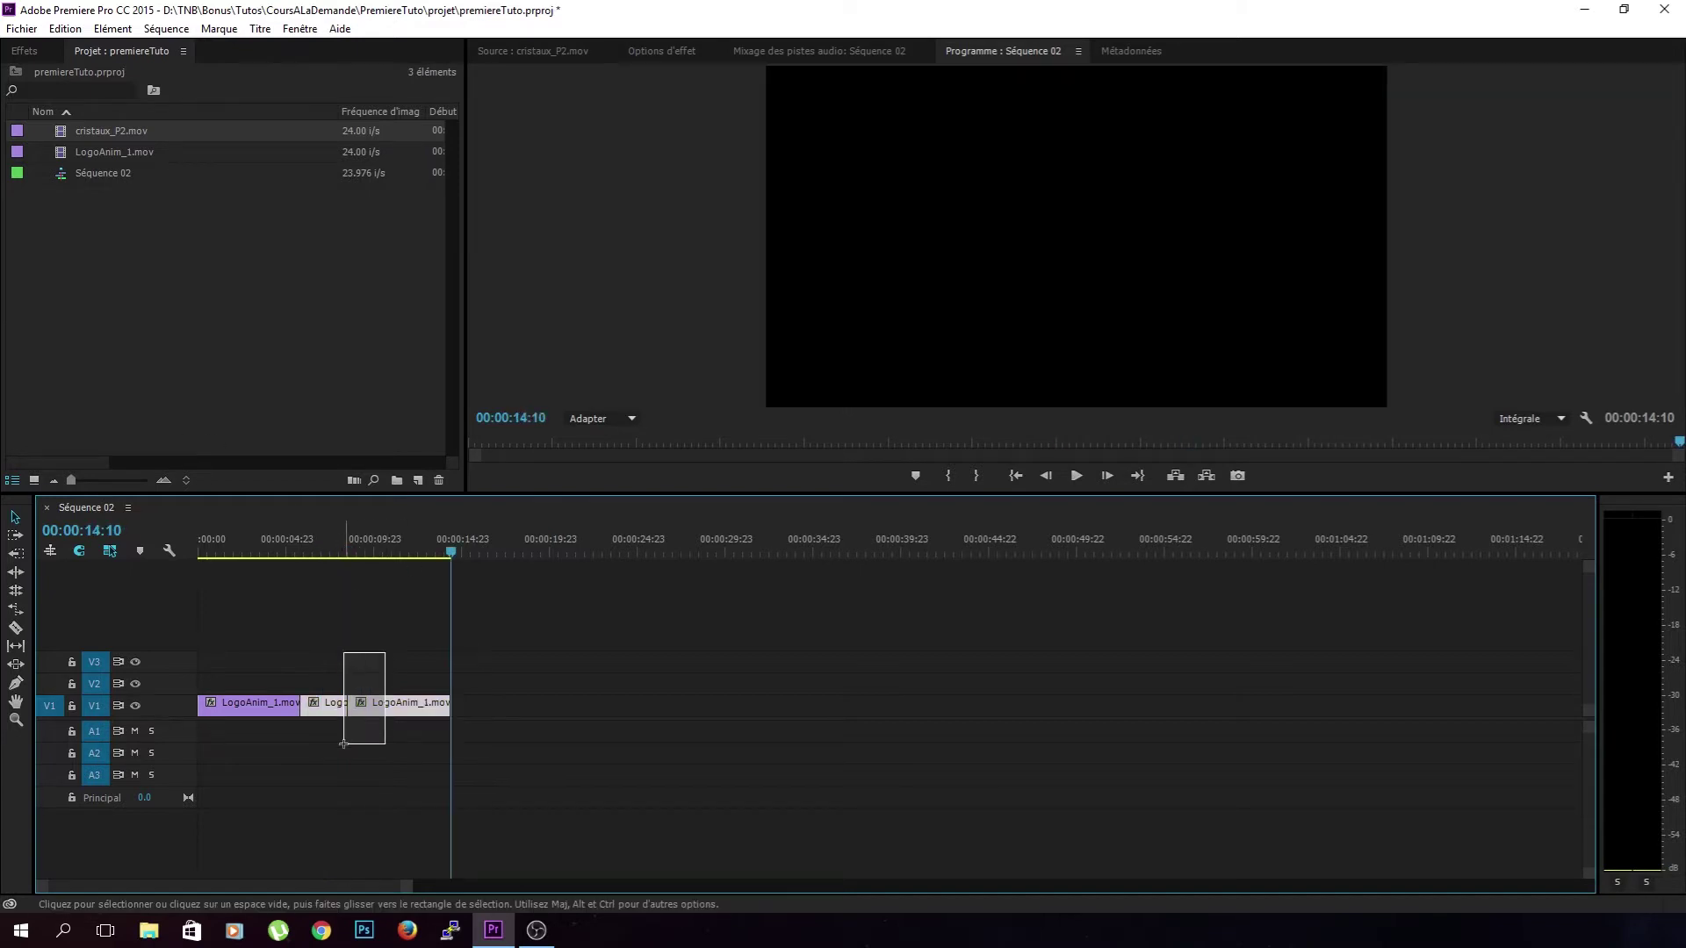
{"action": "key", "text": "Delete"}
{"action": "key", "text": "Up"}
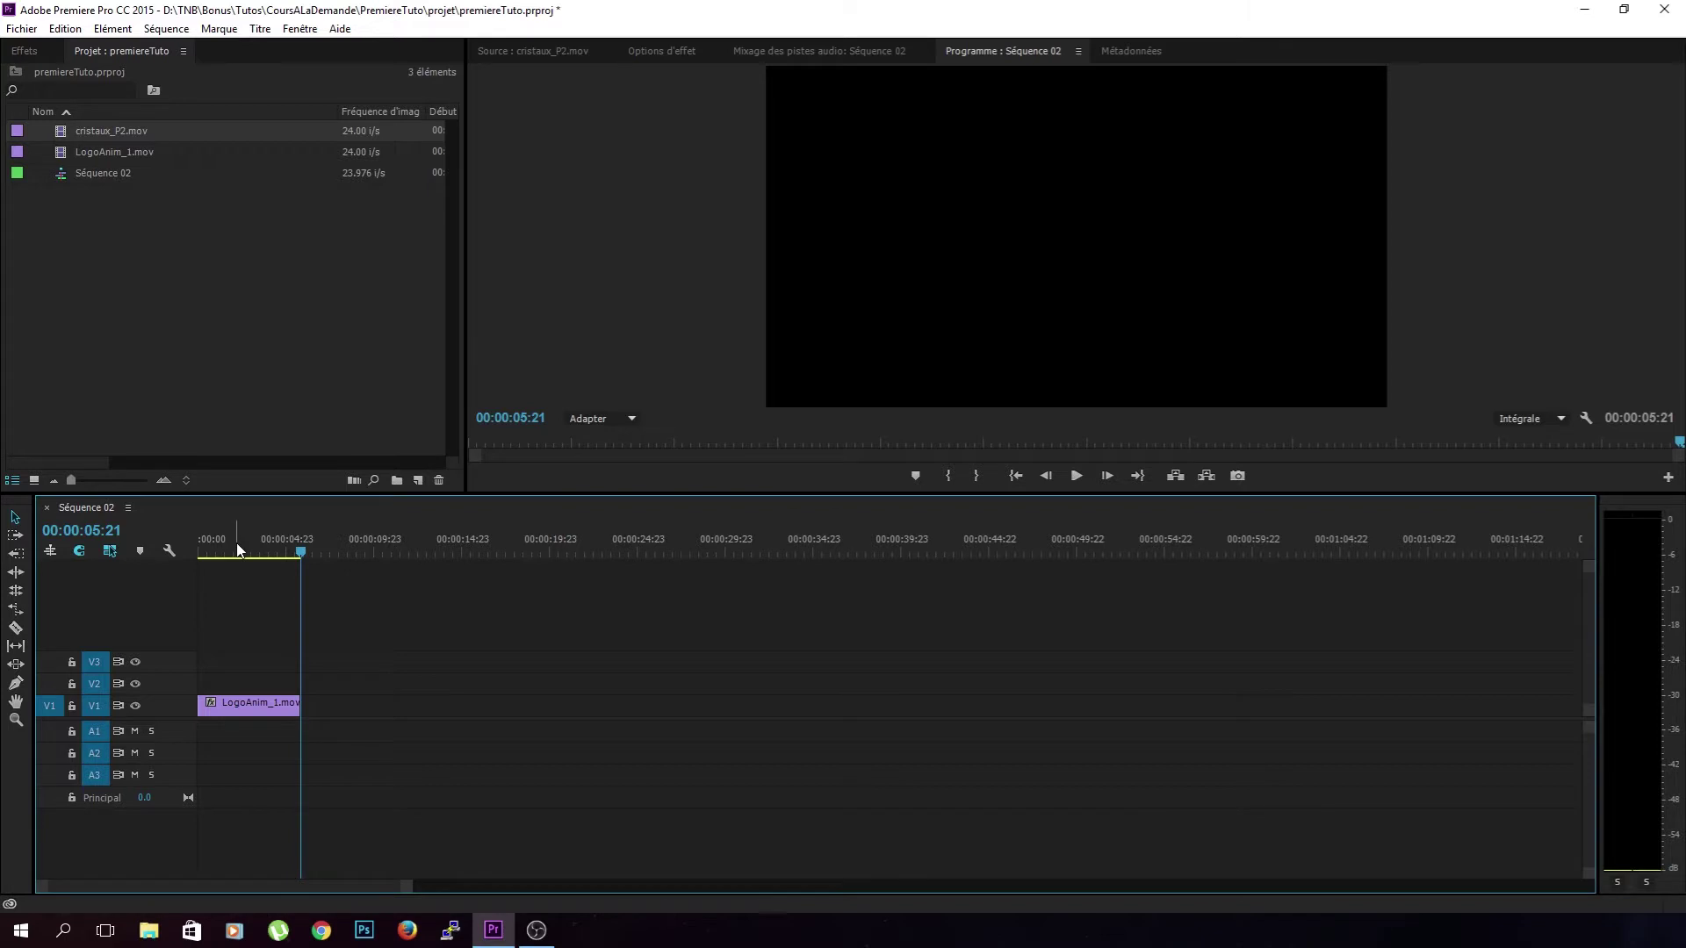
{"action": "left_click", "coordinate": [287, 553]}
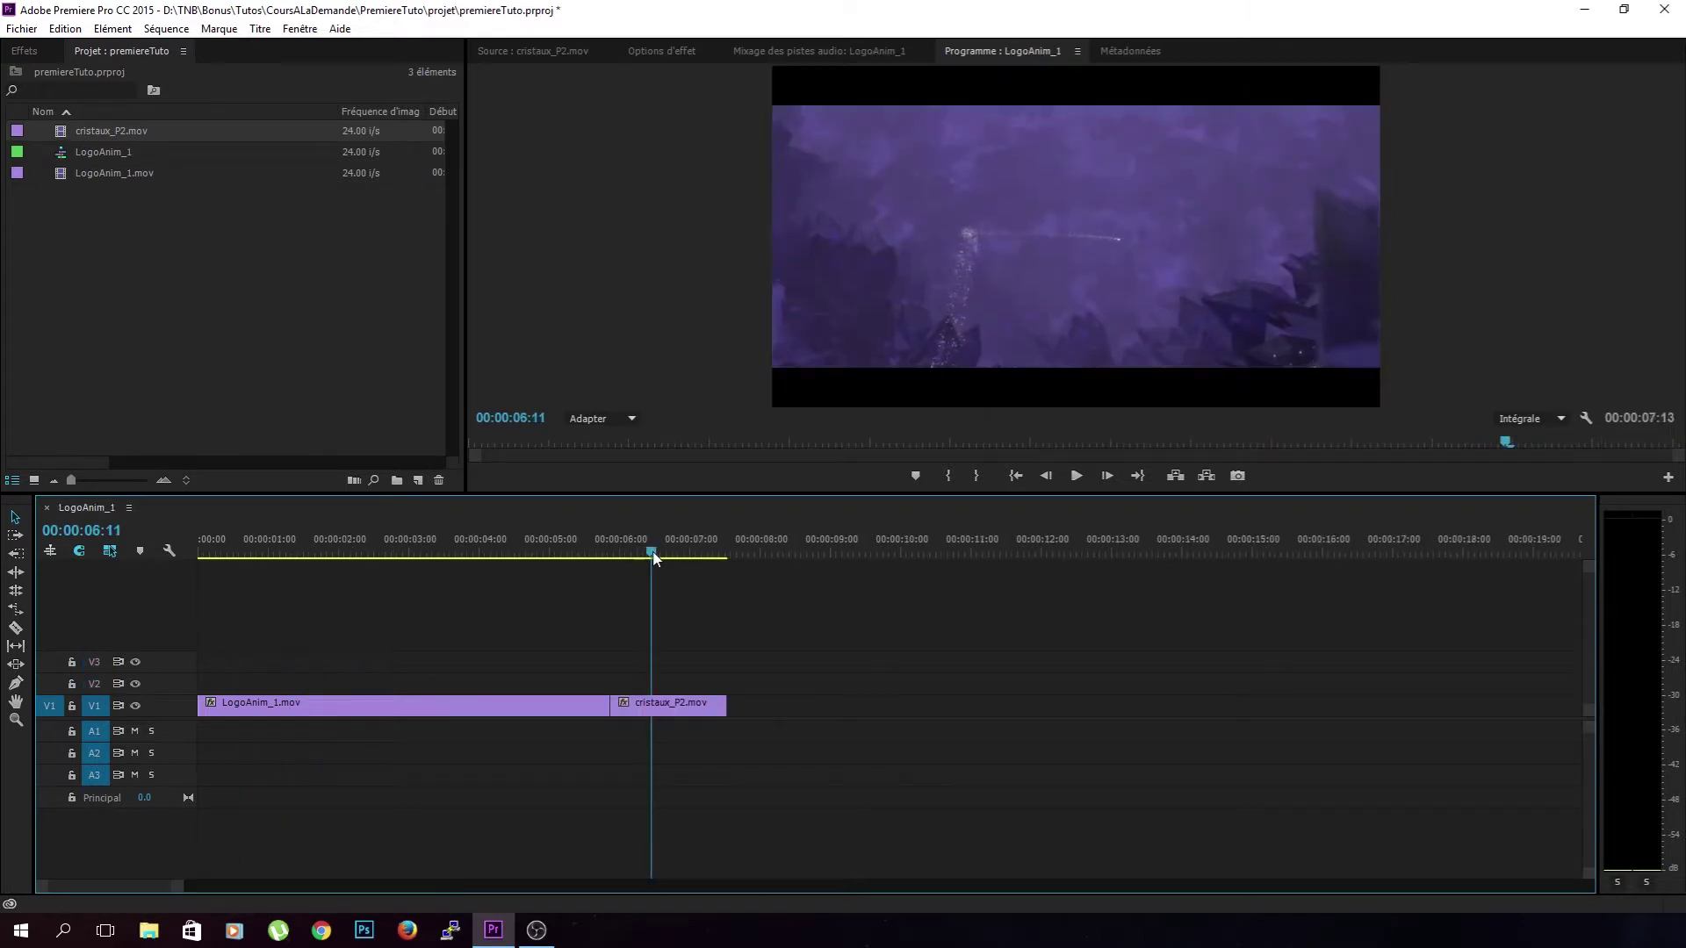
{"action": "mouse_move", "coordinate": [654, 560]}
{"action": "left_mouse_down"}
{"action": "mouse_move", "coordinate": [630, 567]}
{"action": "mouse_move", "coordinate": [654, 580]}
{"action": "mouse_move", "coordinate": [414, 594]}
{"action": "mouse_move", "coordinate": [612, 597]}
{"action": "mouse_move", "coordinate": [598, 588]}
{"action": "left_mouse_up"}
- Try moving cristaux_P2.mov to start at 04:13, then undo the move
{"action": "left_click", "coordinate": [646, 705]}
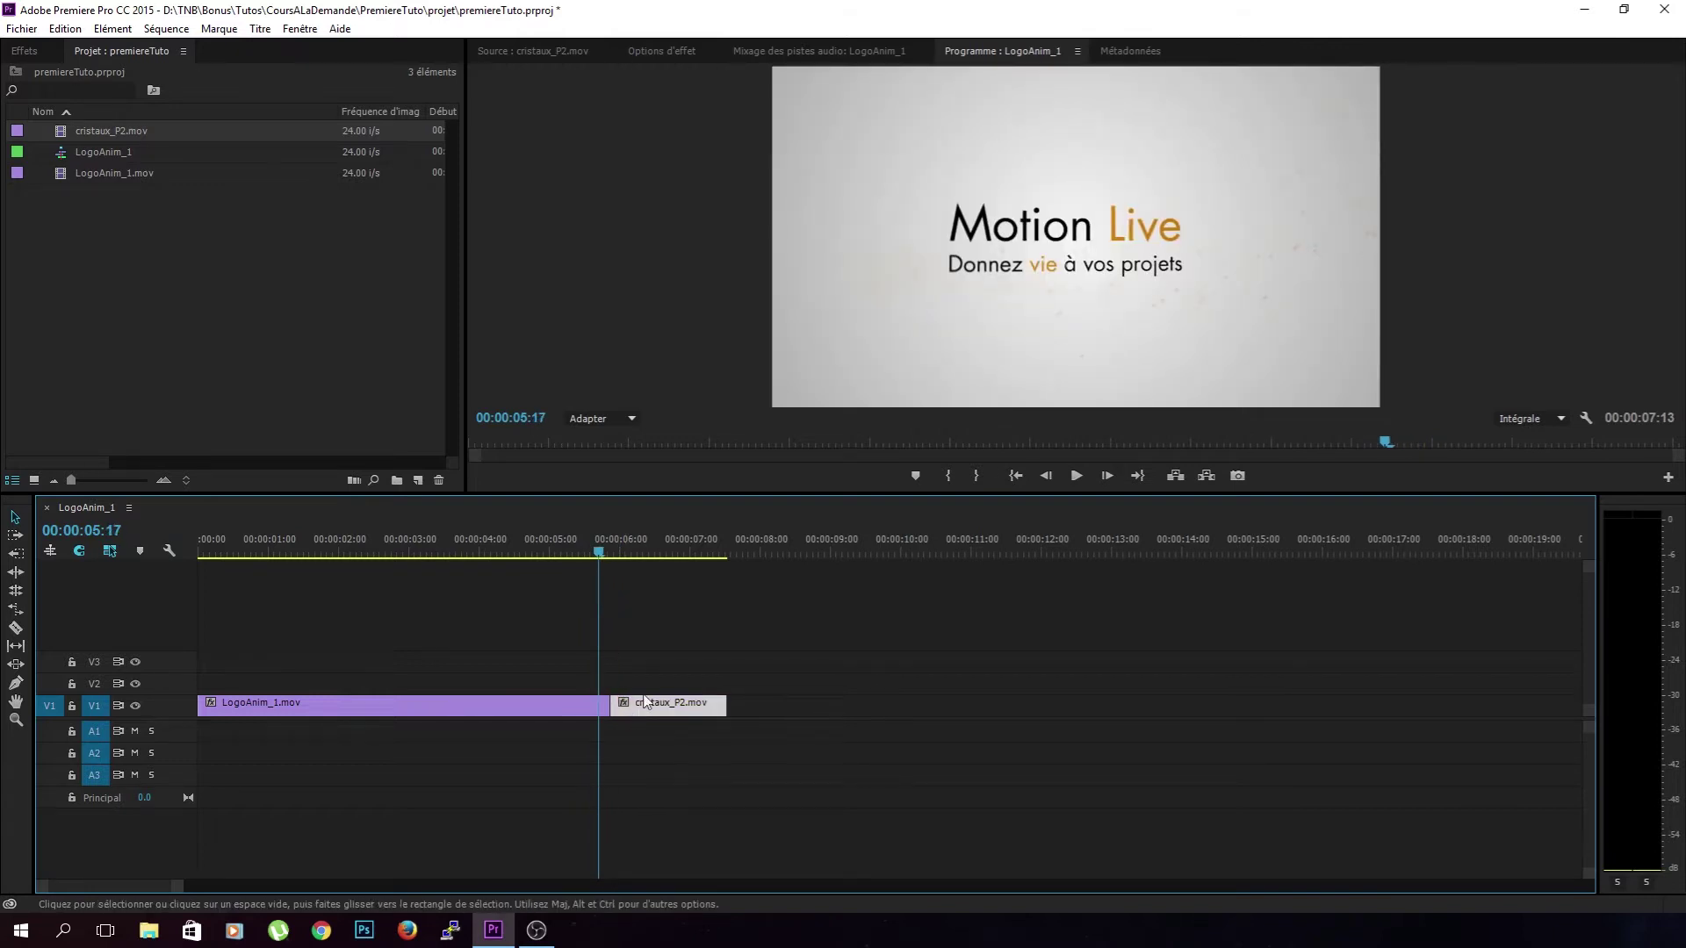
{"action": "left_click_drag", "start_coordinate": [602, 560], "coordinate": [644, 570]}
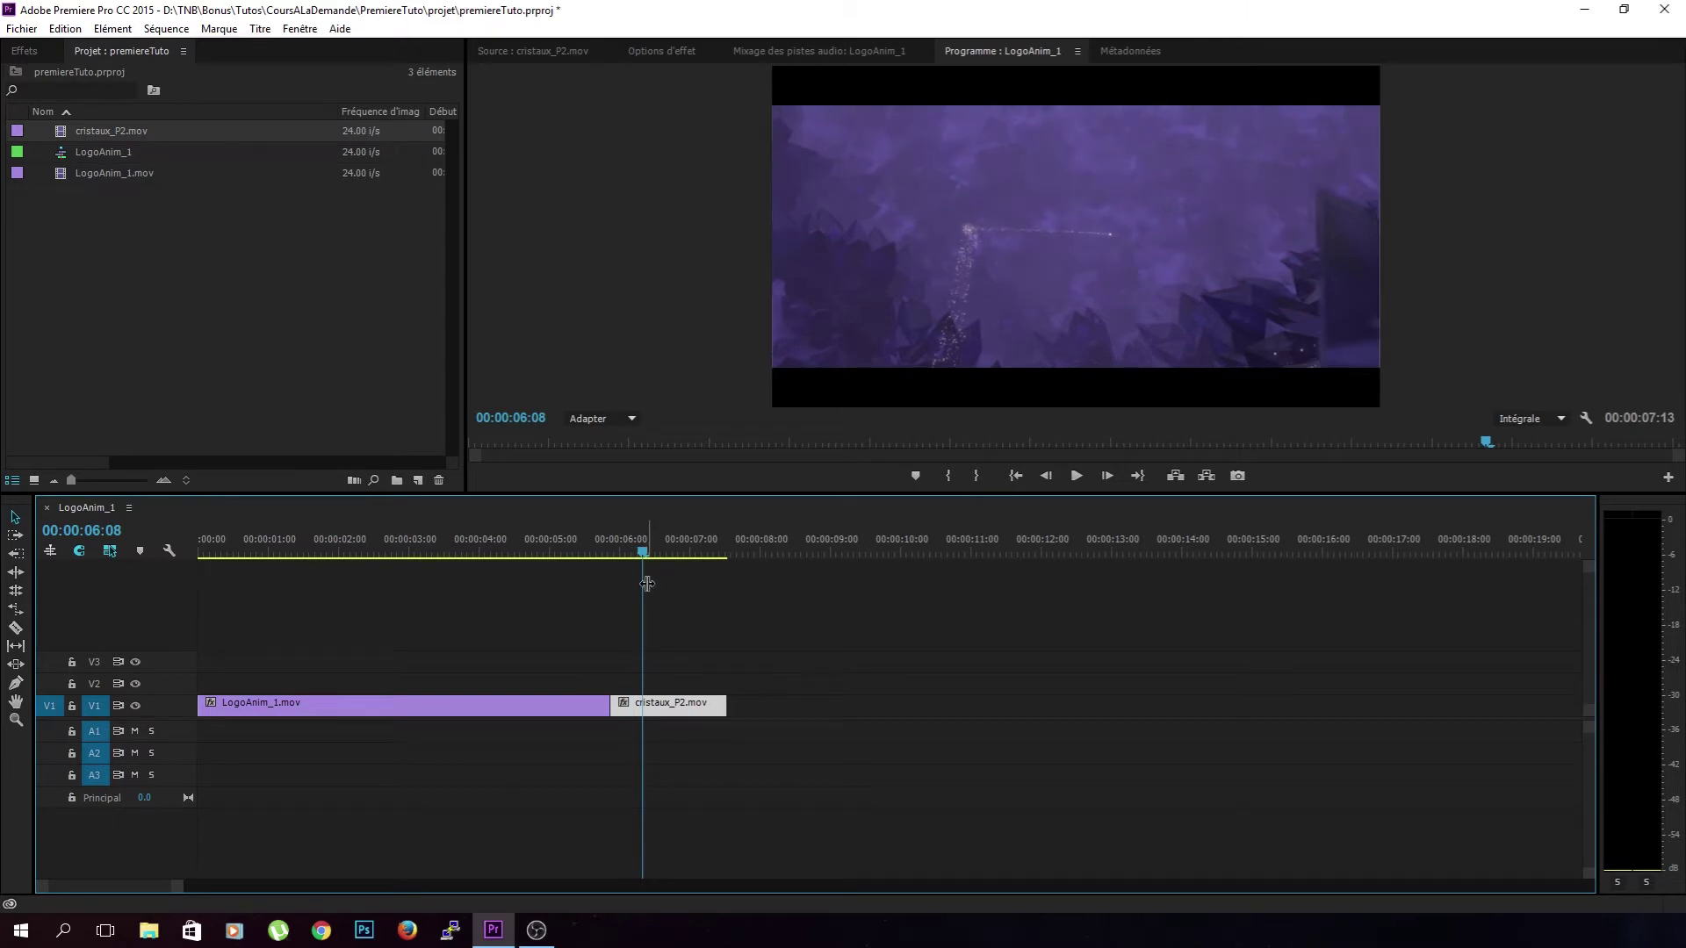
{"action": "left_click_drag", "start_coordinate": [645, 570], "coordinate": [516, 583]}
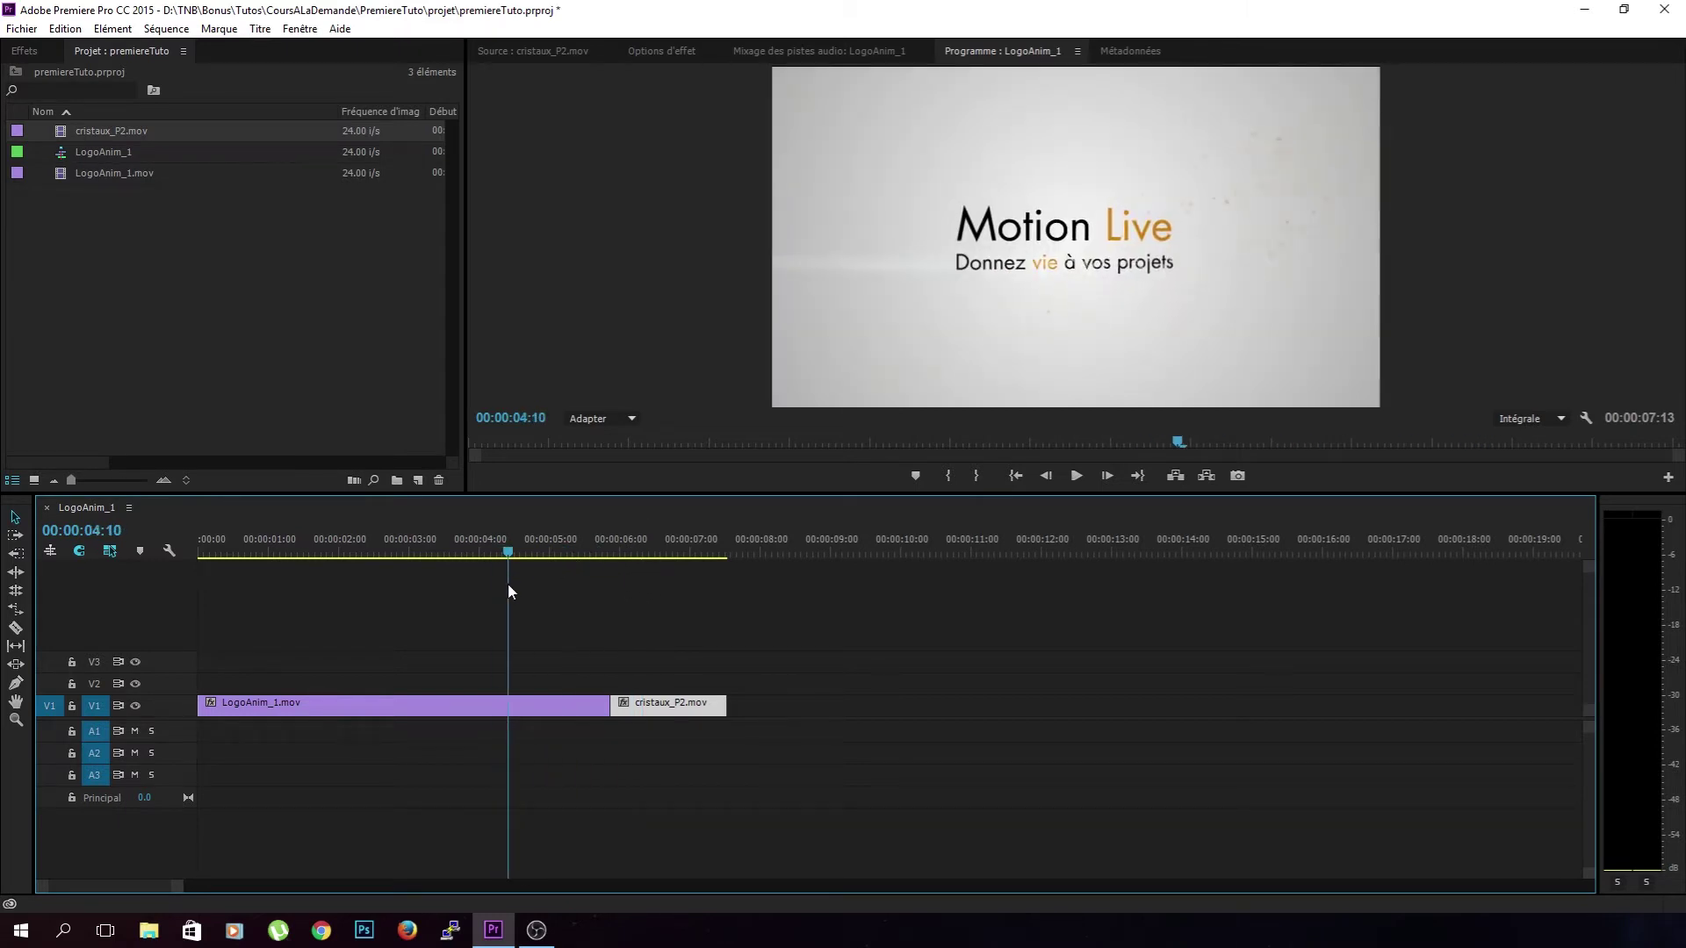
{"action": "left_click_drag", "start_coordinate": [629, 707], "coordinate": [535, 707]}
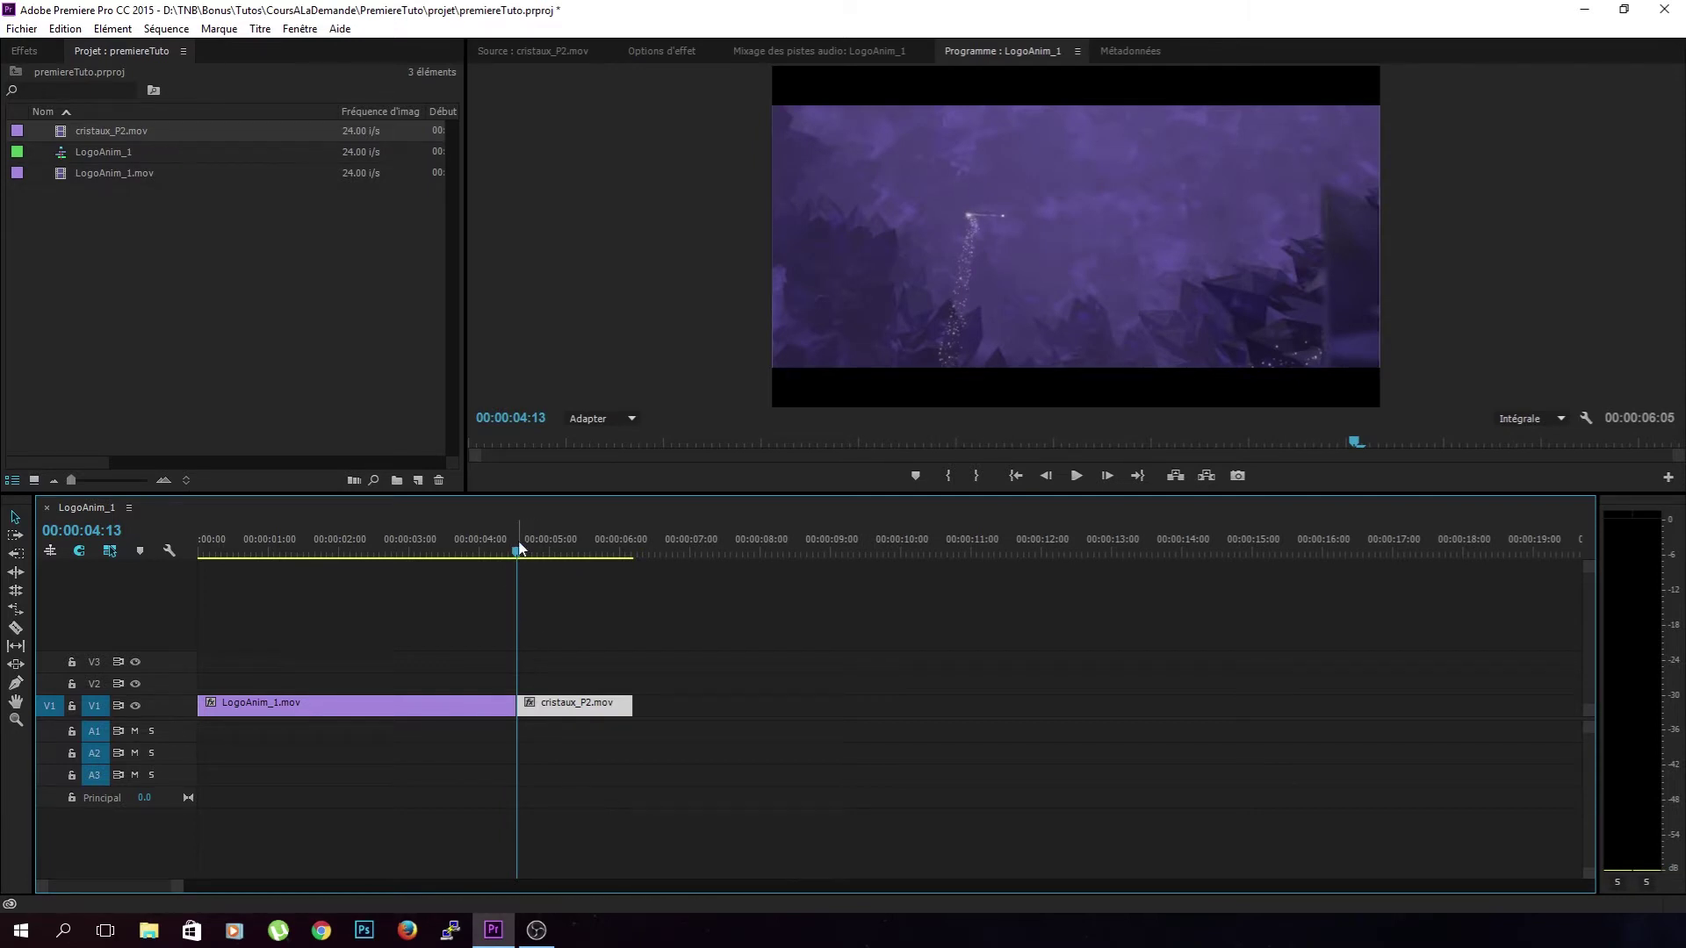
{"action": "key", "text": "ctrl+z"}
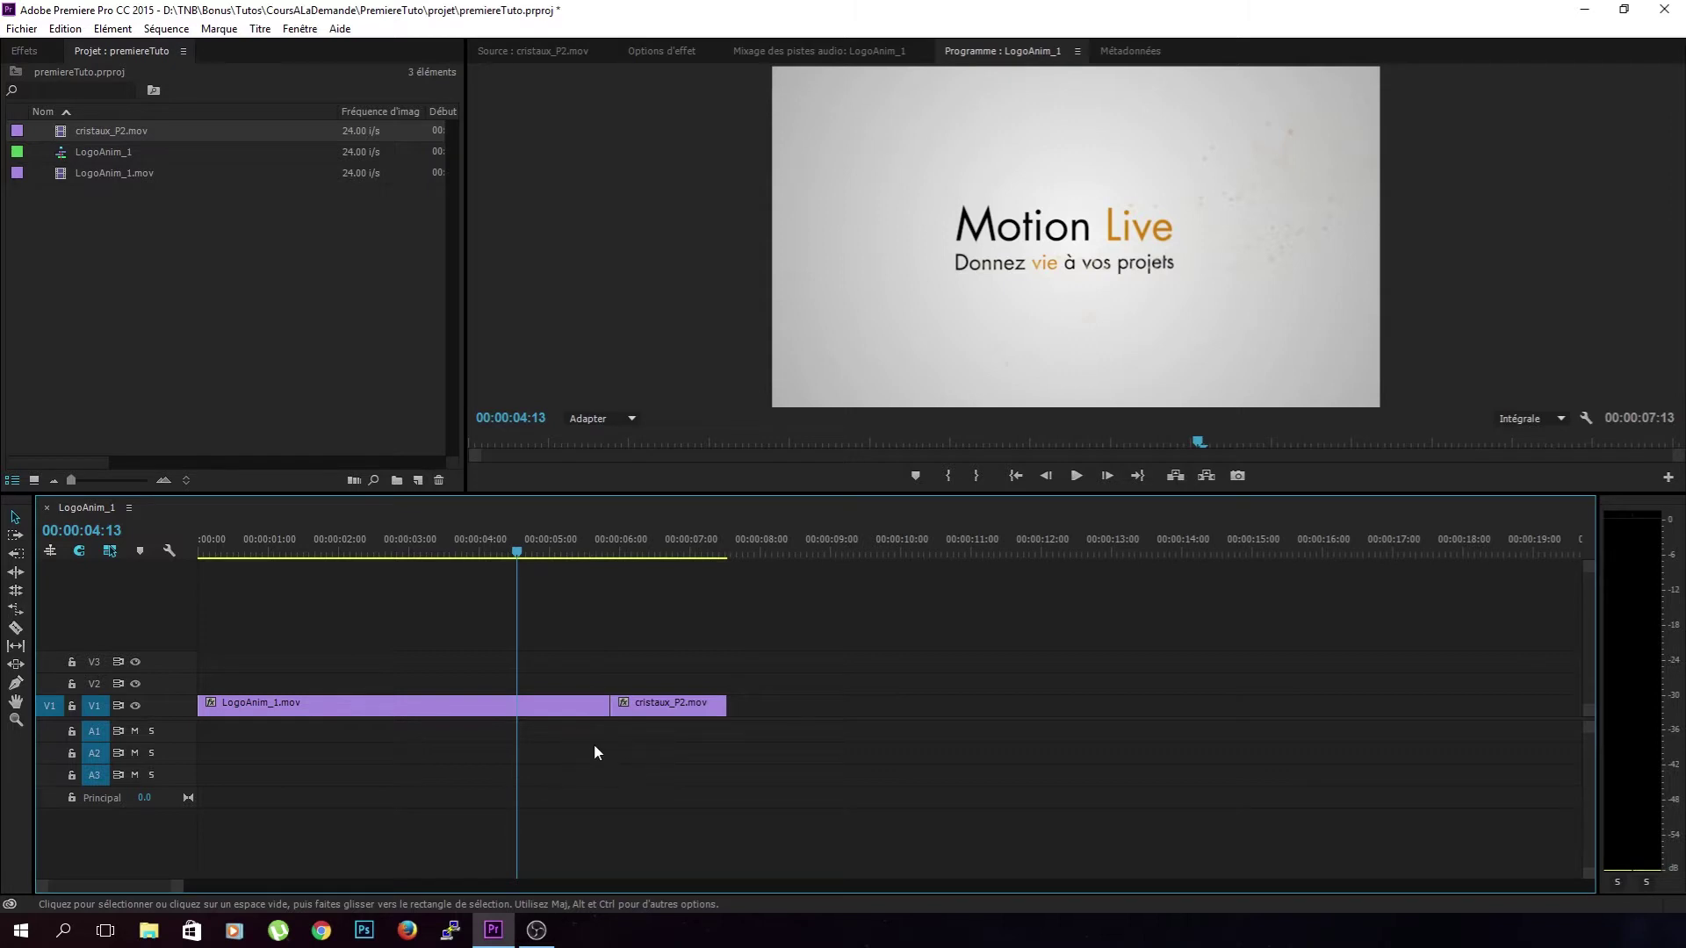
- With snapping off, butt cristaux_P2.mov right against LogoAnim_1.mov on V1
{"action": "left_click_drag", "start_coordinate": [611, 707], "coordinate": [609, 707]}
{"action": "left_click", "coordinate": [85, 555]}
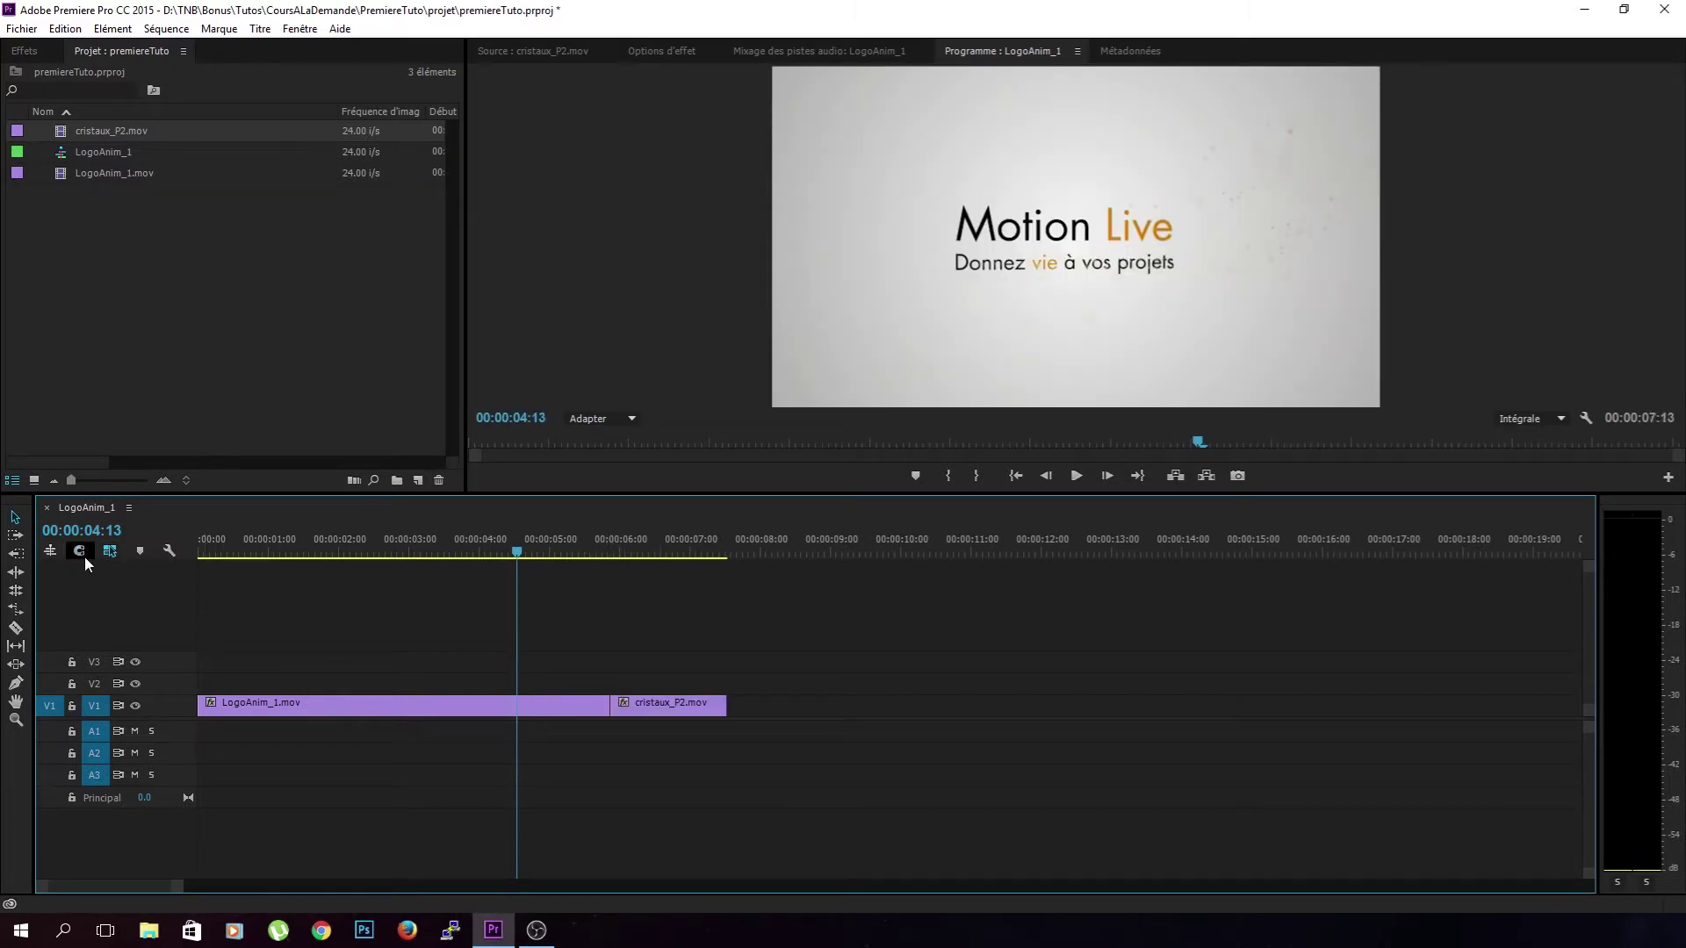
{"action": "mouse_move", "coordinate": [647, 708]}
{"action": "left_mouse_down"}
{"action": "mouse_move", "coordinate": [513, 715]}
{"action": "mouse_move", "coordinate": [654, 720]}
{"action": "left_mouse_up"}
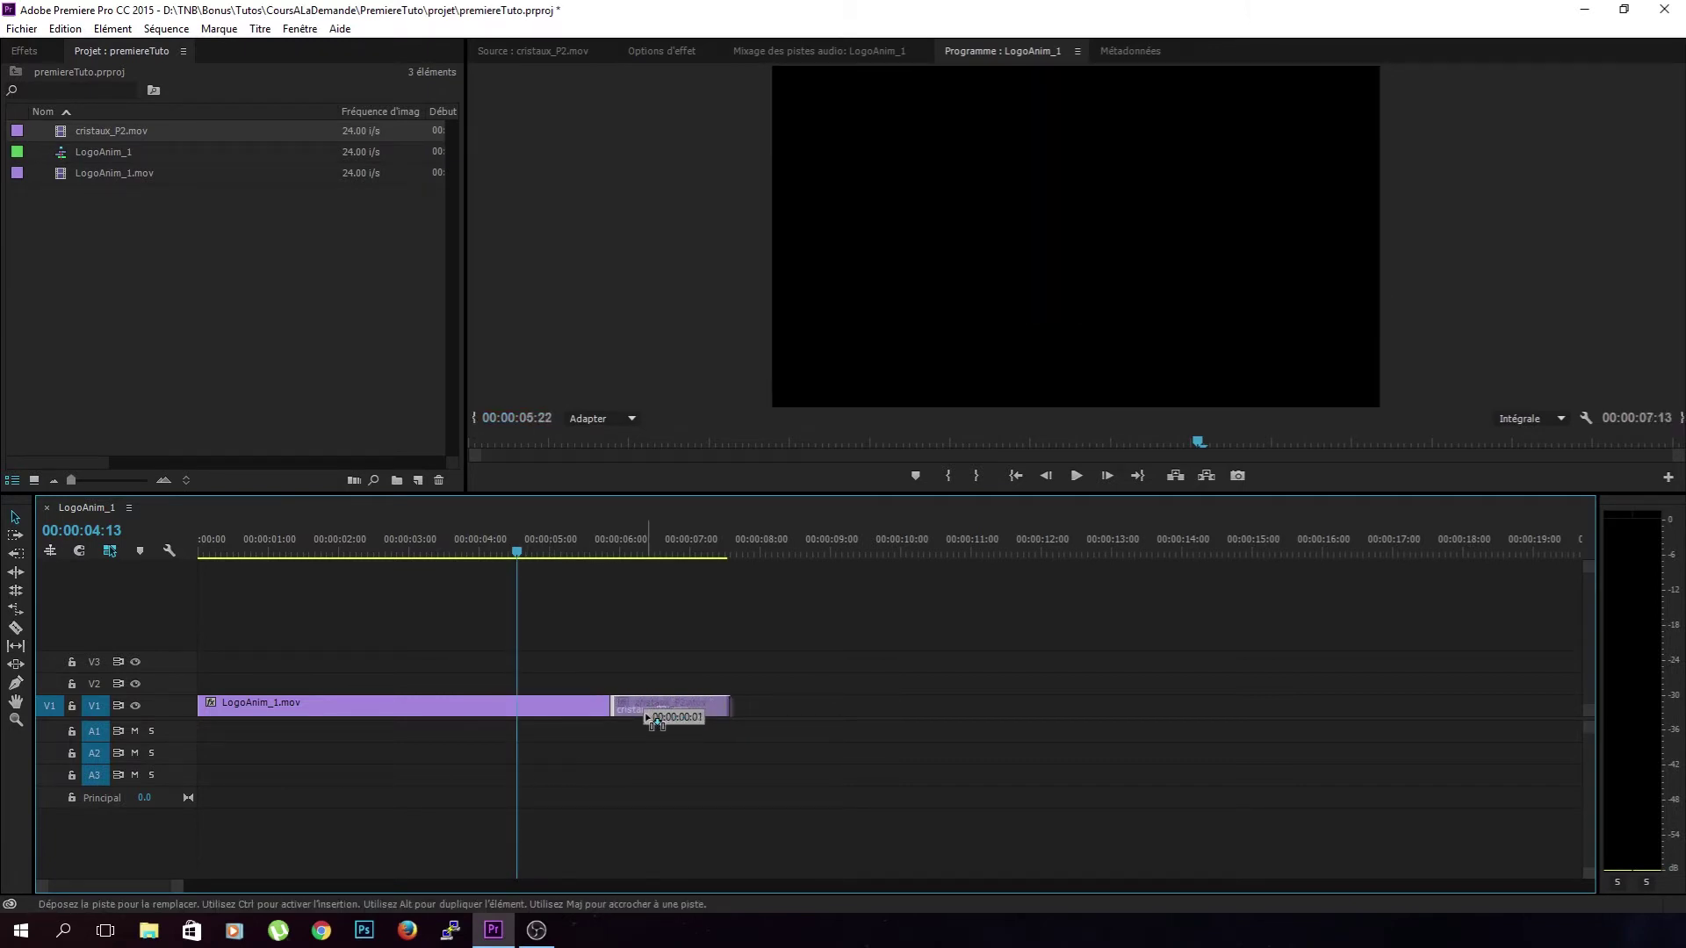
{"action": "mouse_move", "coordinate": [654, 720]}
{"action": "left_mouse_down"}
{"action": "mouse_move", "coordinate": [612, 714]}
{"action": "mouse_move", "coordinate": [634, 718]}
{"action": "left_mouse_up"}
{"action": "left_click", "coordinate": [79, 550]}
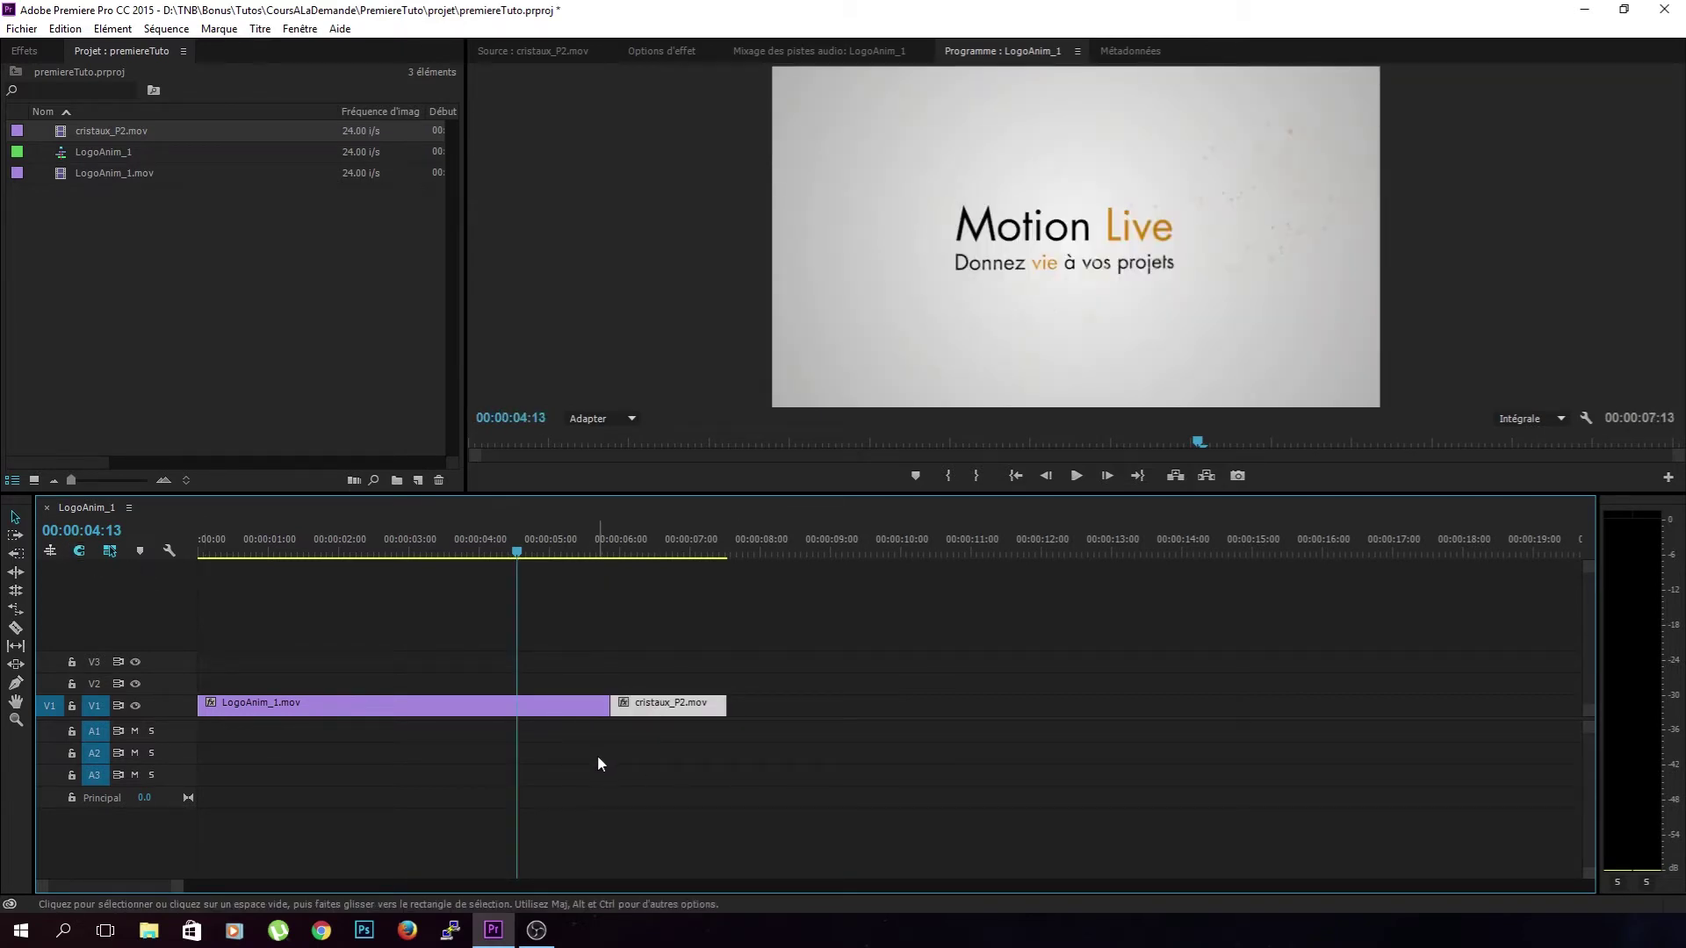
- Razor LogoAnim_1.mov at 04:13, discarding the earlier trial cuts
{"action": "key", "text": "c"}
{"action": "left_click", "coordinate": [334, 705]}
{"action": "left_click", "coordinate": [384, 705]}
{"action": "left_click", "coordinate": [409, 705]}
{"action": "key", "text": "ctrl+z"}
{"action": "key", "text": "ctrl+z"}
{"action": "key", "text": "ctrl+z"}
{"action": "left_click", "coordinate": [519, 707]}
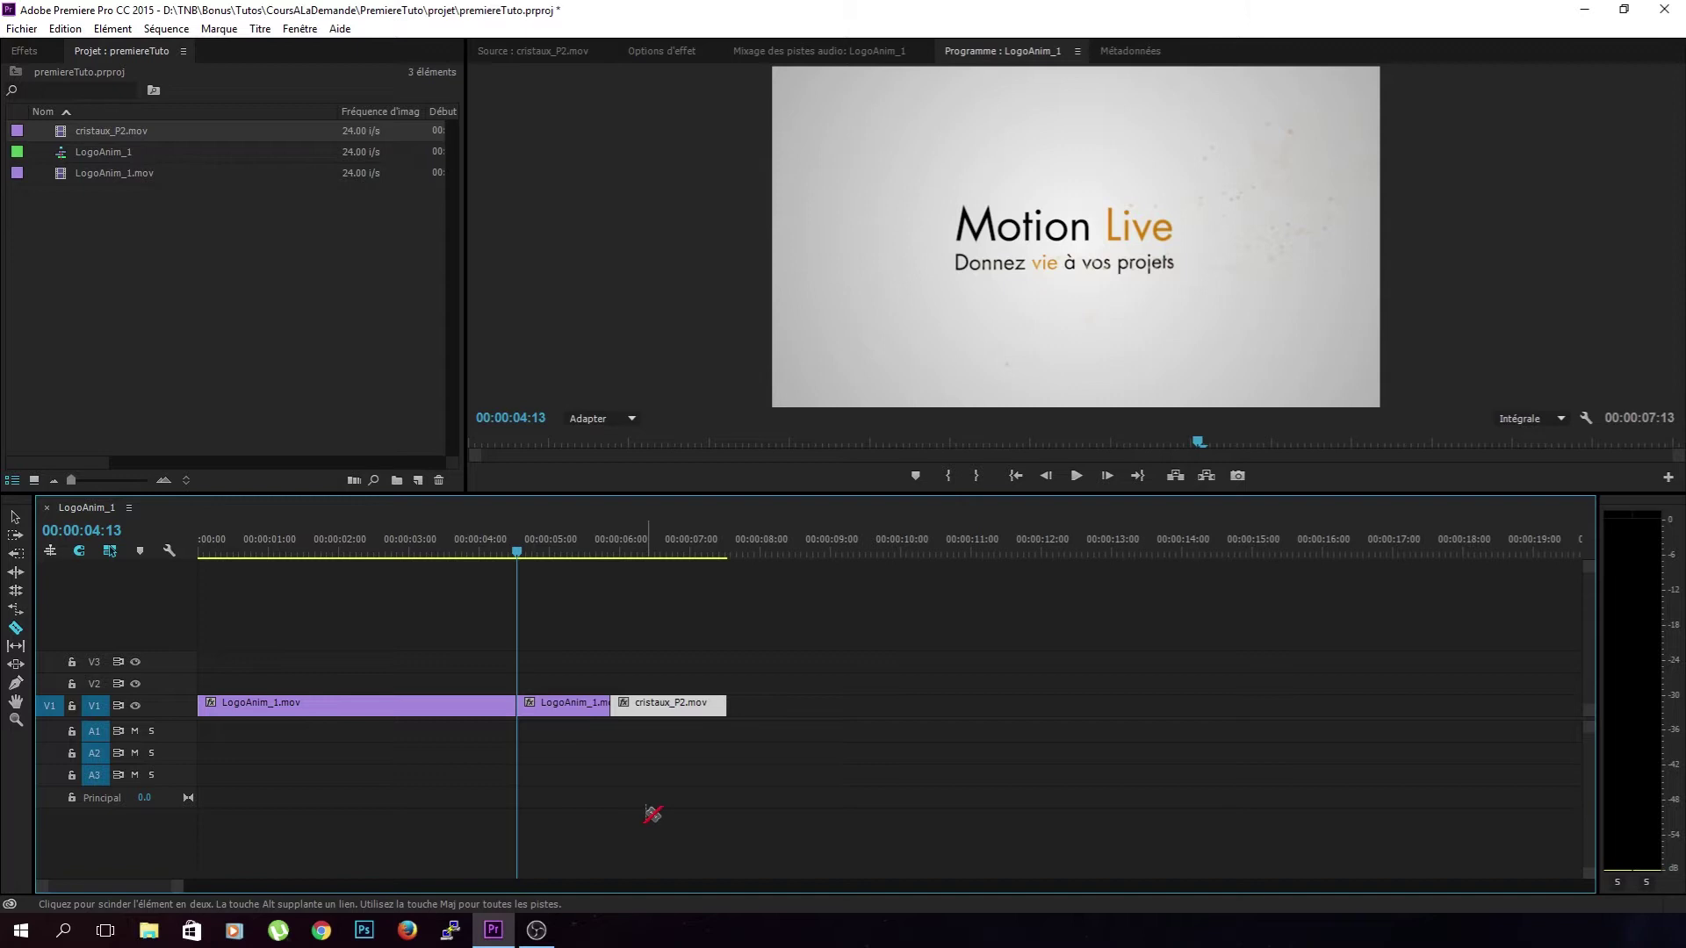
- Ripple delete the cut-off LogoAnim_1.mov tail so the crystals follow at 04:13
{"action": "key", "text": "v"}
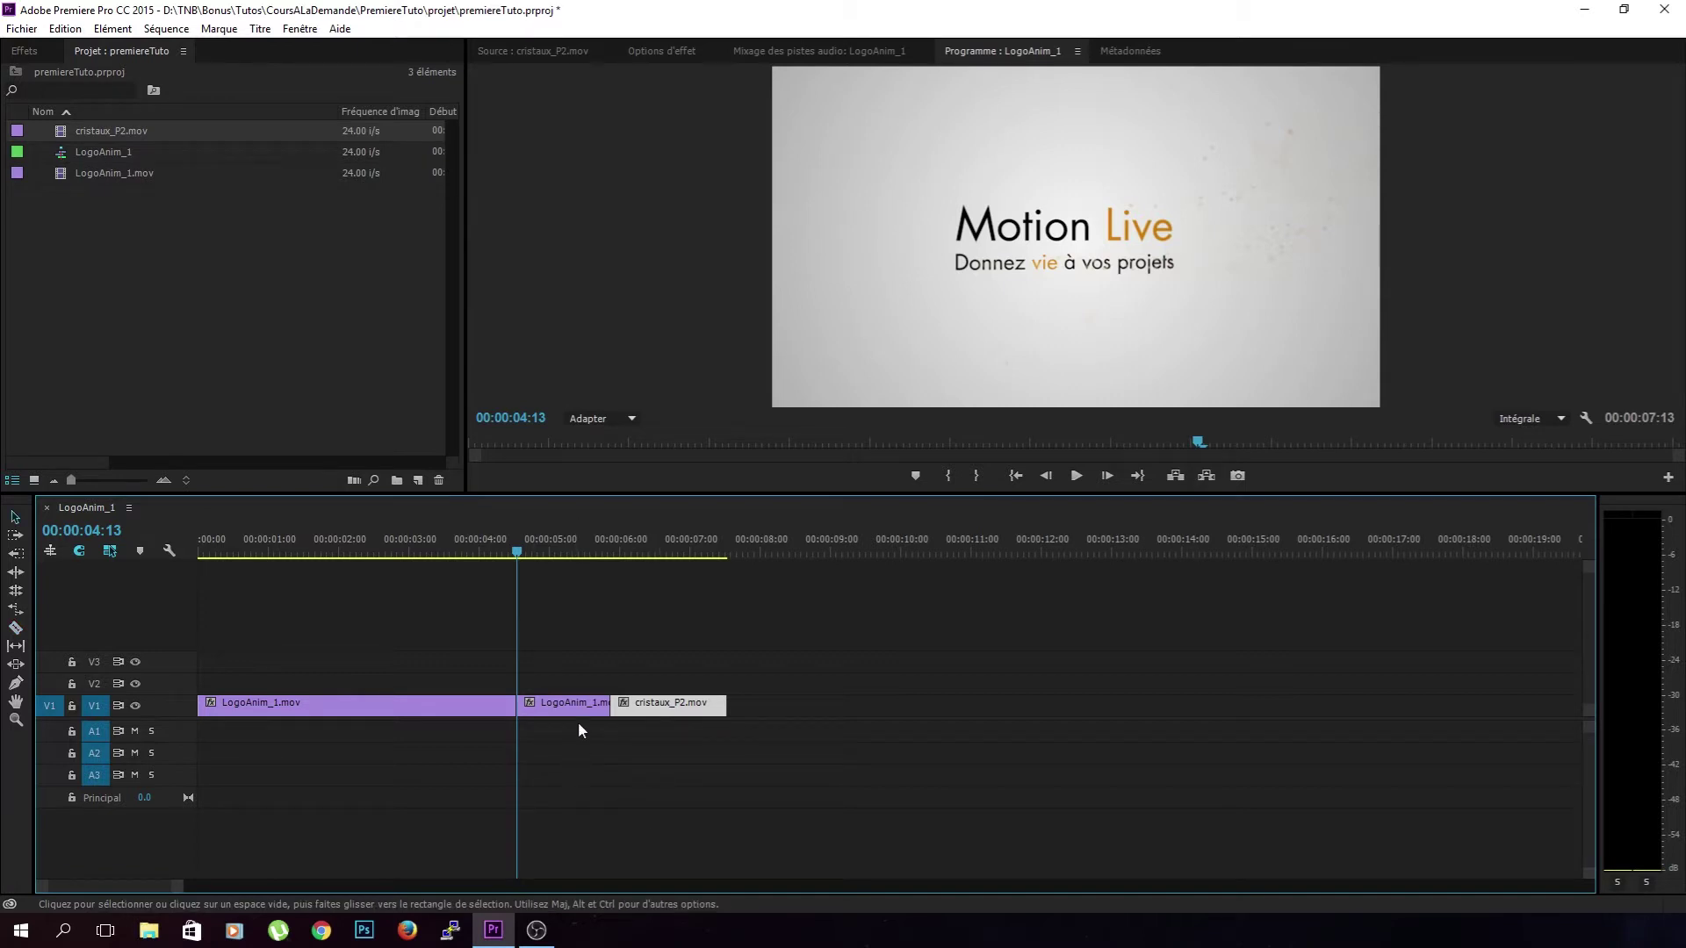
{"action": "mouse_move", "coordinate": [566, 721]}
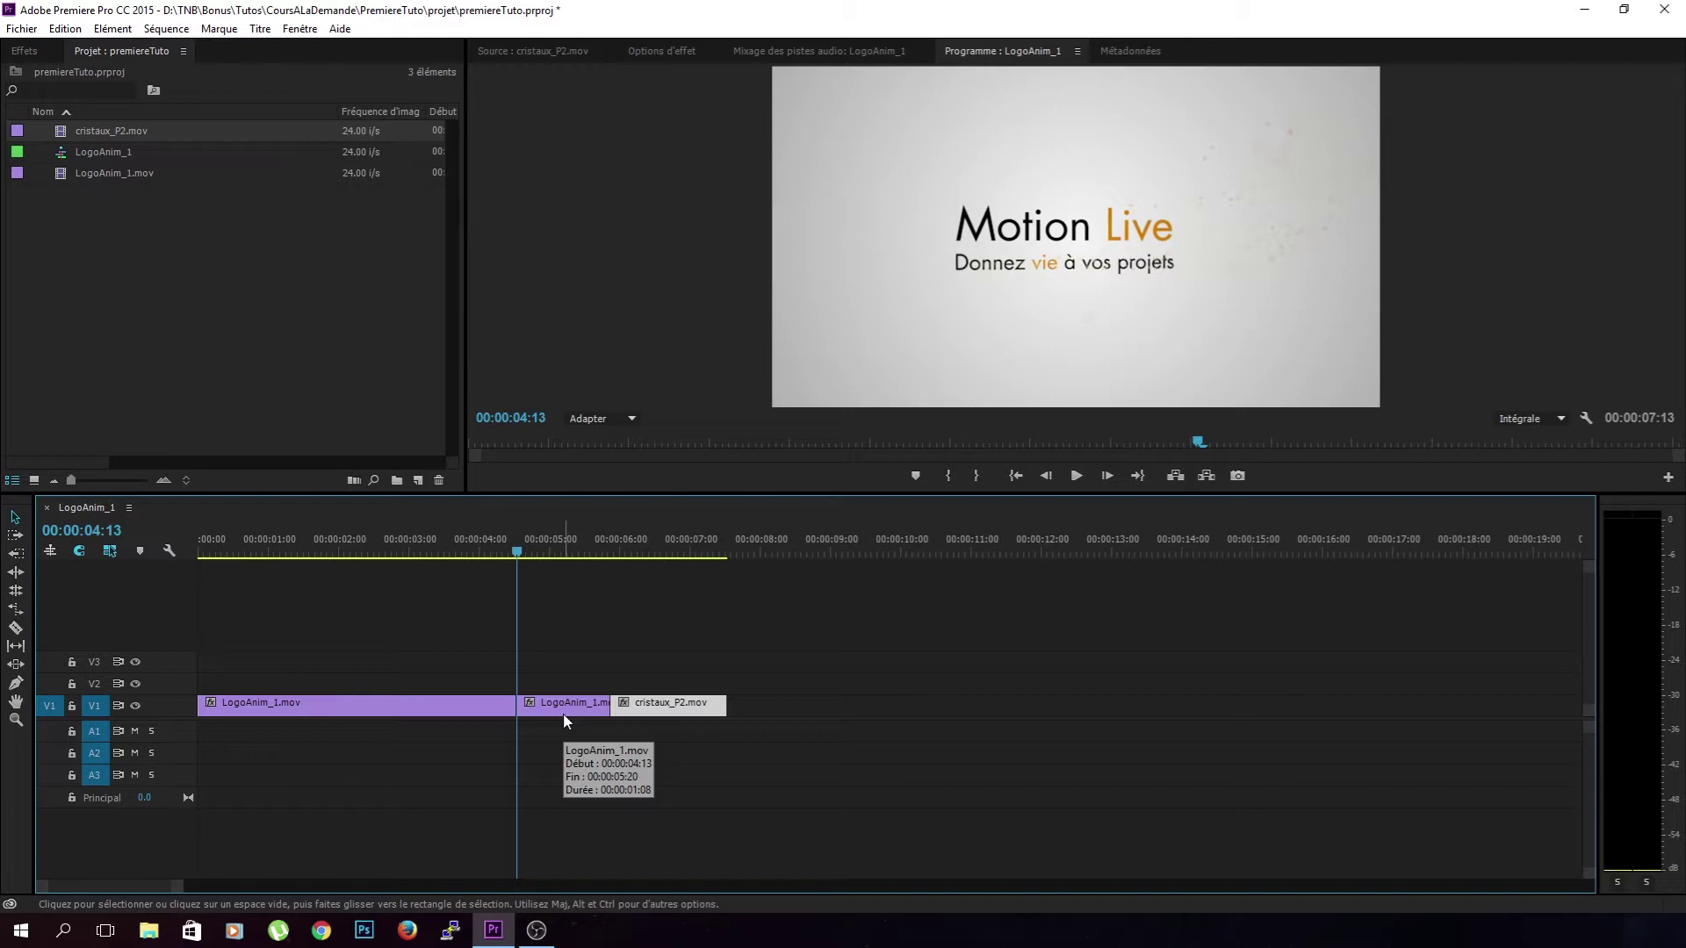
{"action": "left_click", "coordinate": [565, 715]}
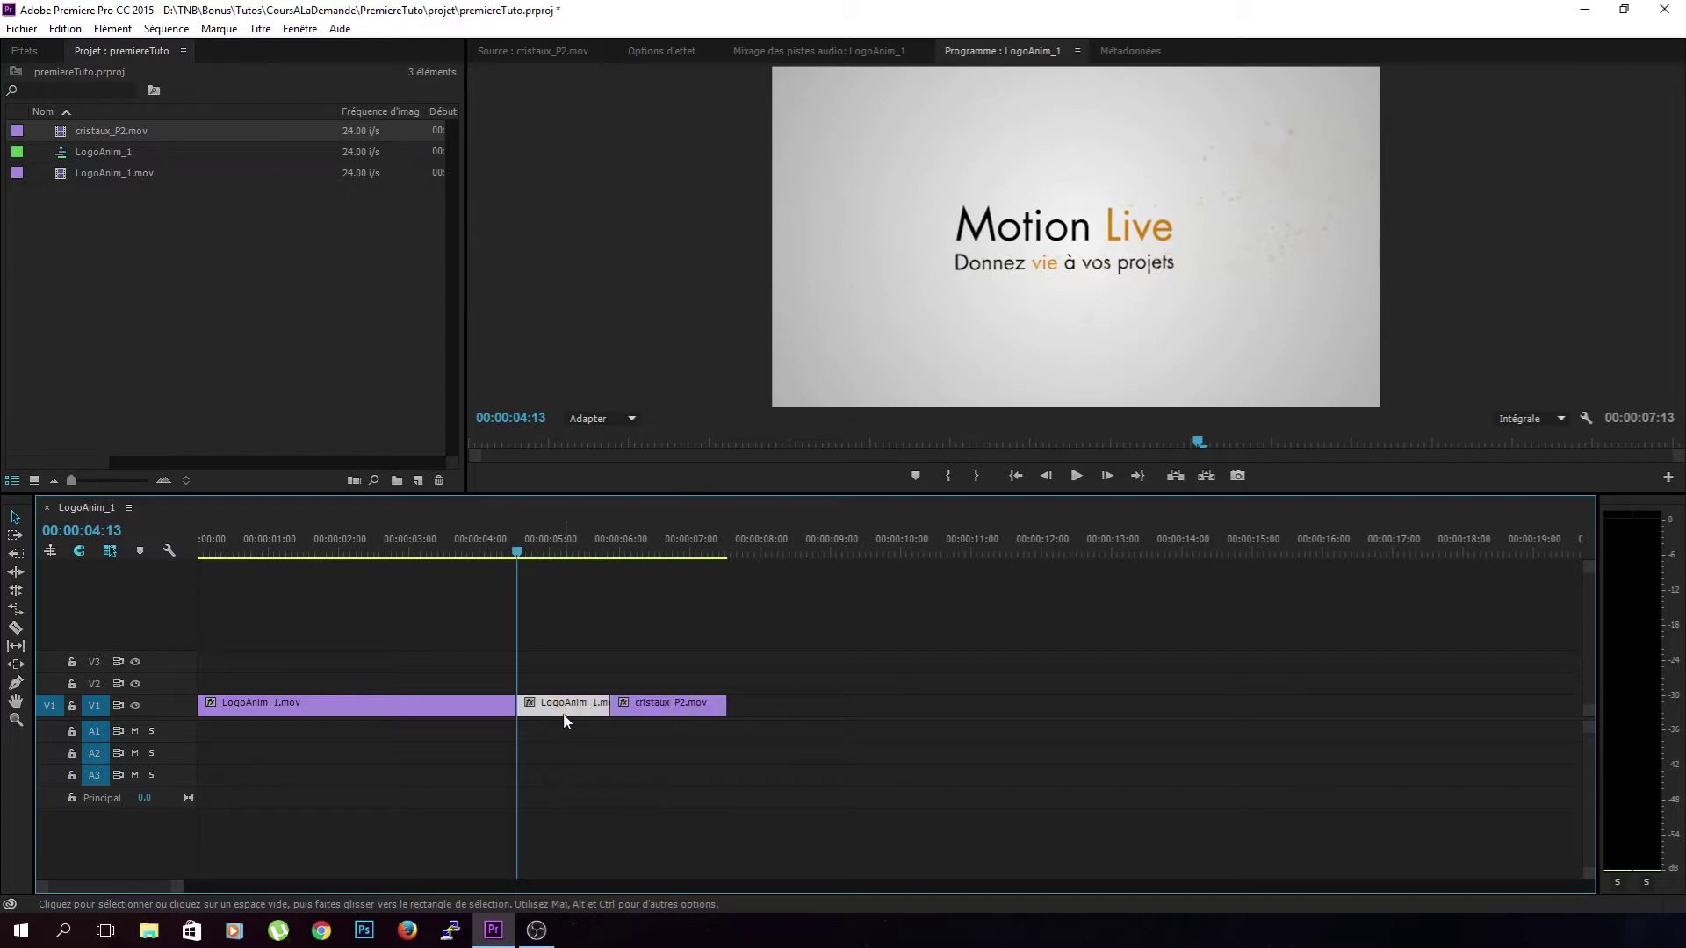
{"action": "key", "text": "shift+Delete"}
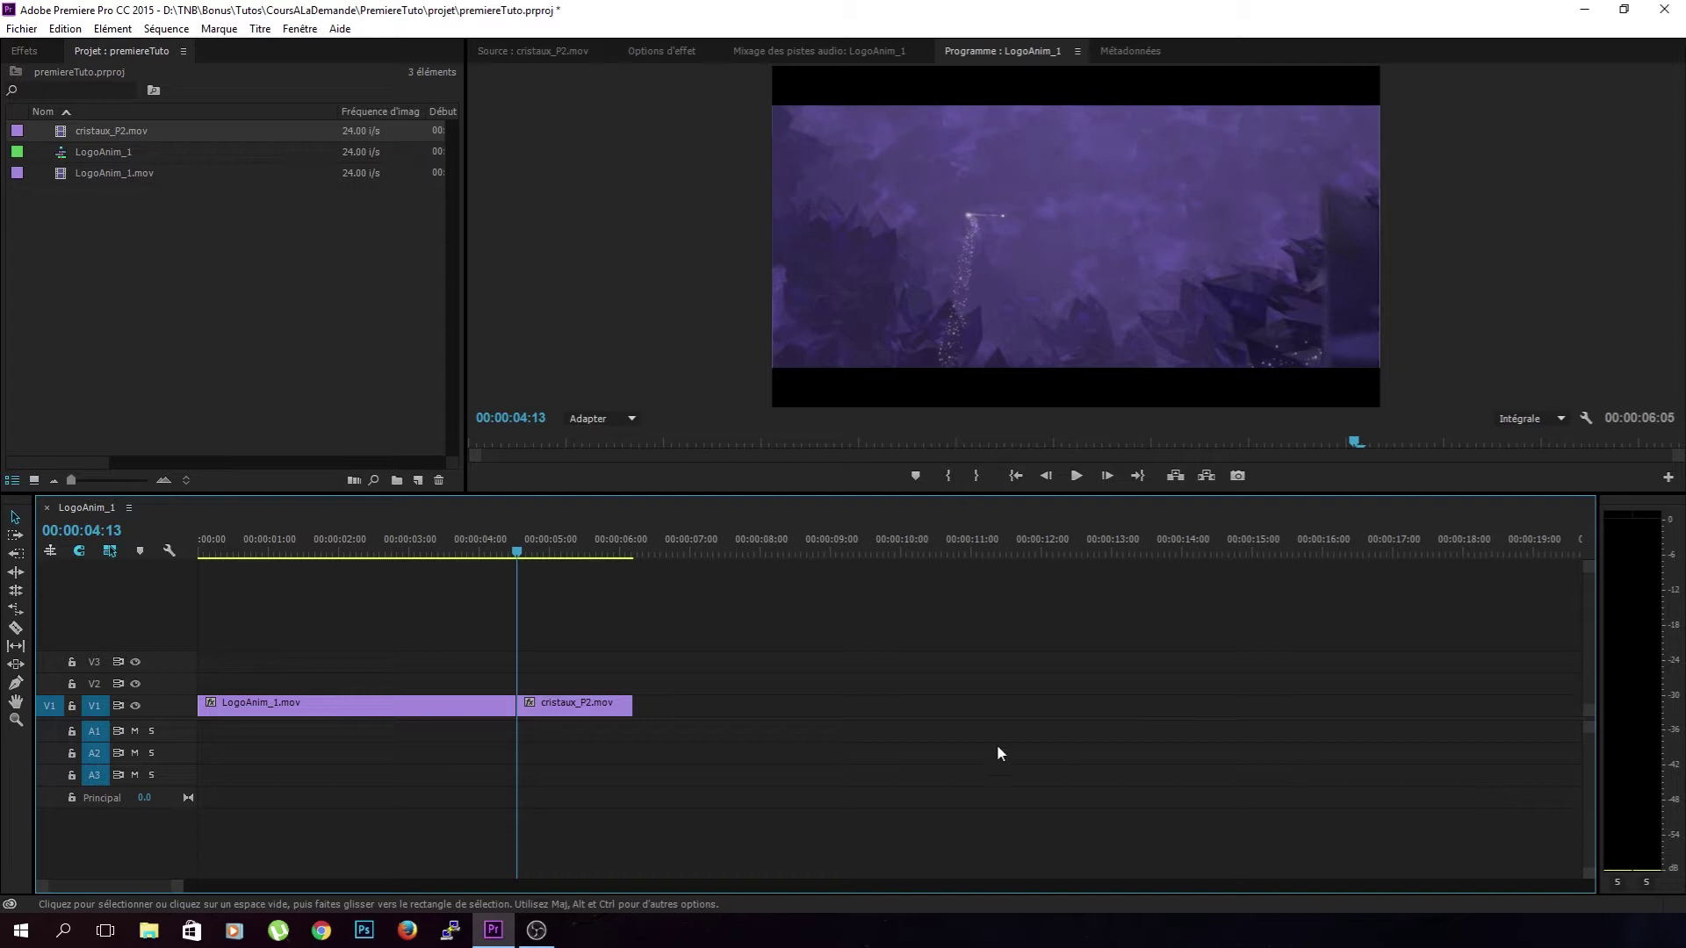
- Paste several cristaux_P2.mov copies end to end on V1, extending the sequence to 00:00:21:05
{"action": "left_click", "coordinate": [624, 707]}
{"action": "key", "text": "End"}
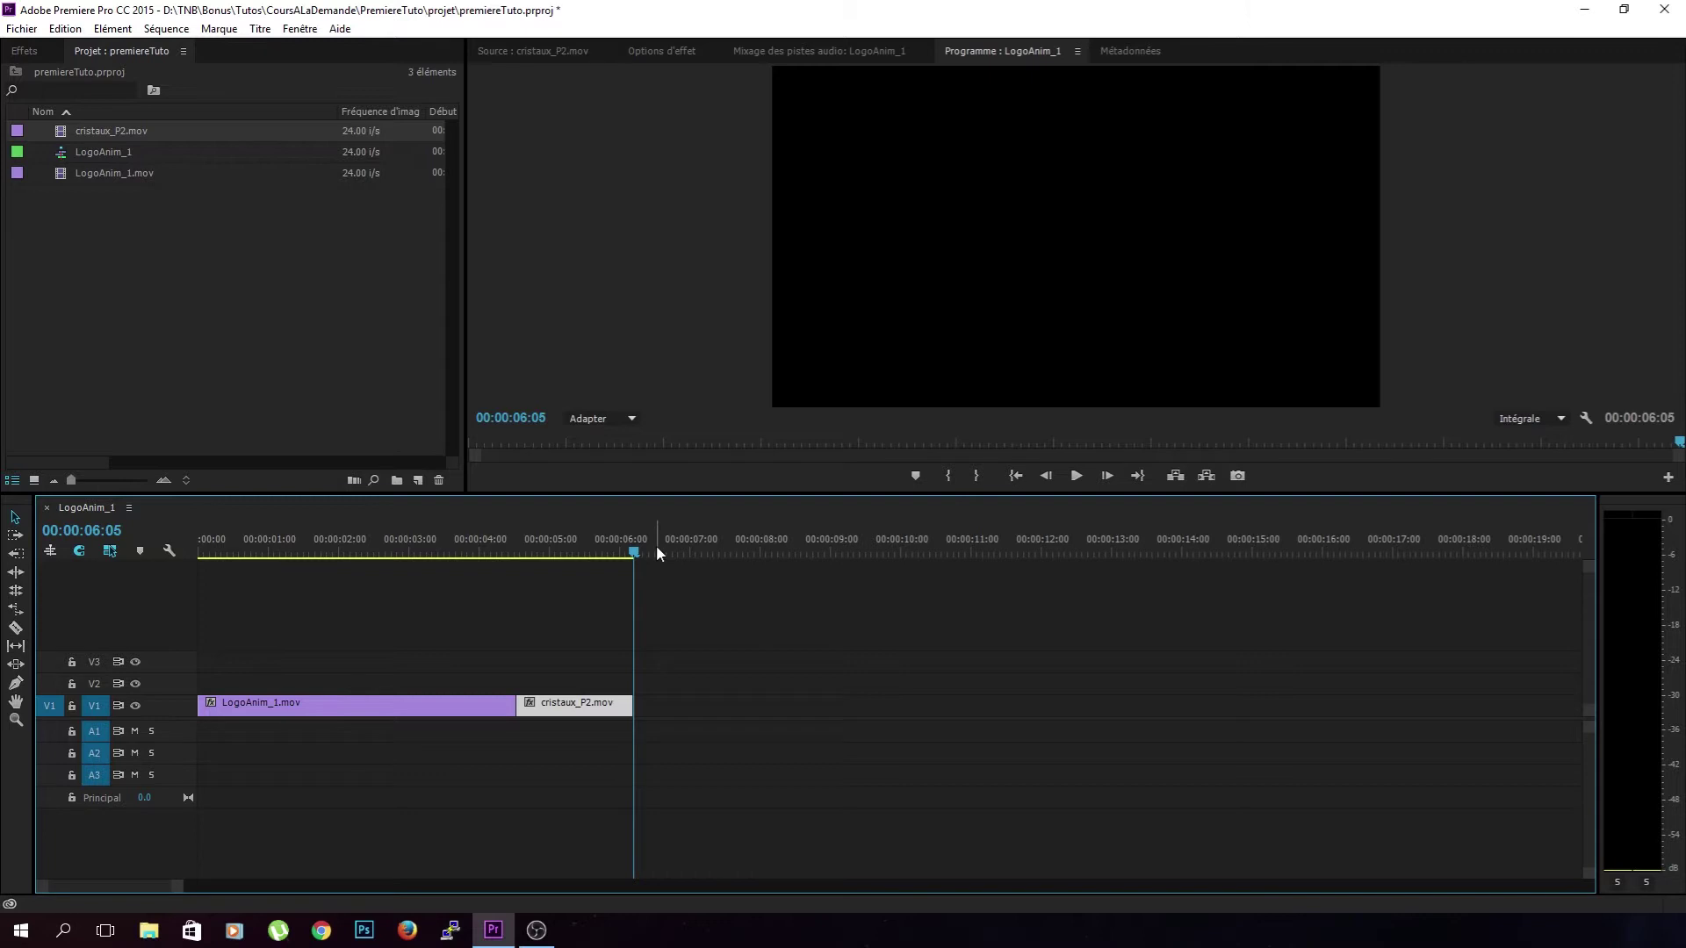
{"action": "key", "text": "ctrl+v"}
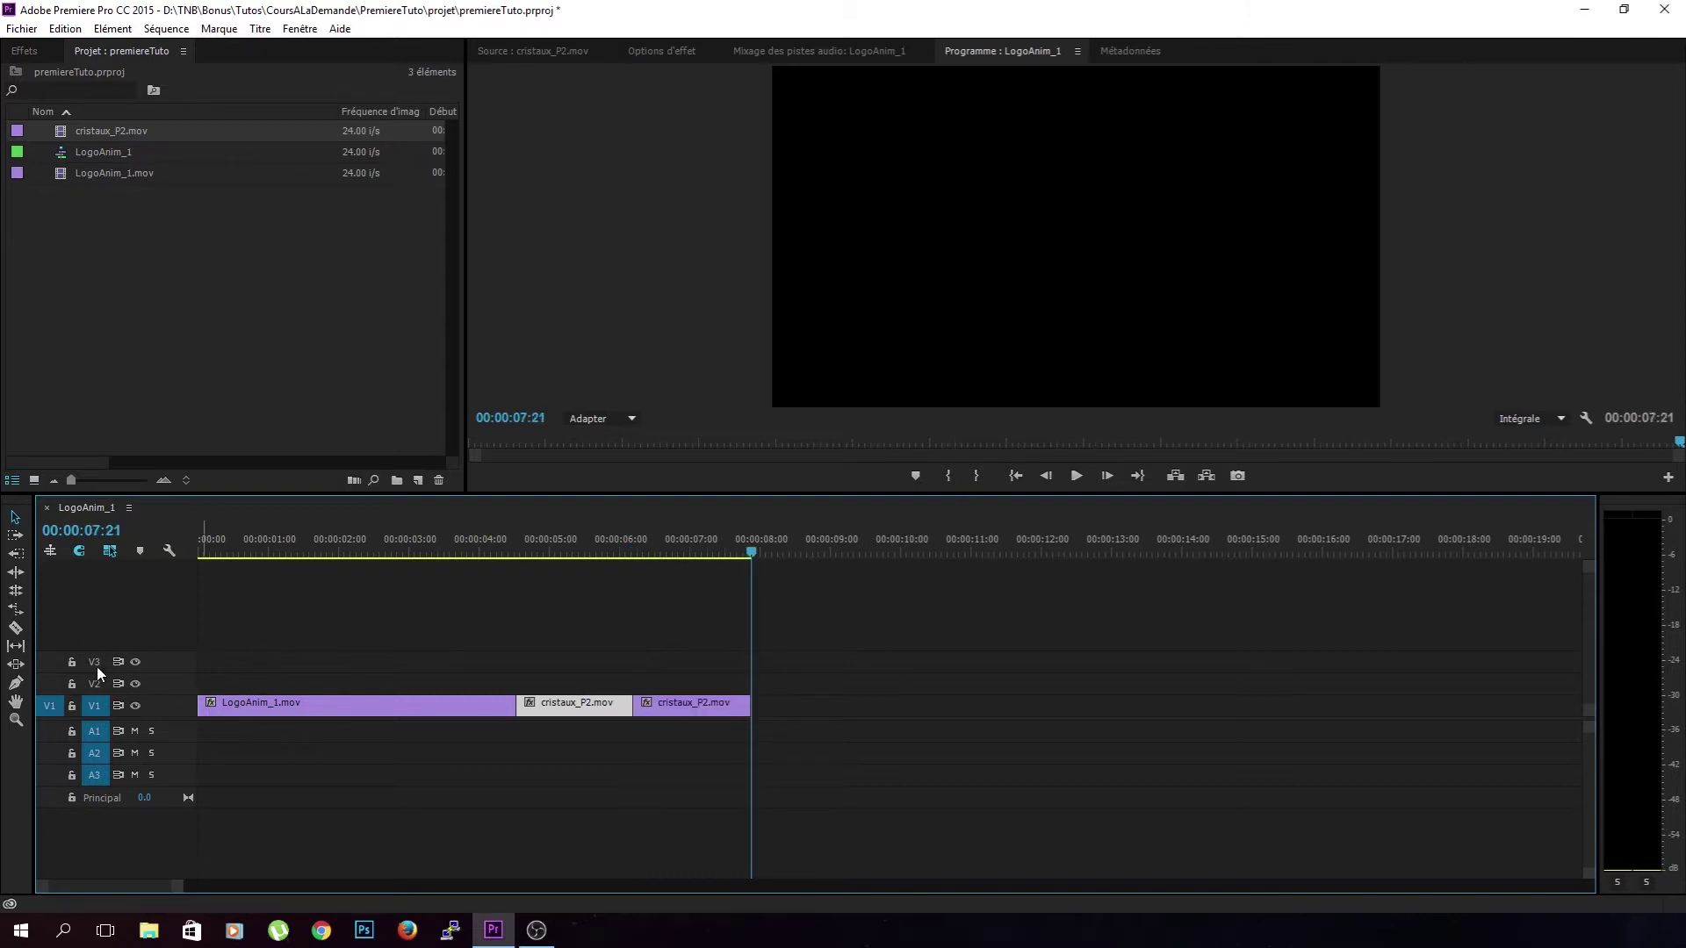
{"action": "key", "text": "ctrl+v"}
{"action": "key", "text": "ctrl+v"}
{"action": "key", "text": "ctrl+v"}
{"action": "key", "text": "ctrl+v"}
{"action": "key", "text": "ctrl+v"}
{"action": "key", "text": "ctrl+v"}
{"action": "key", "text": "ctrl+v"}
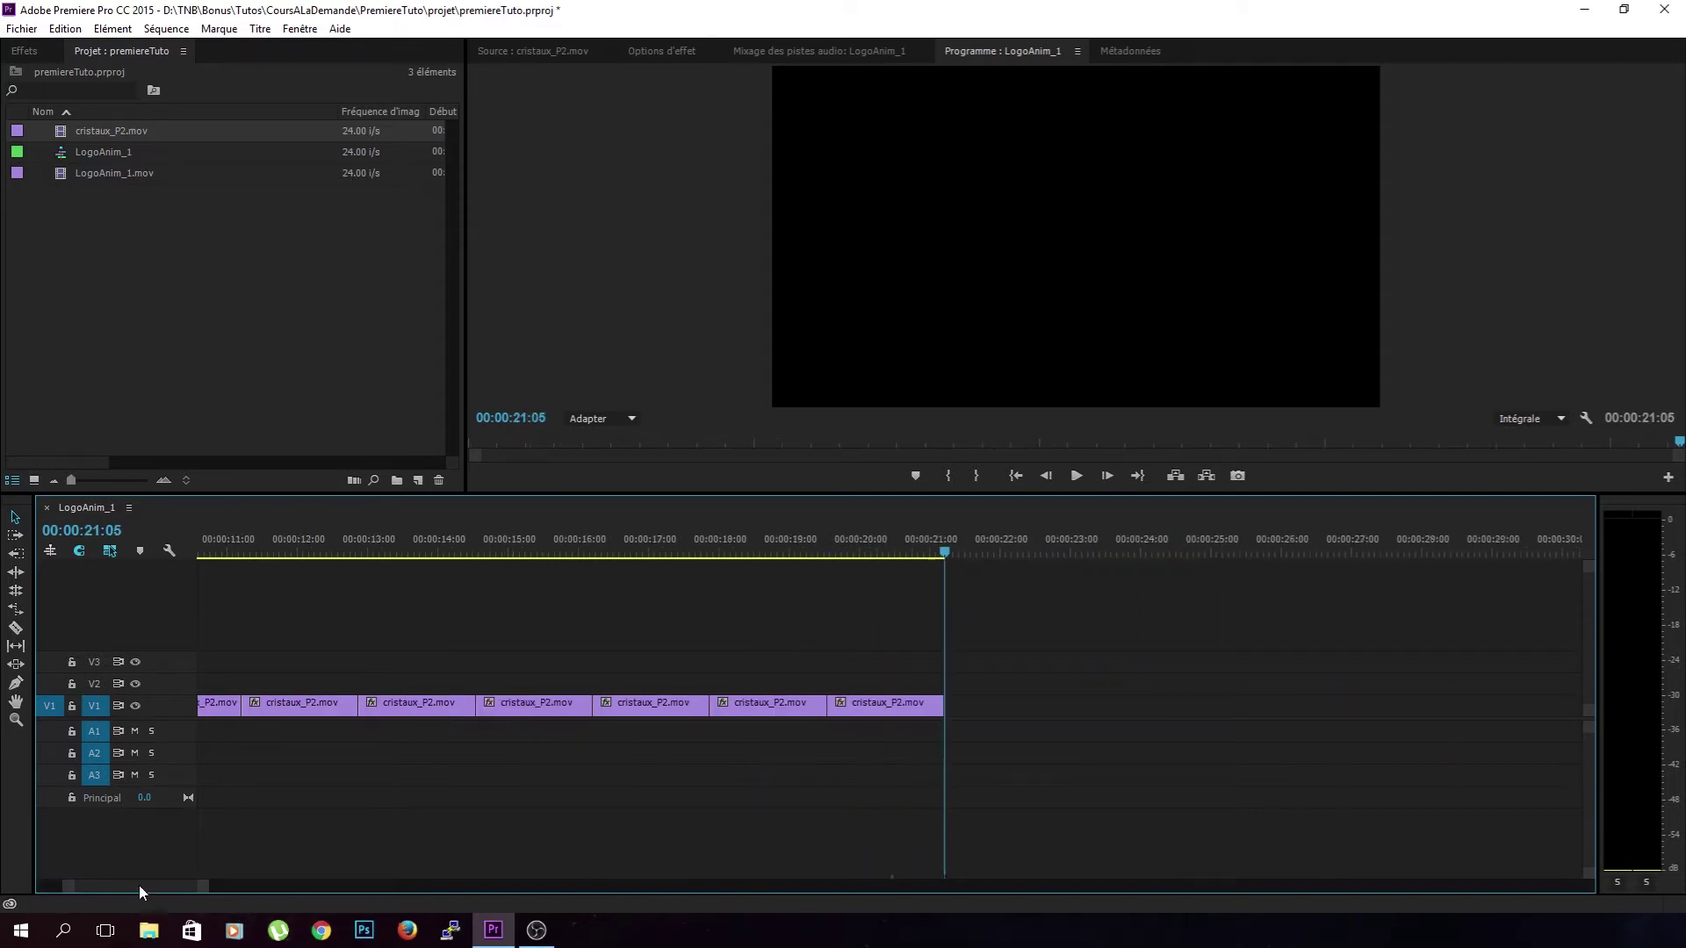
{"action": "left_click_drag", "start_coordinate": [138, 885], "coordinate": [113, 885]}
- Delete the first cristaux_P2.mov copy after the logo, leaving a gap
{"action": "left_click", "coordinate": [583, 546]}
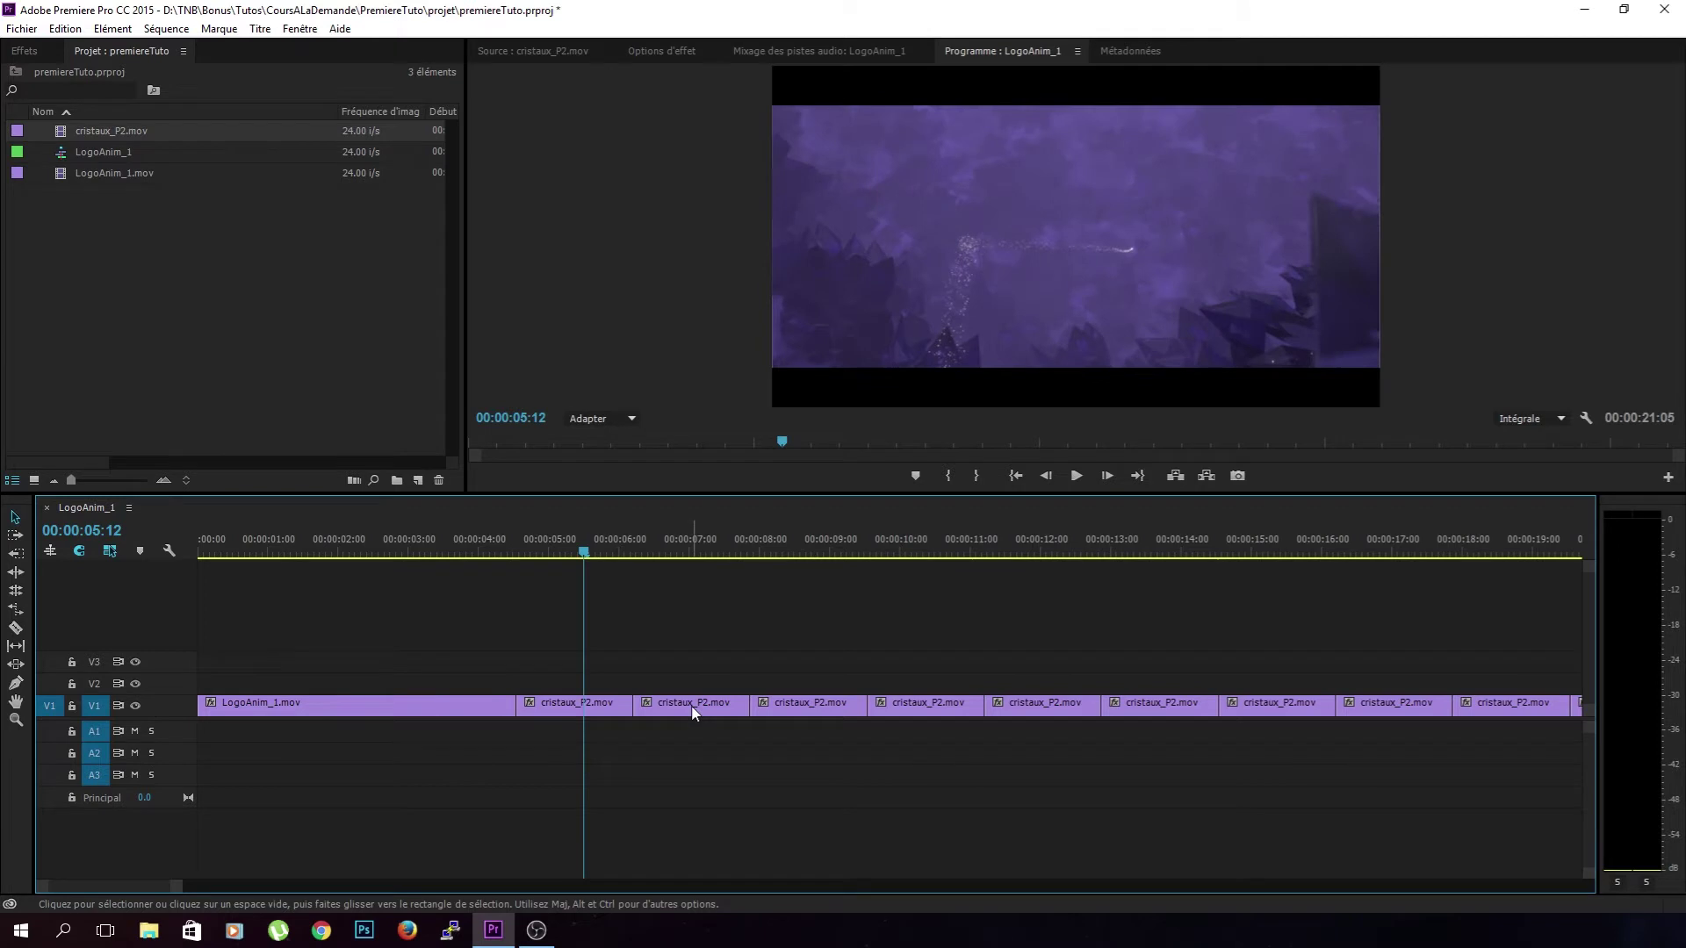
{"action": "left_click", "coordinate": [563, 708]}
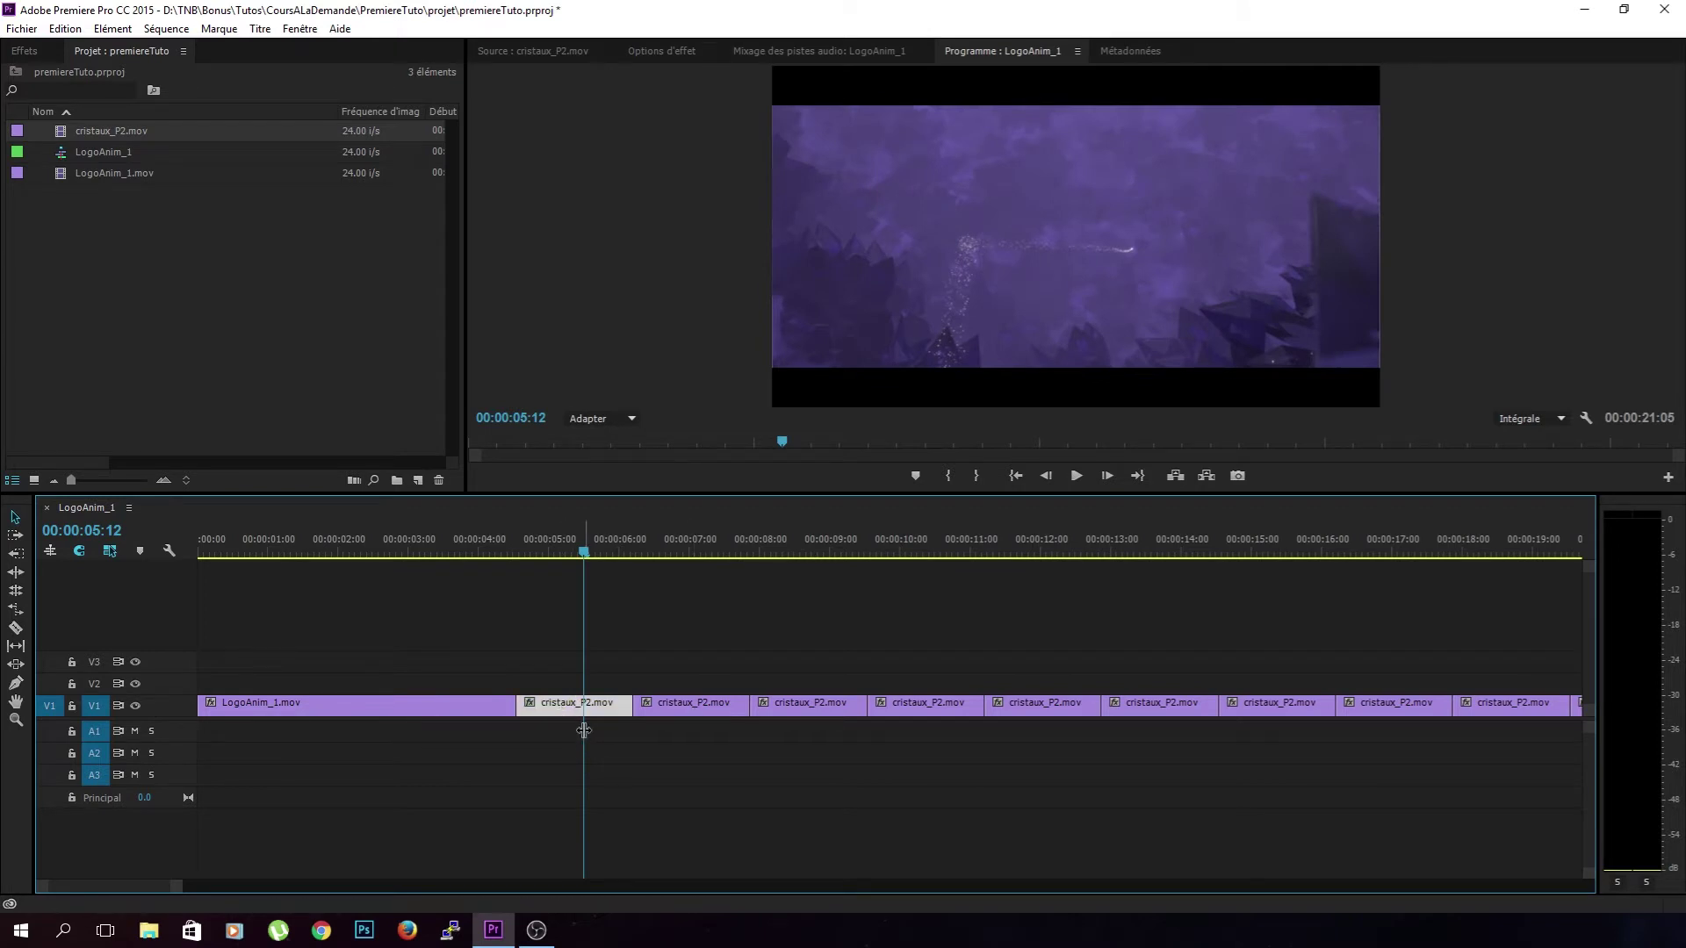
{"action": "key", "text": "Delete"}
{"action": "left_click_drag", "start_coordinate": [693, 702], "coordinate": [564, 705]}
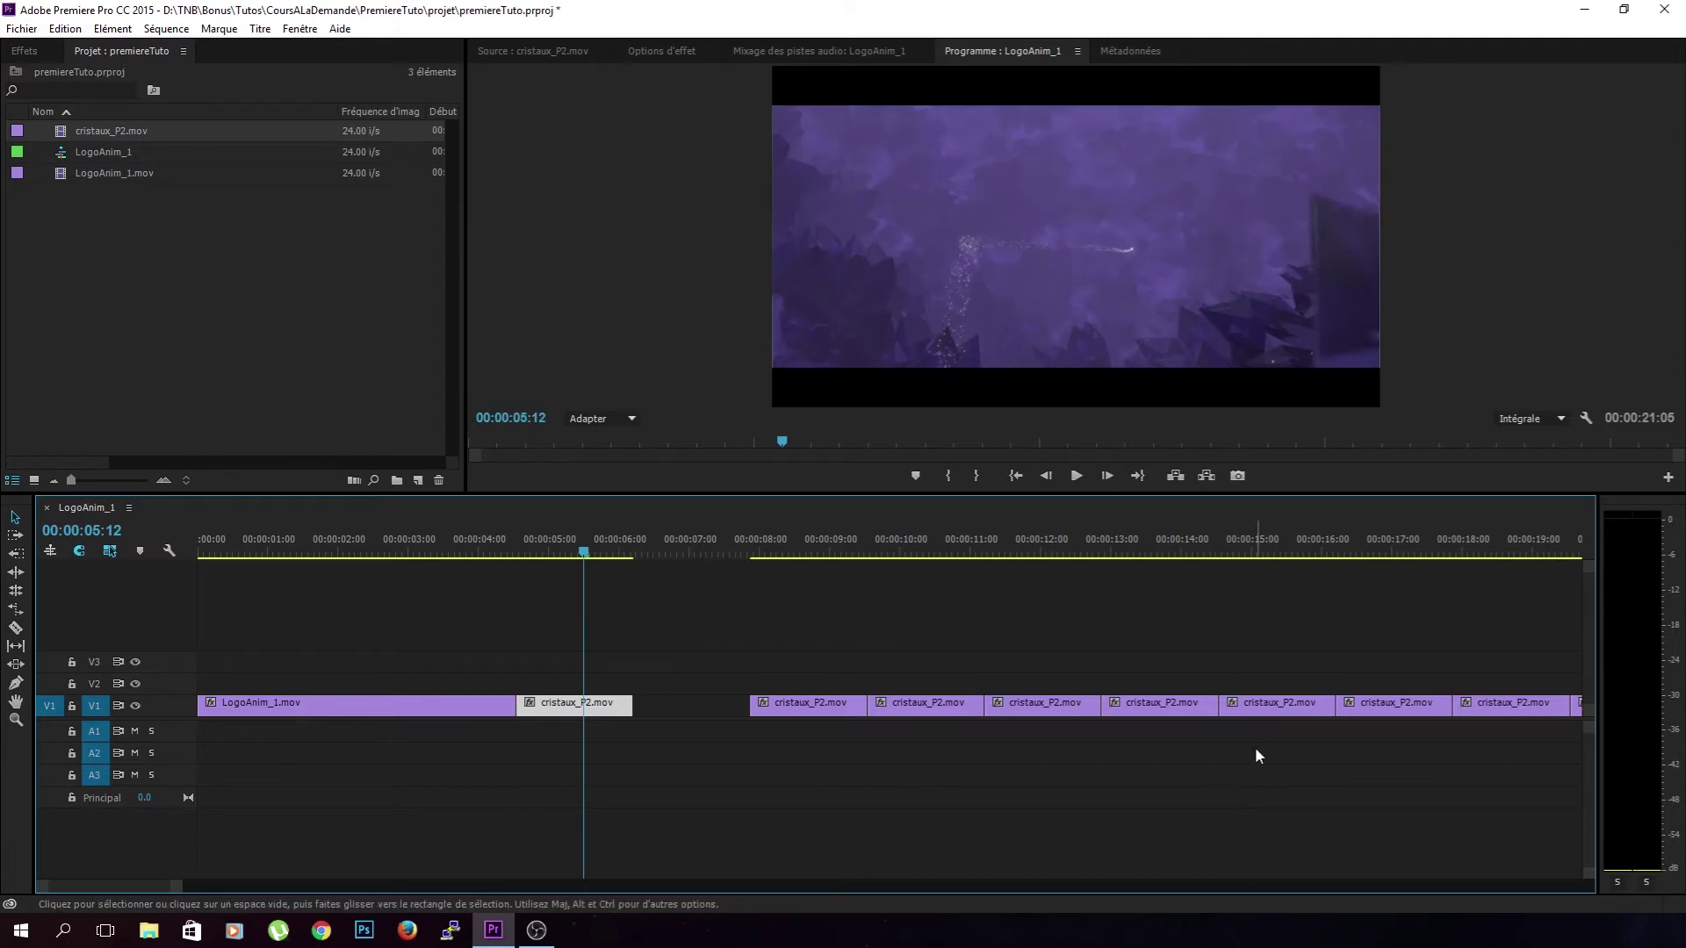
{"action": "key", "text": "ctrl+z"}
- Track-select the following crystals clips and slide them left to close the gap
{"action": "key", "text": "a"}
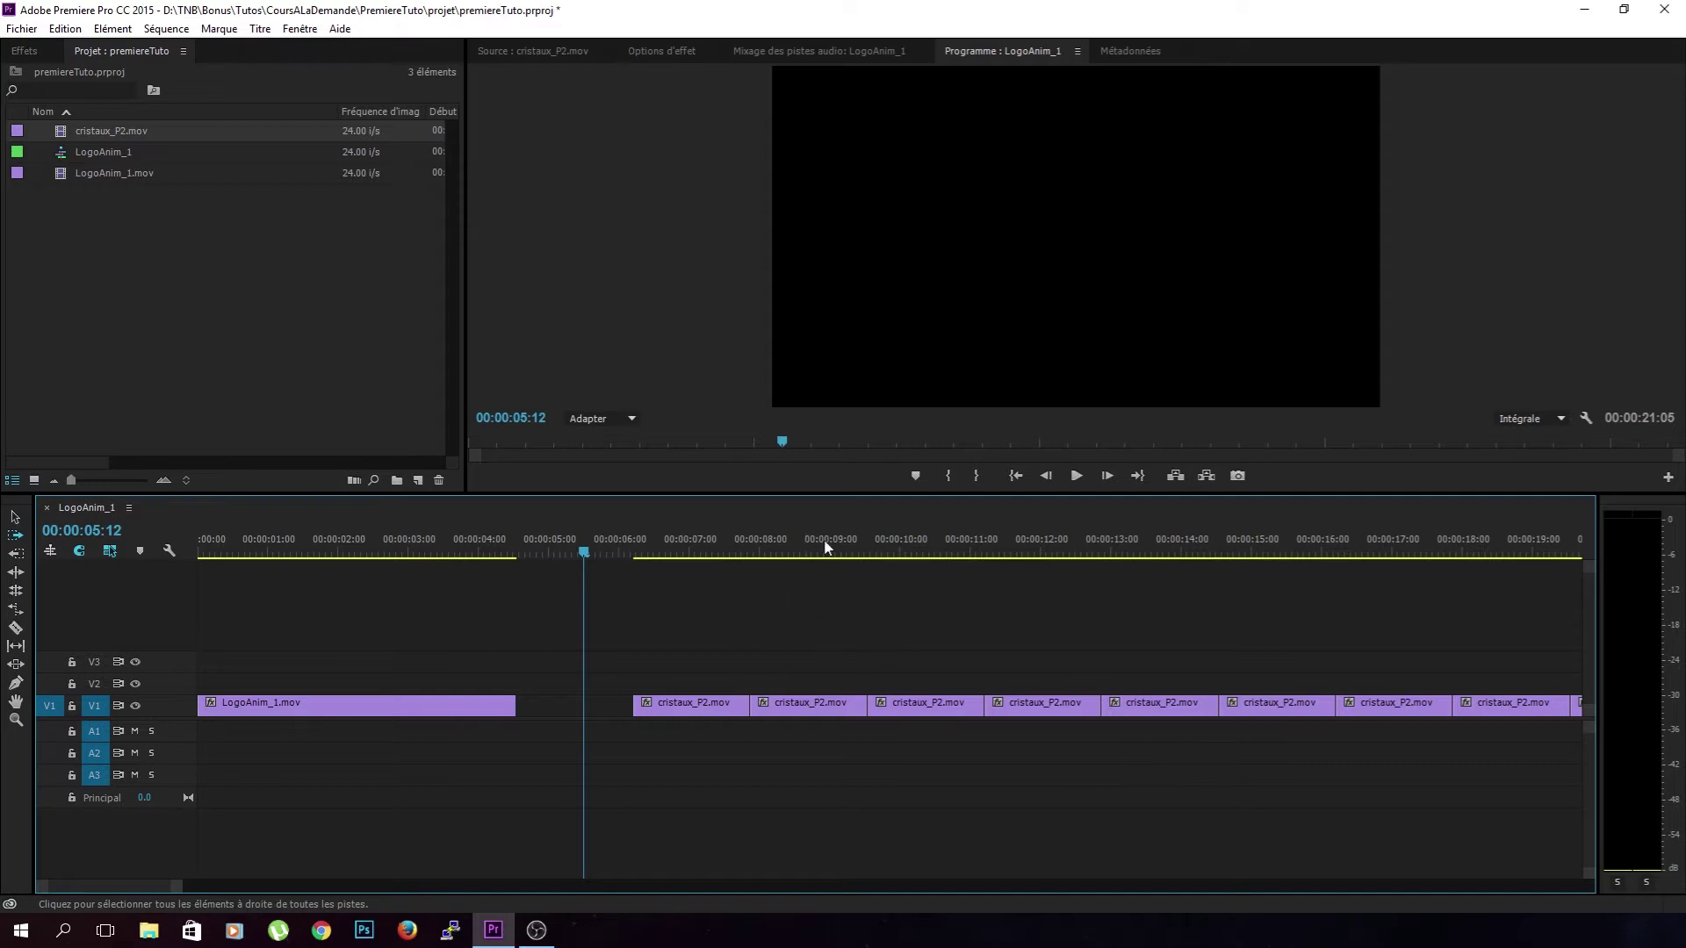
{"action": "left_click", "coordinate": [645, 713]}
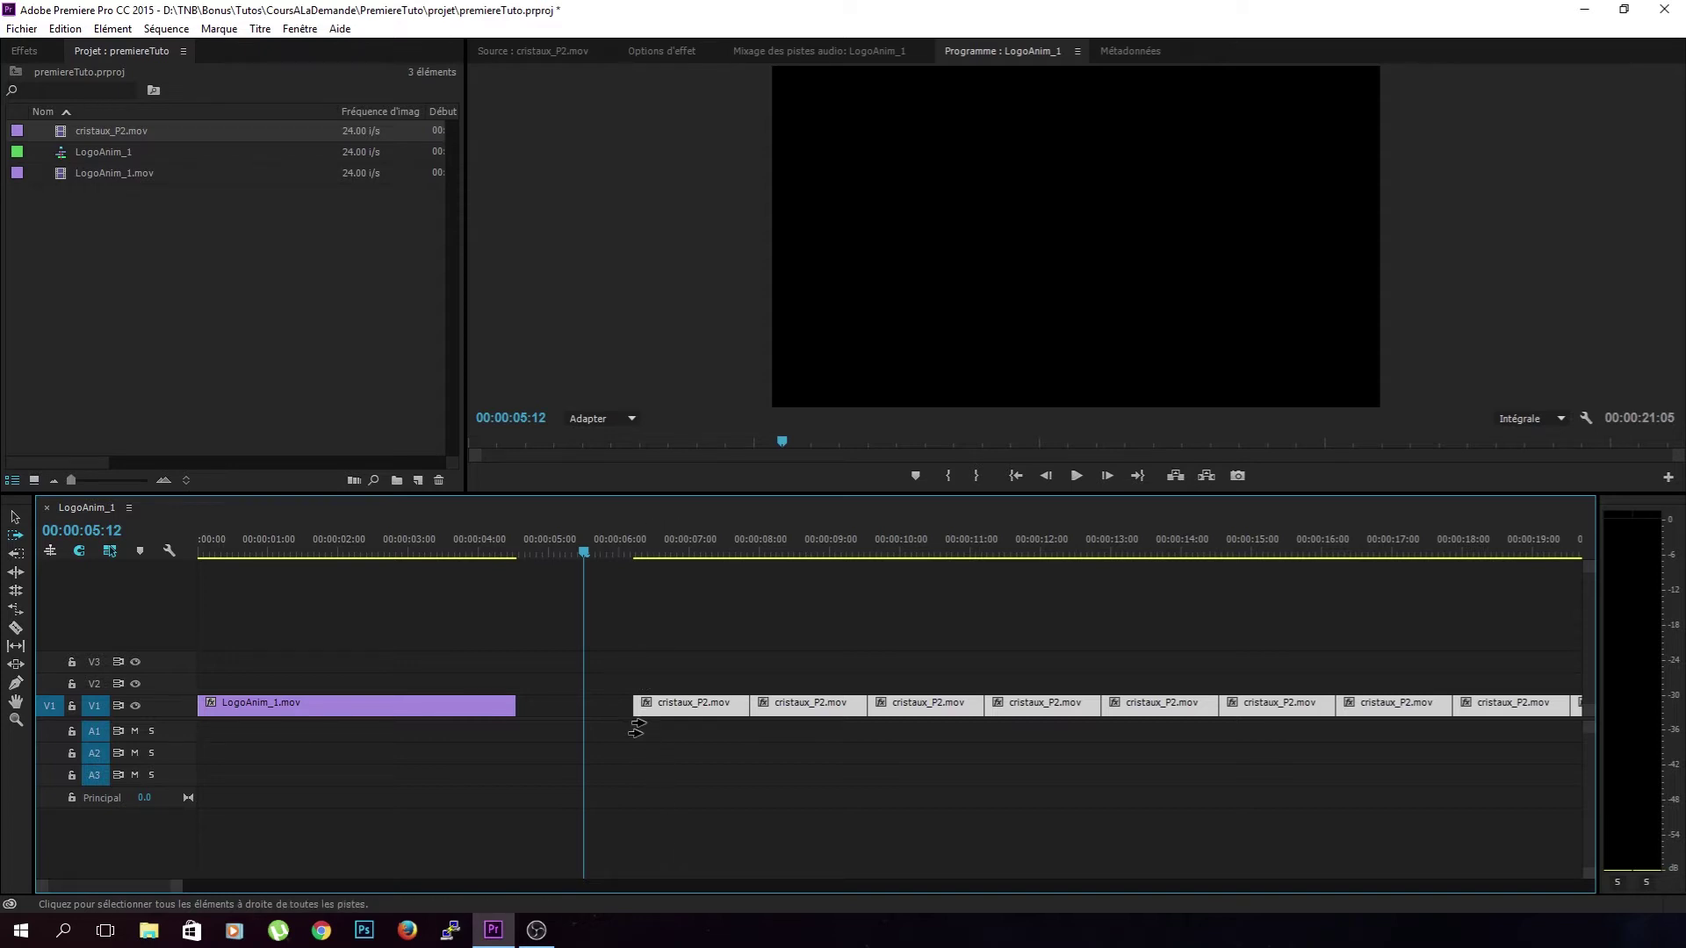
{"action": "key", "text": "v"}
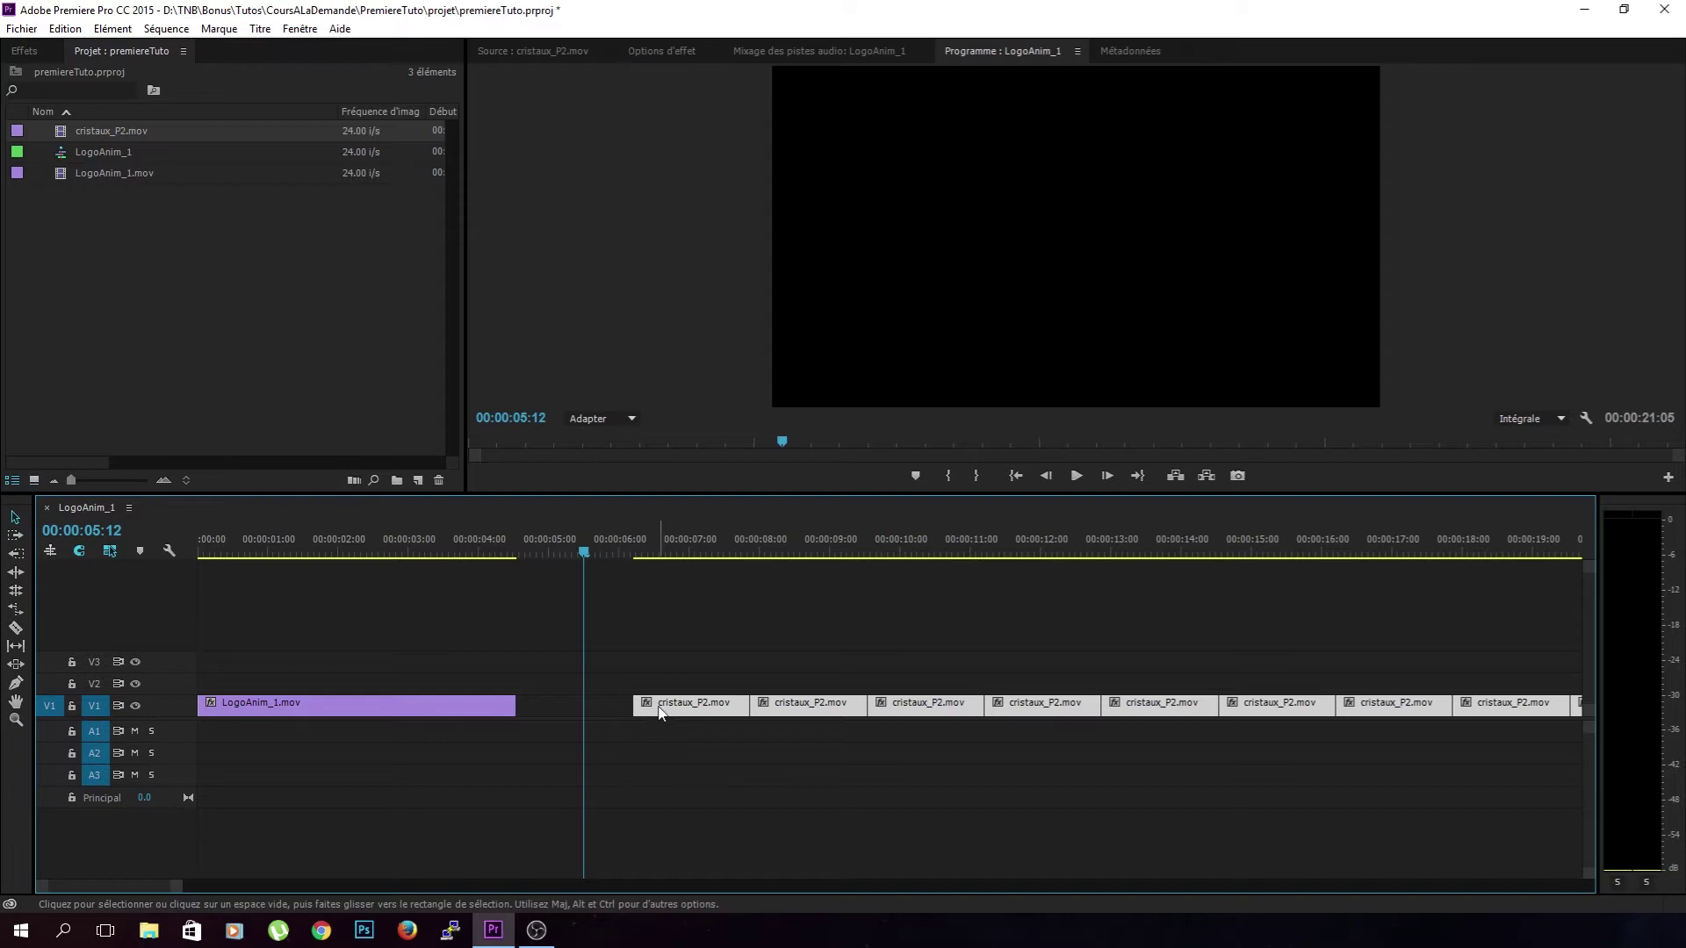
{"action": "left_click_drag", "start_coordinate": [660, 708], "coordinate": [544, 709]}
{"action": "left_click_drag", "start_coordinate": [142, 882], "coordinate": [125, 883]}
{"action": "left_click", "coordinate": [1080, 755]}
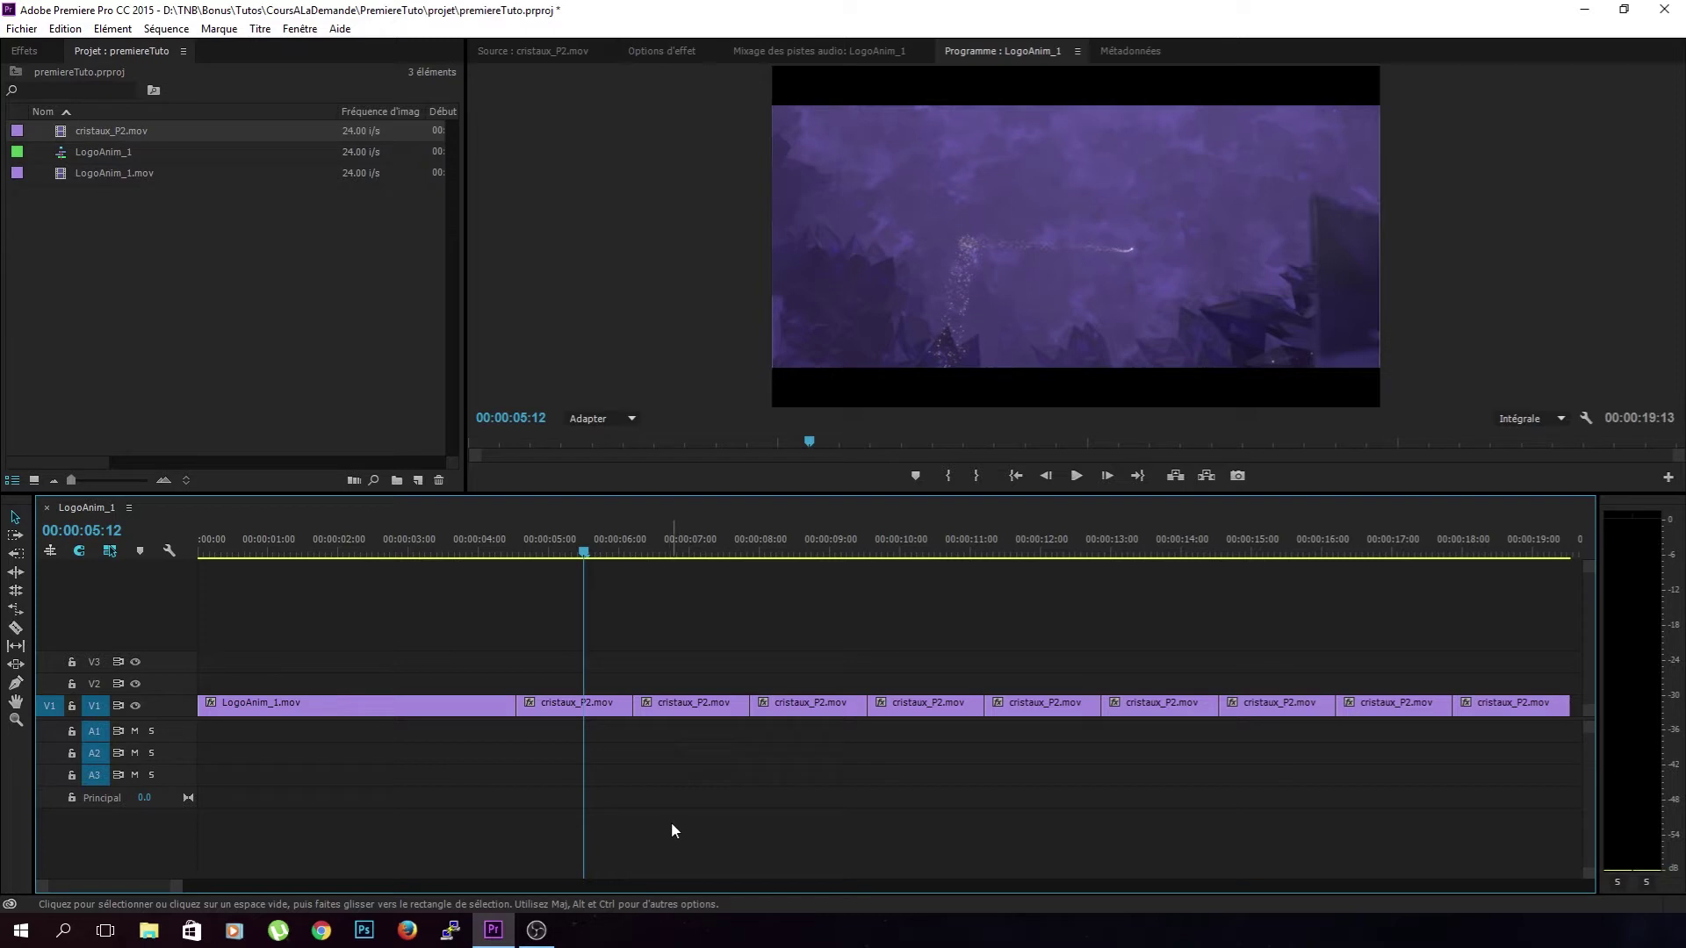
- Inspect the logo-to-crystals cut, parking the playhead at 00:00:05:02
{"action": "key", "text": "="}
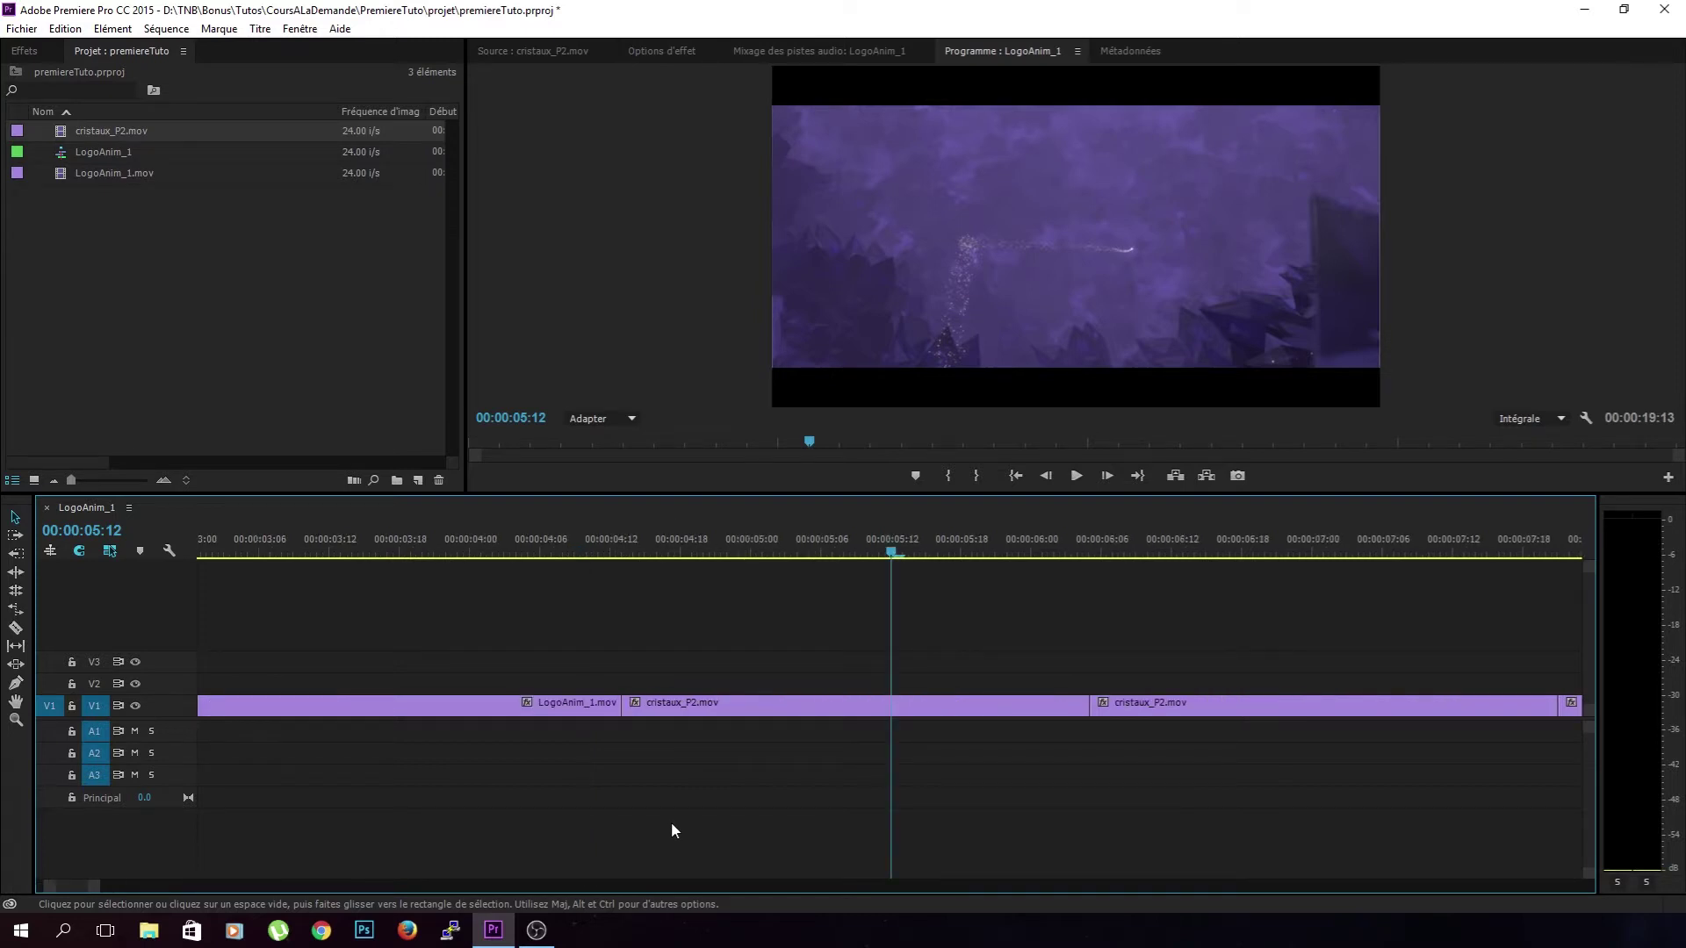
{"action": "key", "text": "="}
{"action": "key", "text": "minus"}
{"action": "key", "text": "minus"}
{"action": "key", "text": "minus"}
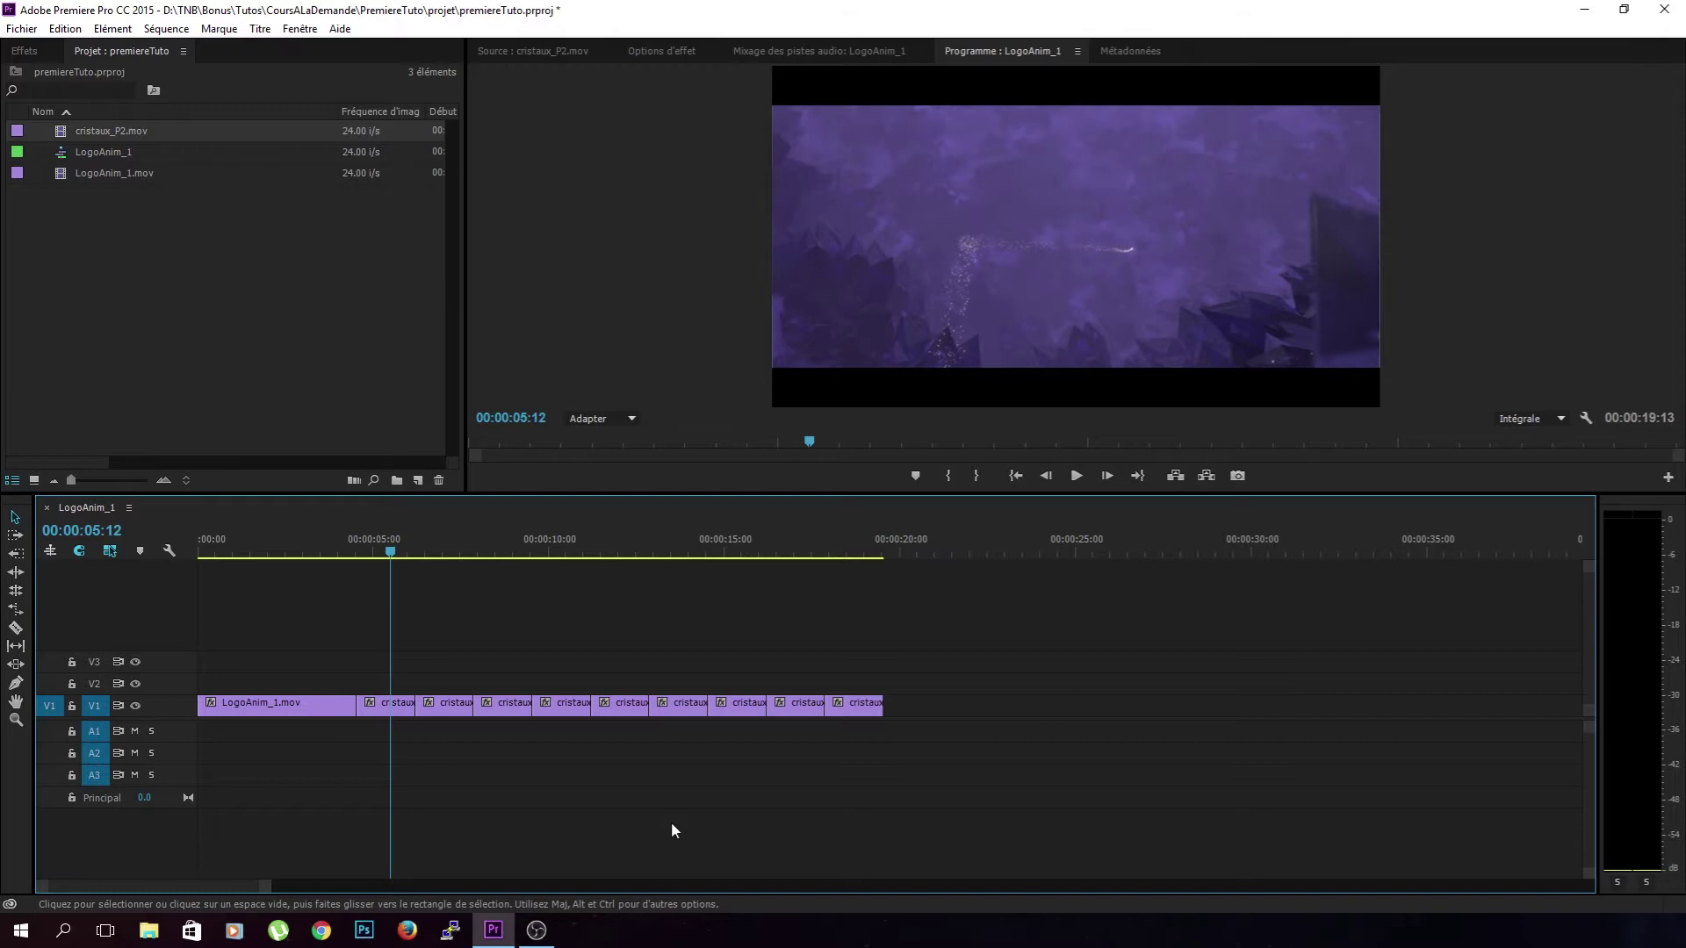
{"action": "key", "text": "backslash"}
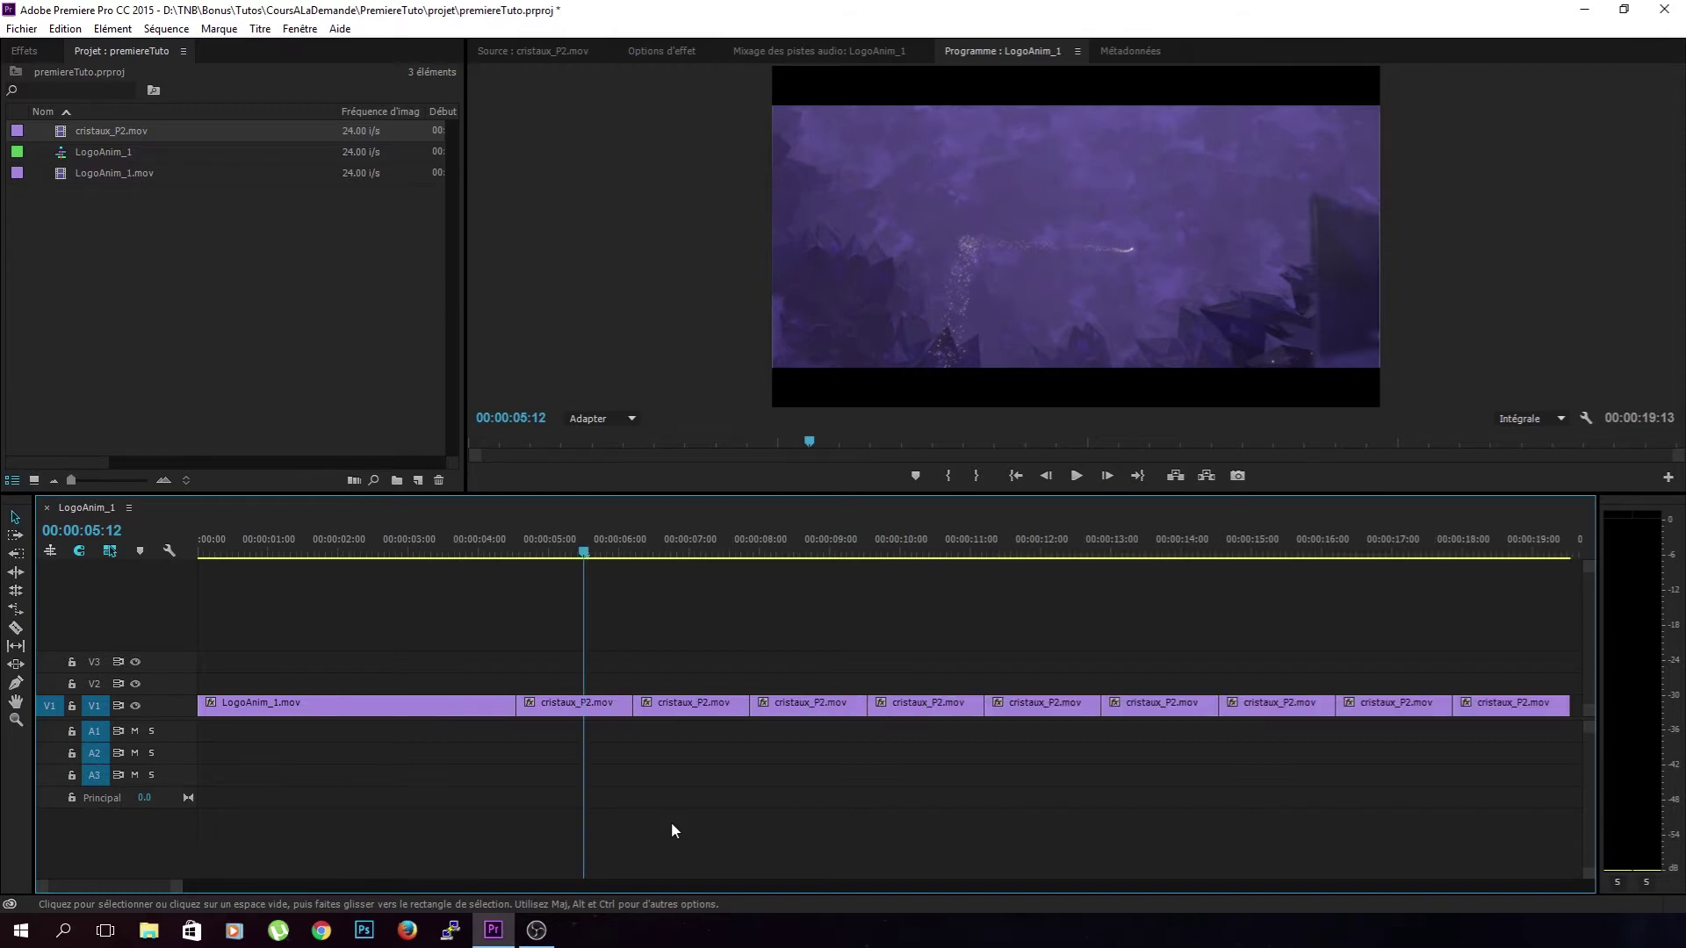
{"action": "key", "text": "minus"}
{"action": "key", "text": "minus"}
{"action": "key", "text": "equal"}
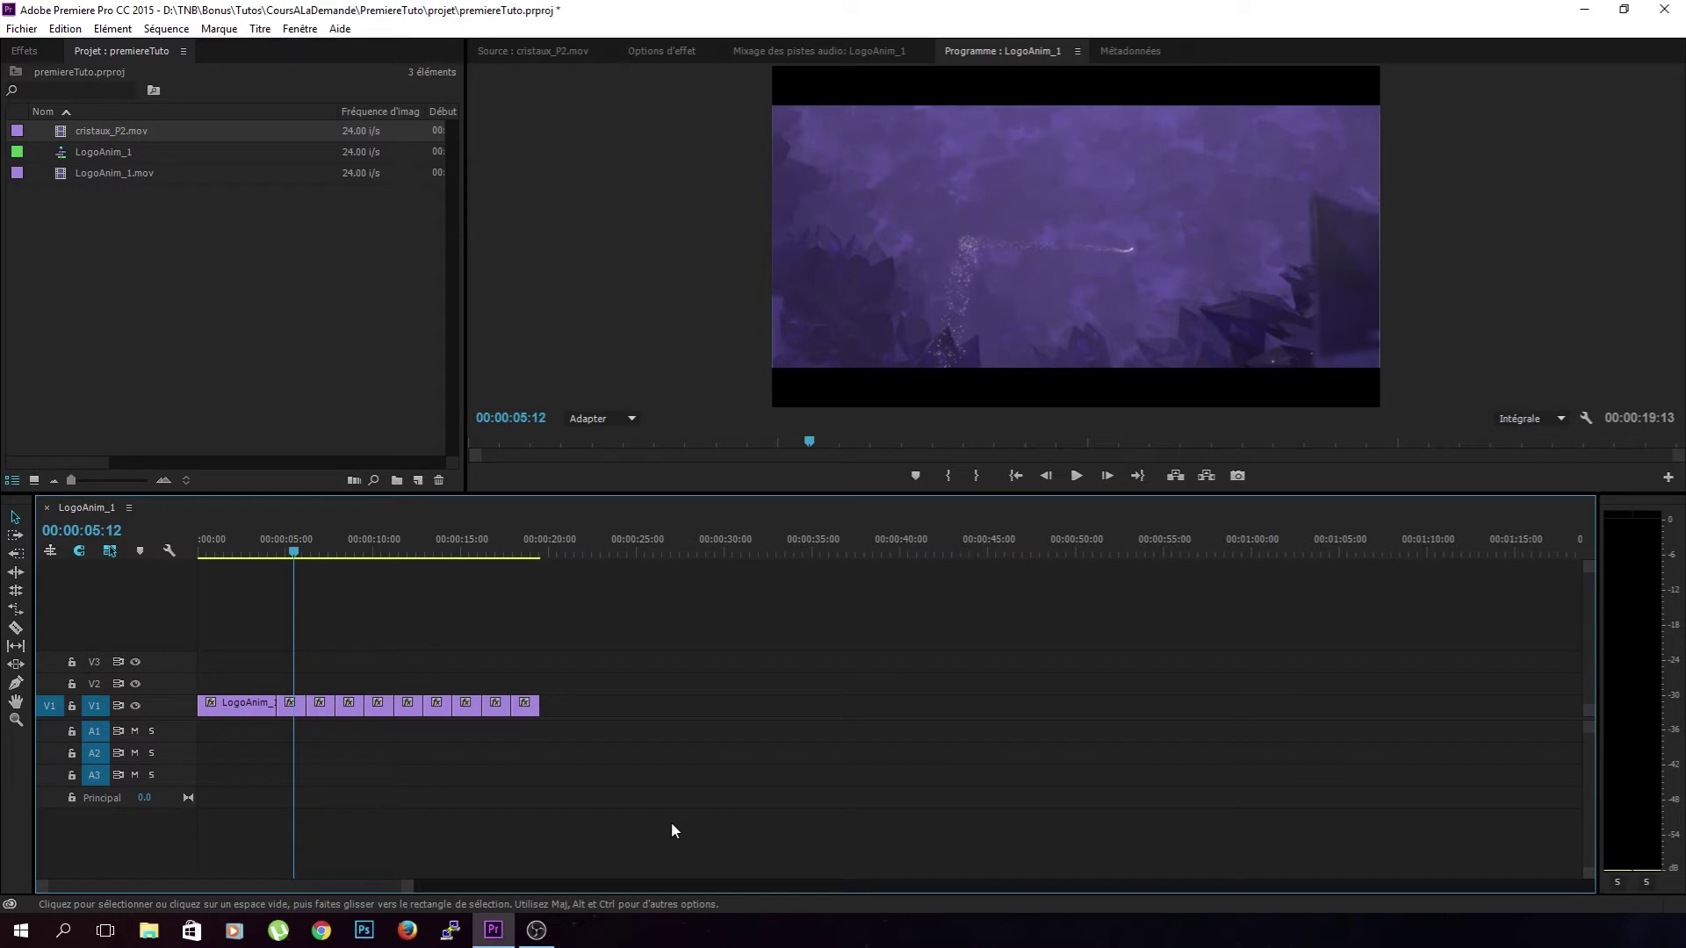
{"action": "key", "text": "equal"}
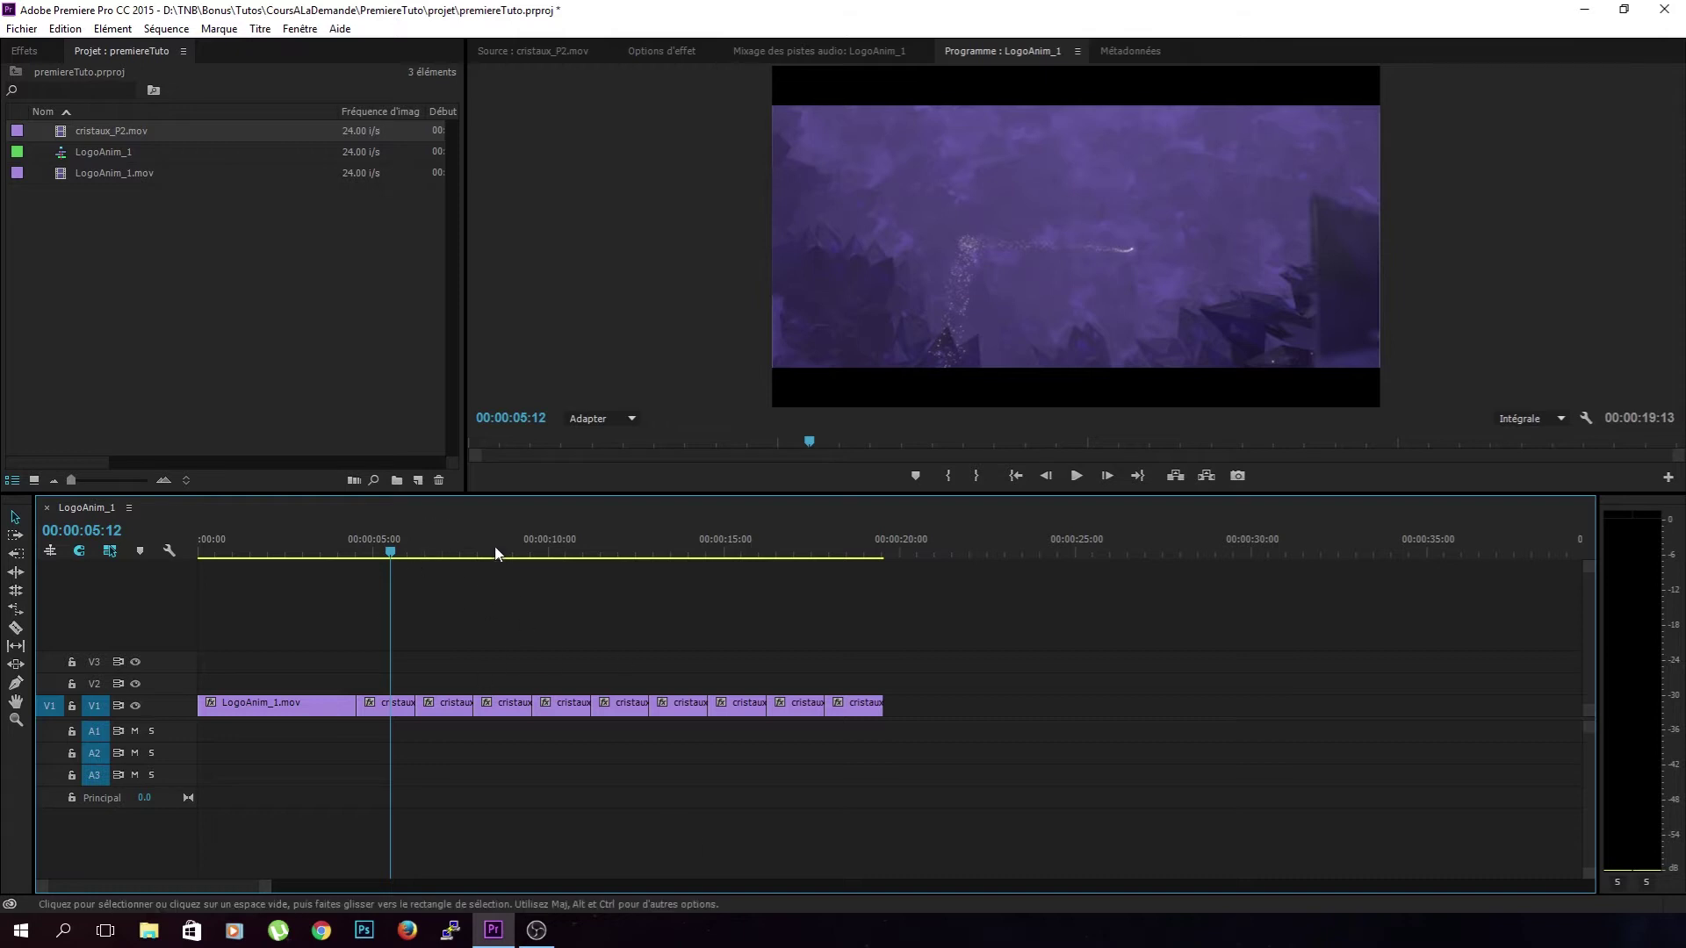
{"action": "left_click_drag", "start_coordinate": [382, 551], "coordinate": [386, 561]}
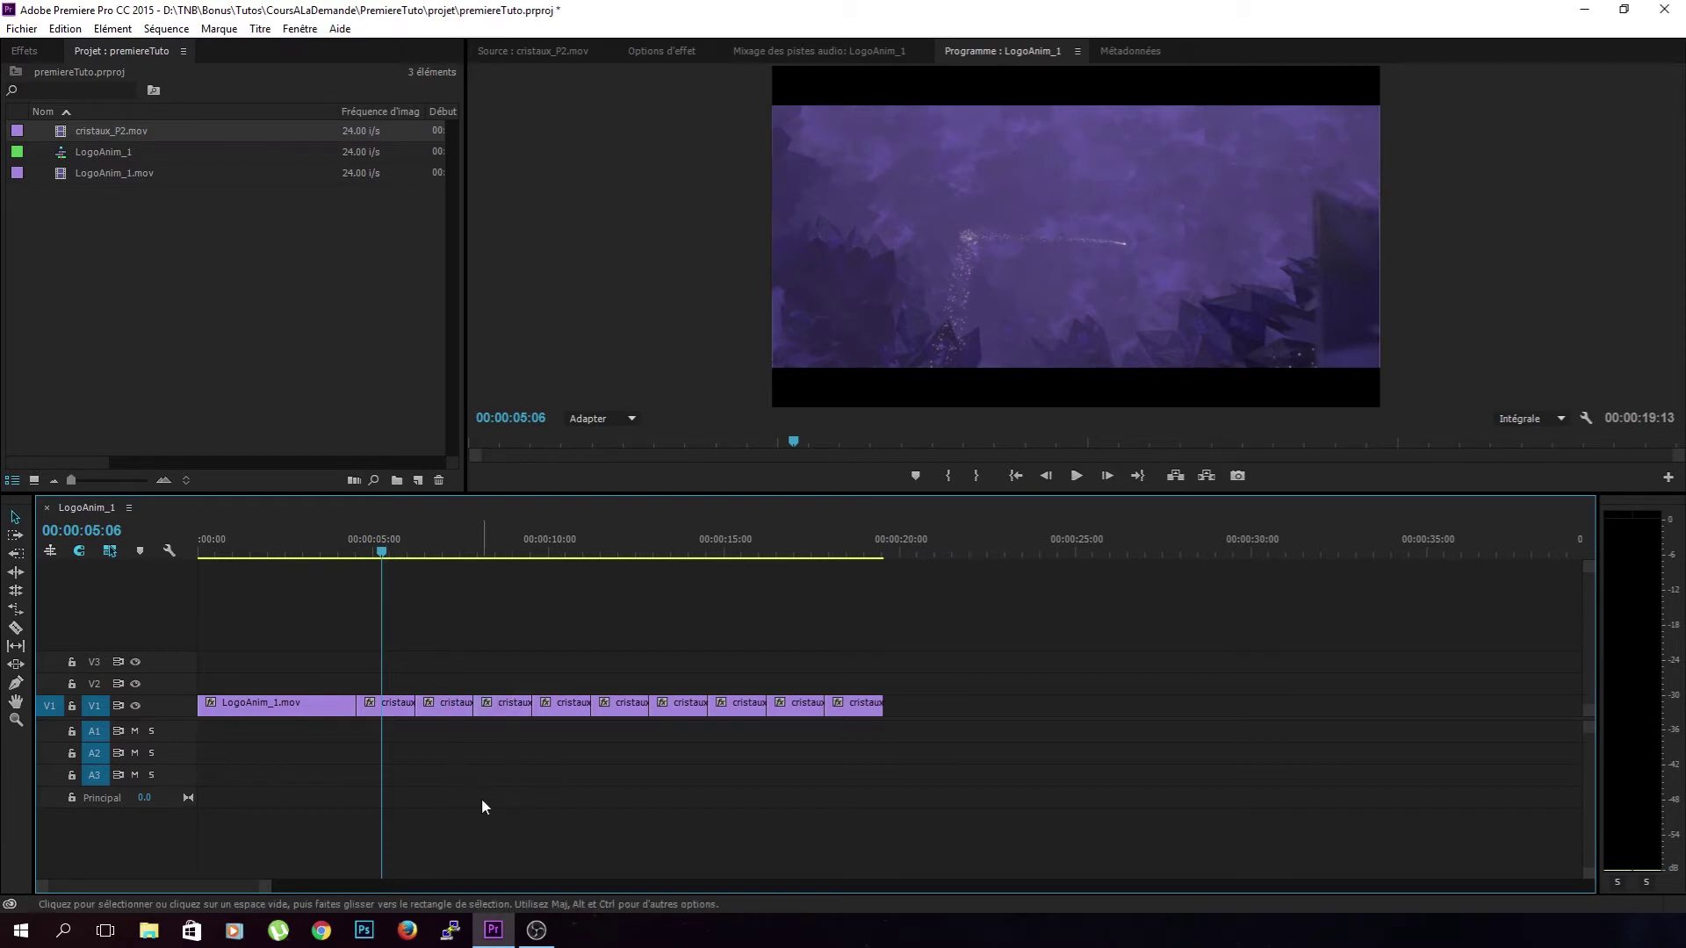
{"action": "left_click", "coordinate": [378, 552]}
{"action": "key", "text": "backslash"}
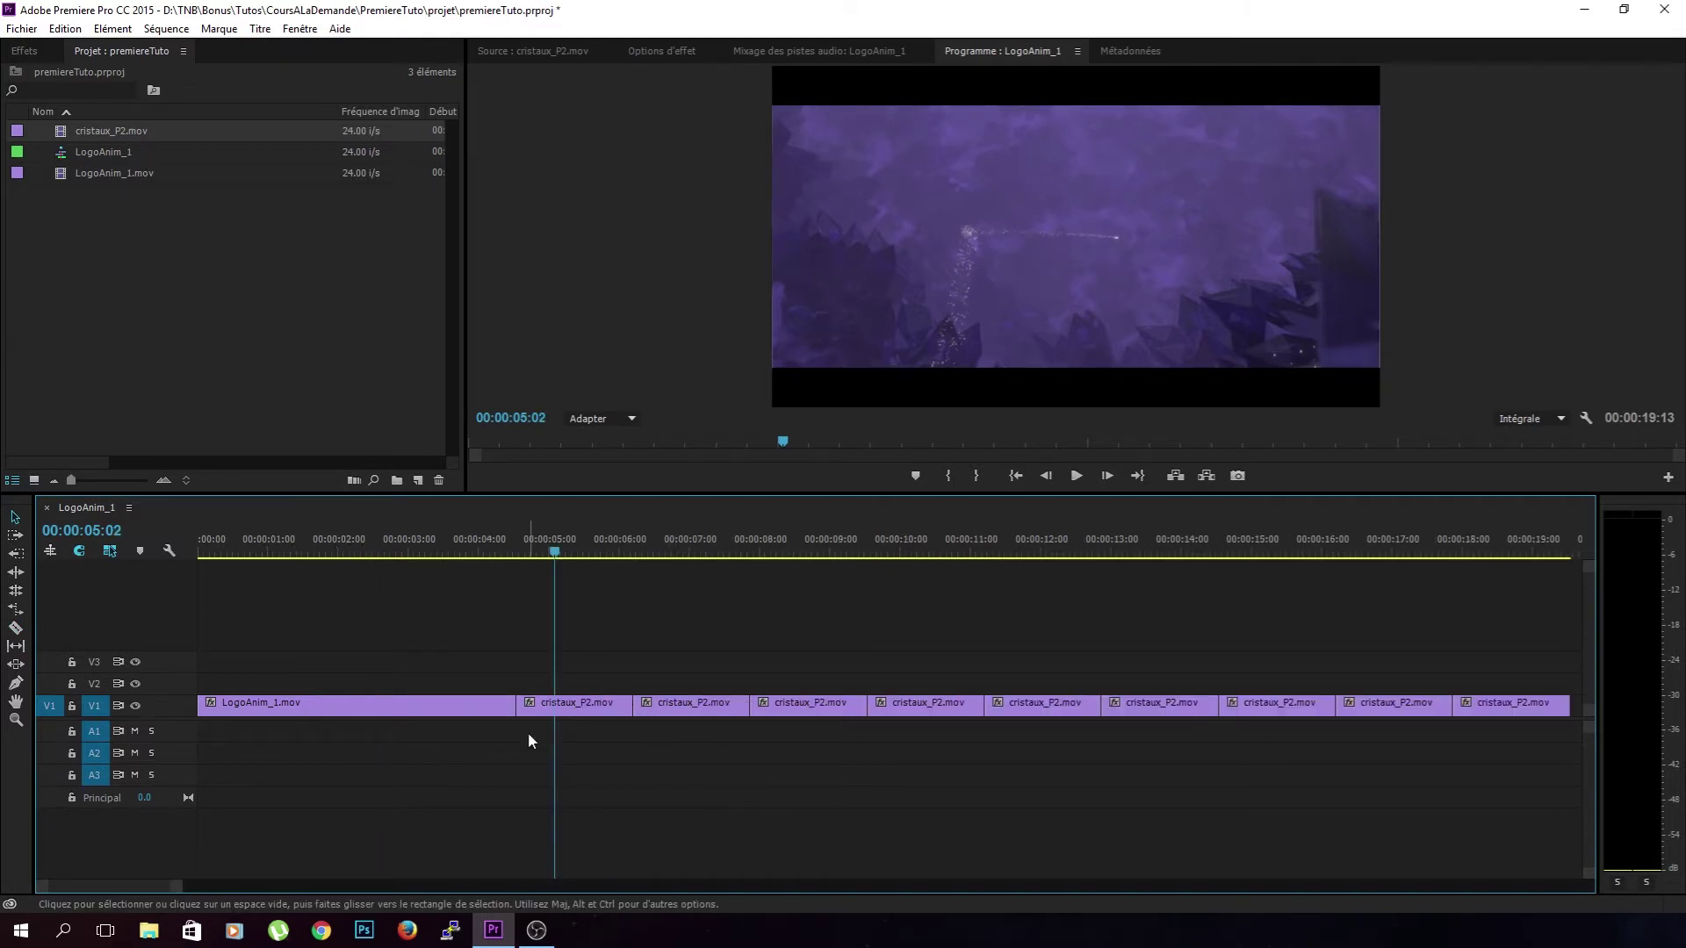
- Roll the logo/crystals cut earlier with the Rolling Edit tool
{"action": "key", "text": "n"}
{"action": "mouse_move", "coordinate": [493, 707]}
{"action": "left_mouse_down"}
{"action": "mouse_move", "coordinate": [447, 733]}
{"action": "mouse_move", "coordinate": [485, 728]}
{"action": "left_mouse_up"}
{"action": "mouse_move", "coordinate": [489, 551]}
{"action": "left_mouse_down"}
{"action": "mouse_move", "coordinate": [467, 566]}
{"action": "mouse_move", "coordinate": [508, 583]}
{"action": "left_mouse_up"}
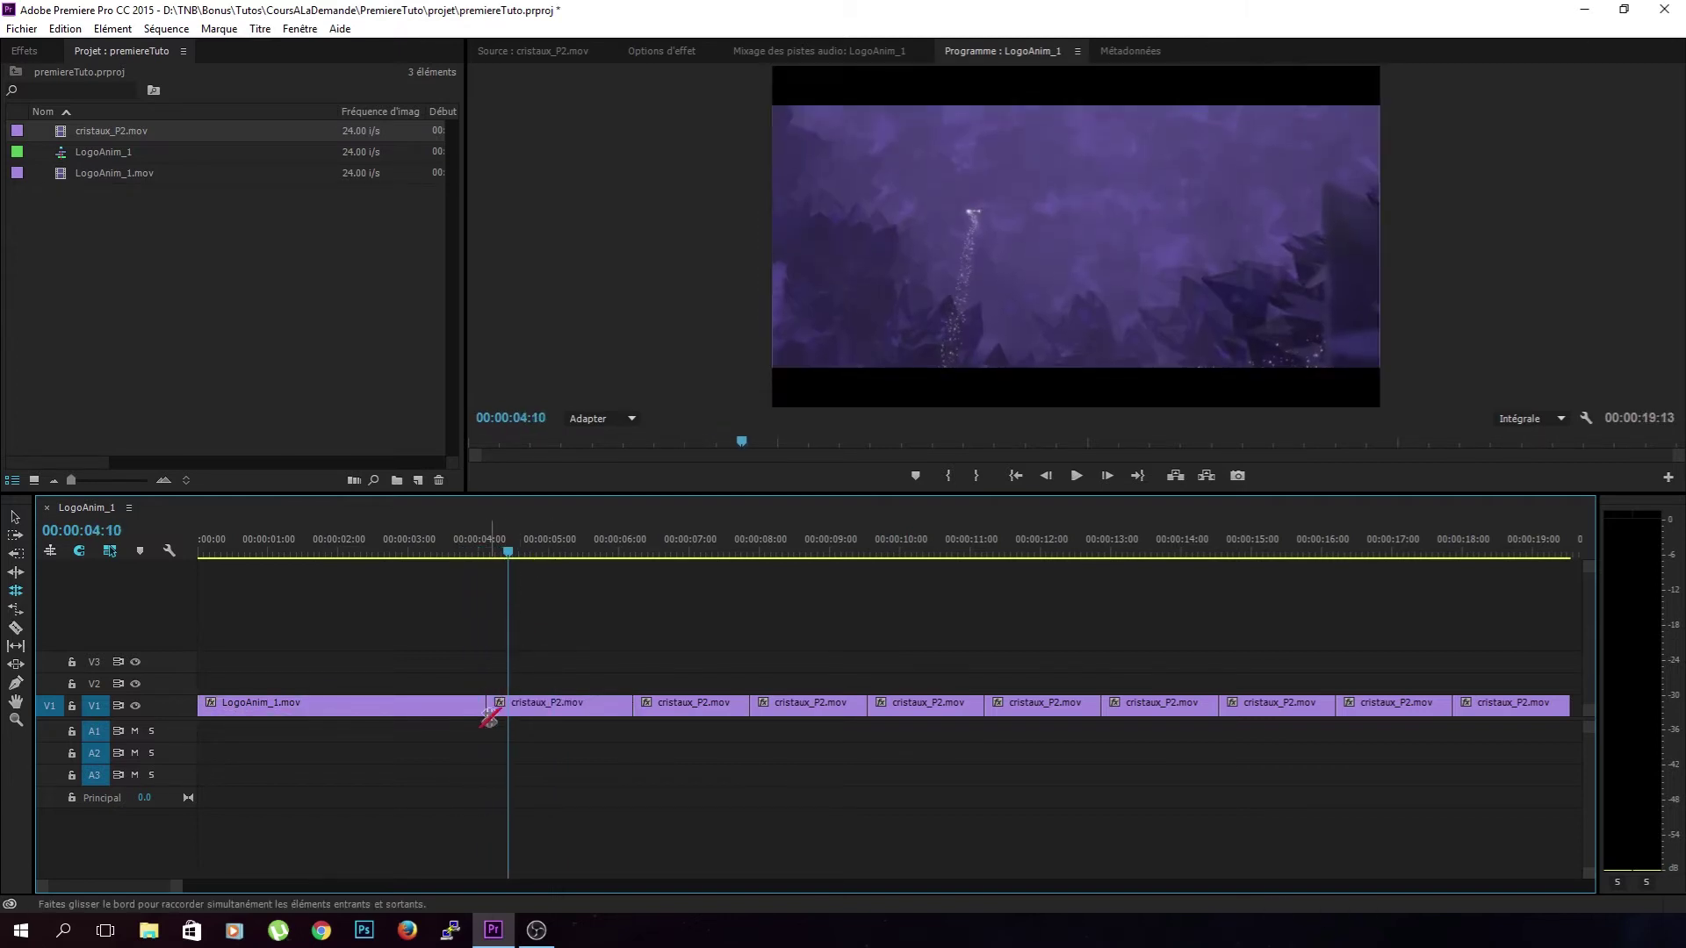
- Roll the cut slightly again and select the logo/crystals edit point for trimming
{"action": "left_click_drag", "start_coordinate": [489, 717], "coordinate": [473, 718]}
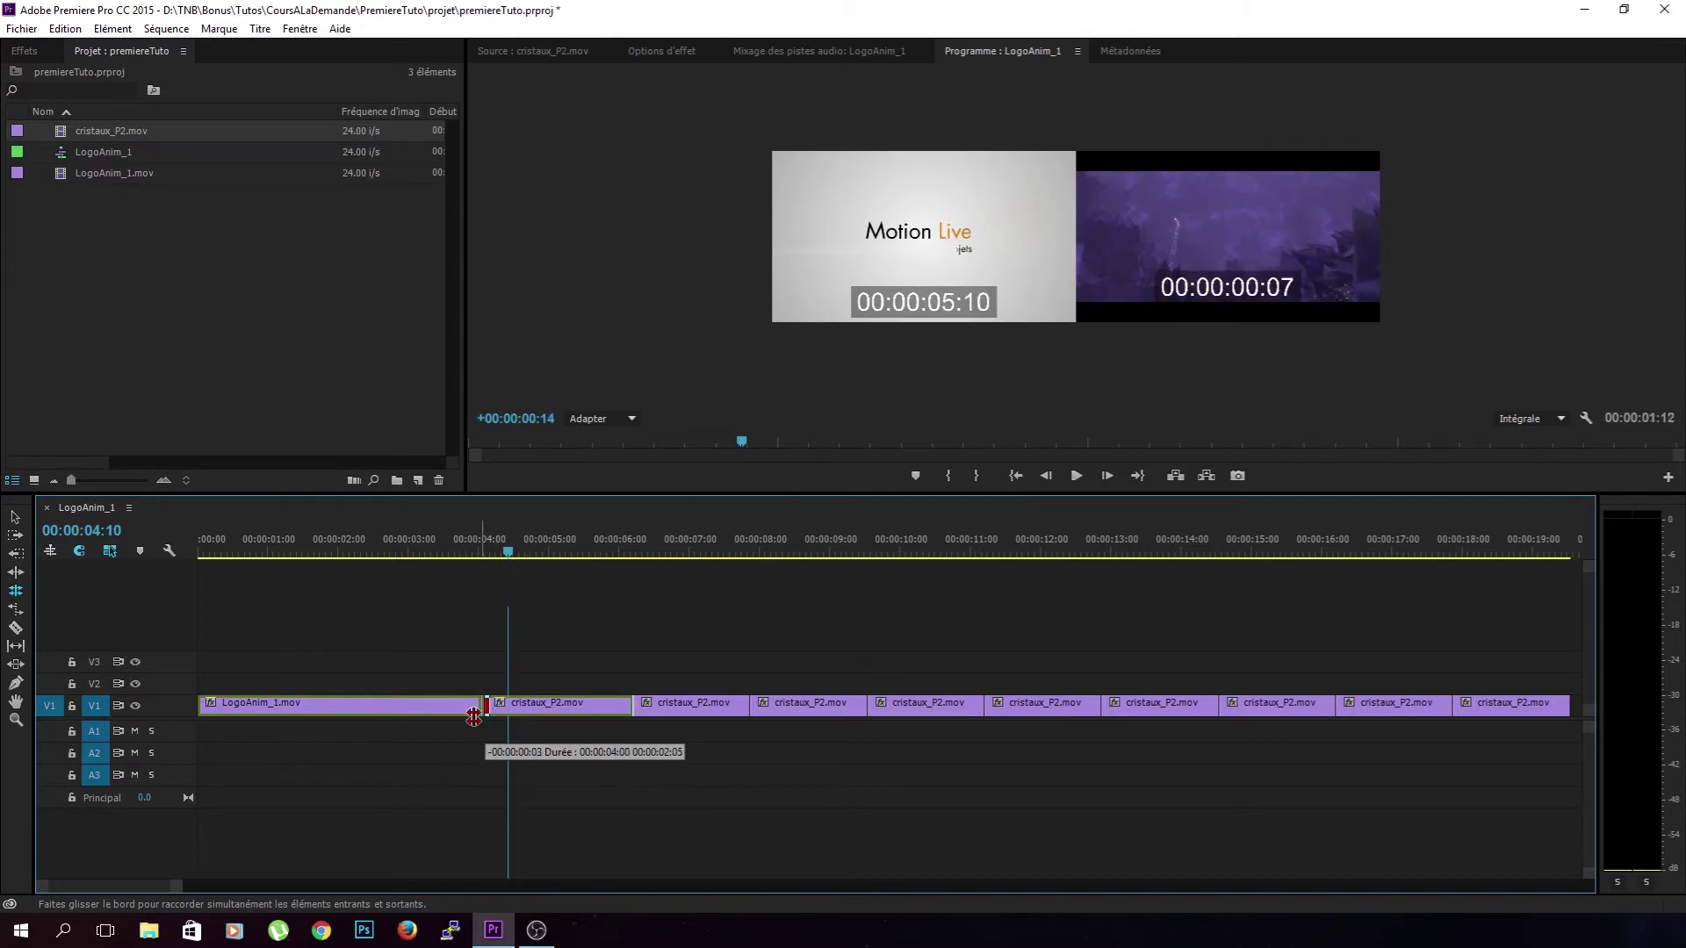
{"action": "left_click_drag", "start_coordinate": [474, 717], "coordinate": [494, 720]}
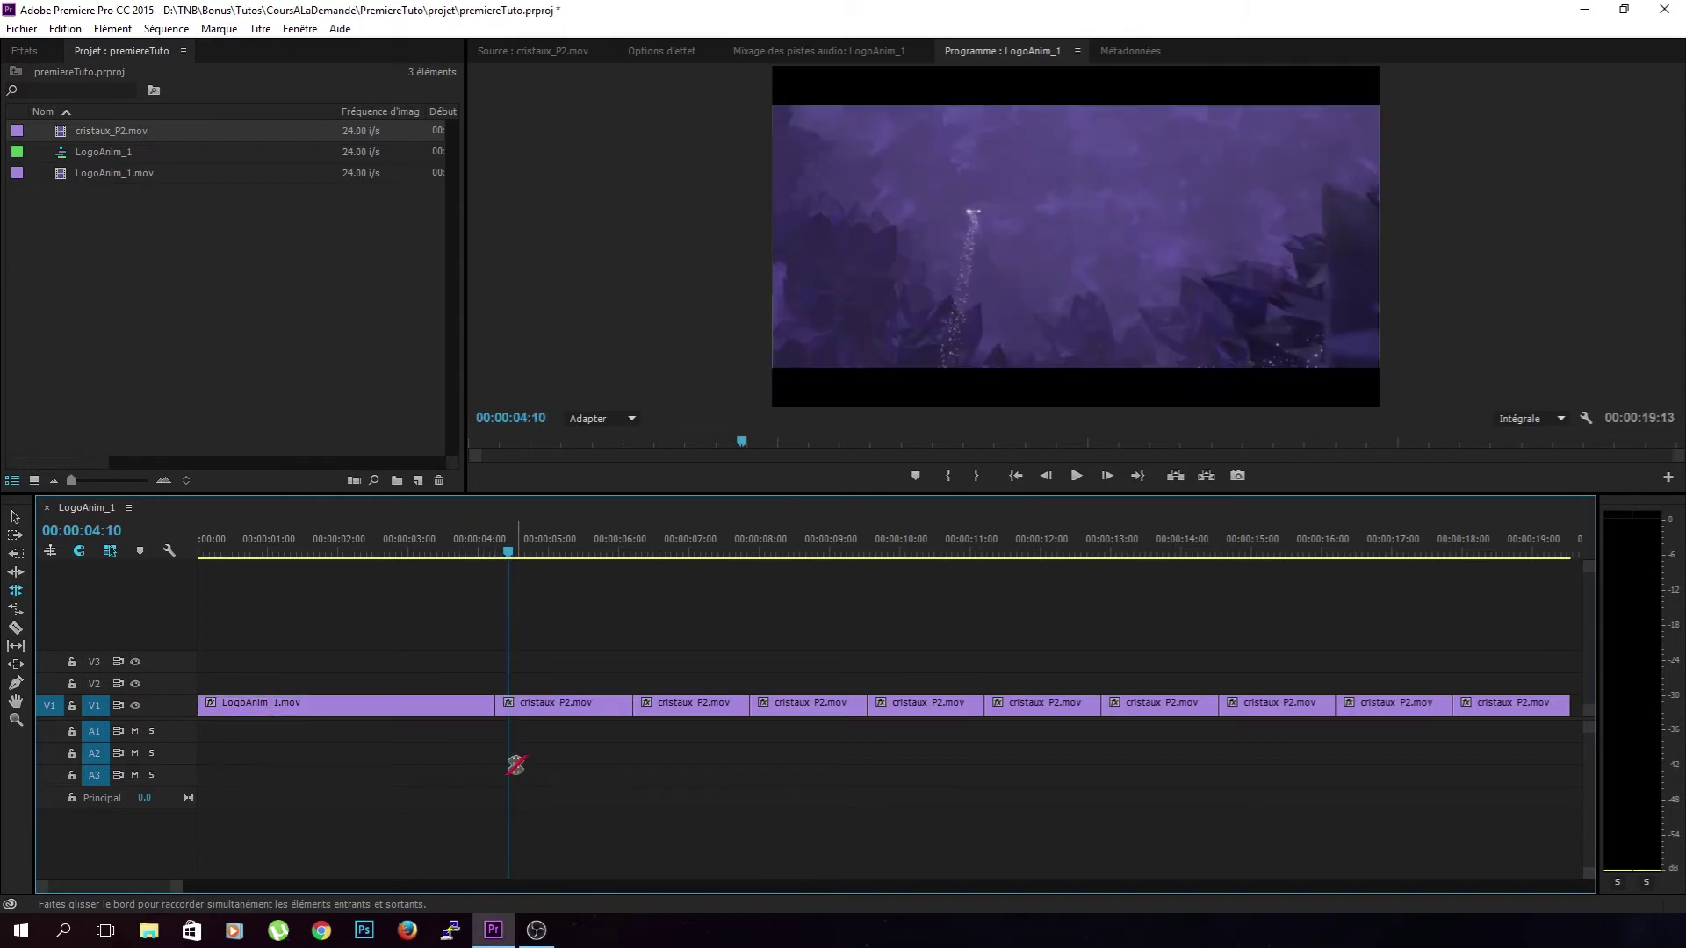
{"action": "key", "text": "v"}
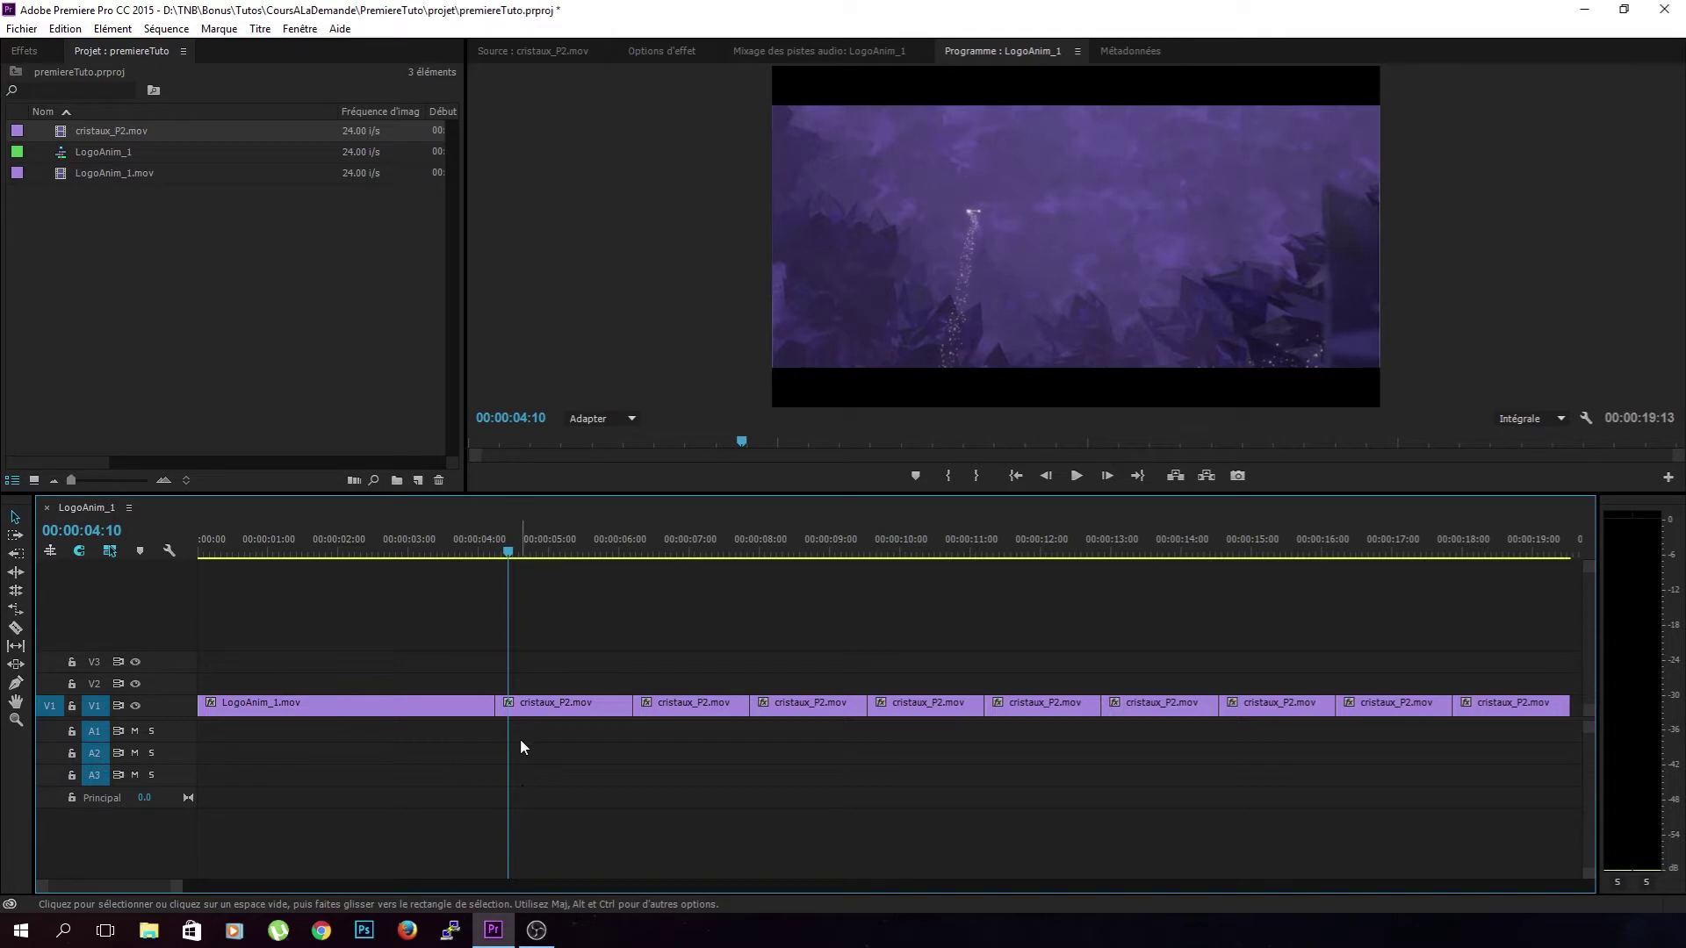
{"action": "key", "text": "shift+t"}
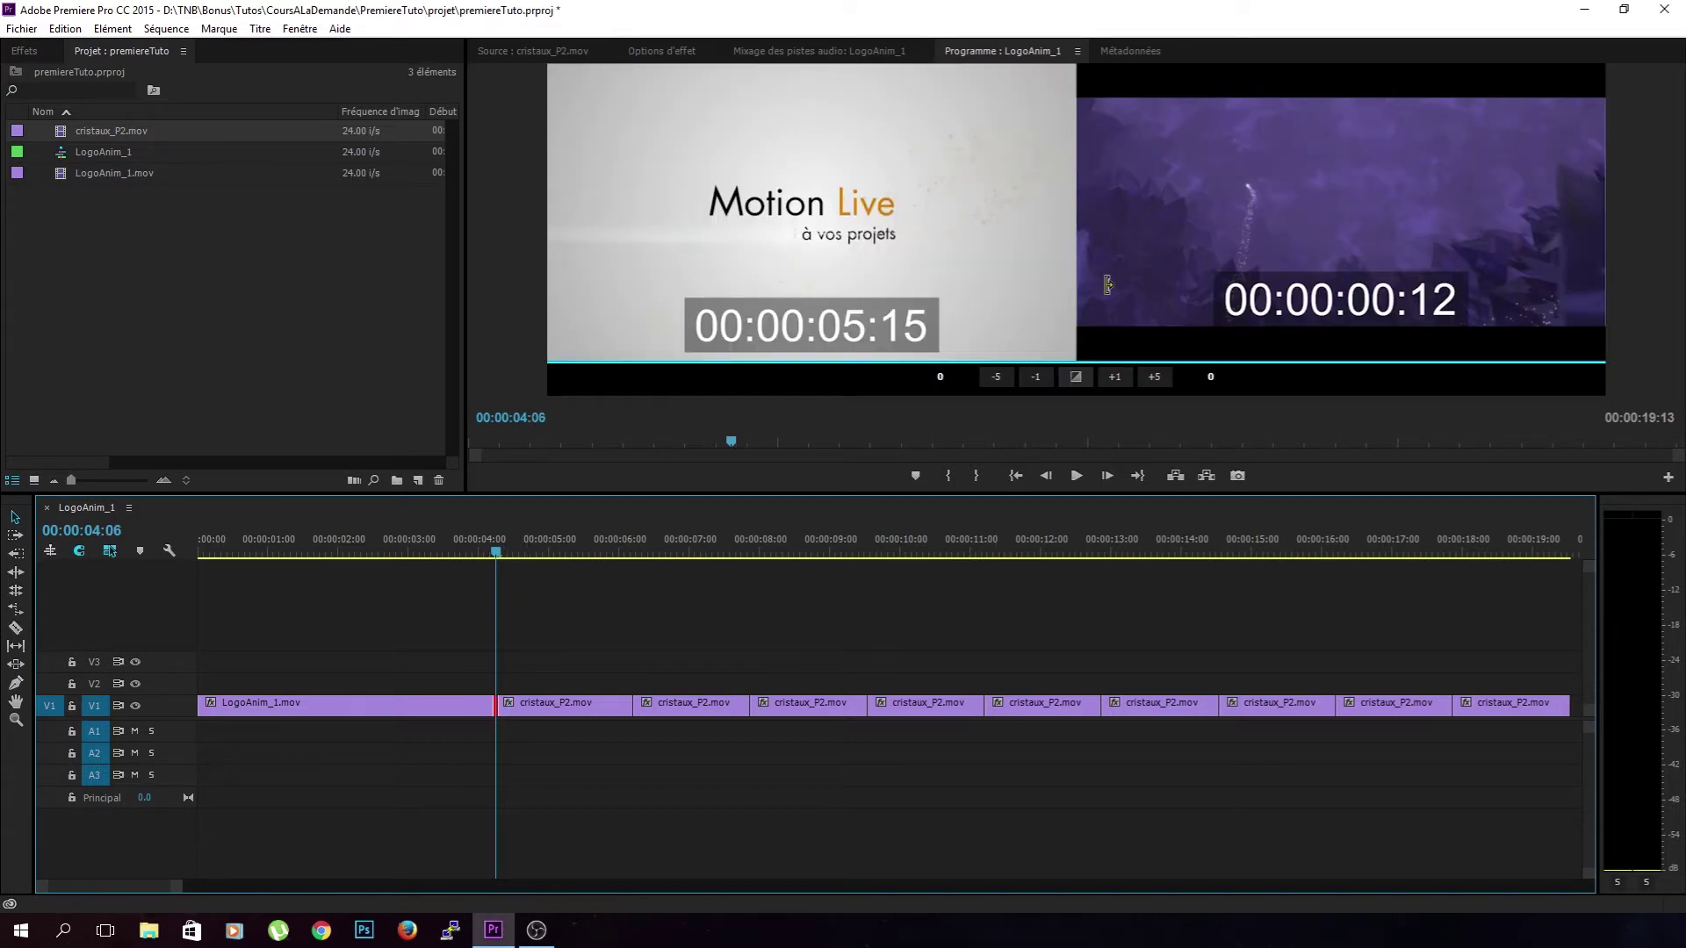
- Trim the cut to 00:00:04:16 with the Program monitor buttons and delete the crossfade
{"action": "left_click", "coordinate": [996, 378]}
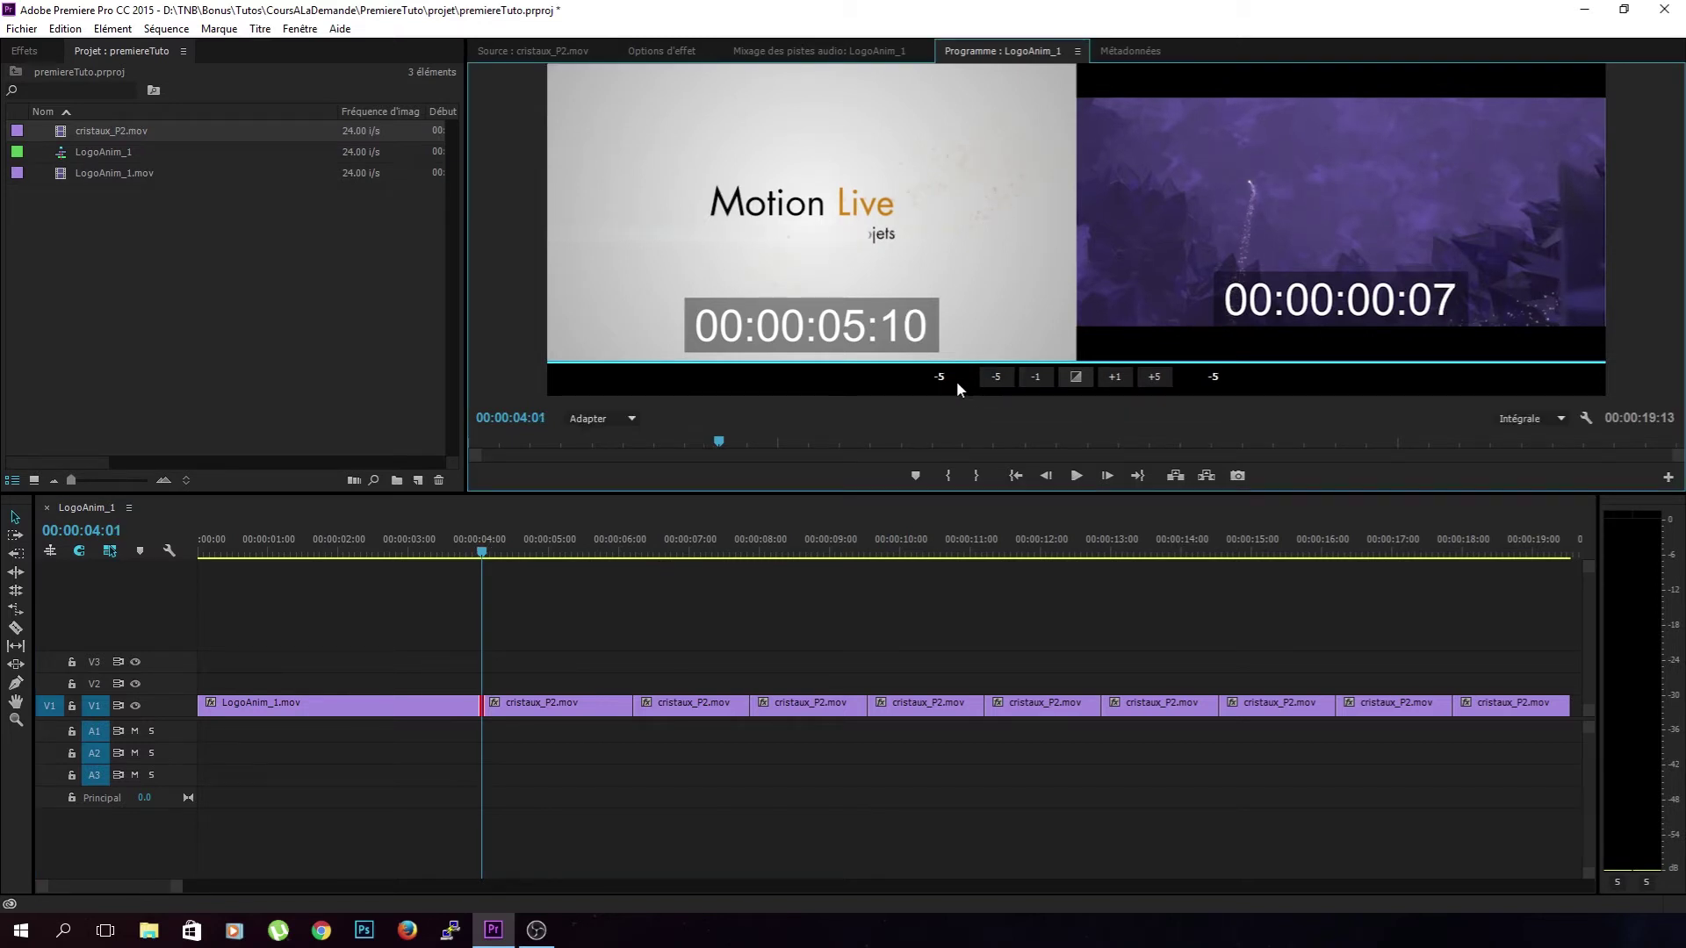
{"action": "left_click", "coordinate": [997, 377]}
{"action": "left_click", "coordinate": [1036, 377]}
{"action": "left_click", "coordinate": [1042, 377]}
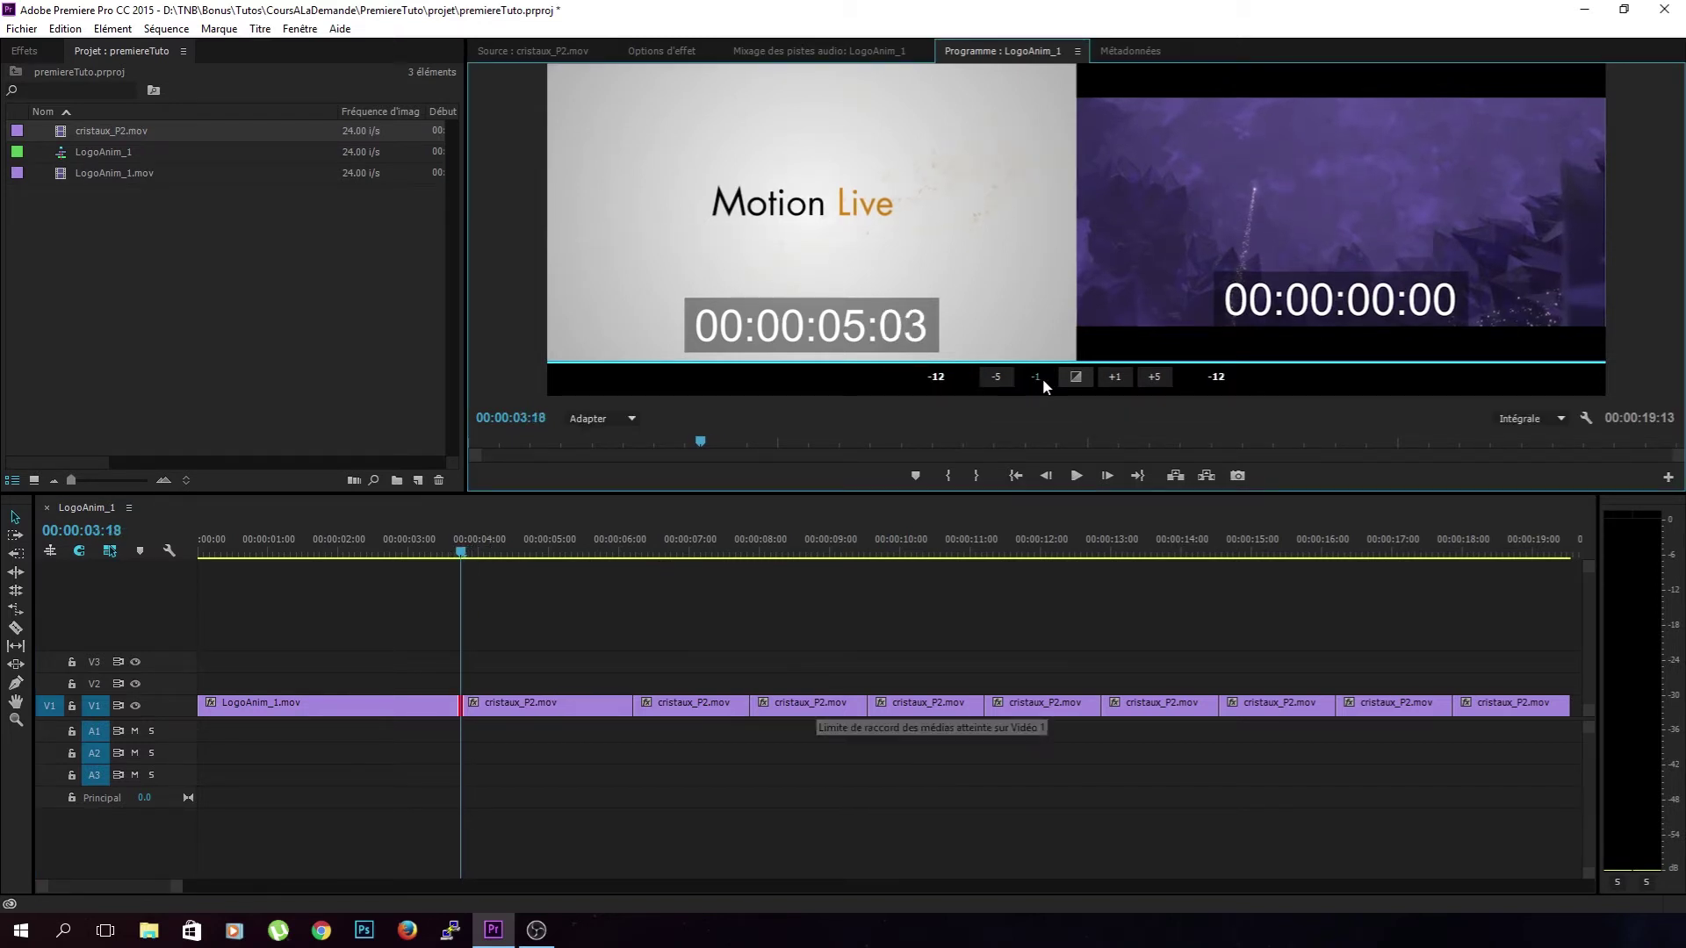
{"action": "left_click", "coordinate": [1117, 378]}
{"action": "left_click", "coordinate": [1117, 377]}
{"action": "left_click", "coordinate": [1116, 377]}
{"action": "left_click", "coordinate": [1117, 378]}
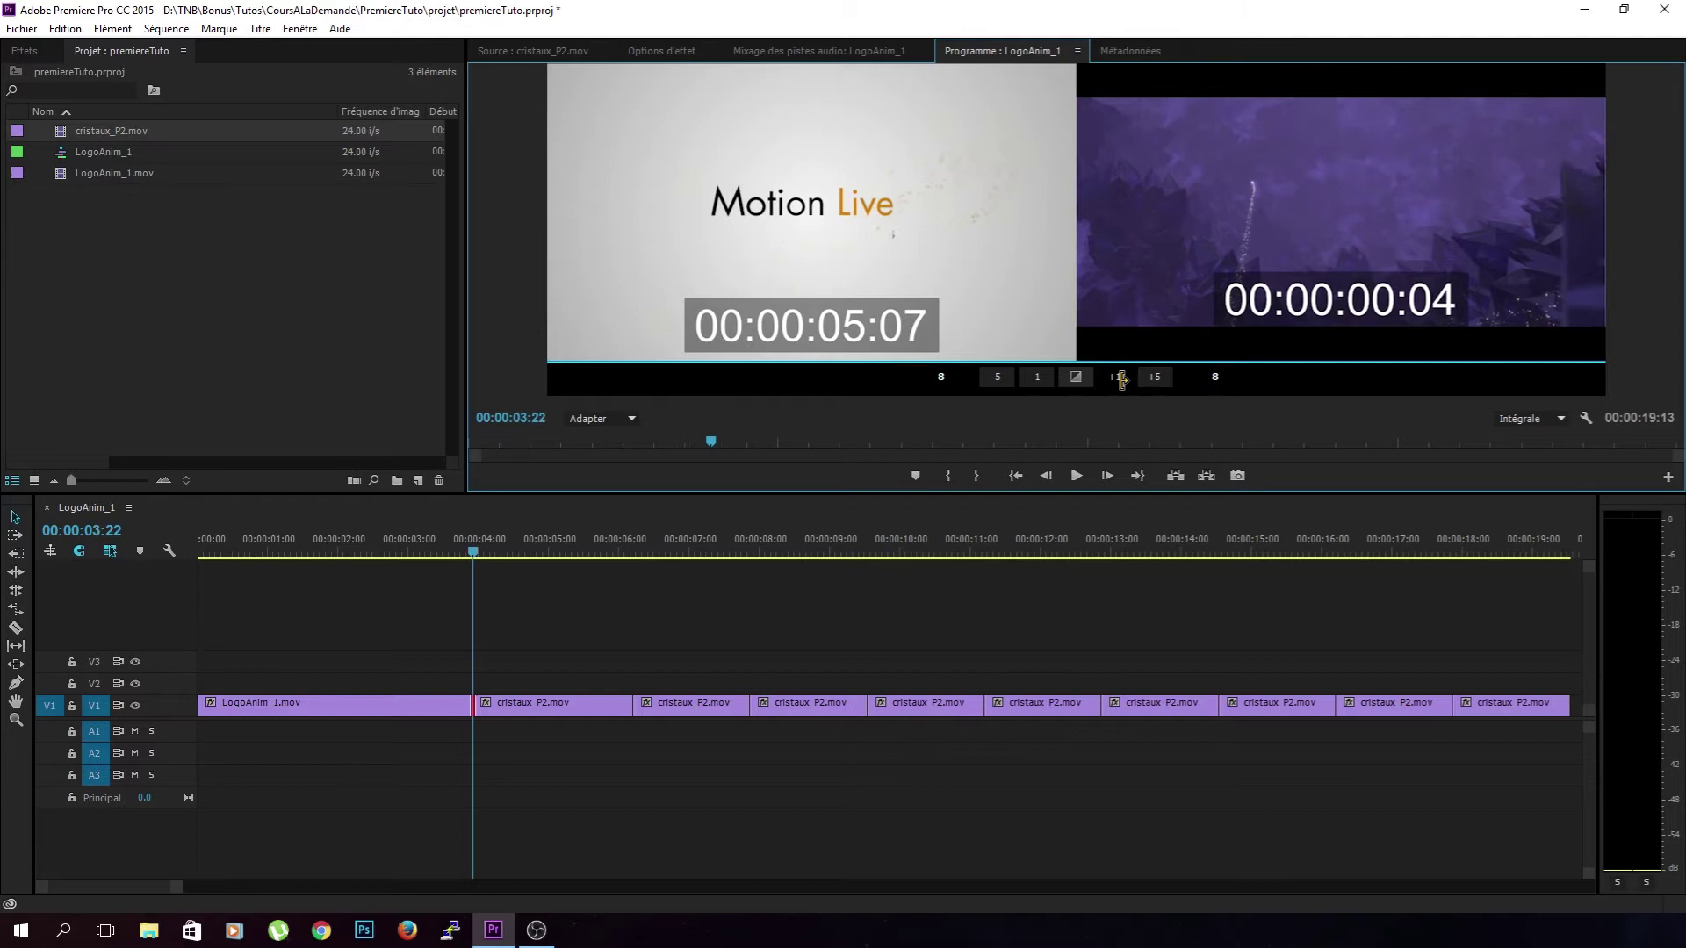
{"action": "left_click", "coordinate": [1155, 377]}
{"action": "left_click", "coordinate": [1156, 377]}
{"action": "left_click", "coordinate": [1076, 378]}
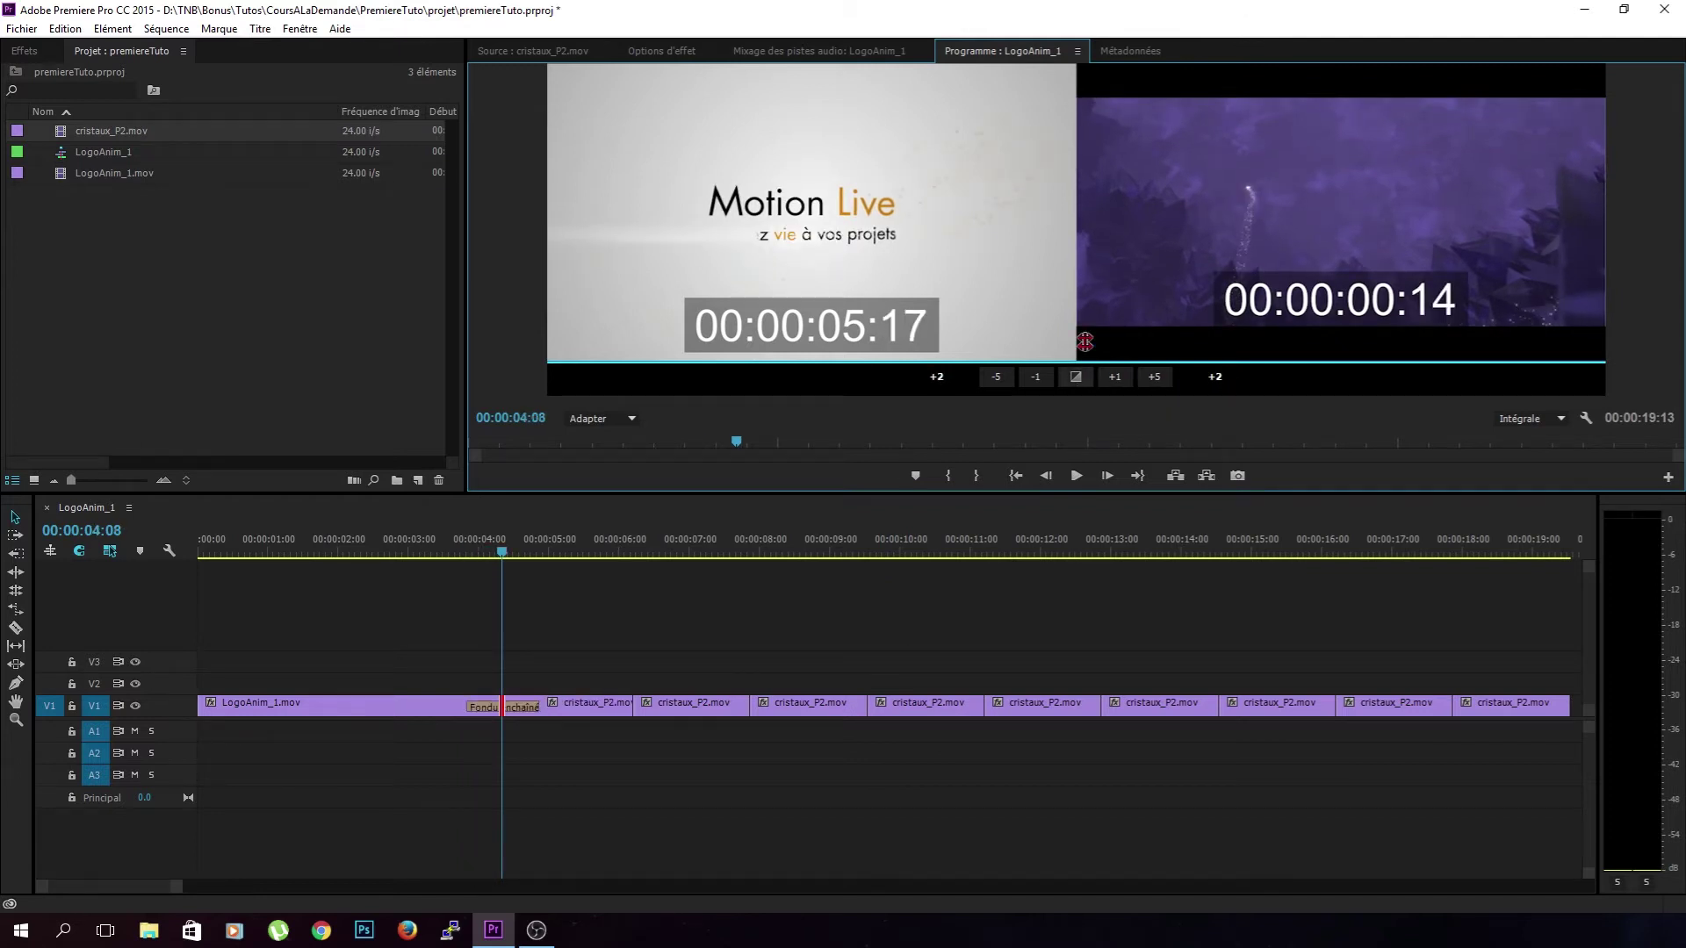
{"action": "key", "text": "ctrl+Left"}
{"action": "key", "text": "ctrl+Left"}
{"action": "key", "text": "ctrl+Left"}
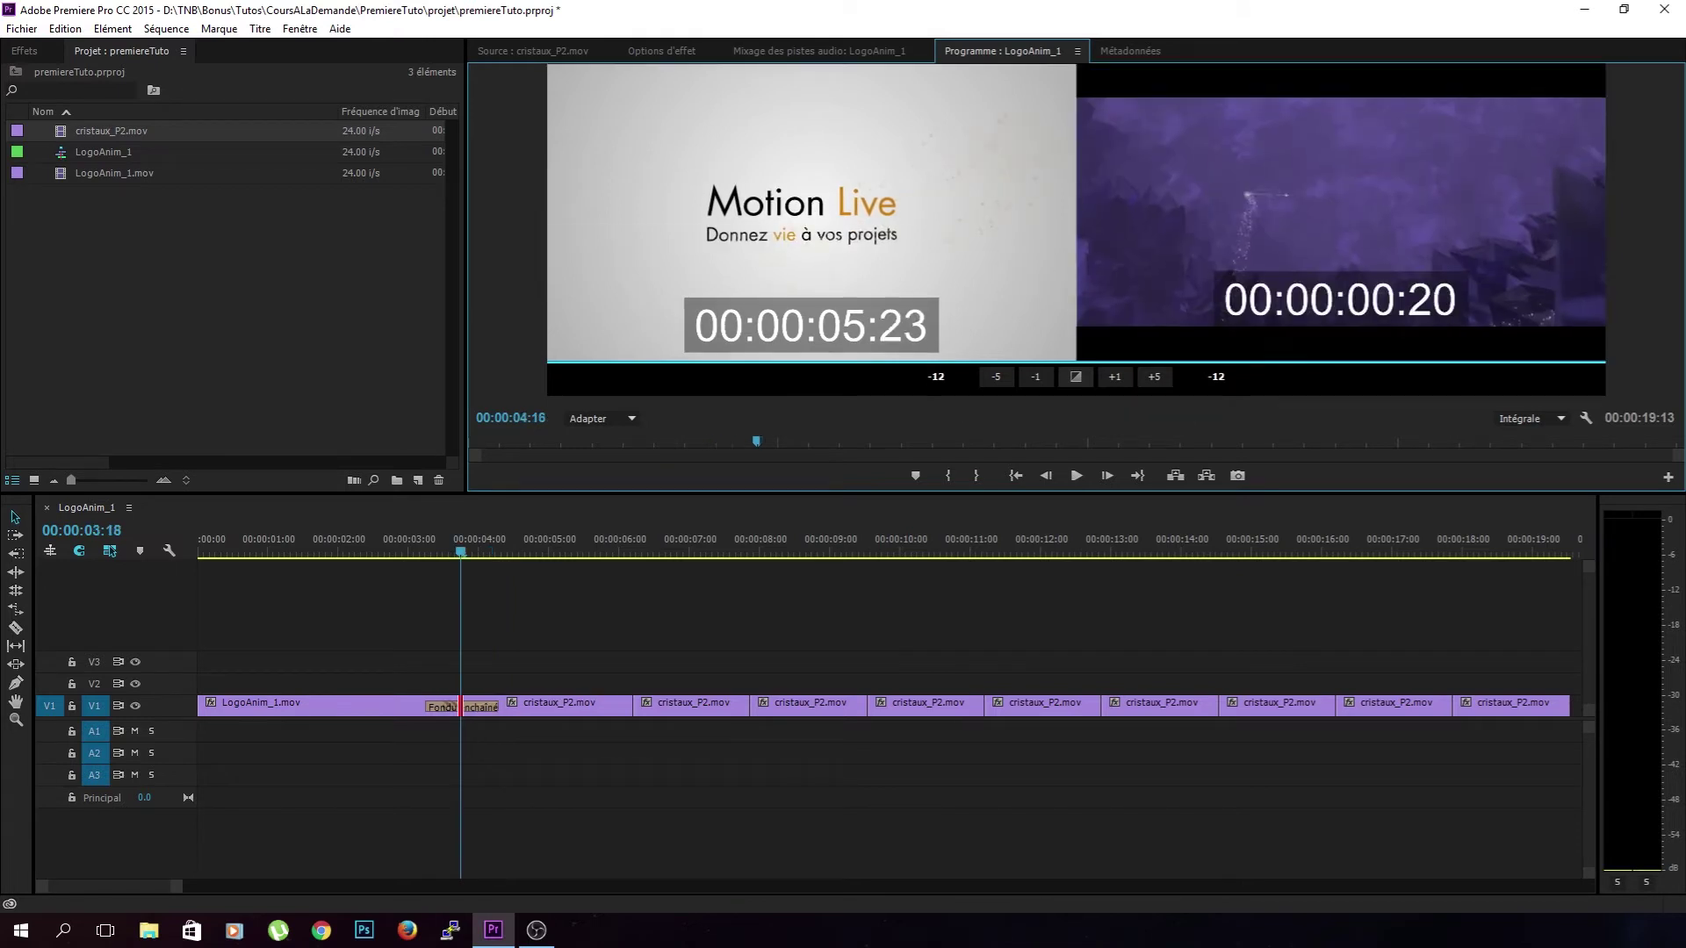
{"action": "left_click_drag", "start_coordinate": [1059, 259], "coordinate": [1068, 259]}
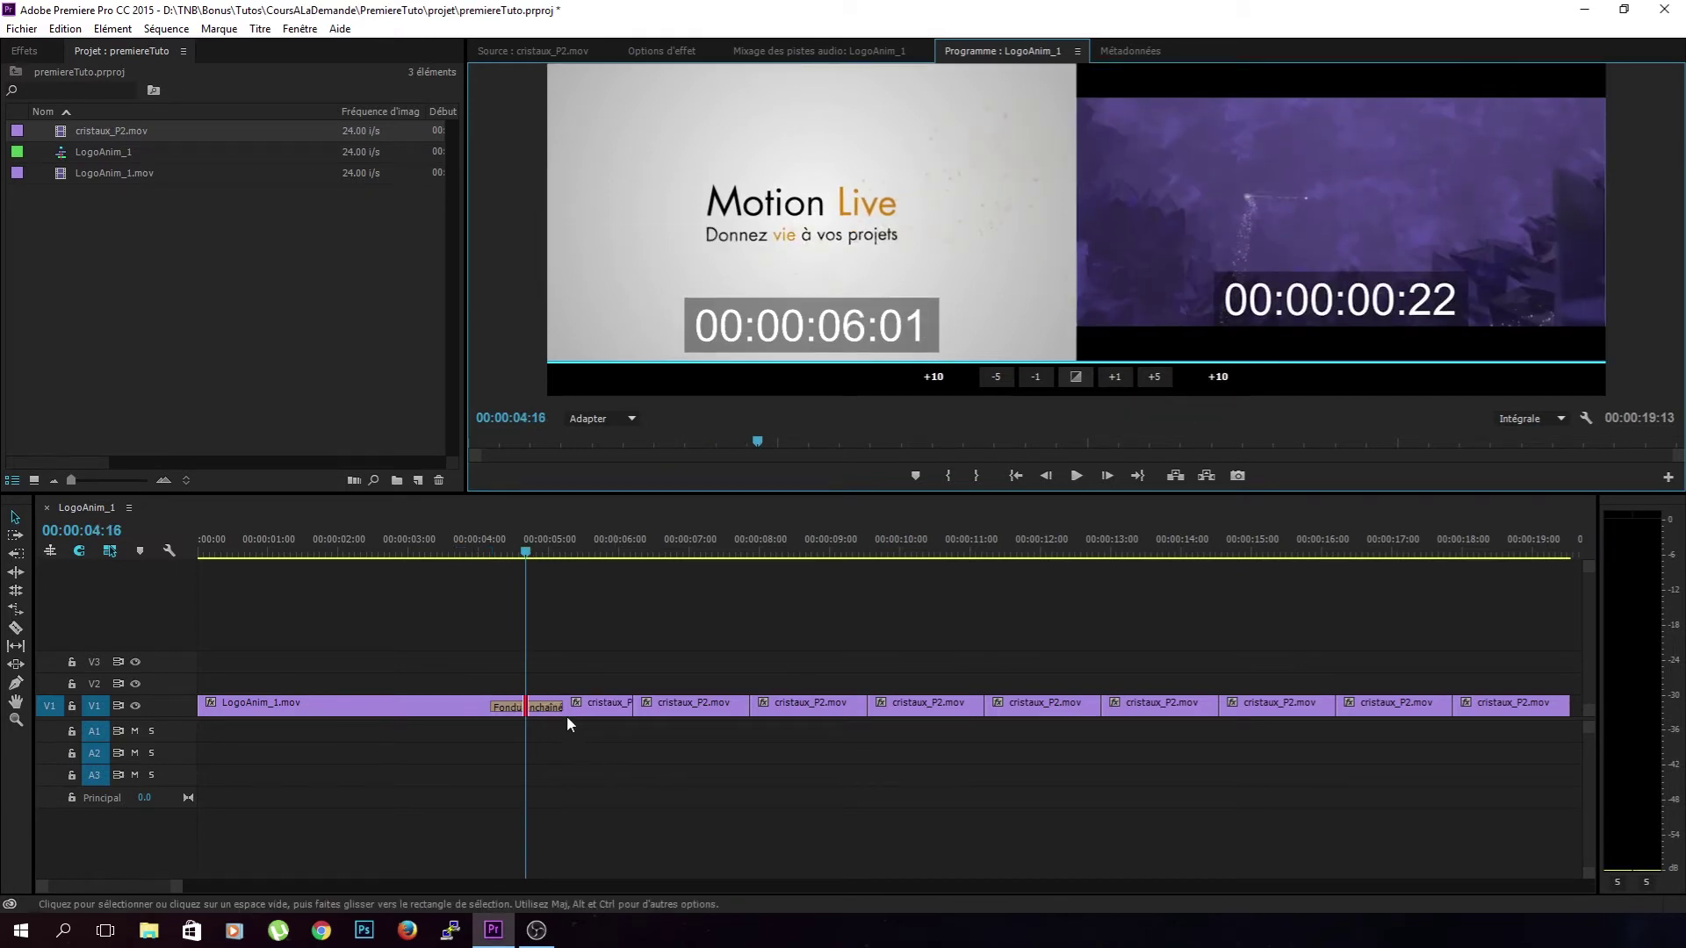
{"action": "left_click", "coordinate": [517, 713]}
{"action": "key", "text": "Delete"}
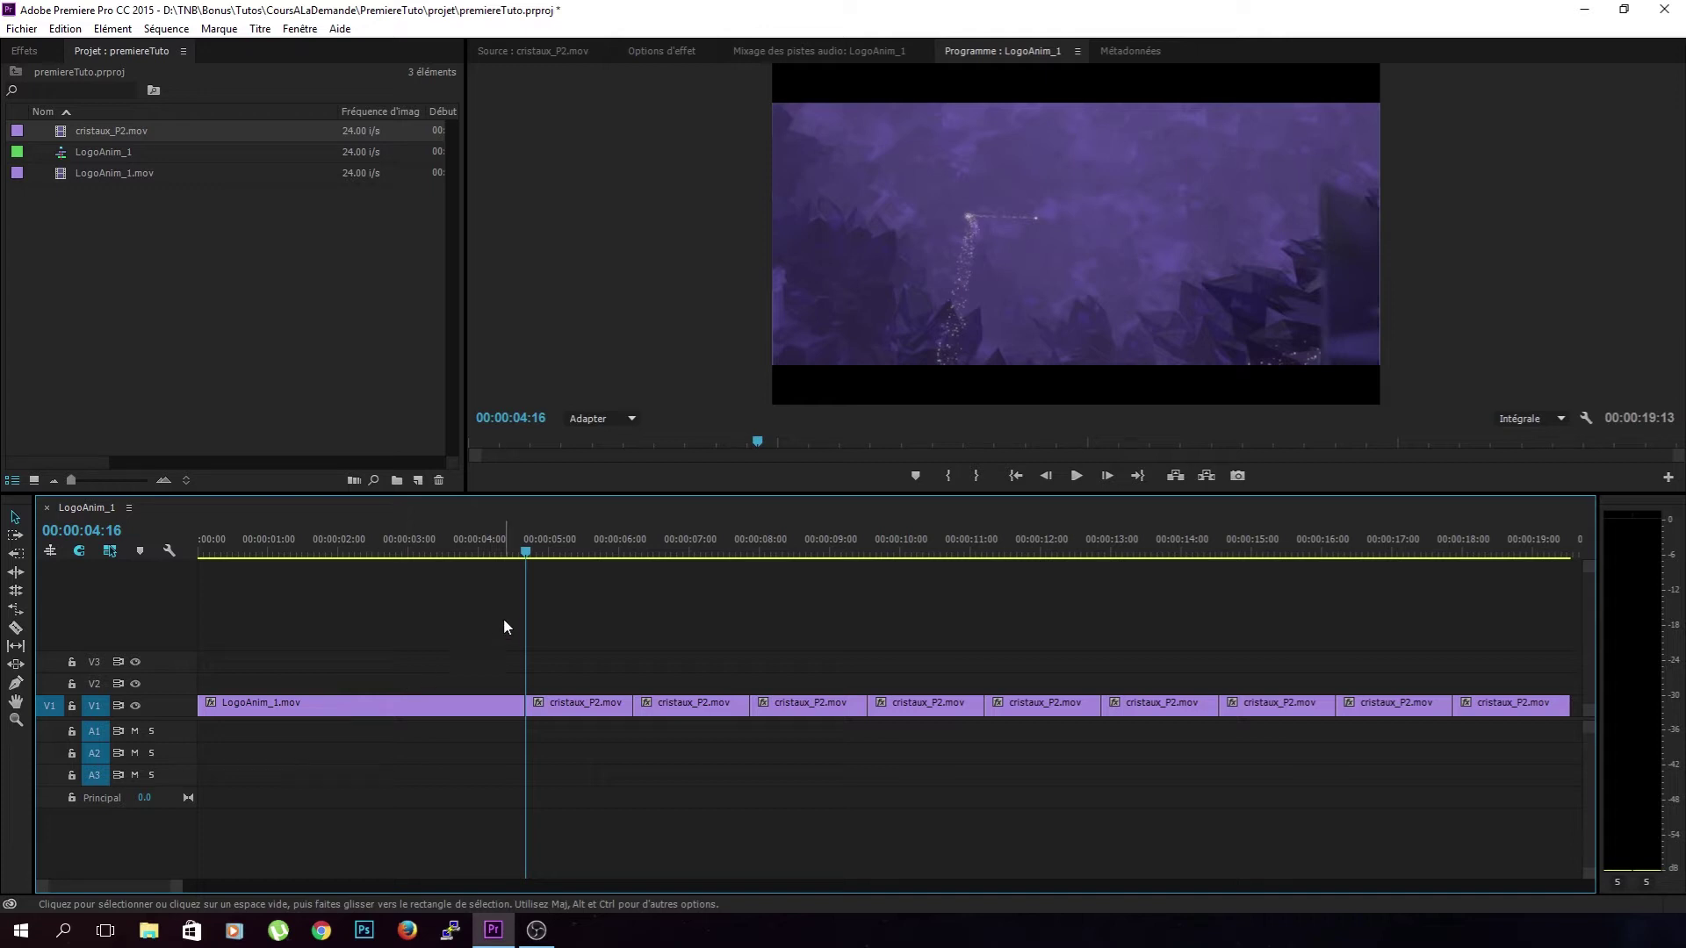
{"action": "left_click", "coordinate": [492, 553]}
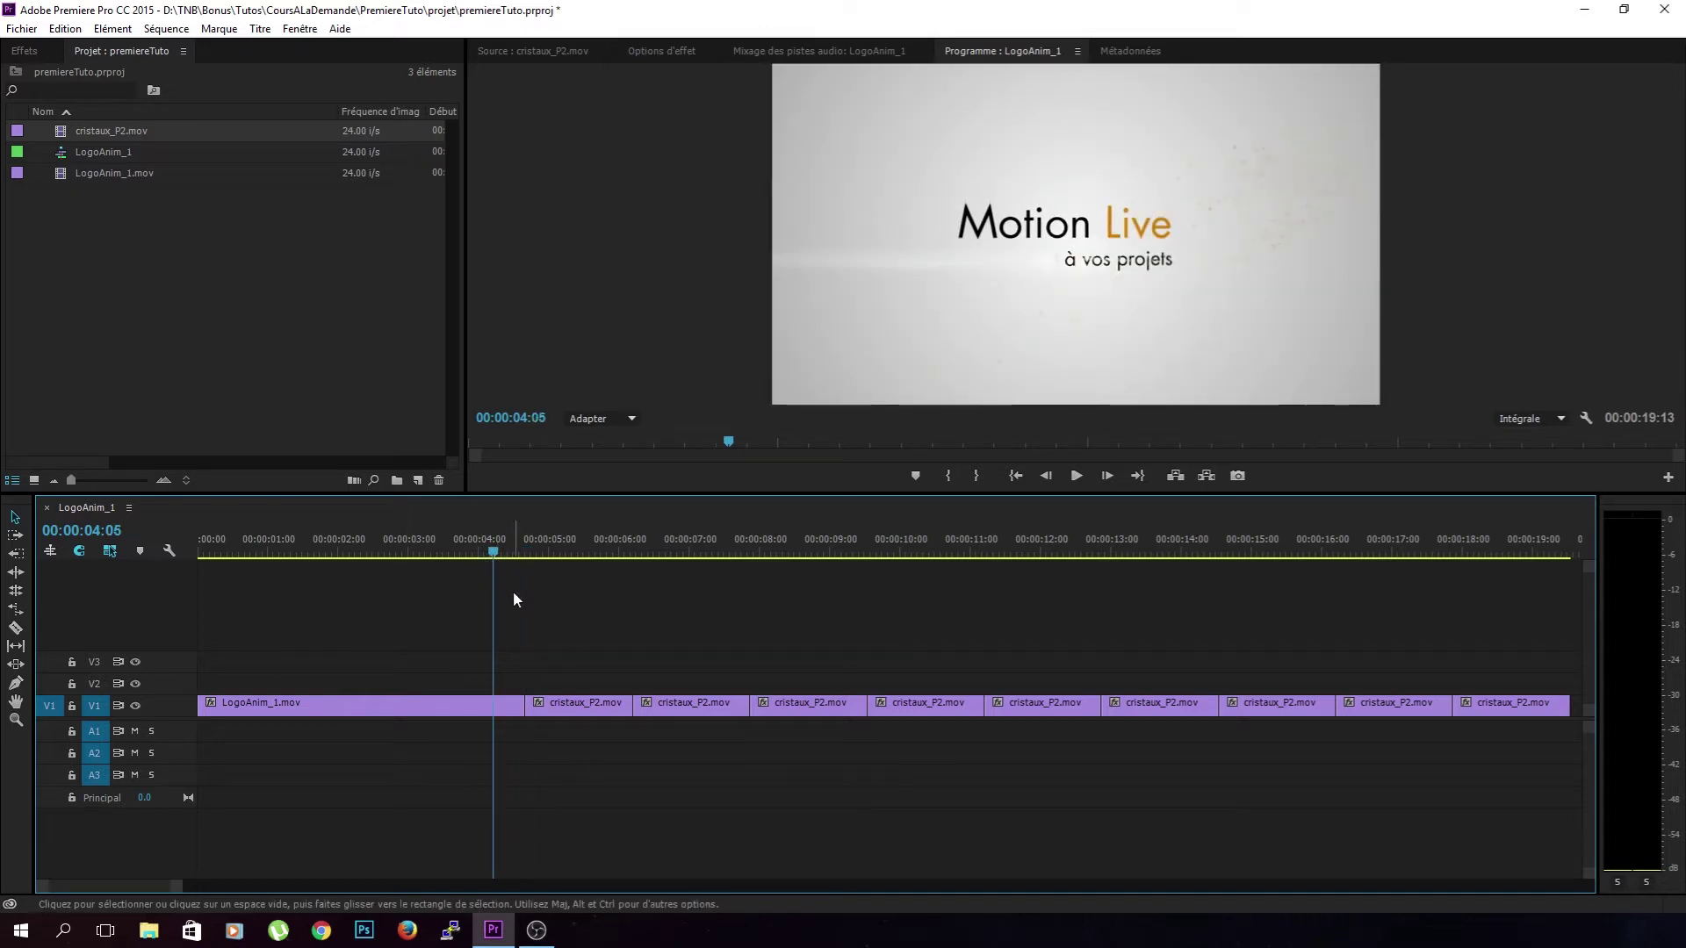
{"action": "left_click_drag", "start_coordinate": [484, 550], "coordinate": [544, 575]}
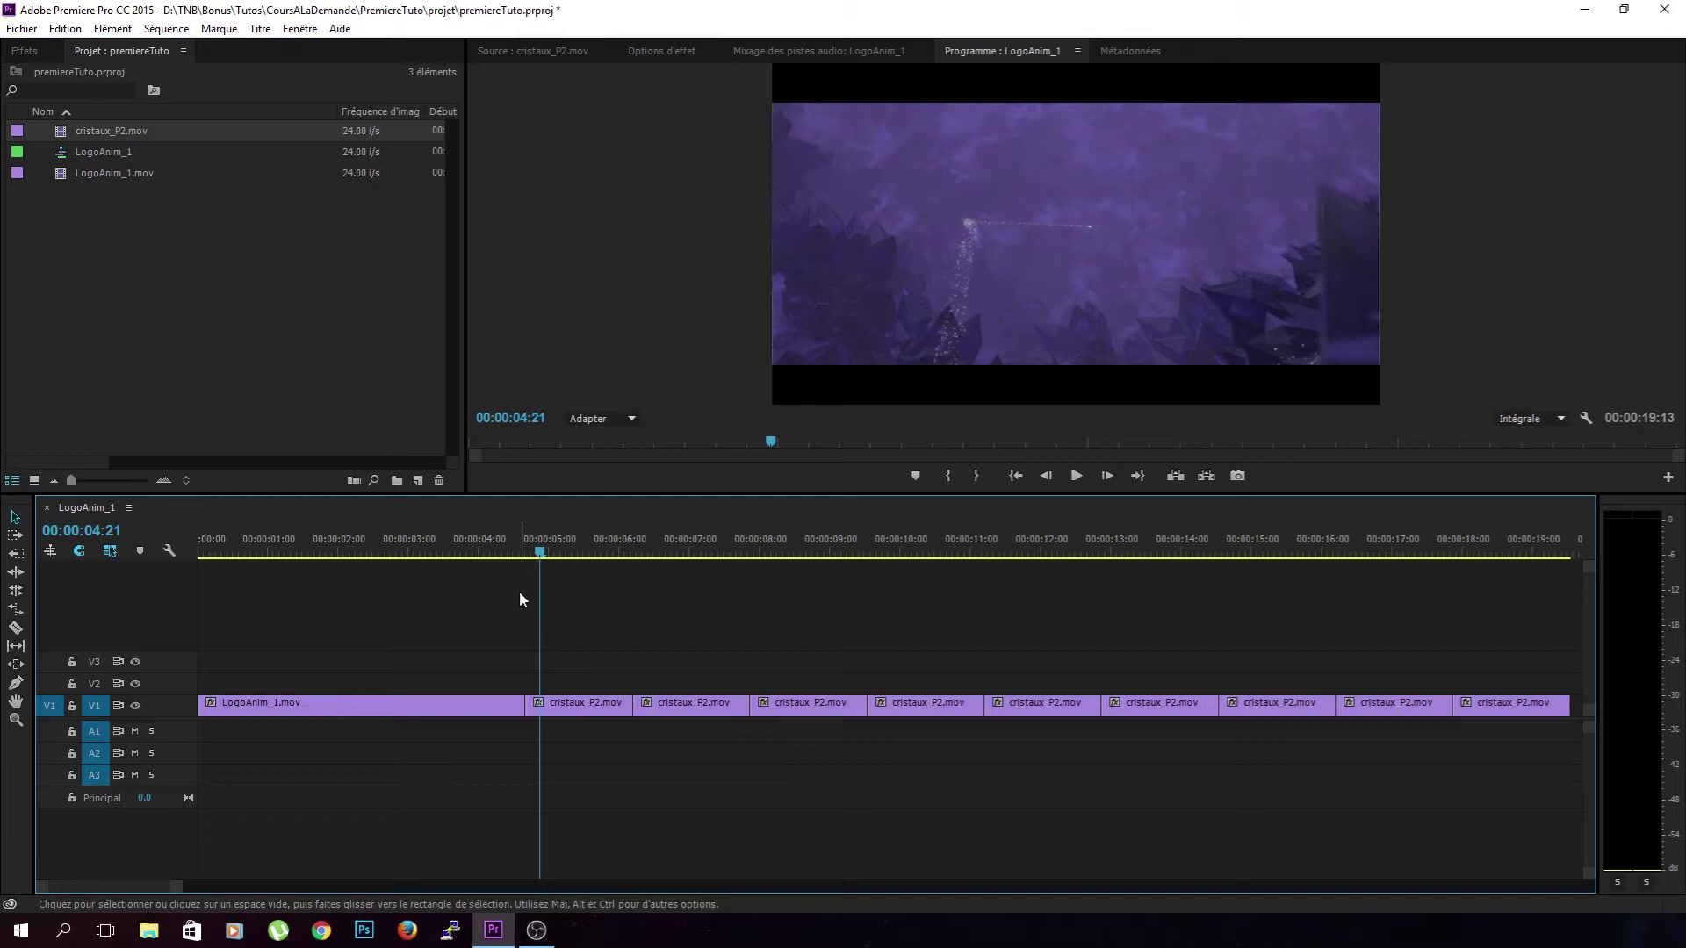
{"action": "left_click_drag", "start_coordinate": [527, 583], "coordinate": [535, 603]}
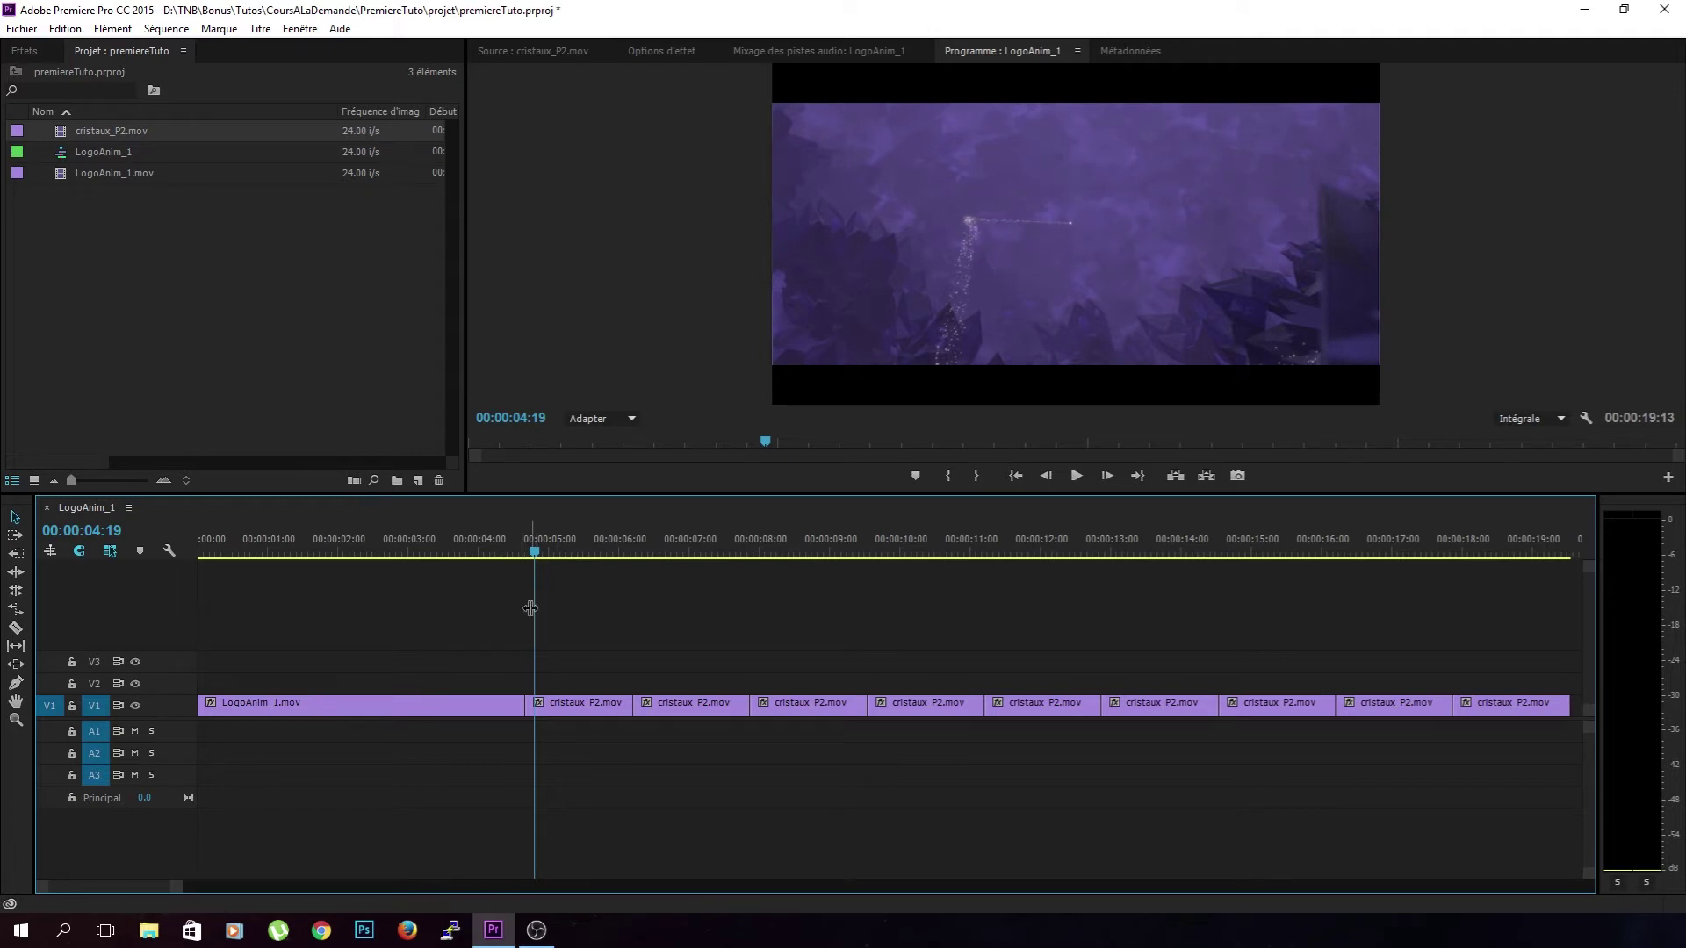
{"action": "key", "text": "c"}
{"action": "key", "text": "n"}
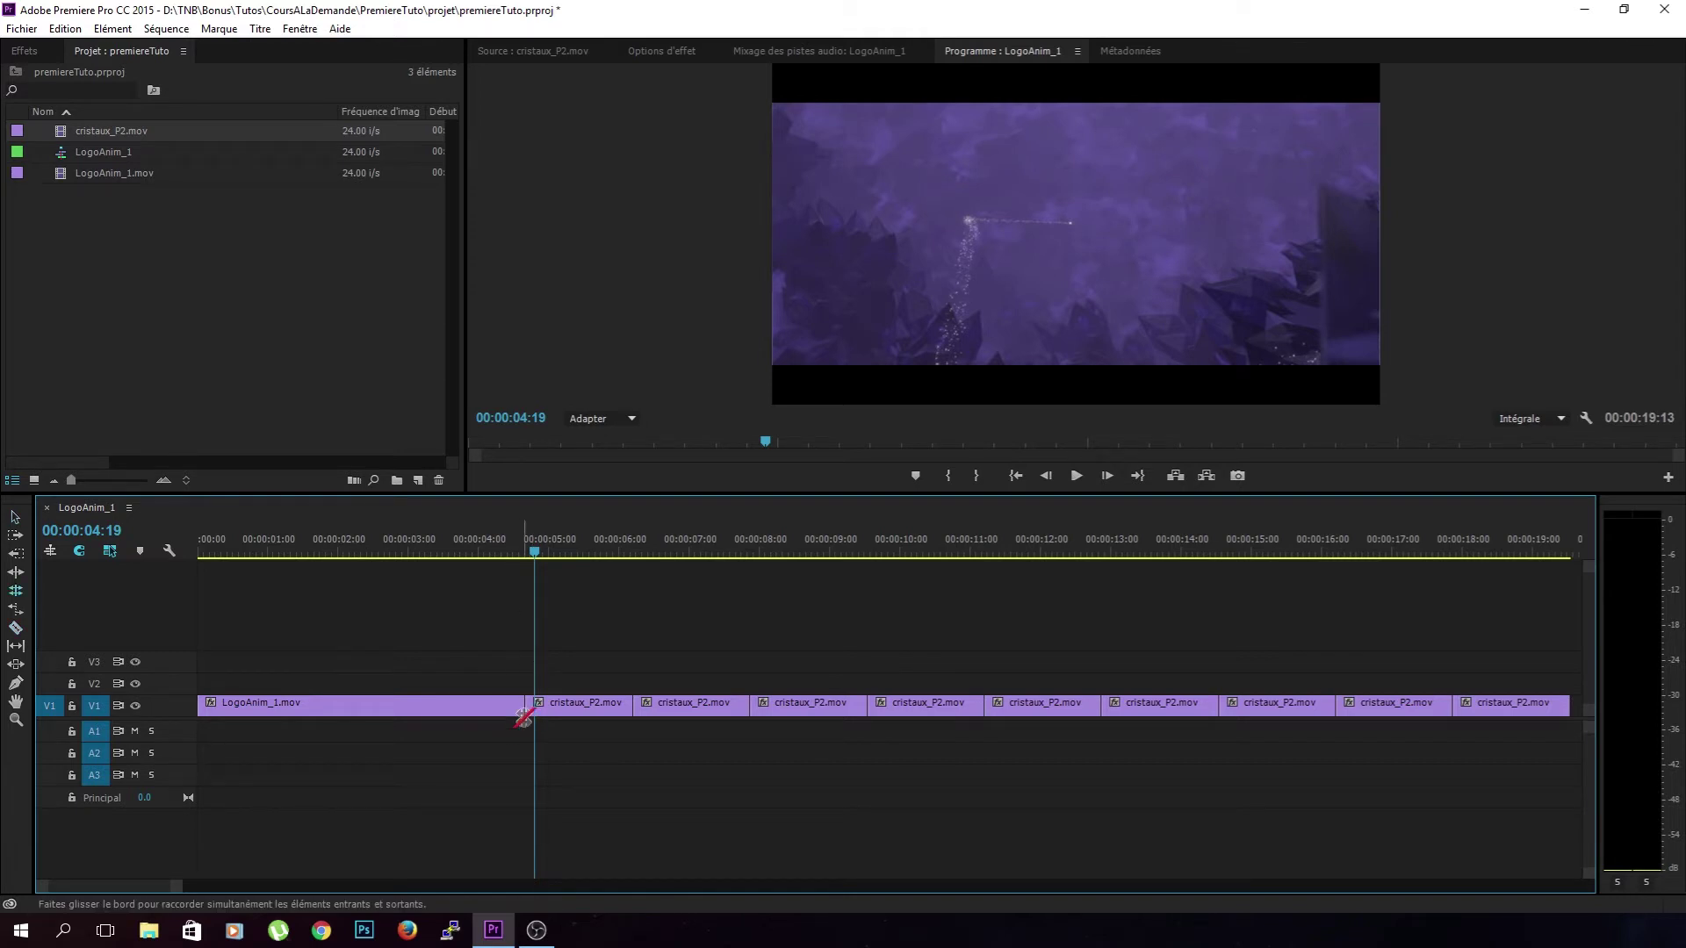
{"action": "key", "text": "v"}
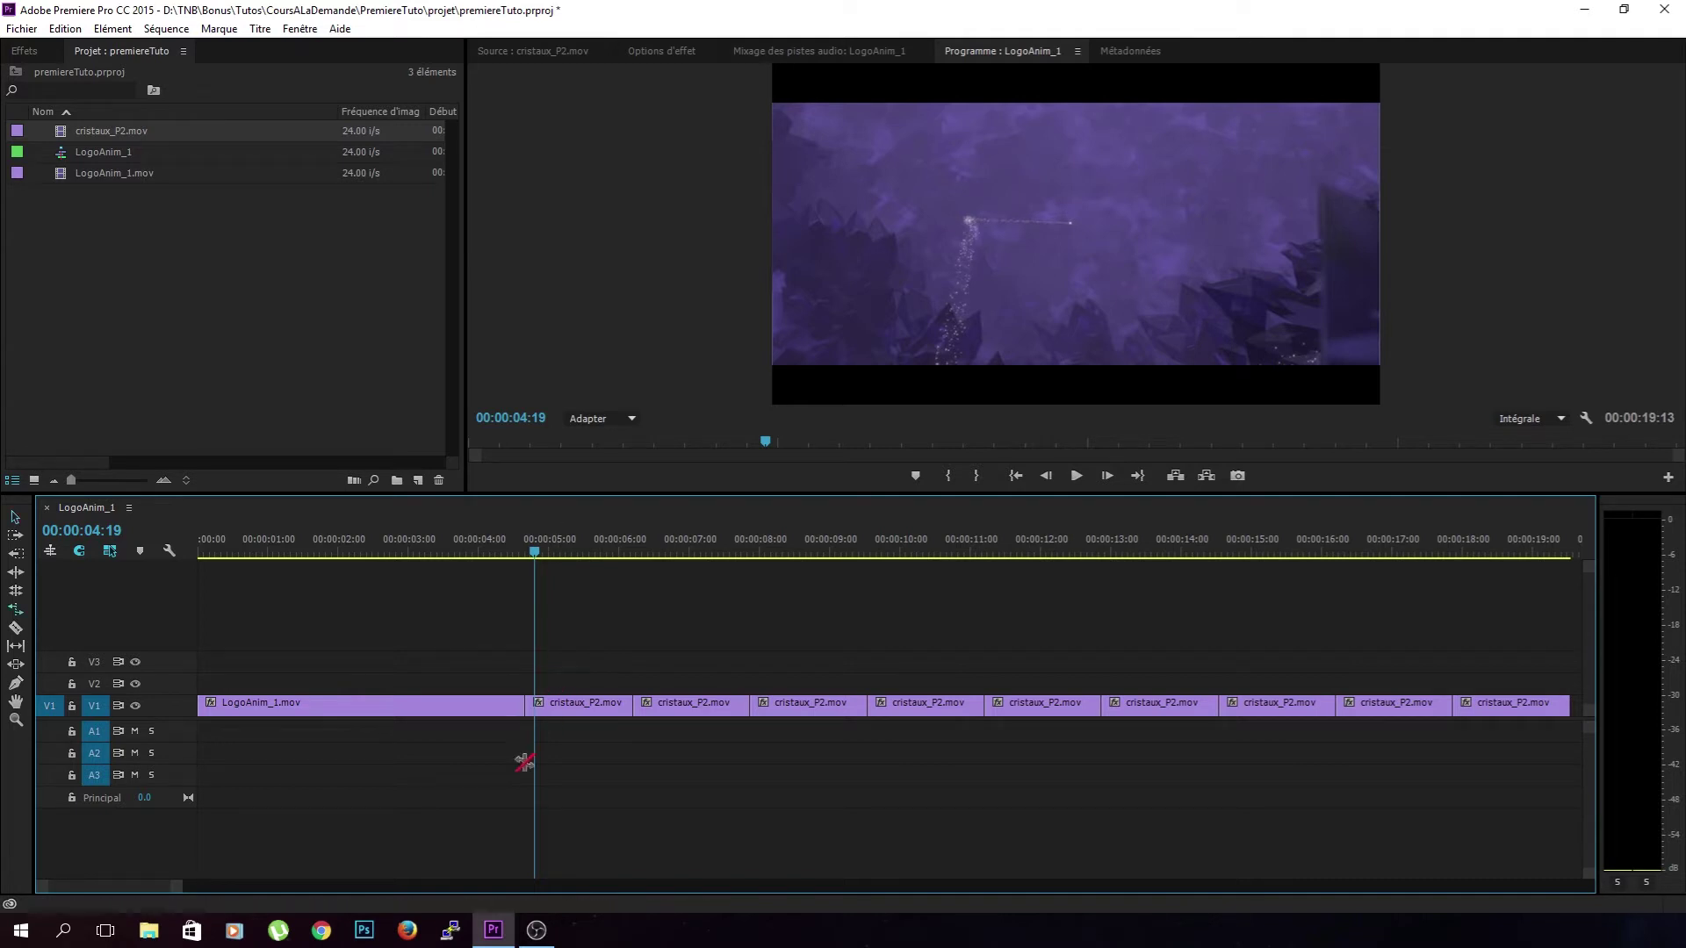
- Rate-stretch the last cristaux_P2.mov clip to 14.76% speed, extending the sequence to 00:00:29:04
{"action": "scroll", "coordinate": [166, 891], "scroll_direction": "down", "scroll_amount": 3}
{"action": "scroll", "coordinate": [166, 888], "scroll_direction": "down", "scroll_amount": 5}
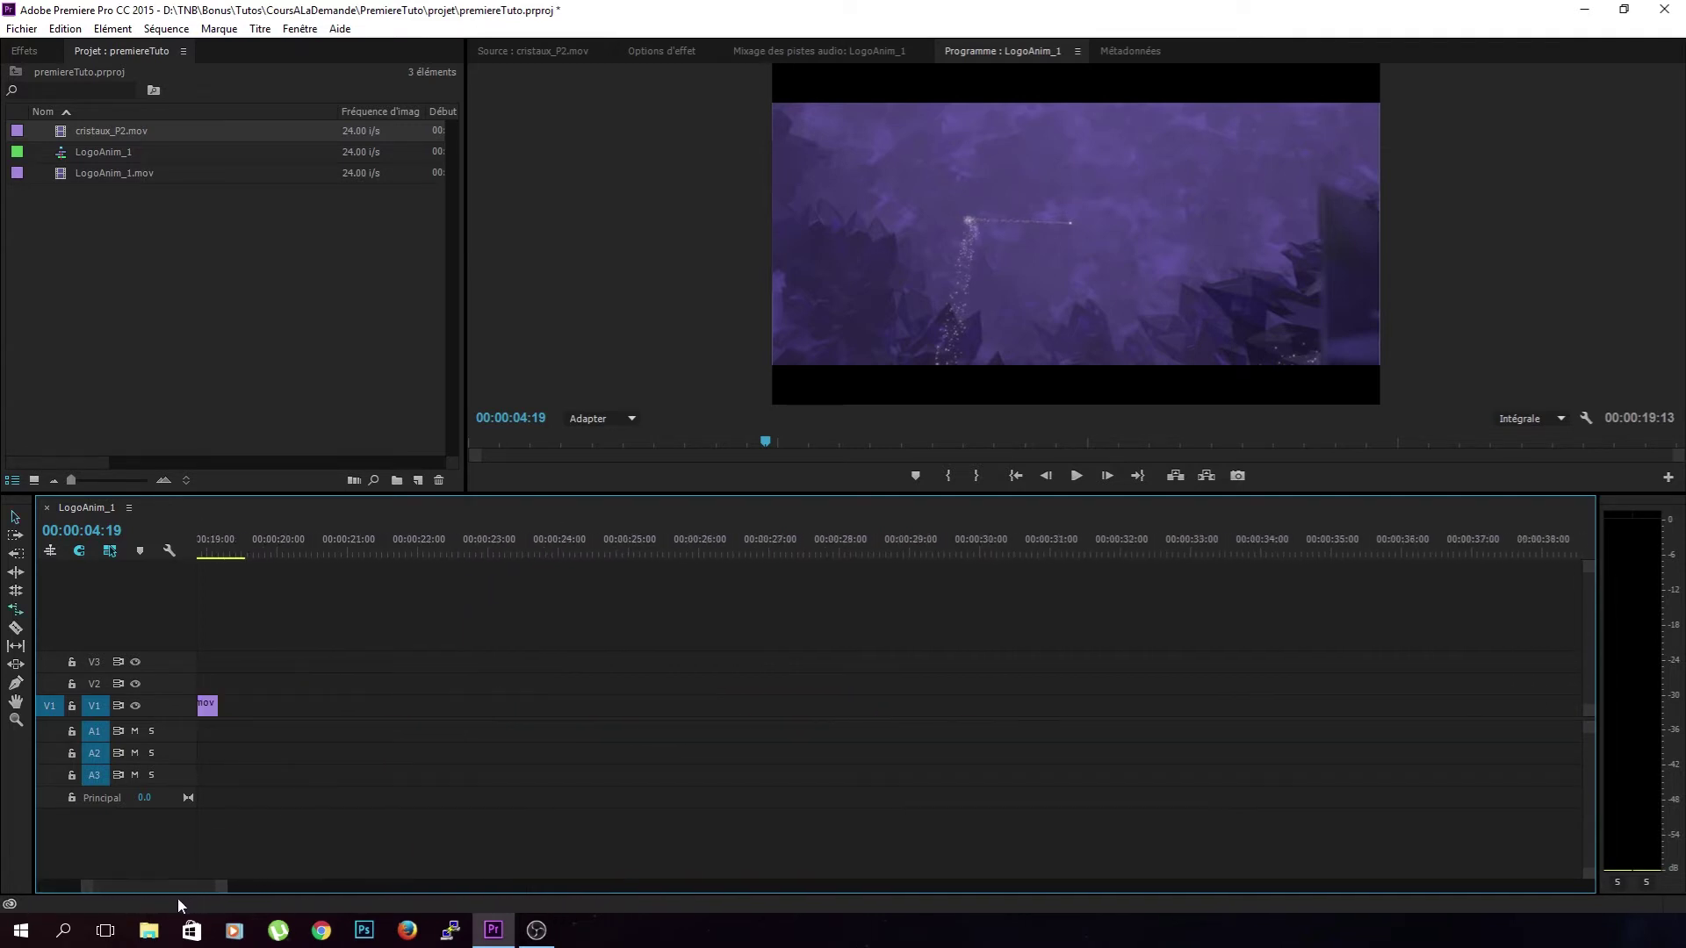
{"action": "scroll", "coordinate": [178, 897], "scroll_direction": "up", "scroll_amount": 3}
{"action": "scroll", "coordinate": [166, 897], "scroll_direction": "up", "scroll_amount": 1}
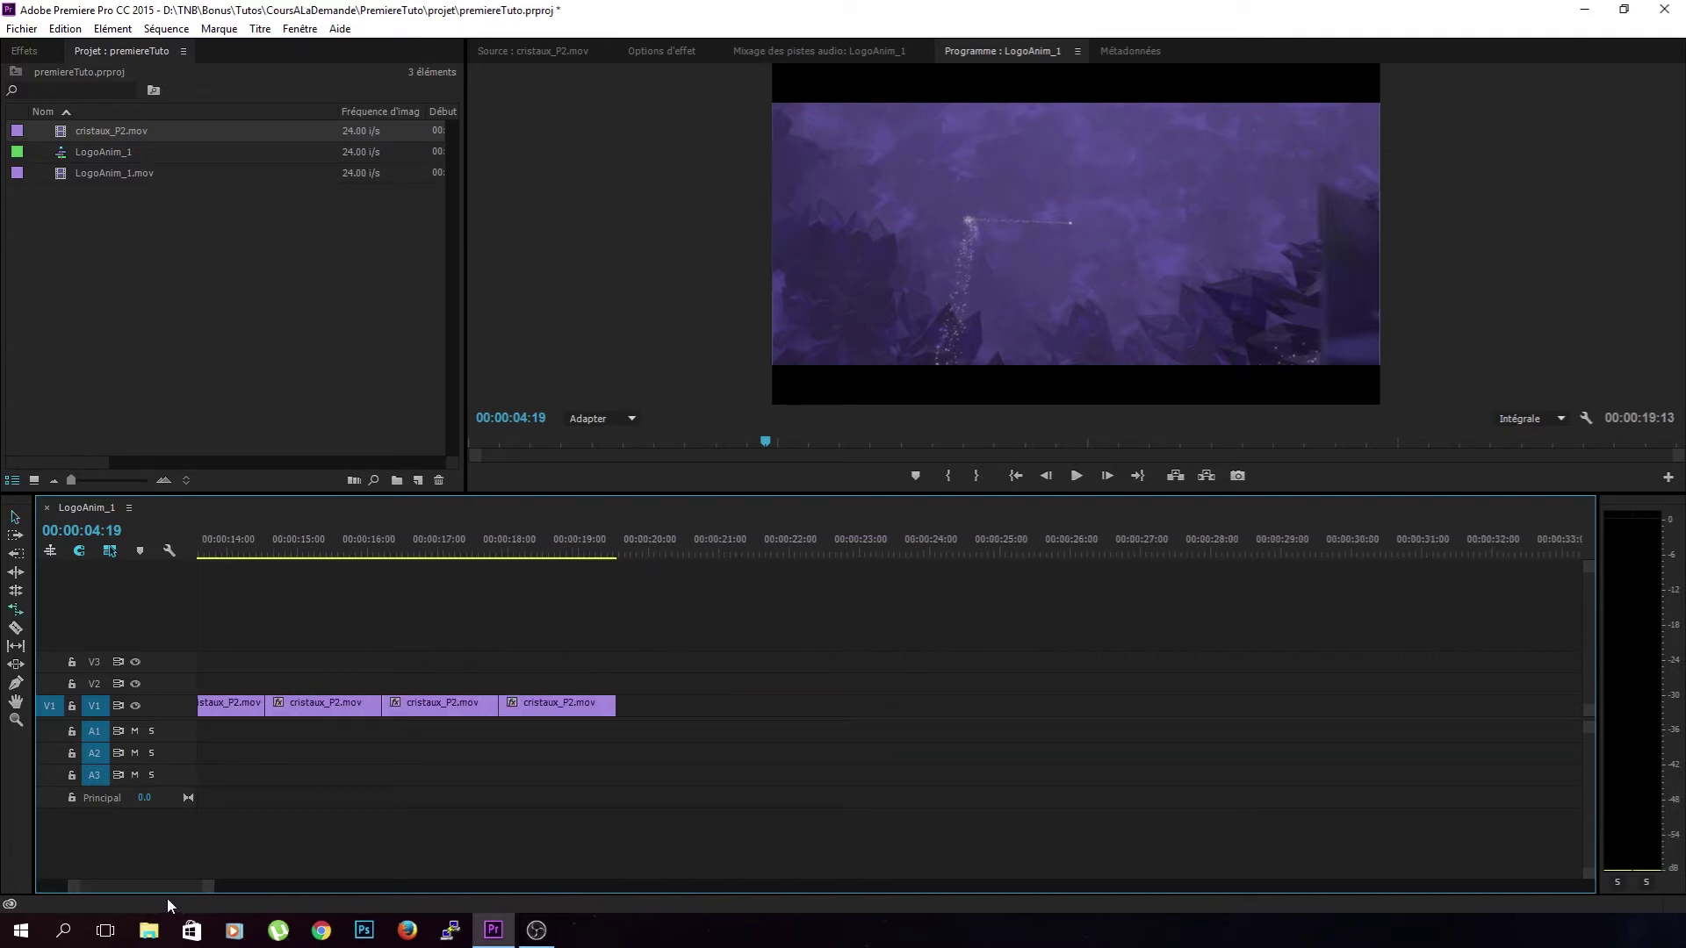
{"action": "mouse_move", "coordinate": [607, 707]}
{"action": "left_mouse_down"}
{"action": "mouse_move", "coordinate": [662, 770]}
{"action": "mouse_move", "coordinate": [1276, 726]}
{"action": "left_mouse_up"}
{"action": "left_click_drag", "start_coordinate": [722, 548], "coordinate": [532, 562]}
{"action": "key", "text": "v"}
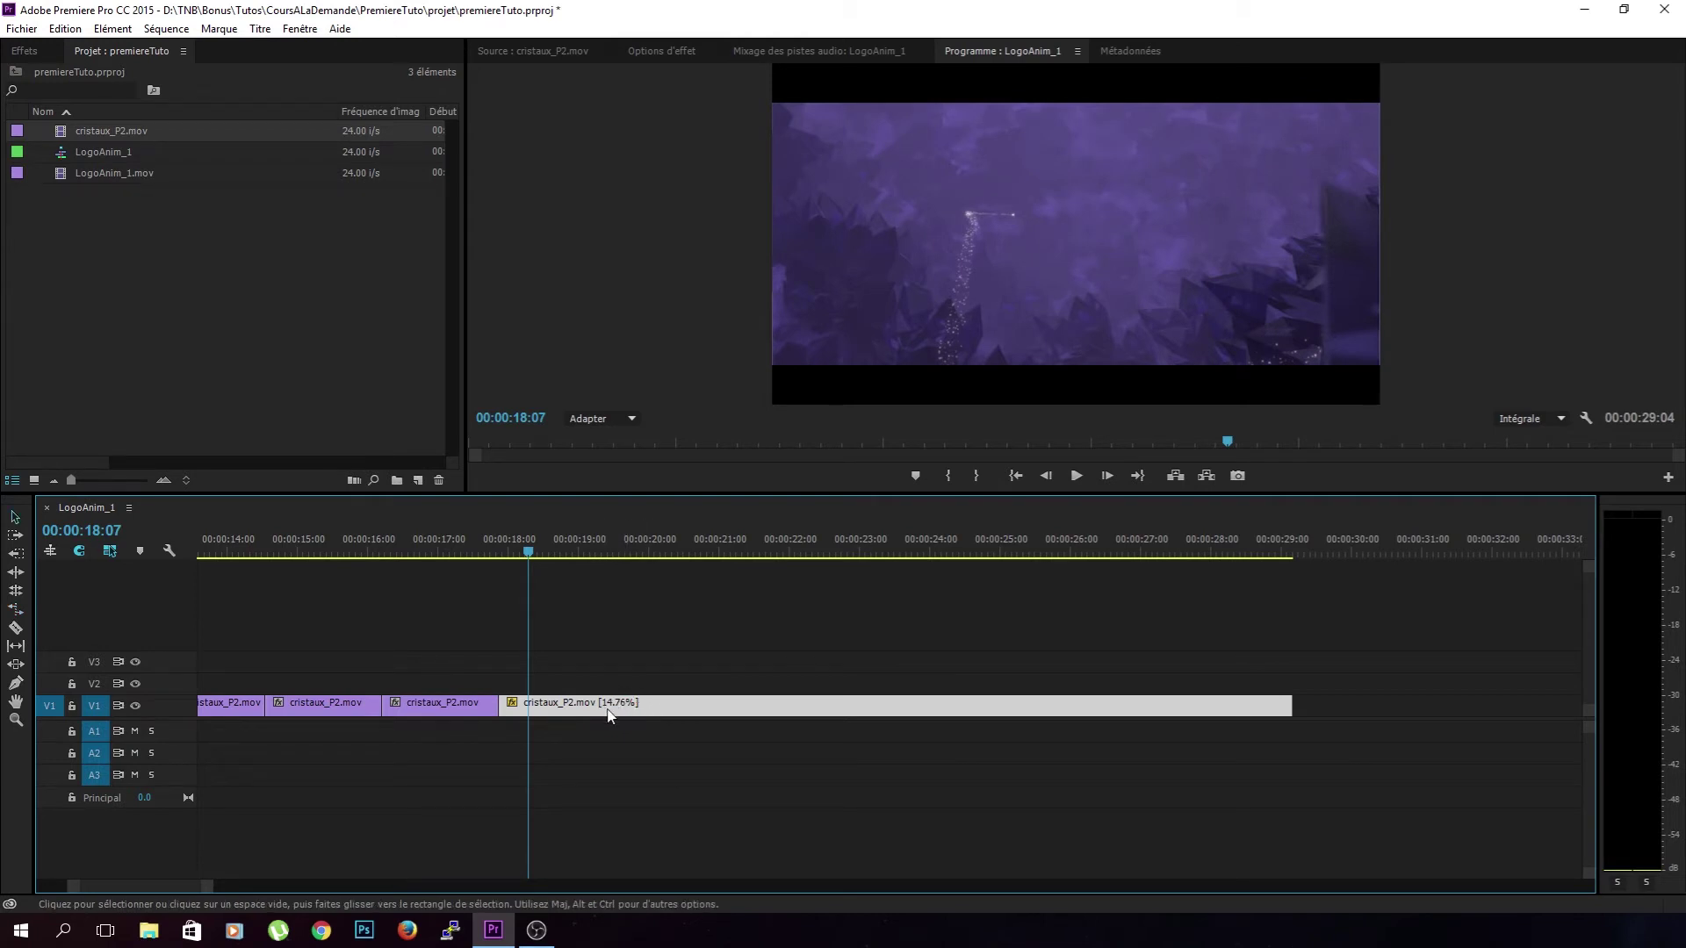
- Play back the slowed clip from around 18 seconds, then stop
{"action": "left_click", "coordinate": [511, 557]}
{"action": "key", "text": "space"}
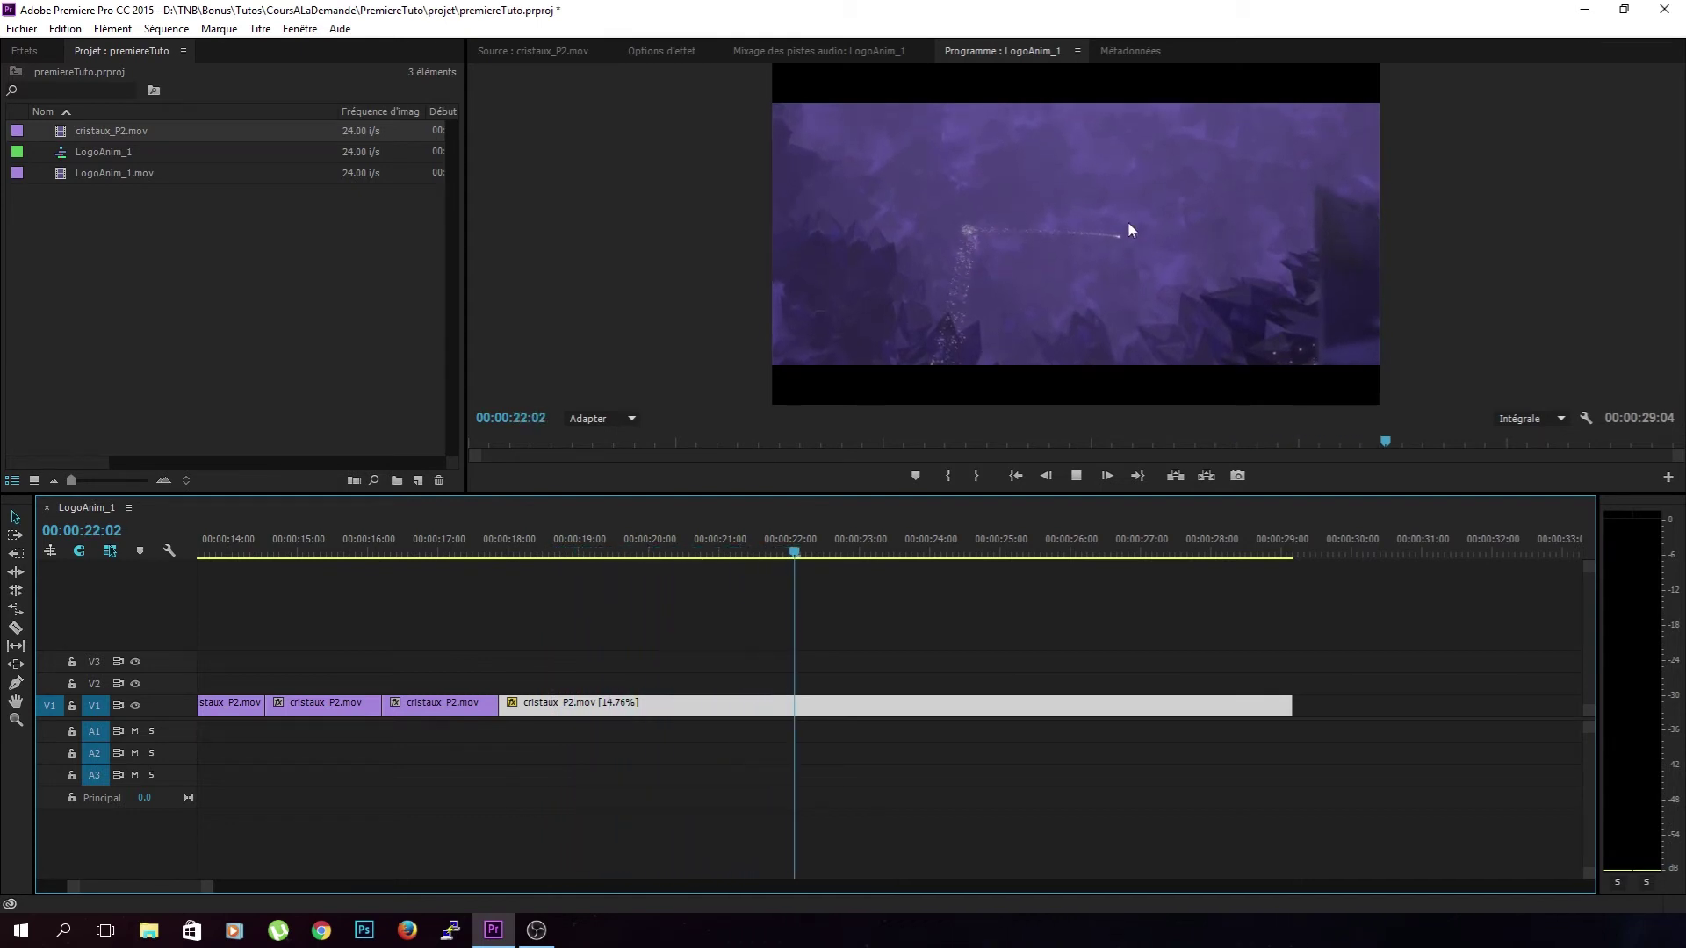
{"action": "key", "text": "space"}
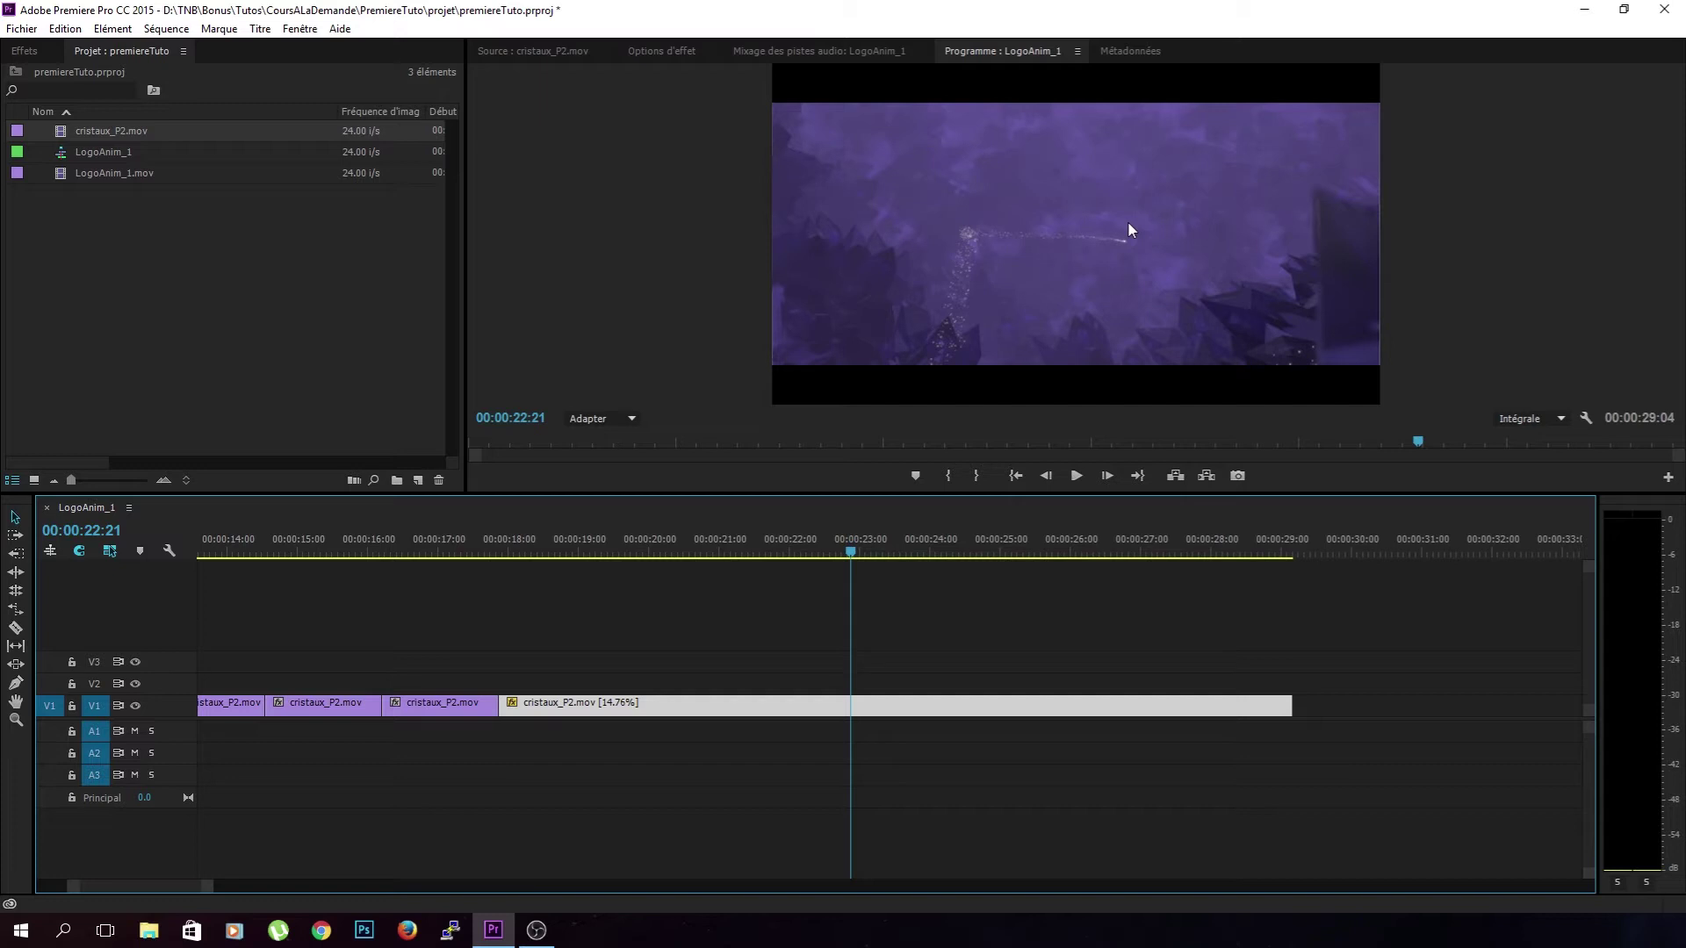
- Enable Fusion d'images (frame blending) on the slowed clip and play it to check
{"action": "right_click", "coordinate": [778, 708]}
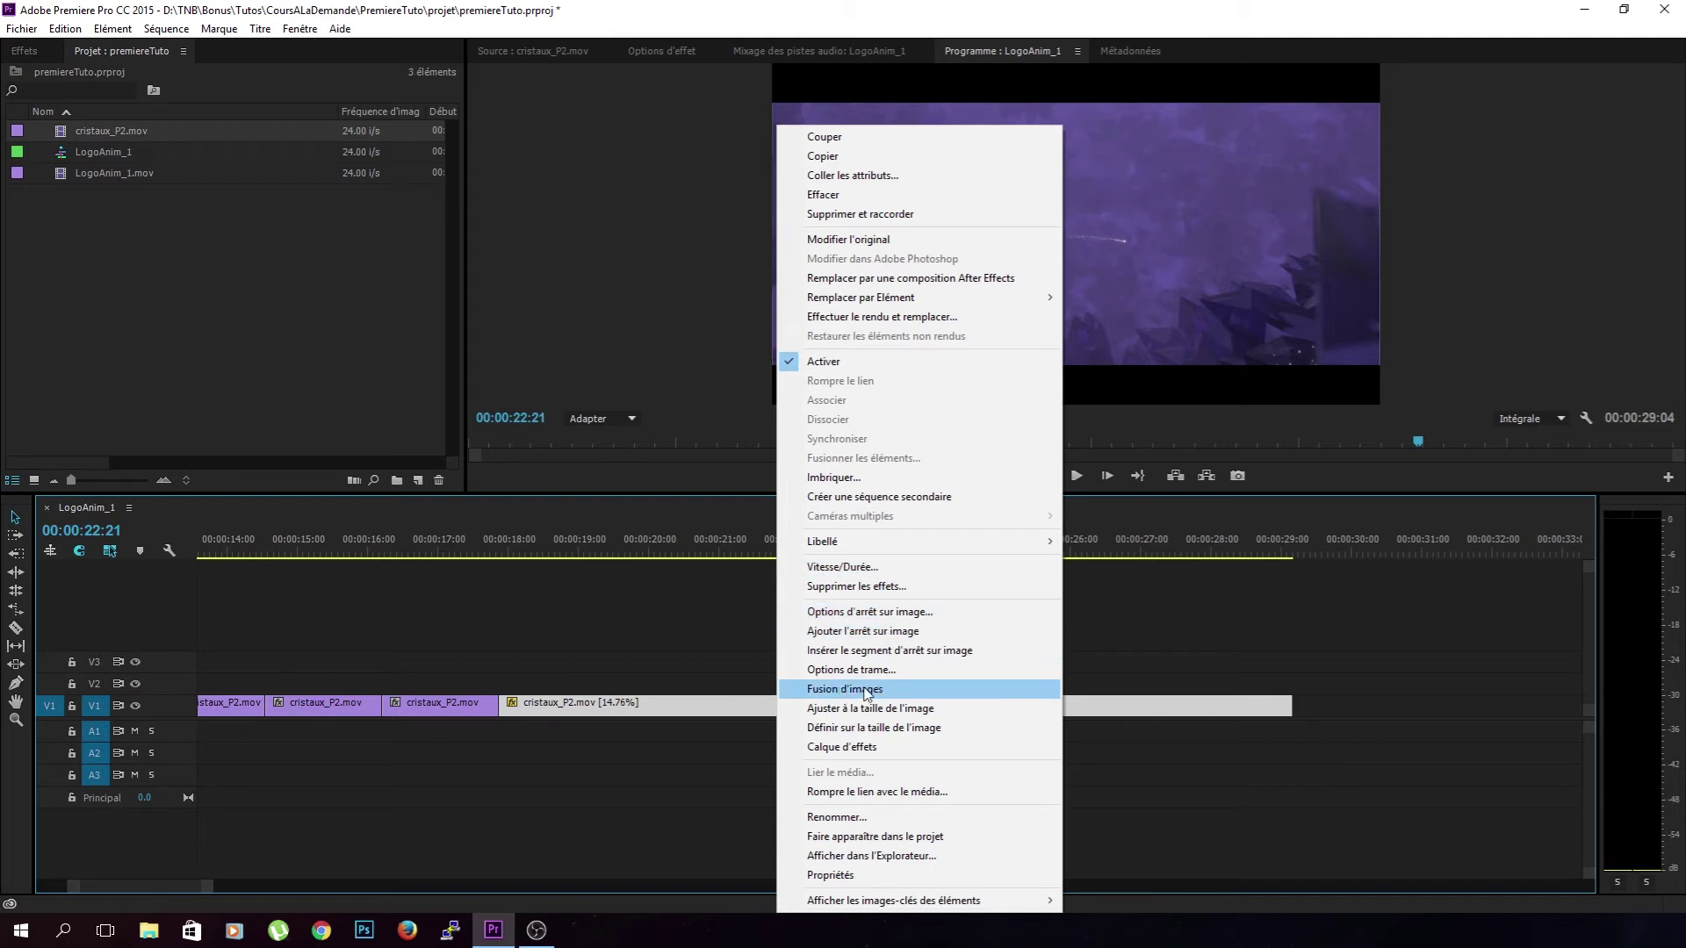
{"action": "left_click", "coordinate": [868, 689]}
{"action": "mouse_move", "coordinate": [850, 553]}
{"action": "left_mouse_down"}
{"action": "mouse_move", "coordinate": [657, 554]}
{"action": "mouse_move", "coordinate": [626, 598]}
{"action": "left_mouse_up"}
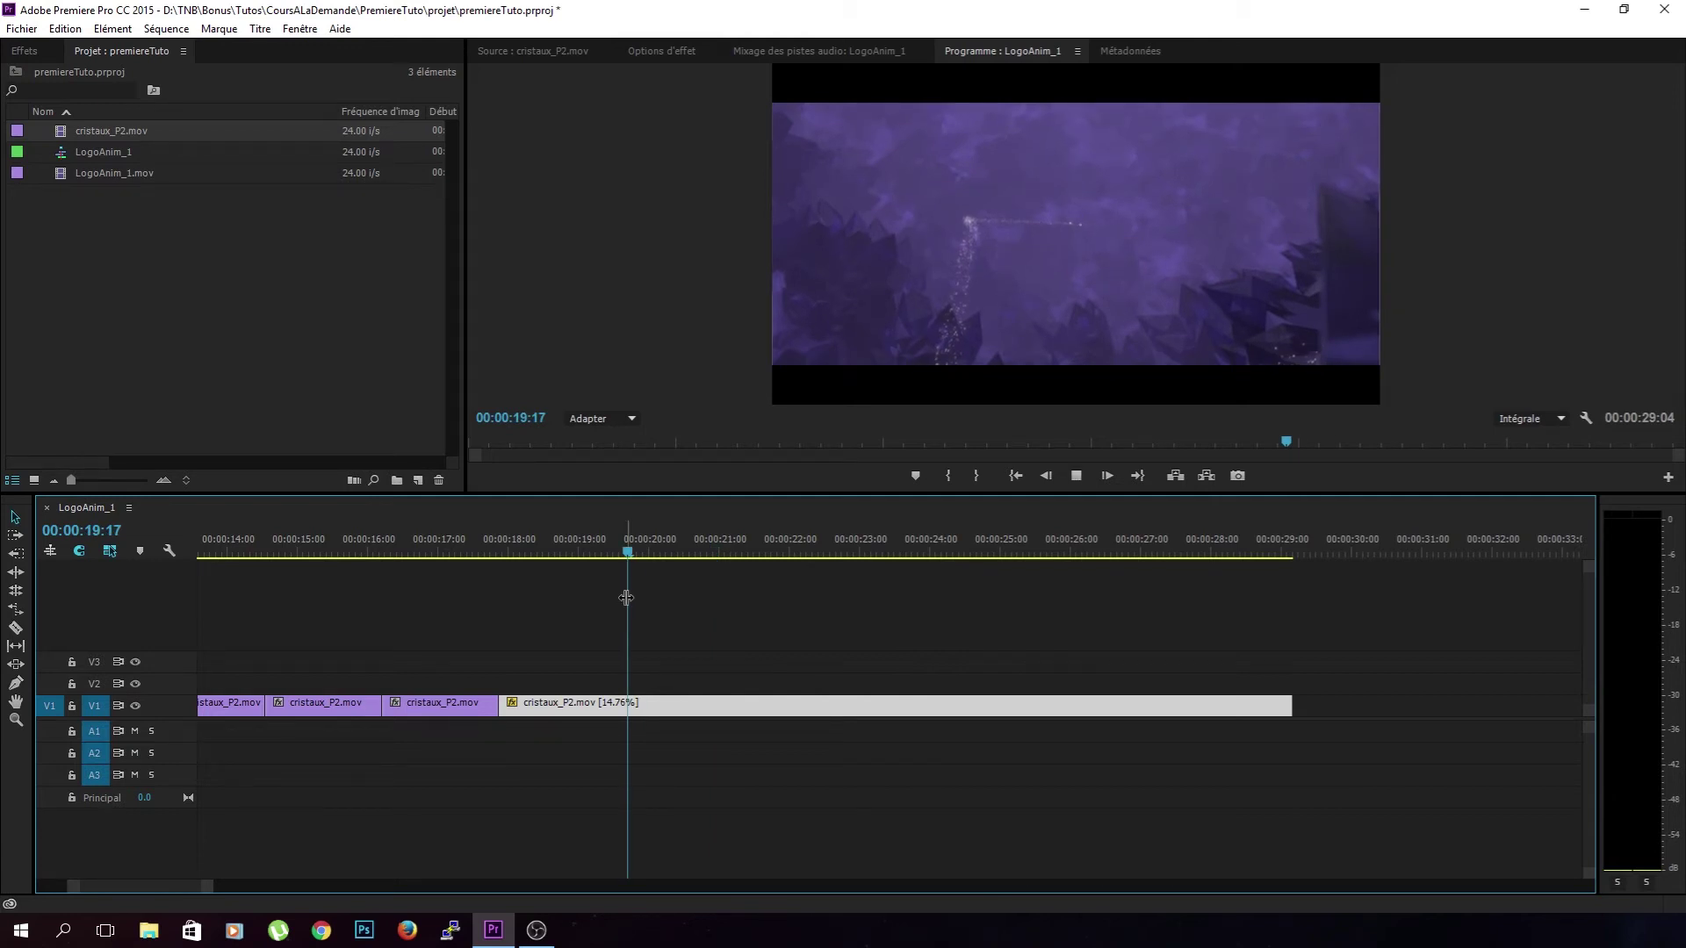
{"action": "key", "text": "space"}
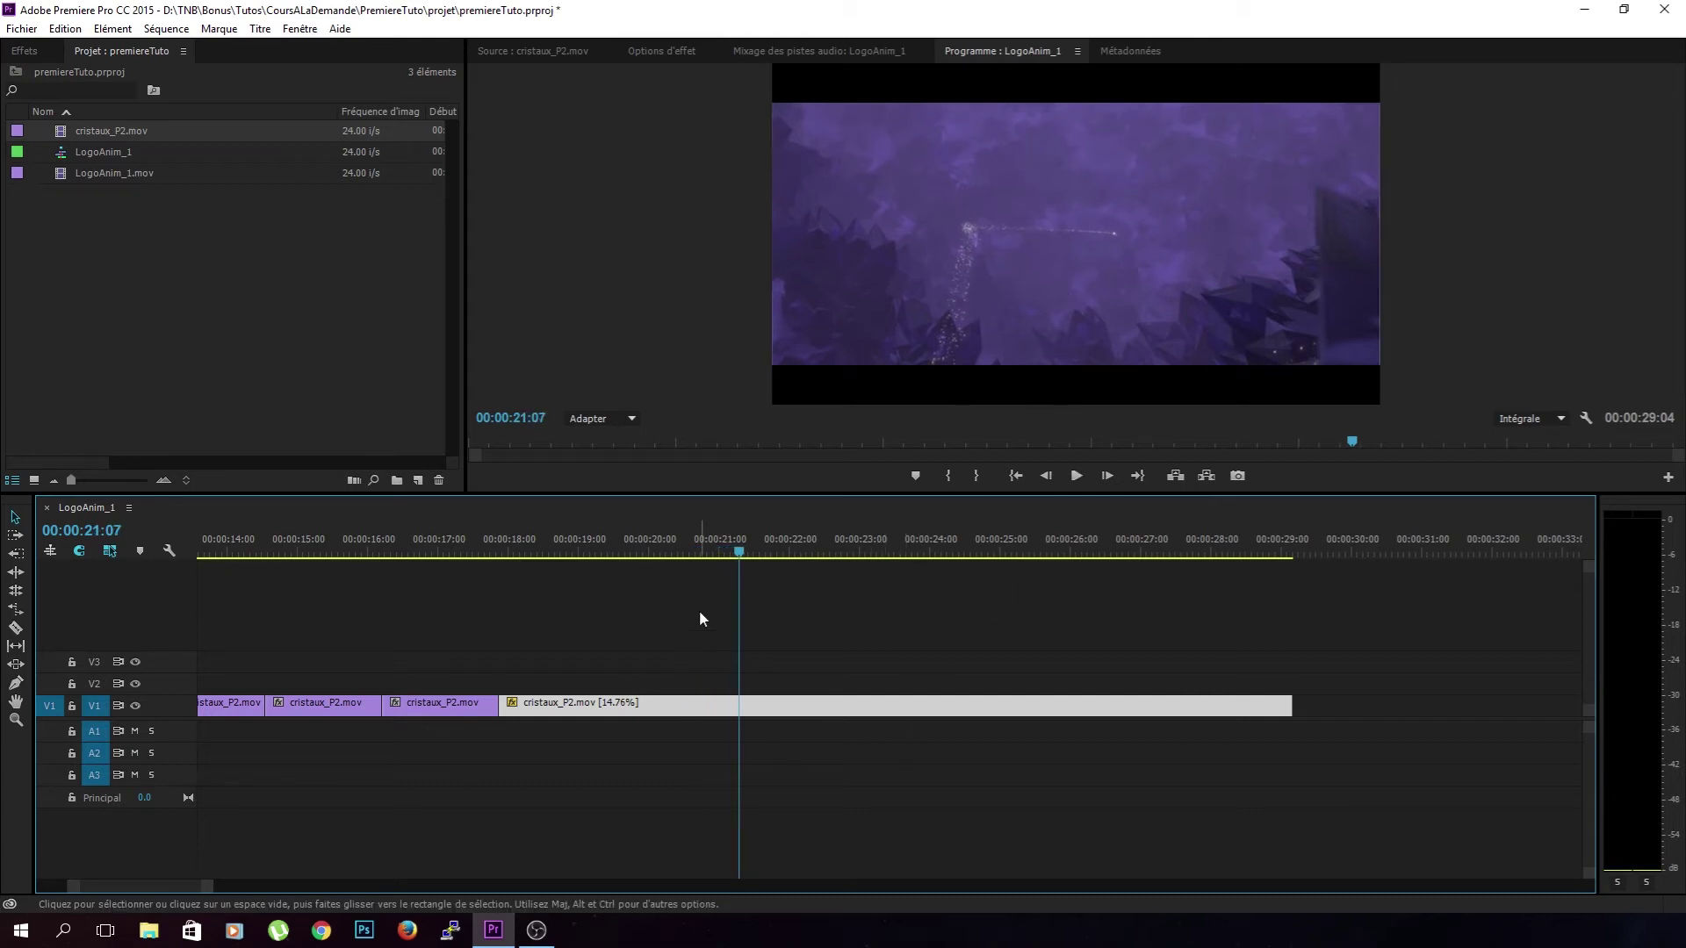
- Mark In and Out points at the slowed clip's start and end, an 00:00:11:08 range
{"action": "key", "text": "Up"}
{"action": "key", "text": "i"}
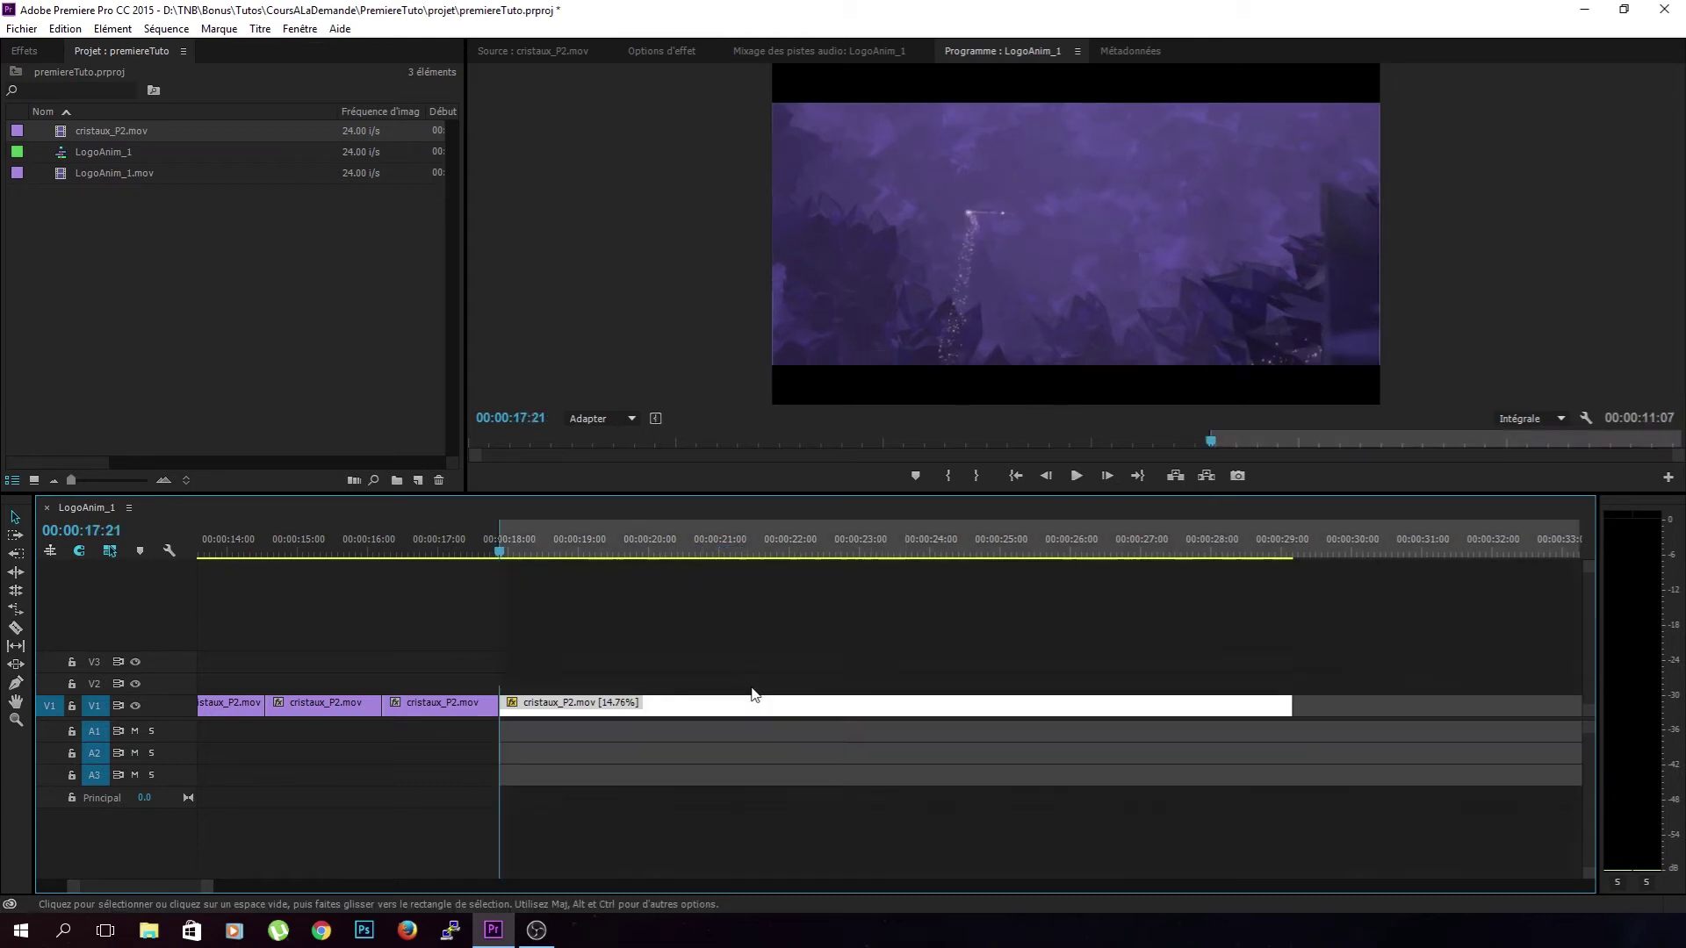
{"action": "key", "text": "Down"}
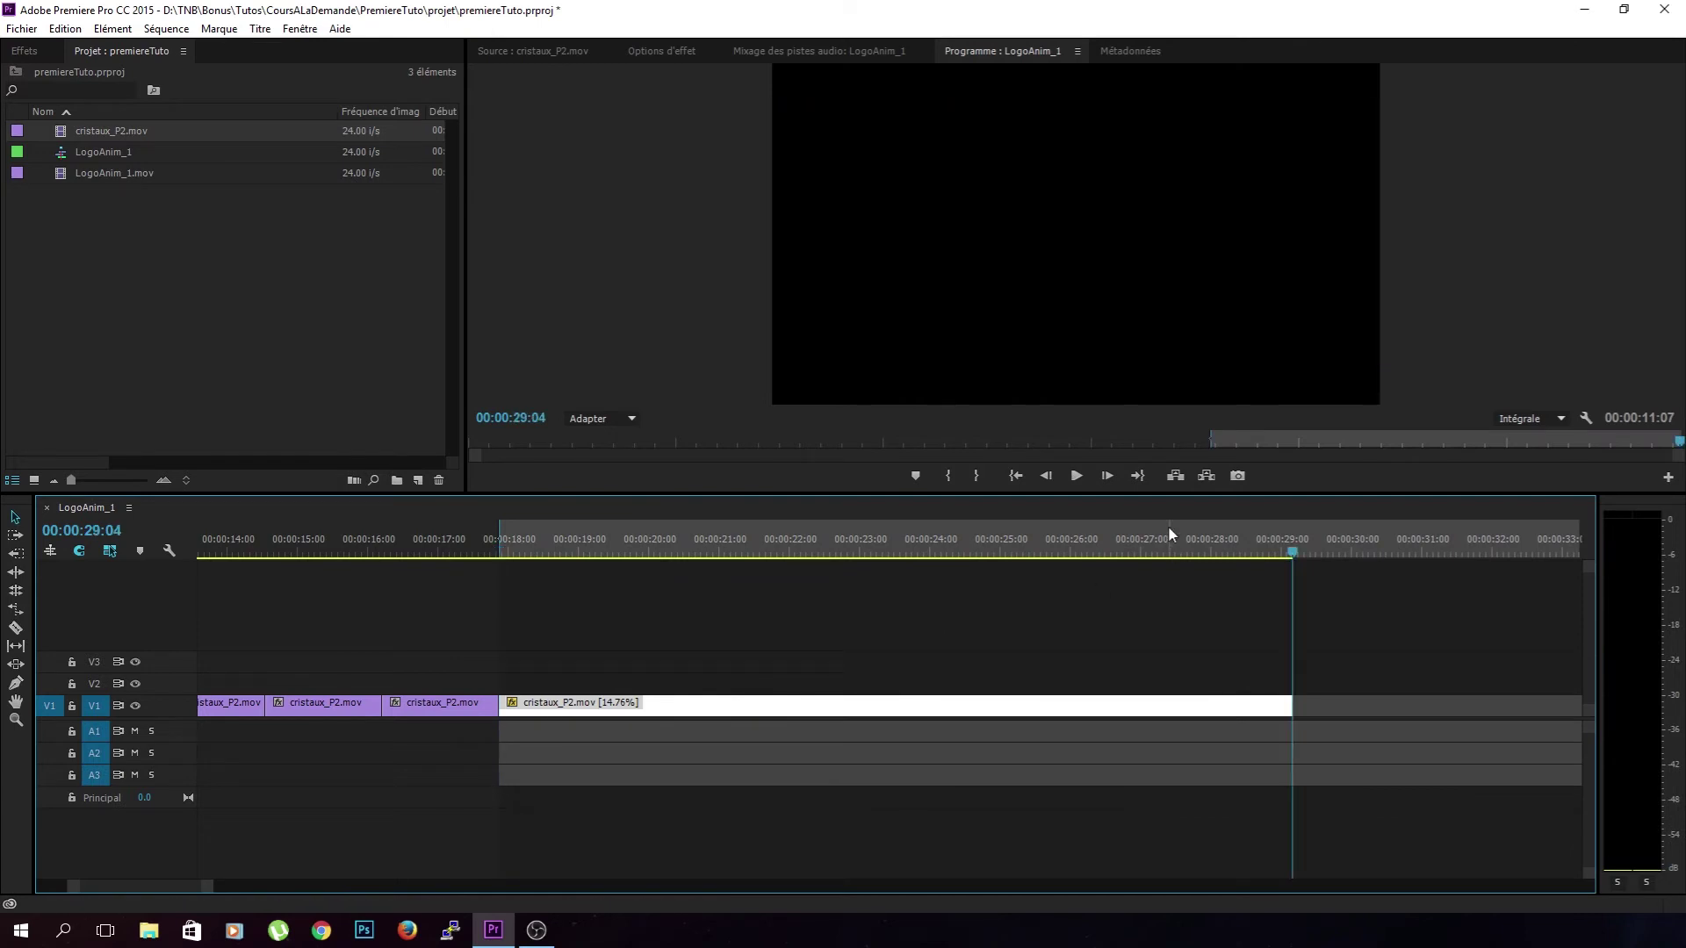
{"action": "key", "text": "o"}
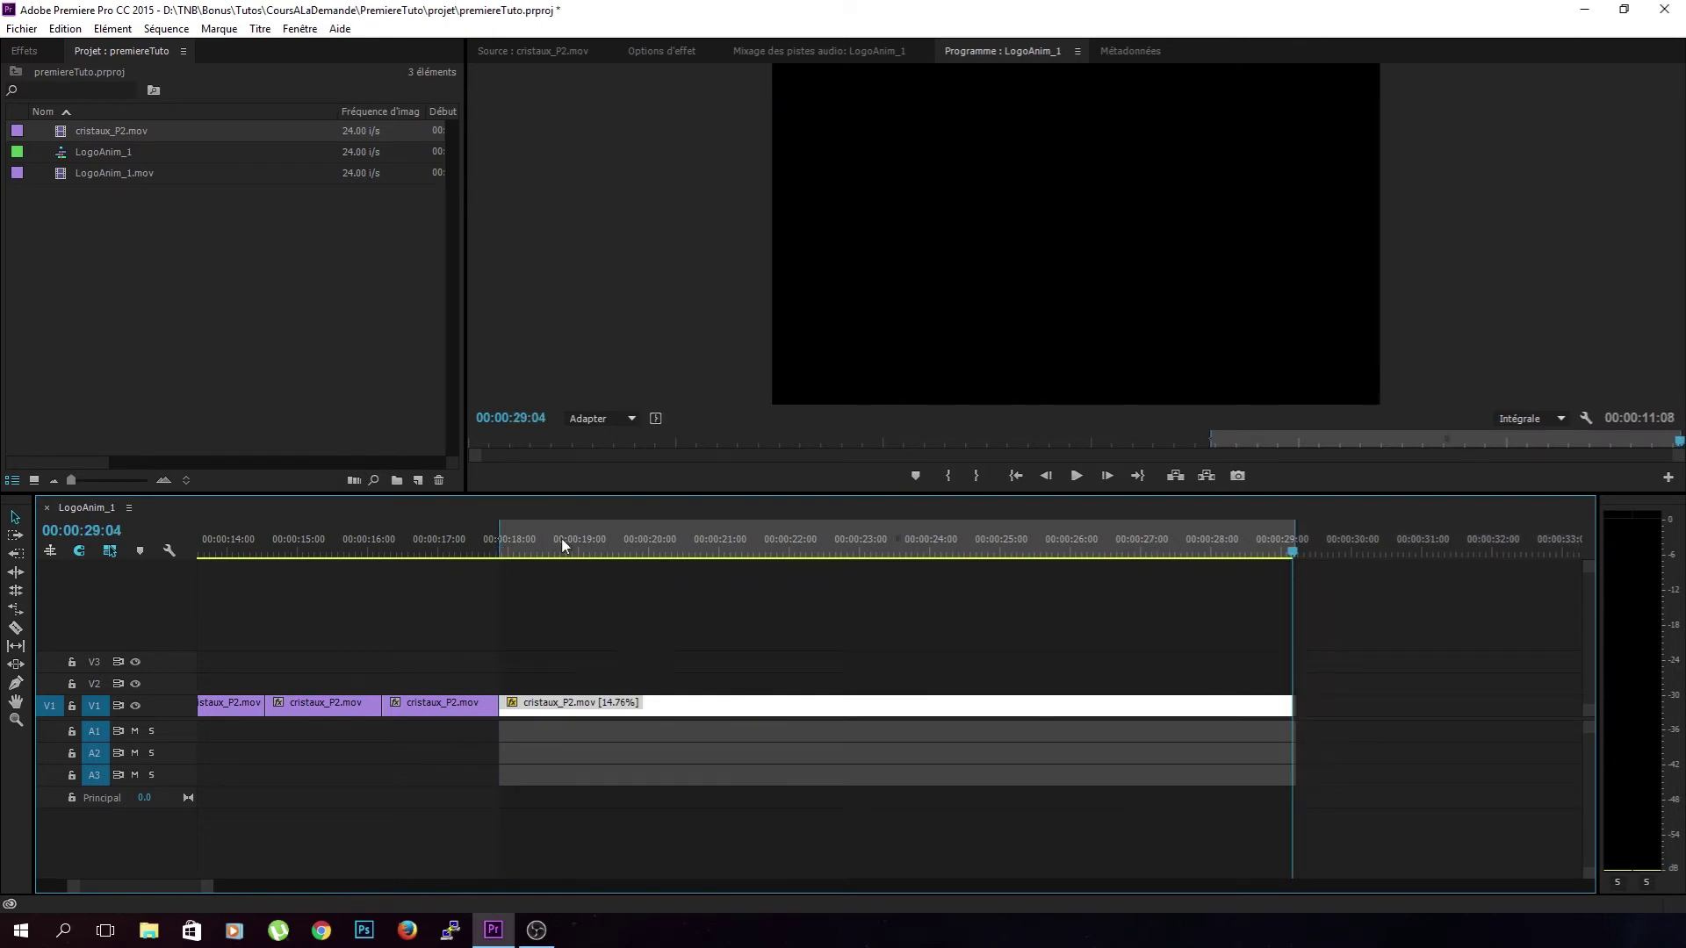
{"action": "left_click_drag", "start_coordinate": [1290, 551], "coordinate": [843, 551]}
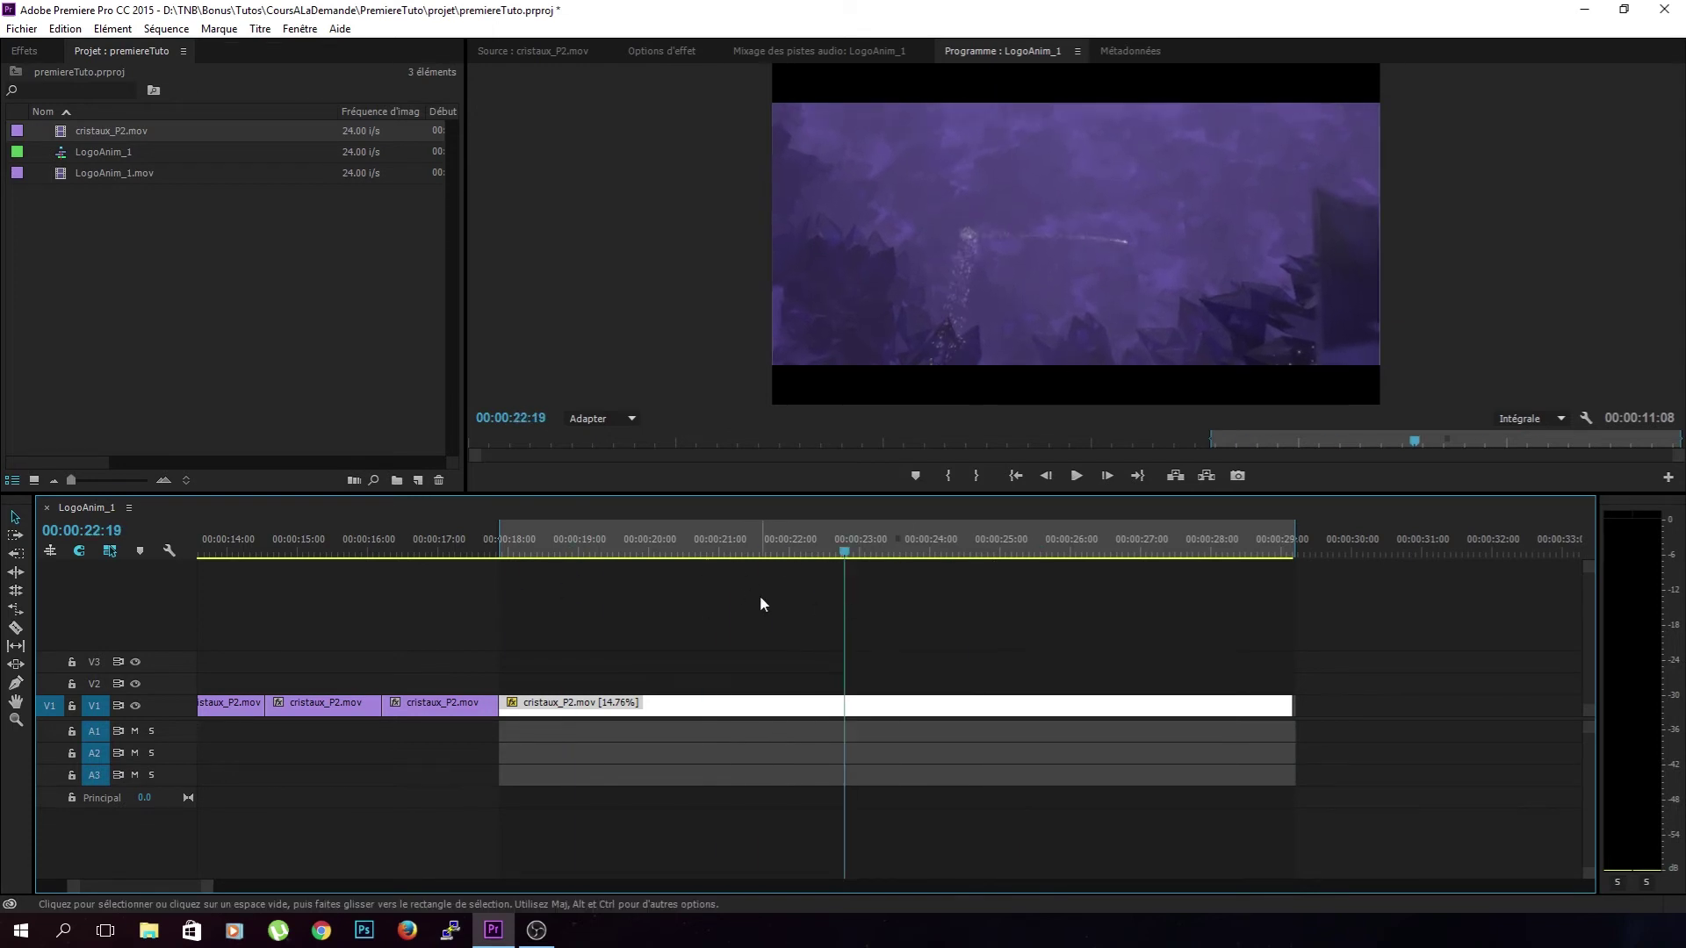
- Render the In-to-Out range with Rendu de l'entrée à la sortie and review the playback
{"action": "left_click", "coordinate": [156, 31]}
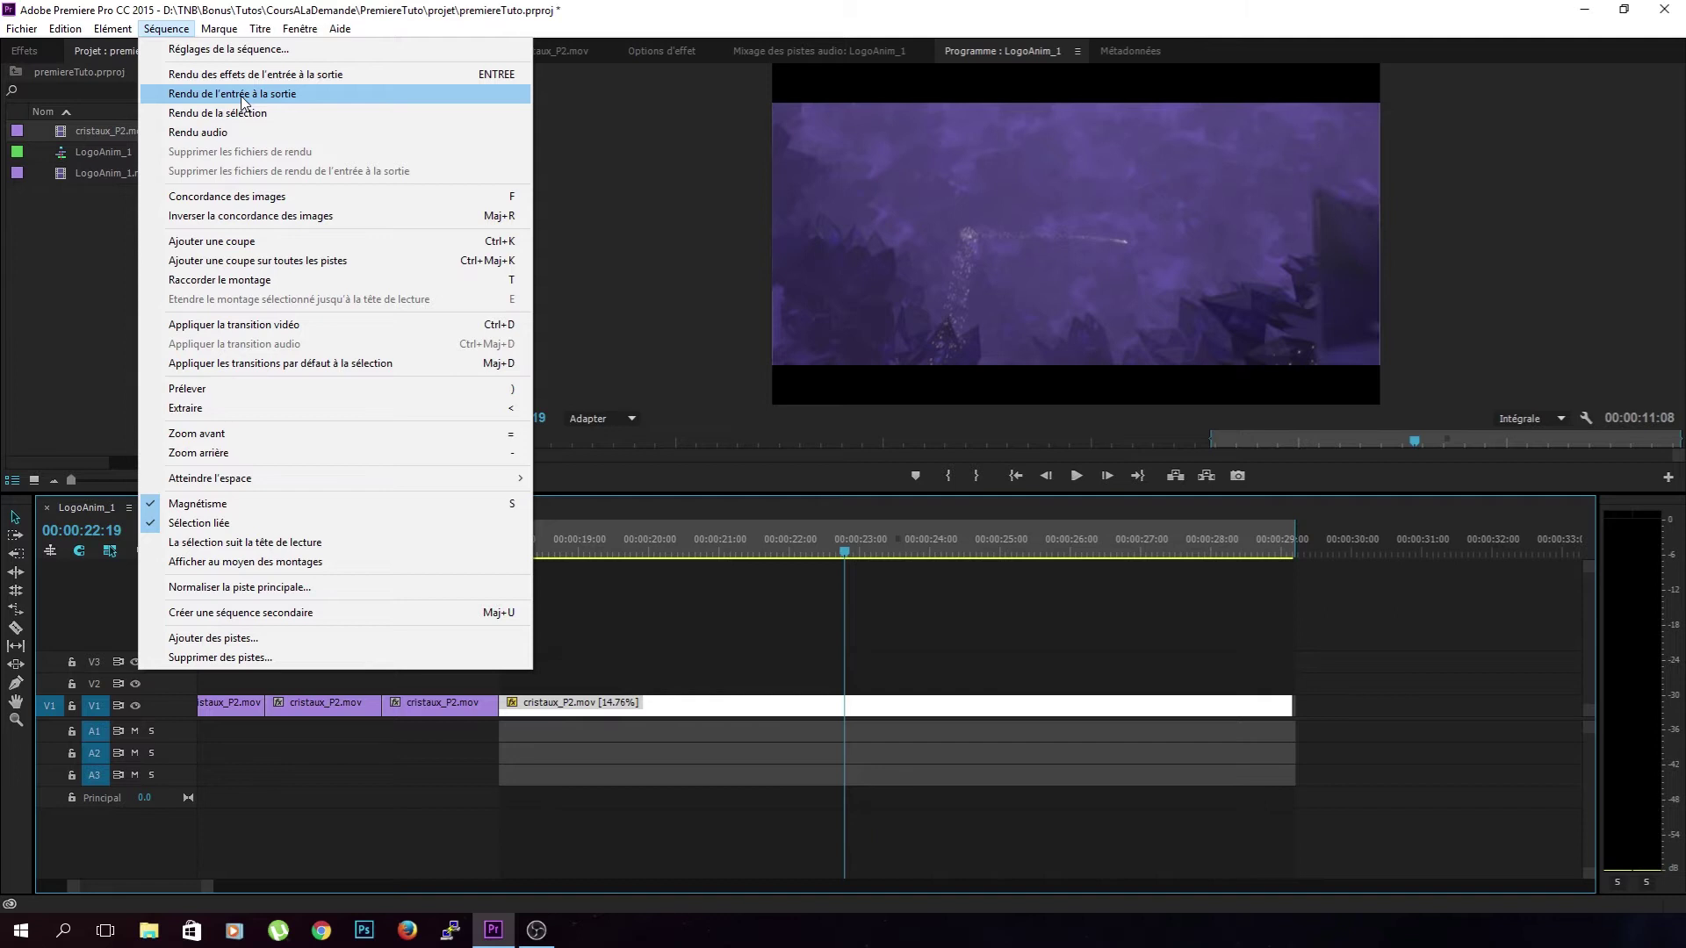
{"action": "left_click", "coordinate": [242, 95]}
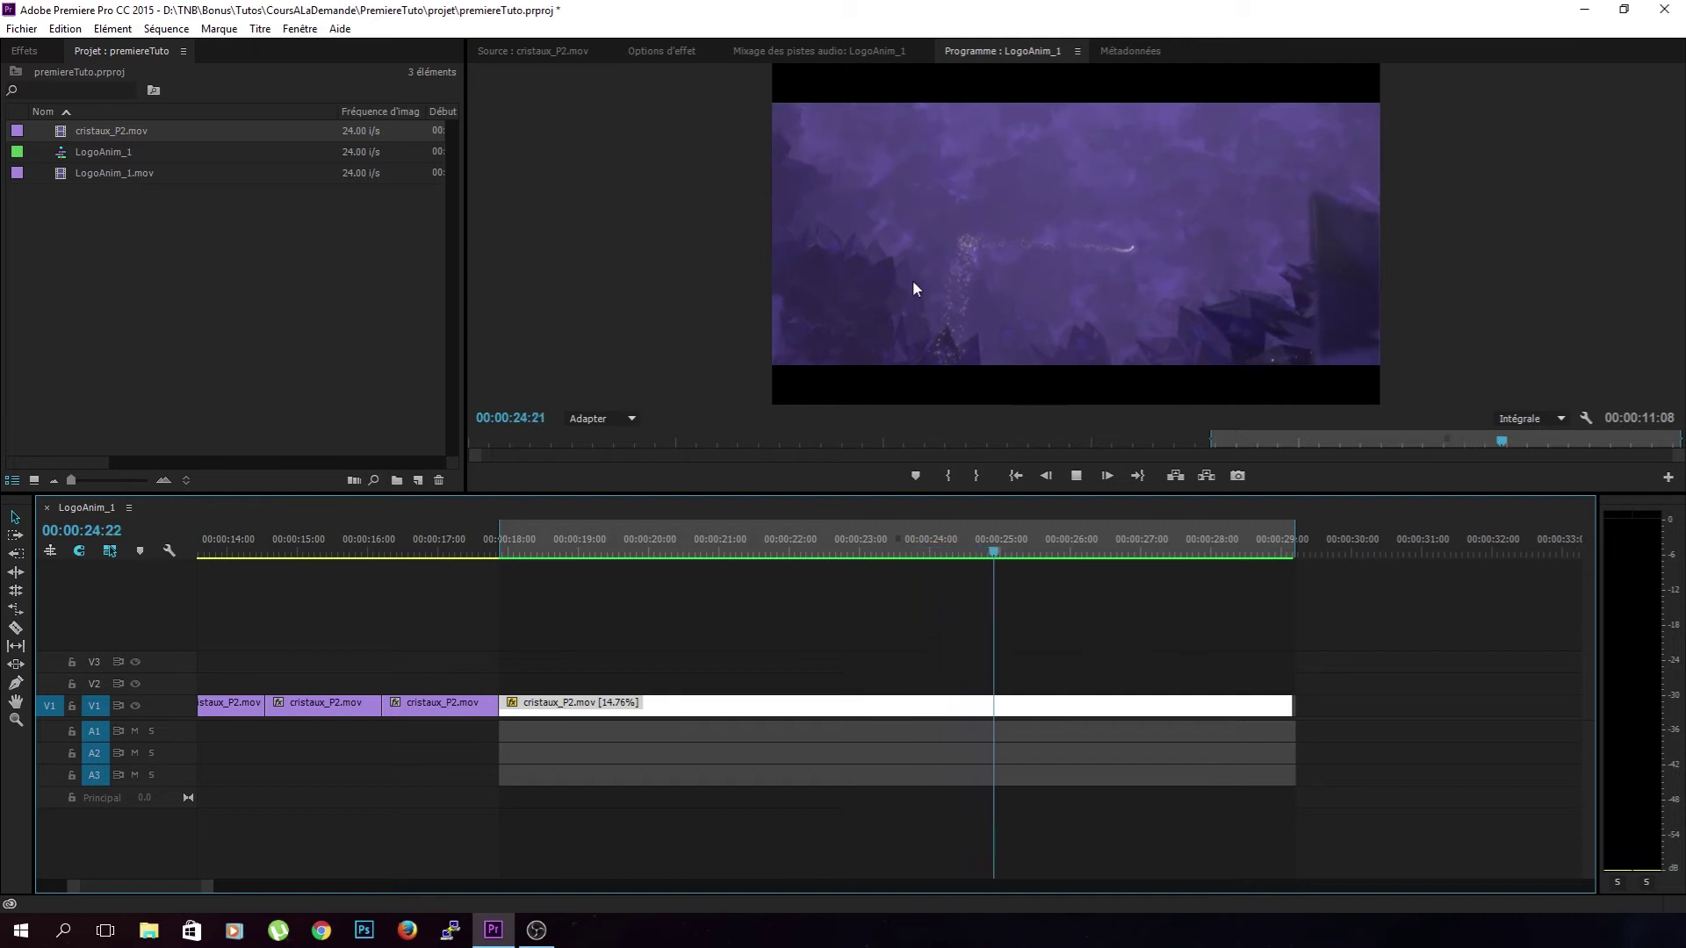
{"action": "left_click", "coordinate": [1076, 476]}
{"action": "left_click_drag", "start_coordinate": [1151, 562], "coordinate": [827, 571]}
{"action": "mouse_move", "coordinate": [211, 889]}
{"action": "left_mouse_down"}
{"action": "mouse_move", "coordinate": [323, 894]}
{"action": "mouse_move", "coordinate": [307, 892]}
{"action": "left_mouse_up"}
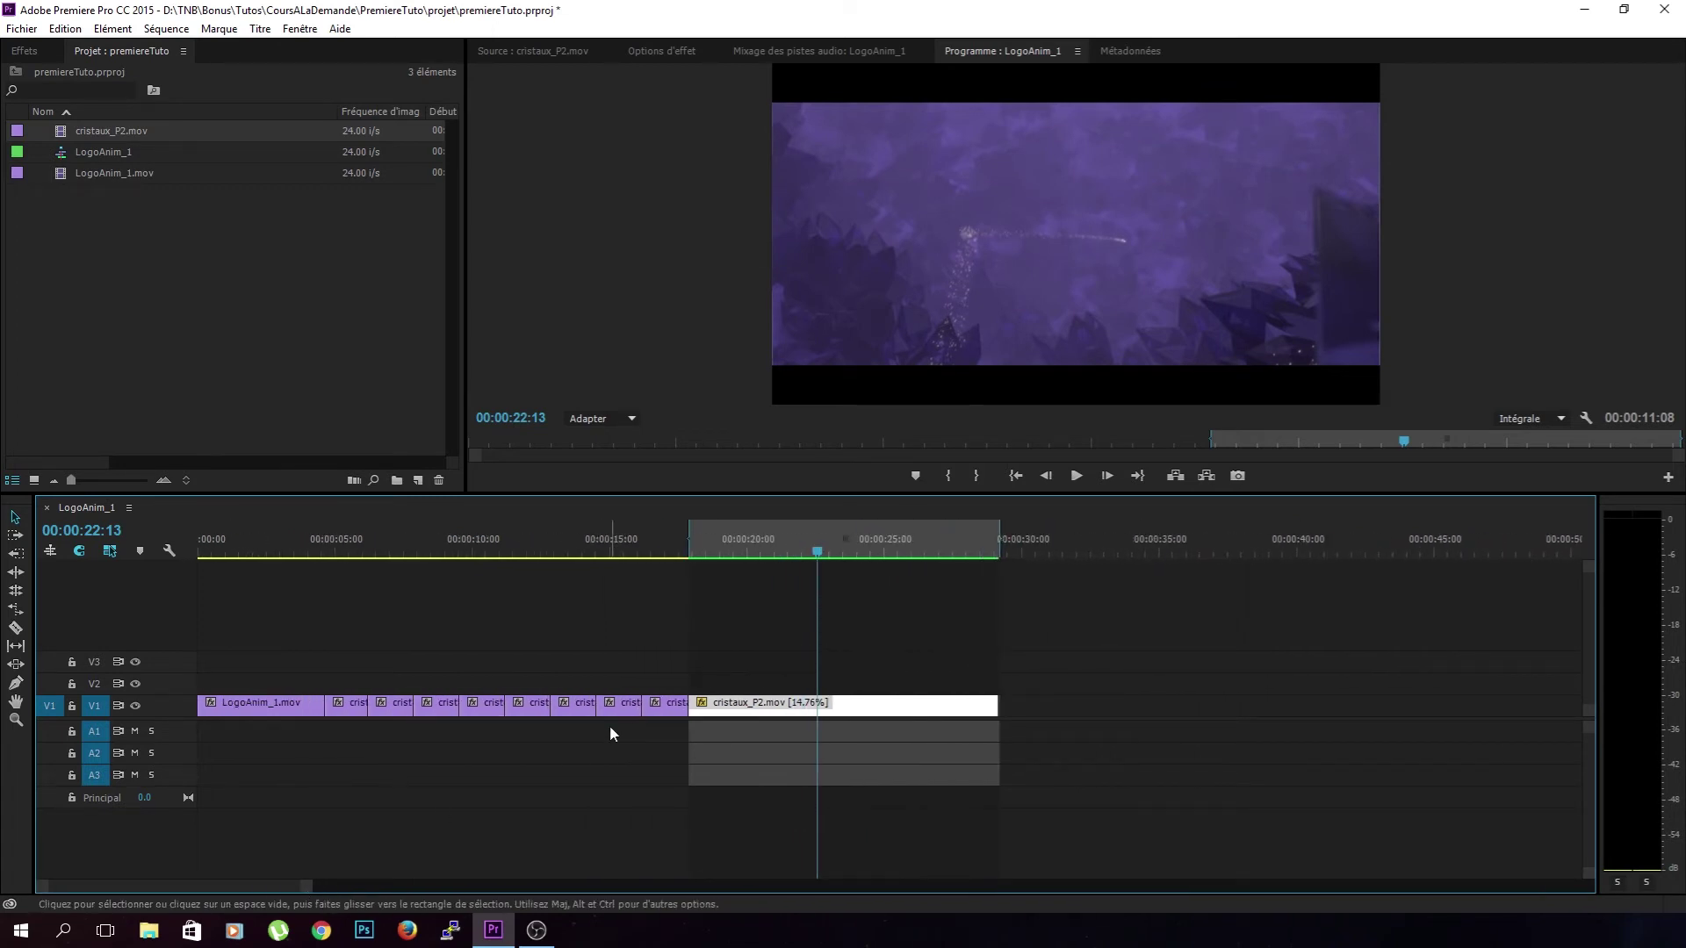
- Render with Rendu des effets de l'entrée à la sortie, then select the LogoAnim_1.mov clip near 2 seconds
{"action": "right_click", "coordinate": [724, 532]}
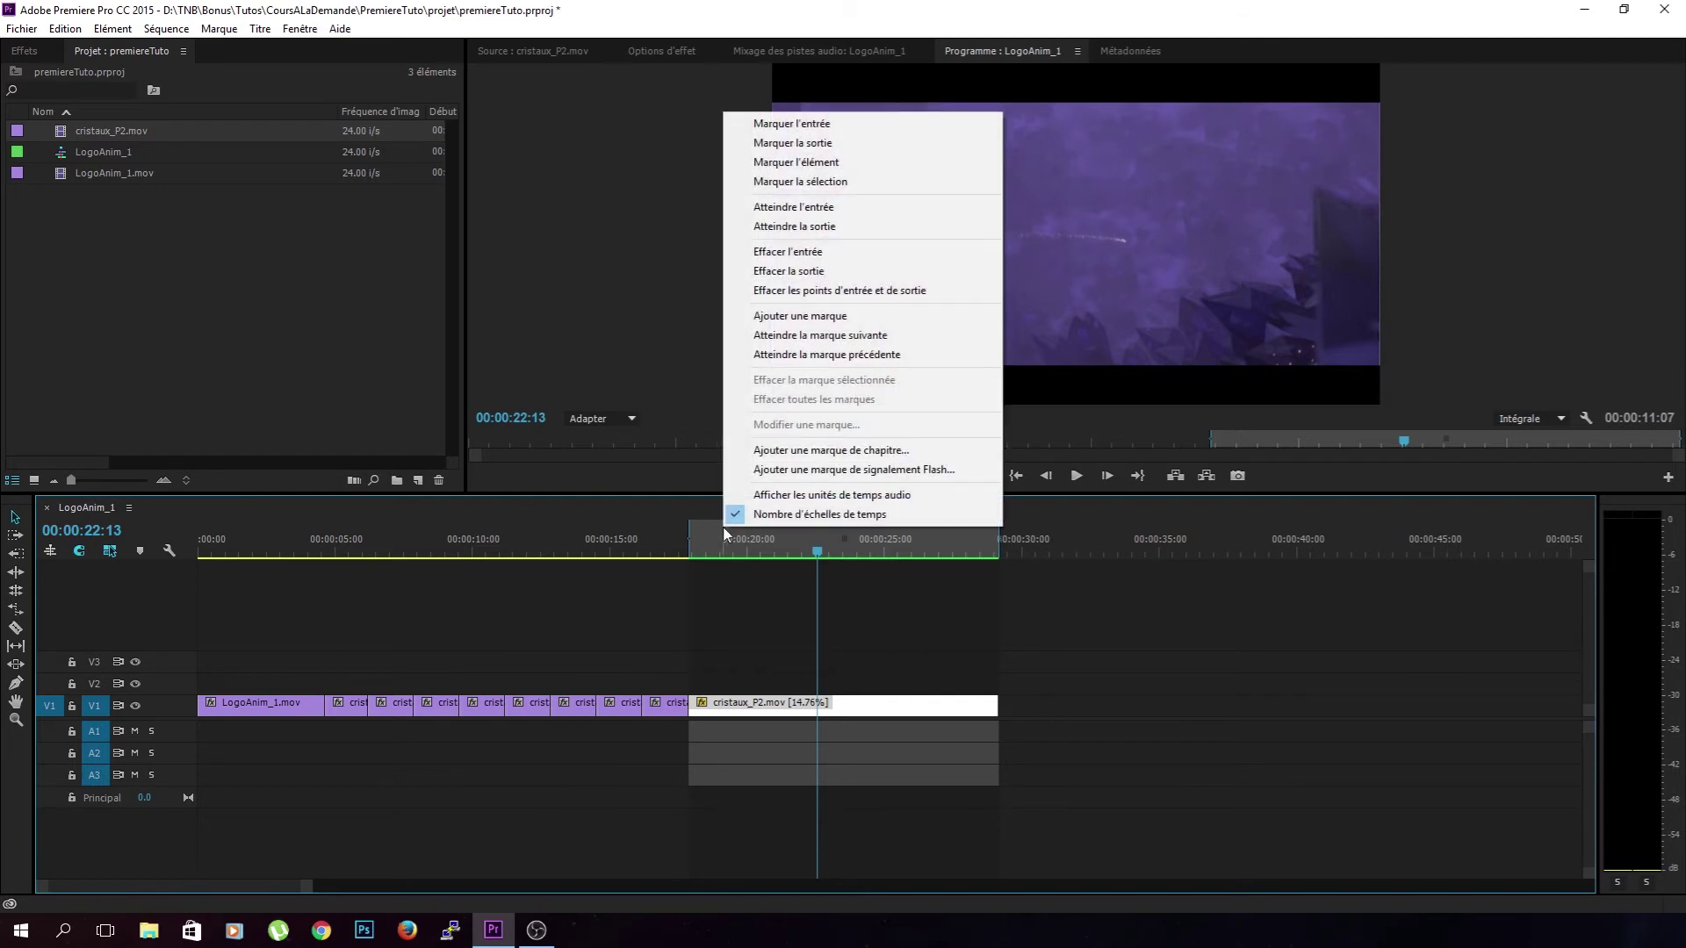
{"action": "left_click", "coordinate": [722, 549]}
{"action": "left_click", "coordinate": [613, 551]}
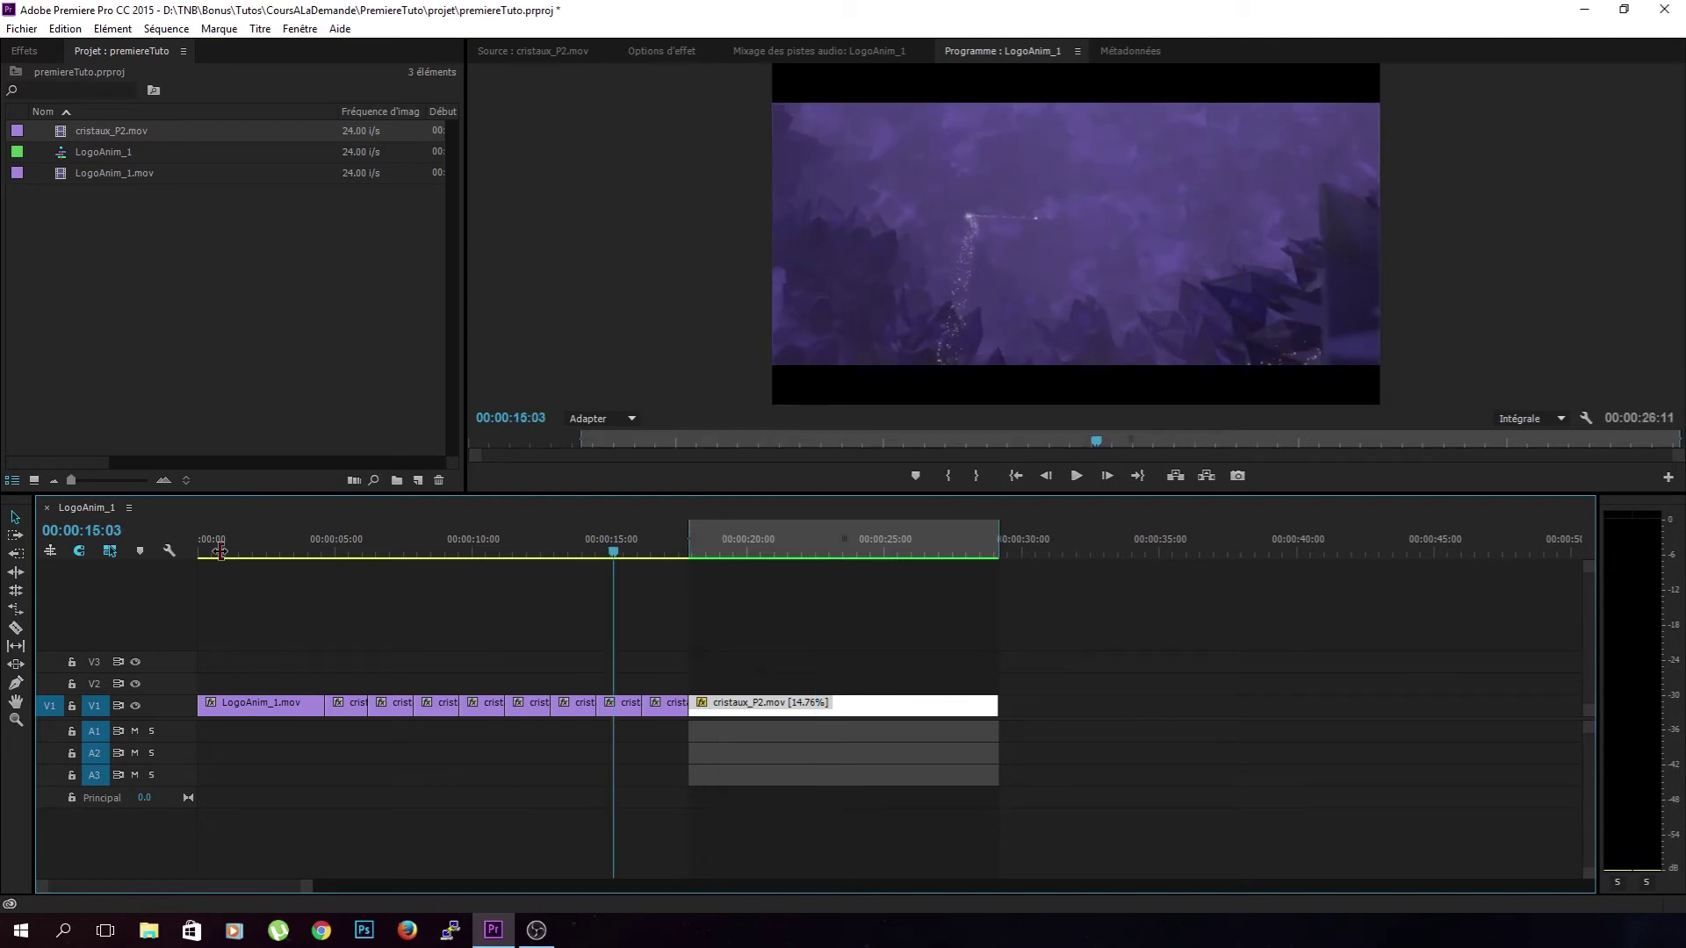
{"action": "left_click", "coordinate": [606, 551]}
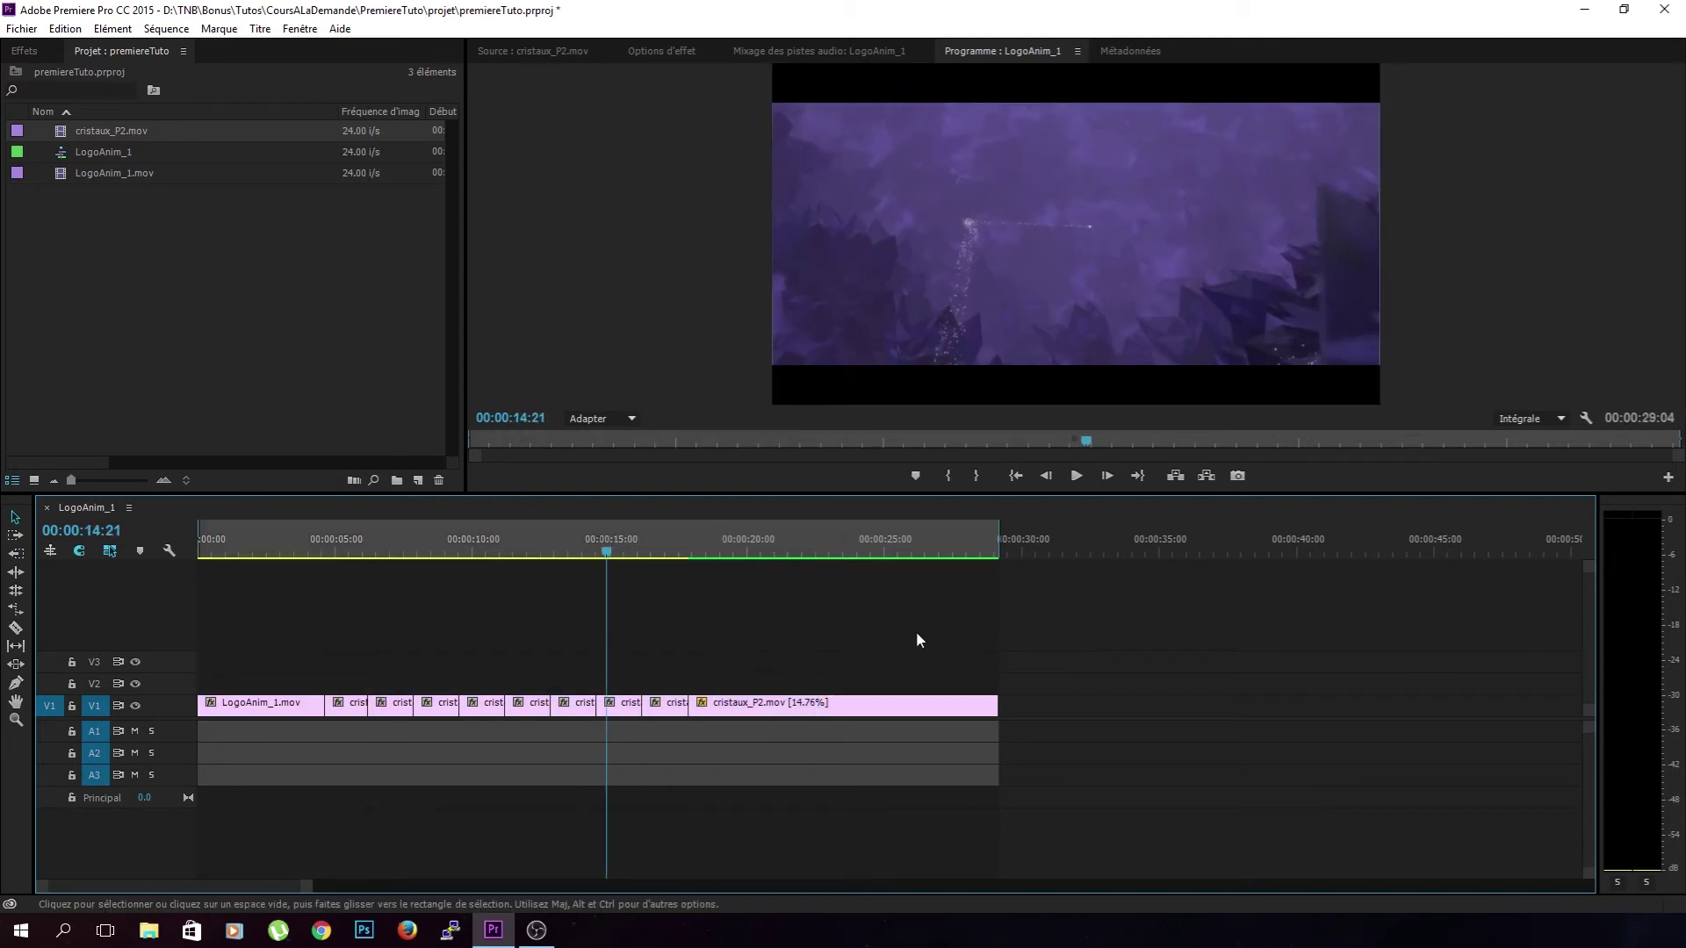
{"action": "left_click", "coordinate": [166, 29]}
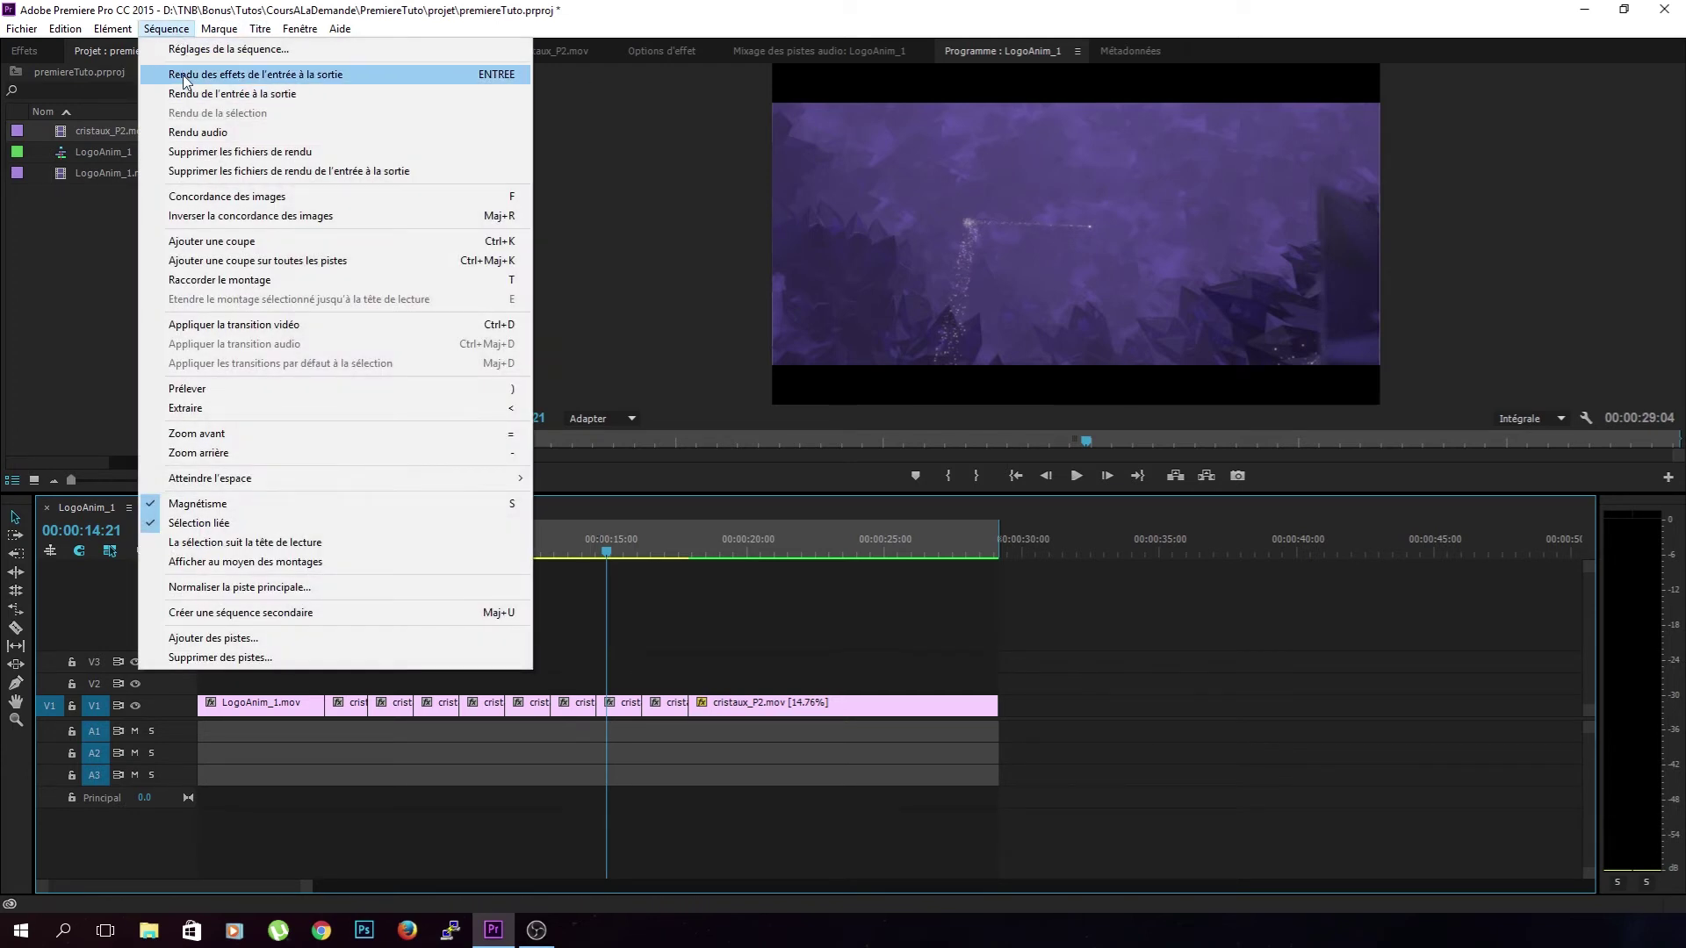
{"action": "left_click", "coordinate": [277, 94]}
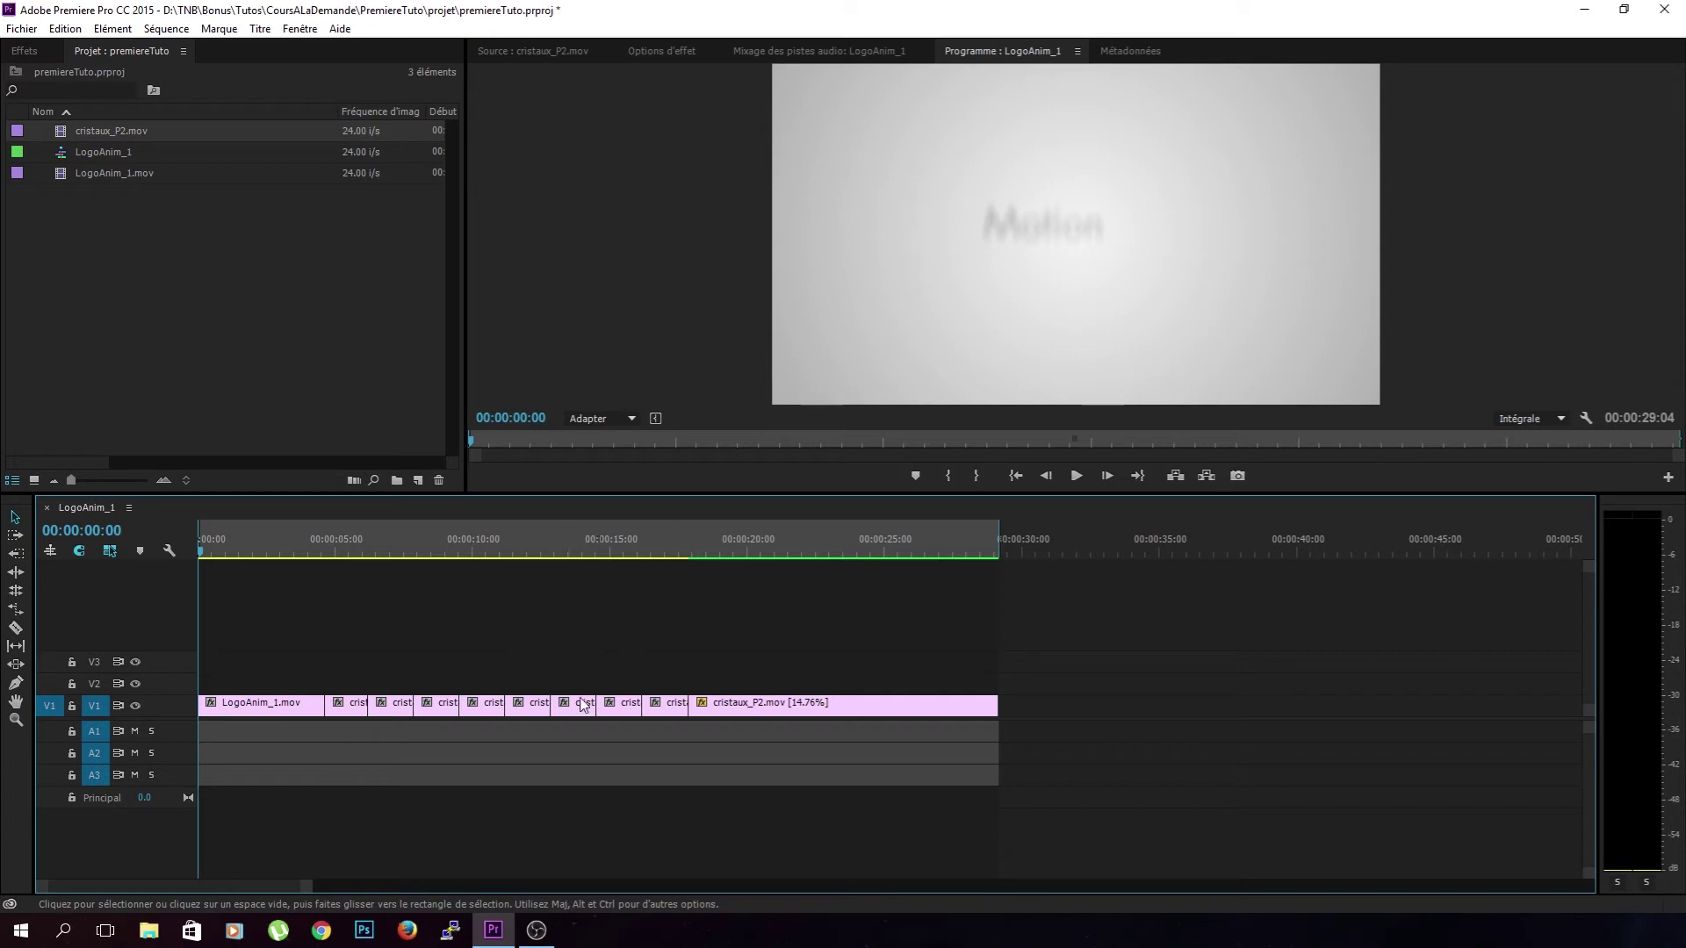
{"action": "left_click", "coordinate": [271, 549]}
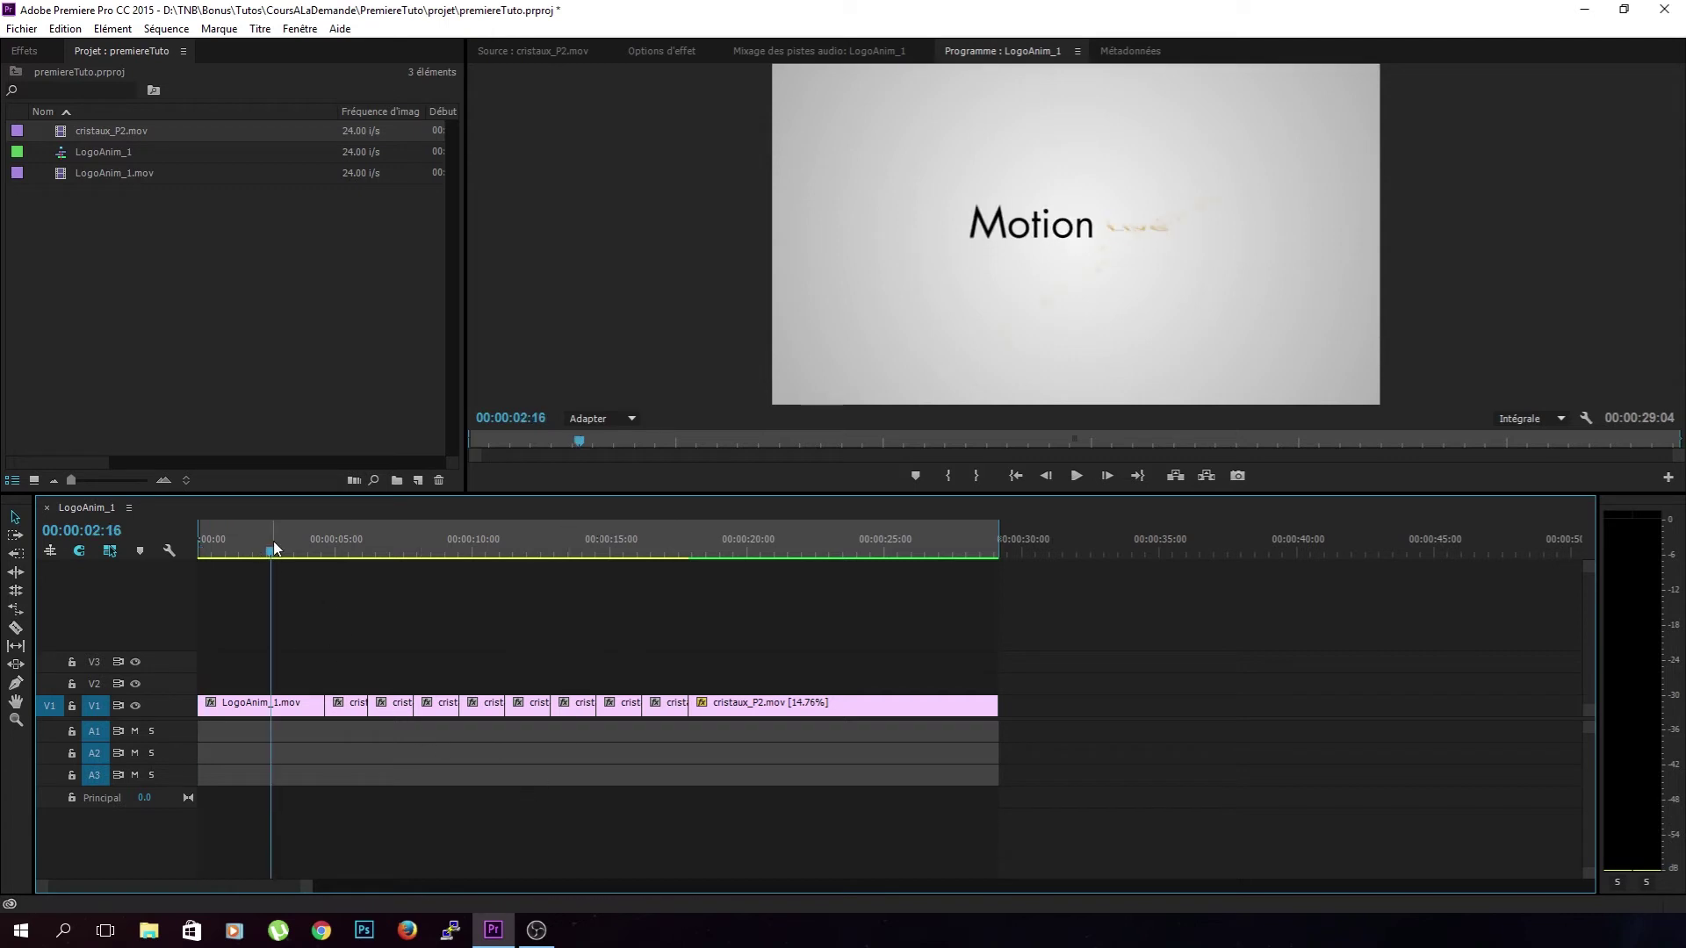
{"action": "left_click", "coordinate": [297, 708]}
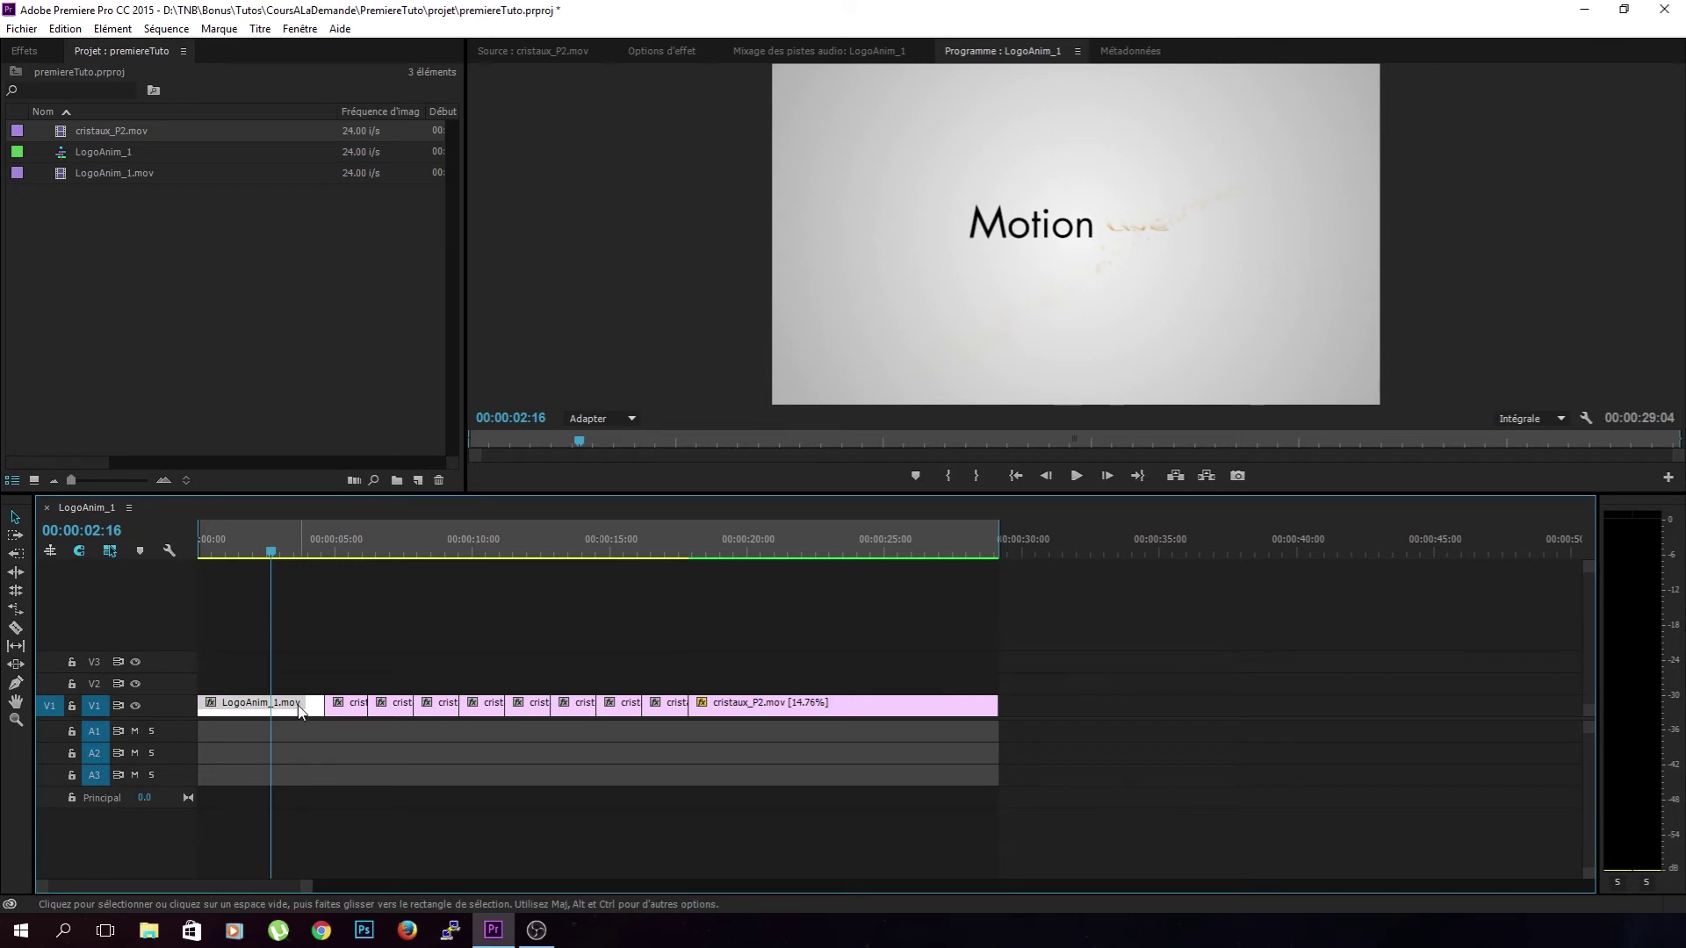
- Apply Couleur Lumetri from Effets vidéo > Correction colorimétrique to the LogoAnim_1 clip on V1
{"action": "left_click", "coordinate": [35, 54]}
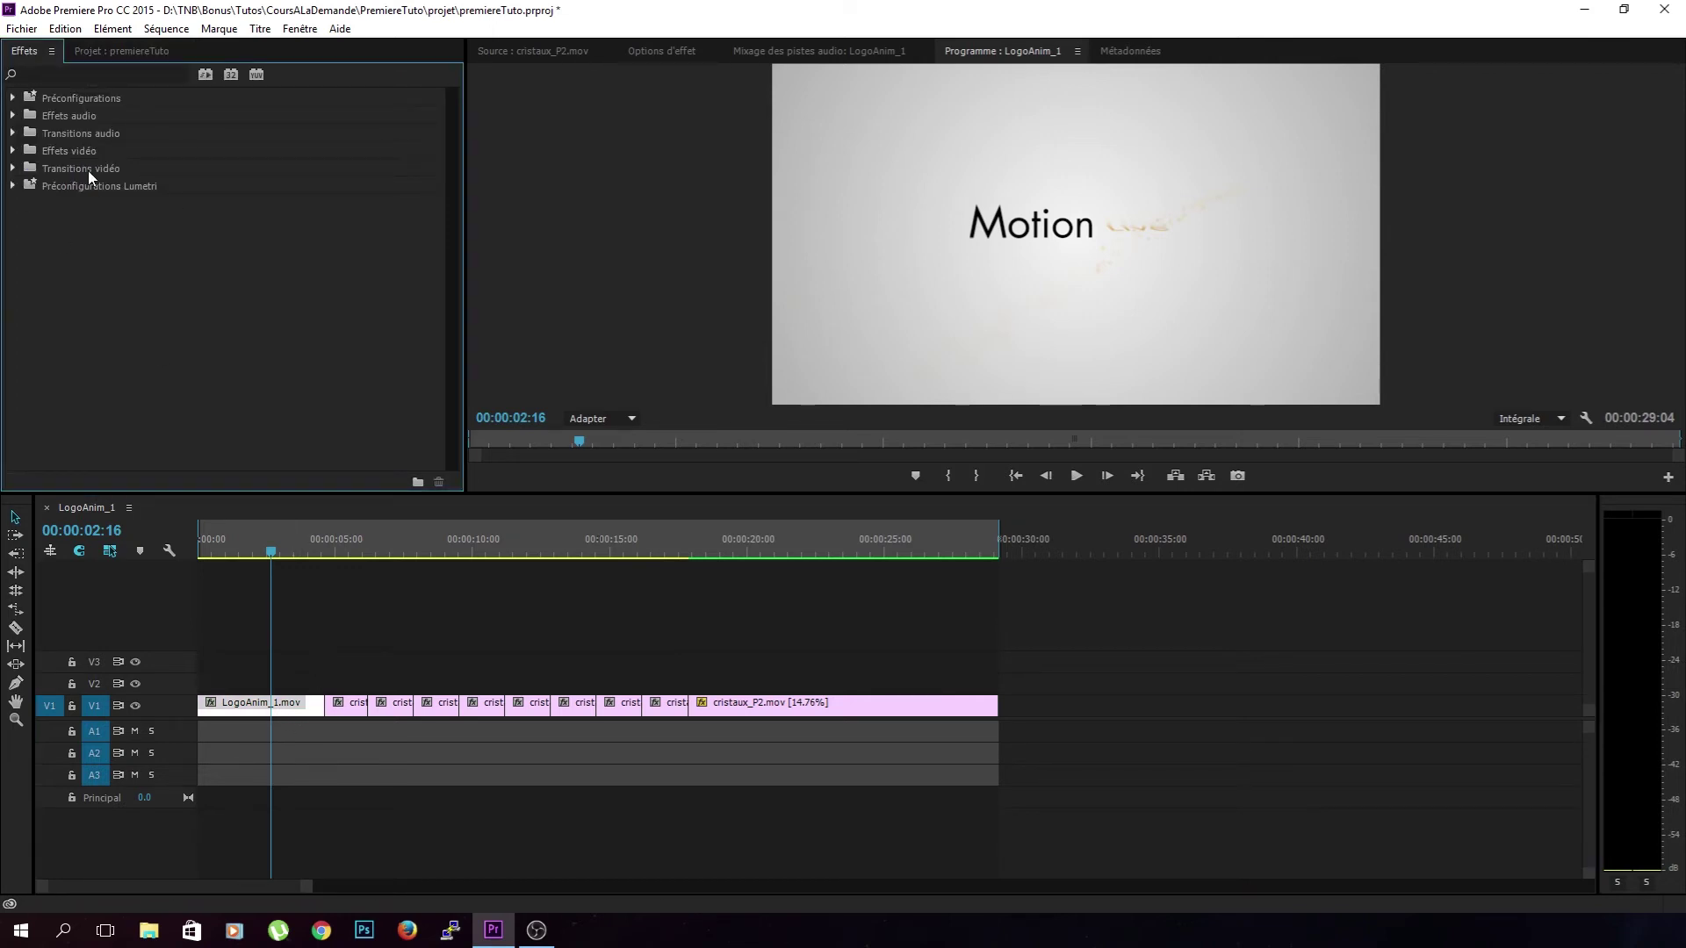
{"action": "left_click", "coordinate": [14, 117]}
{"action": "left_click", "coordinate": [13, 115]}
{"action": "left_click", "coordinate": [13, 151]}
{"action": "left_click", "coordinate": [13, 151]}
{"action": "left_click", "coordinate": [12, 151]}
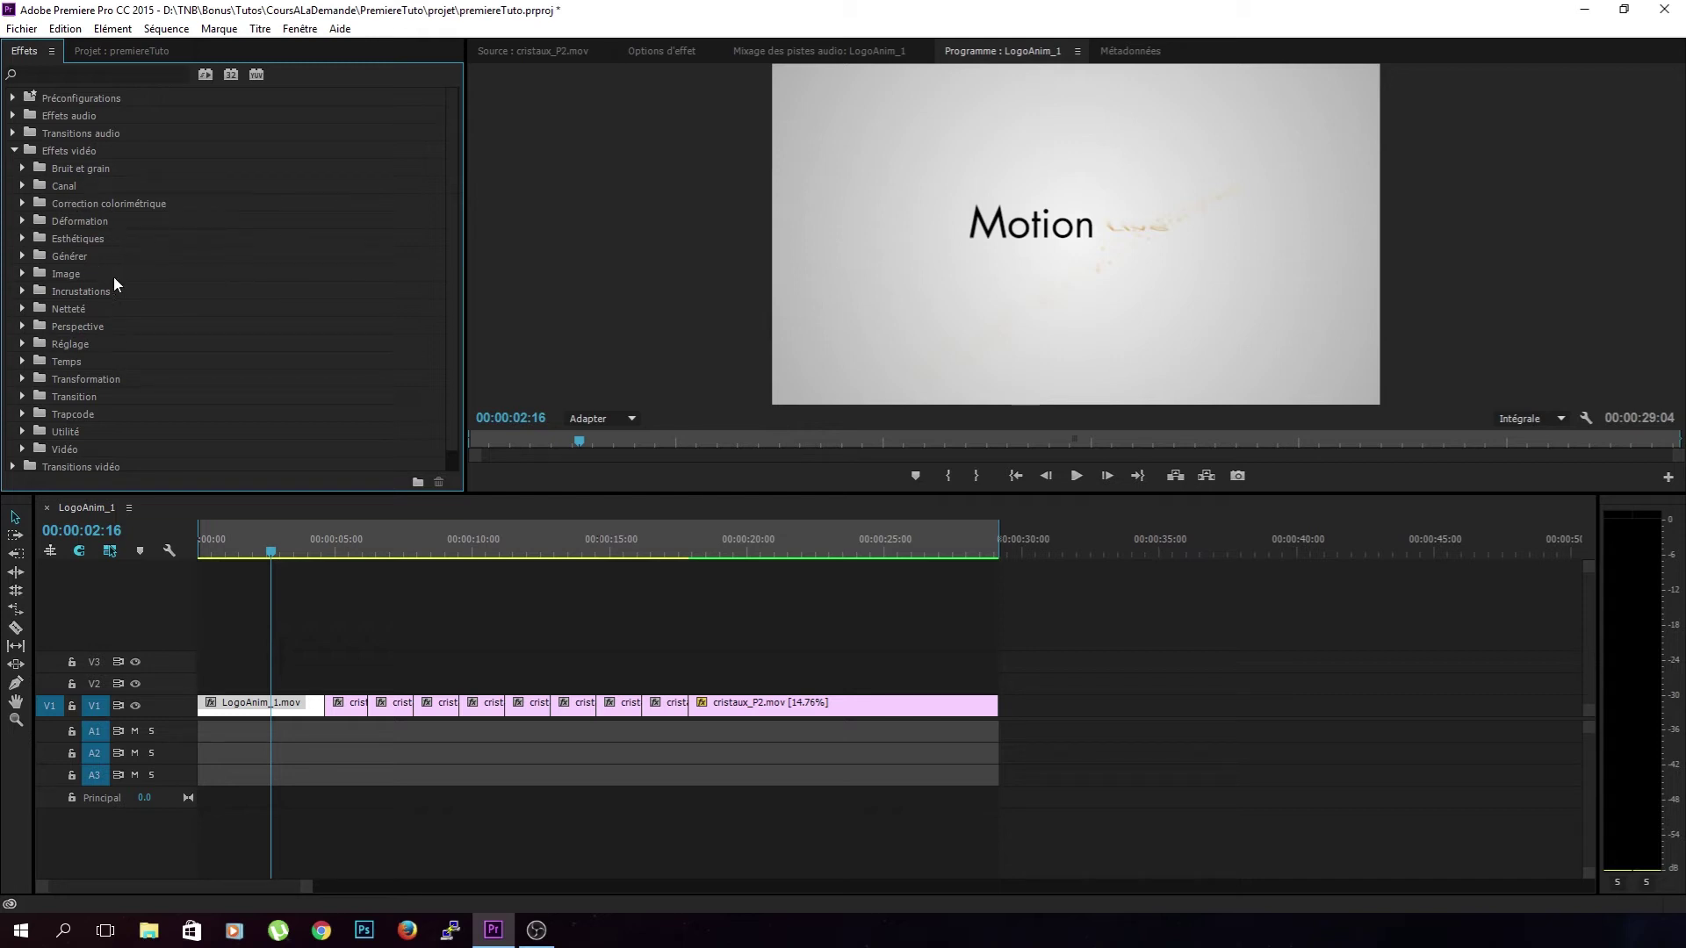
{"action": "left_click", "coordinate": [24, 204]}
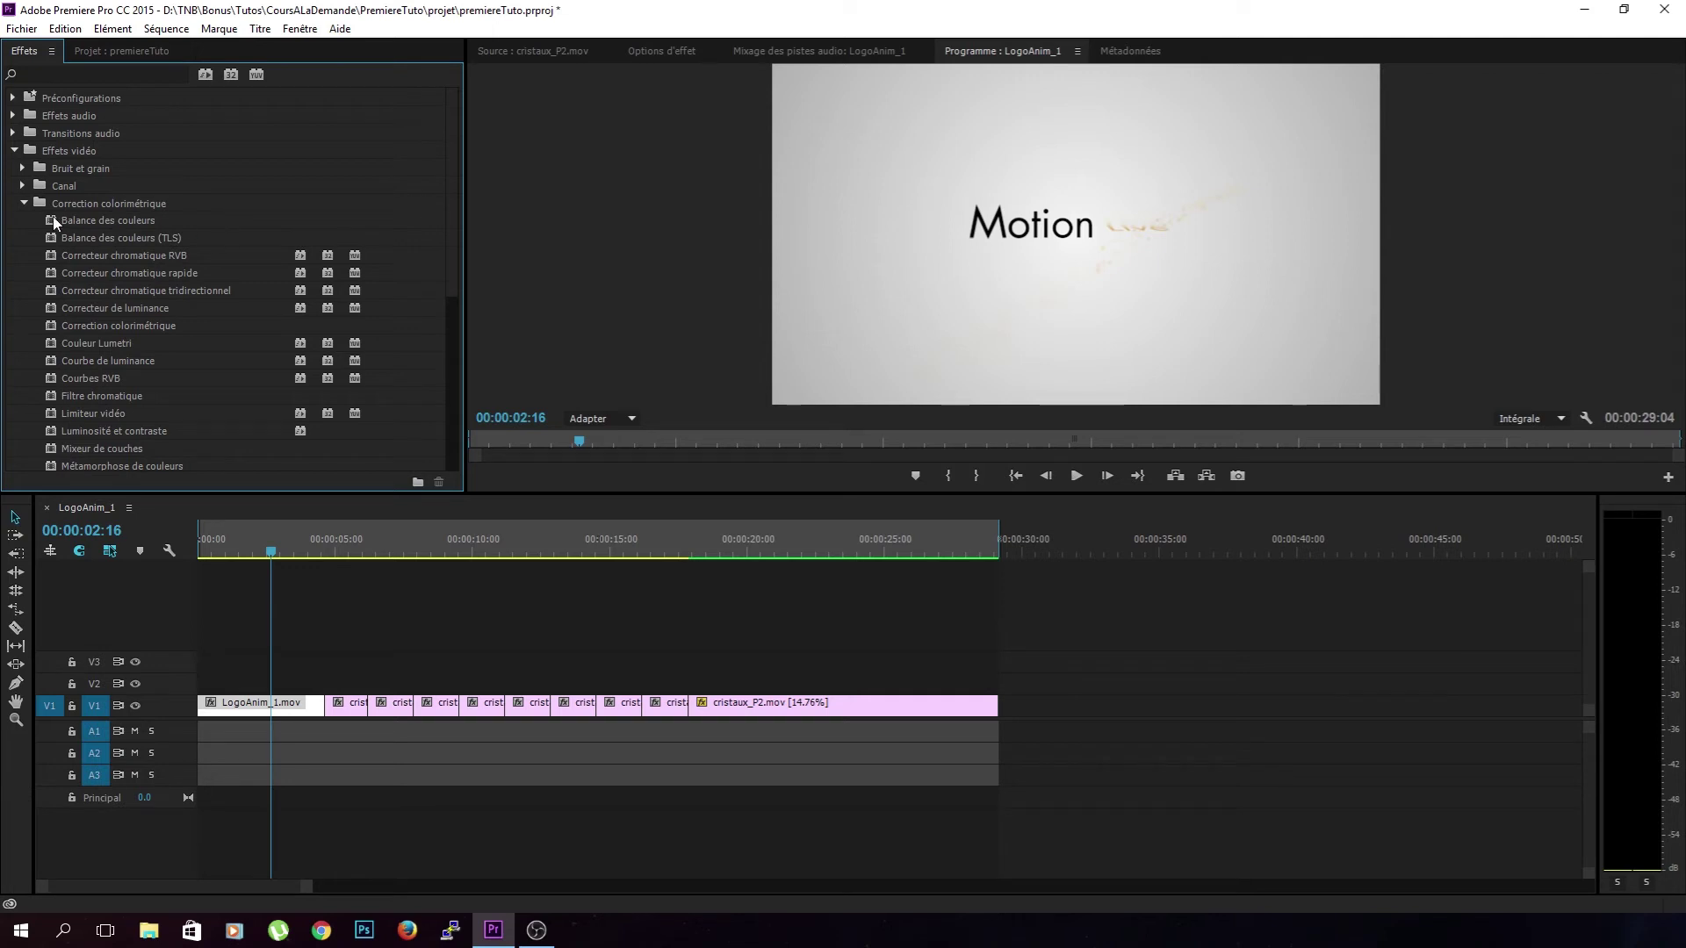
{"action": "left_click_drag", "start_coordinate": [56, 344], "coordinate": [263, 706]}
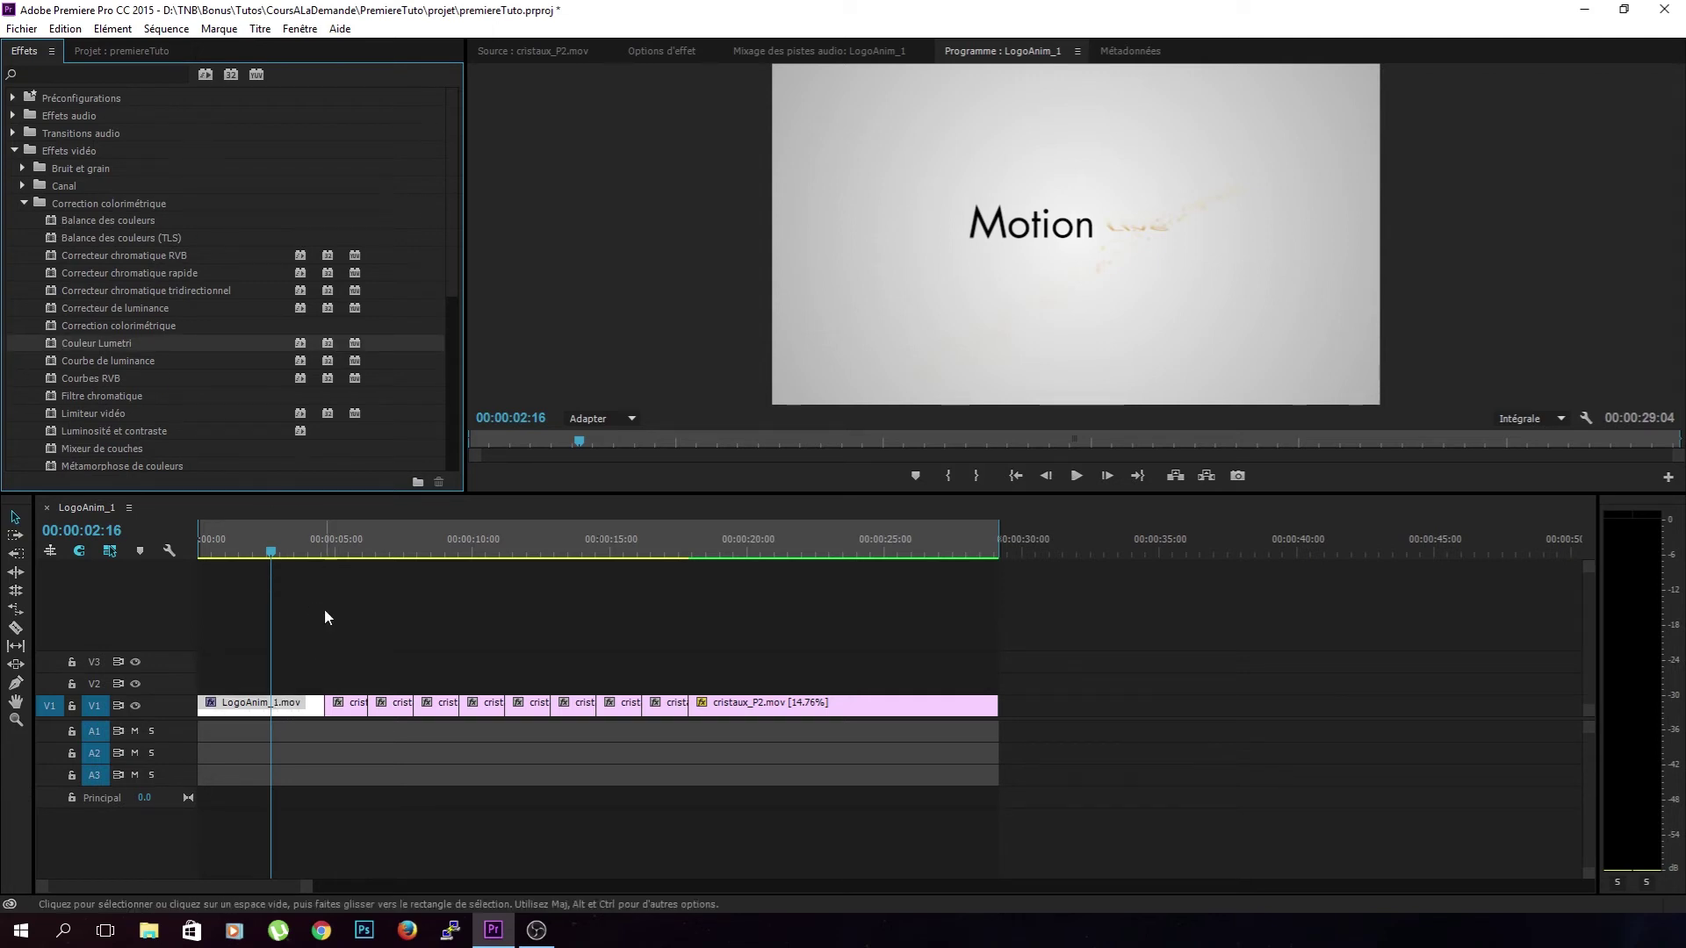
- Collapse the video effects folder and show the logo clip's Options d'effet
{"action": "left_click", "coordinate": [78, 50]}
{"action": "left_click", "coordinate": [21, 52]}
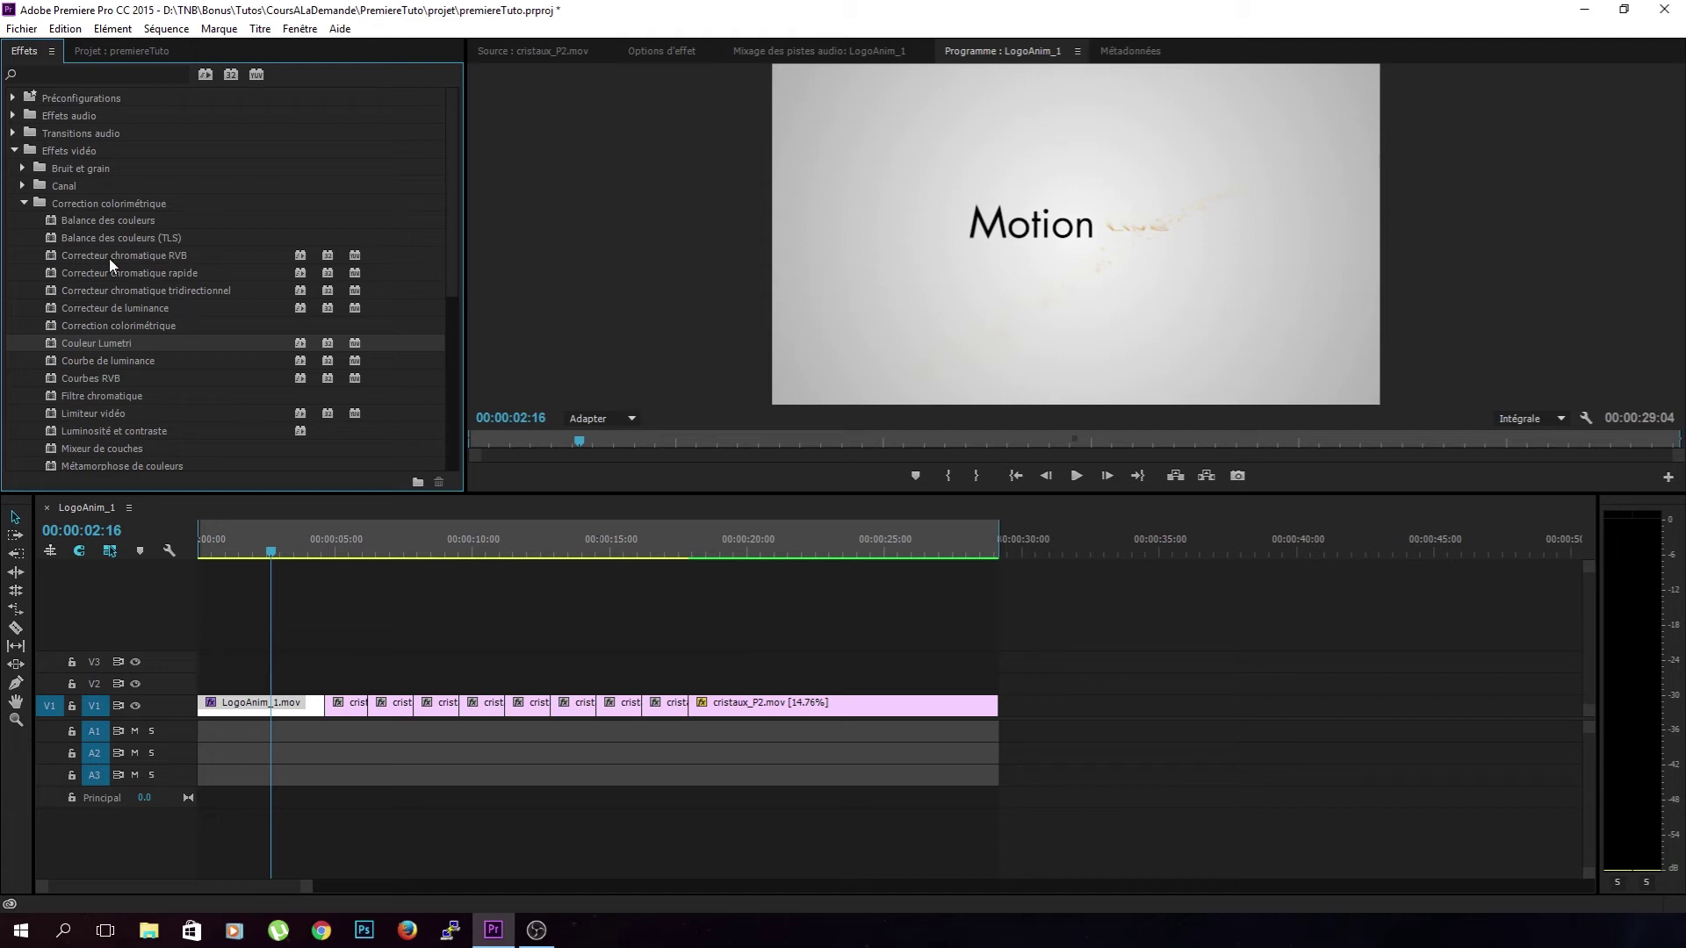
{"action": "left_click", "coordinate": [248, 690]}
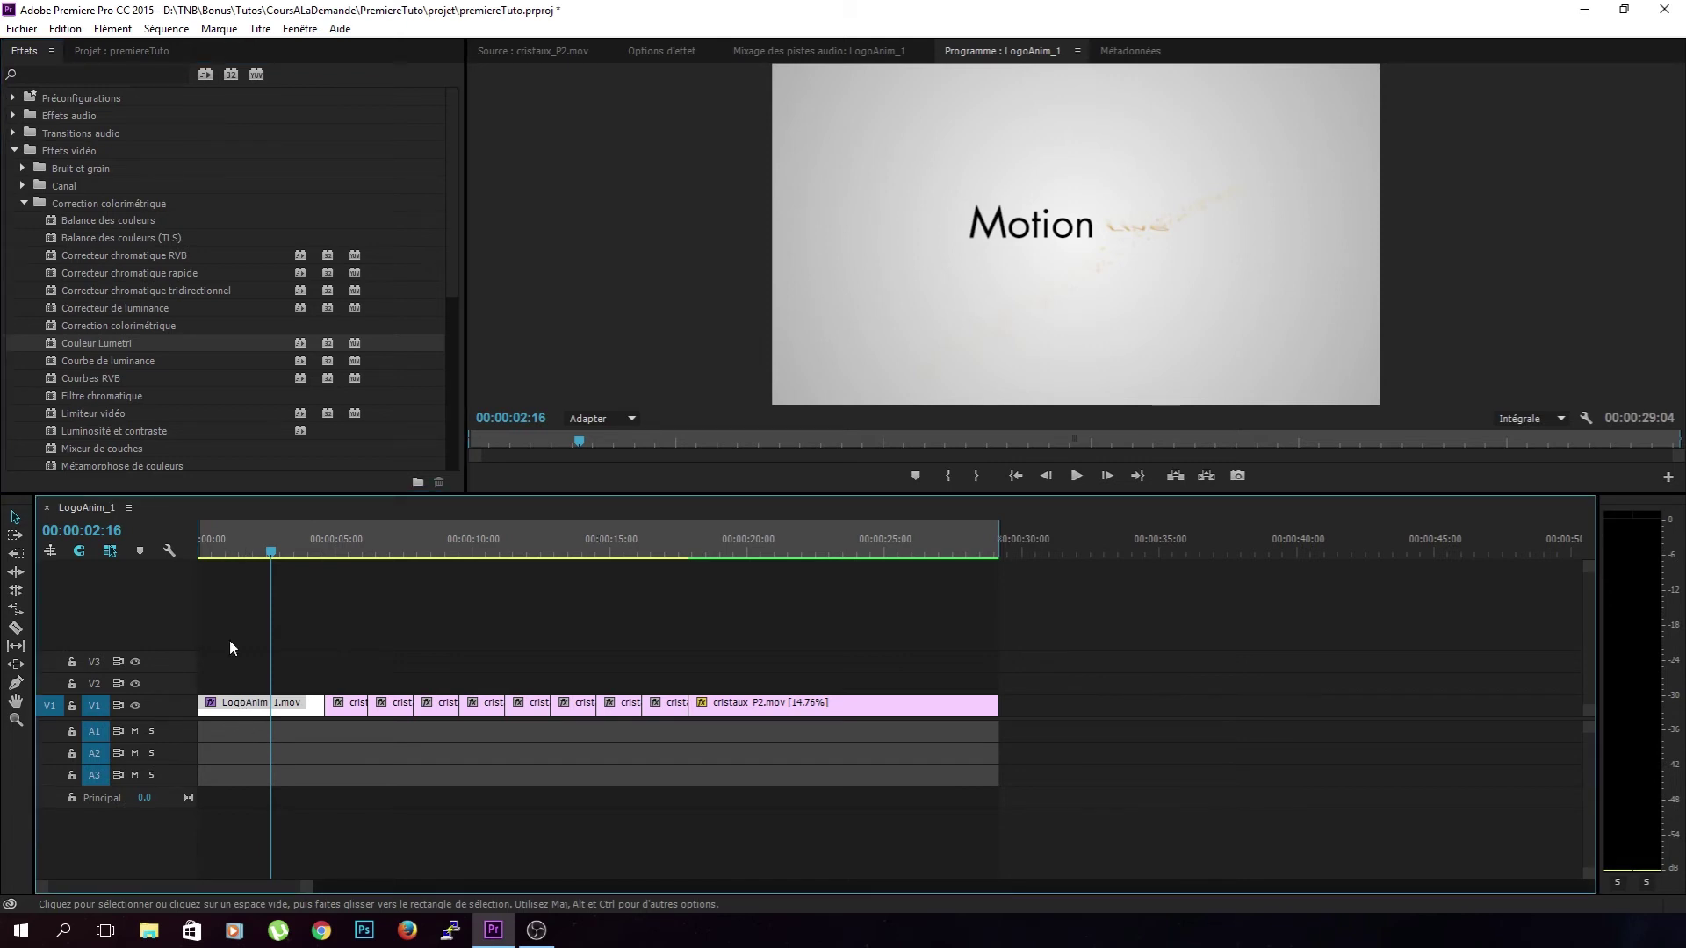
{"action": "left_click", "coordinate": [14, 151]}
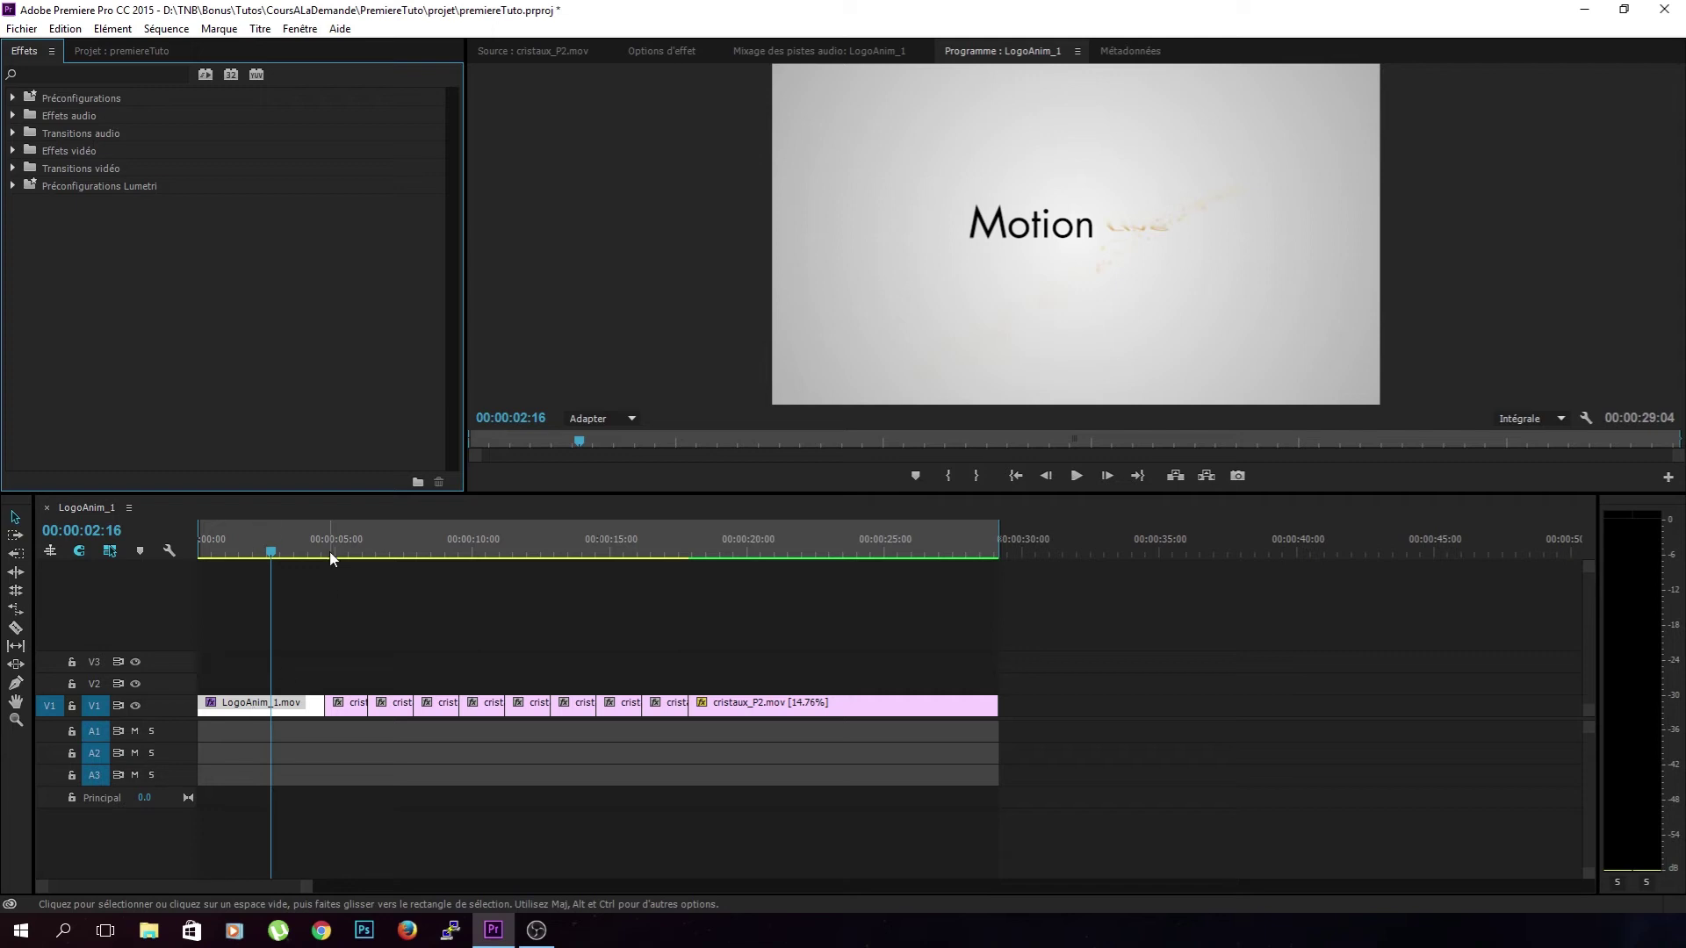
{"action": "left_click", "coordinate": [677, 55]}
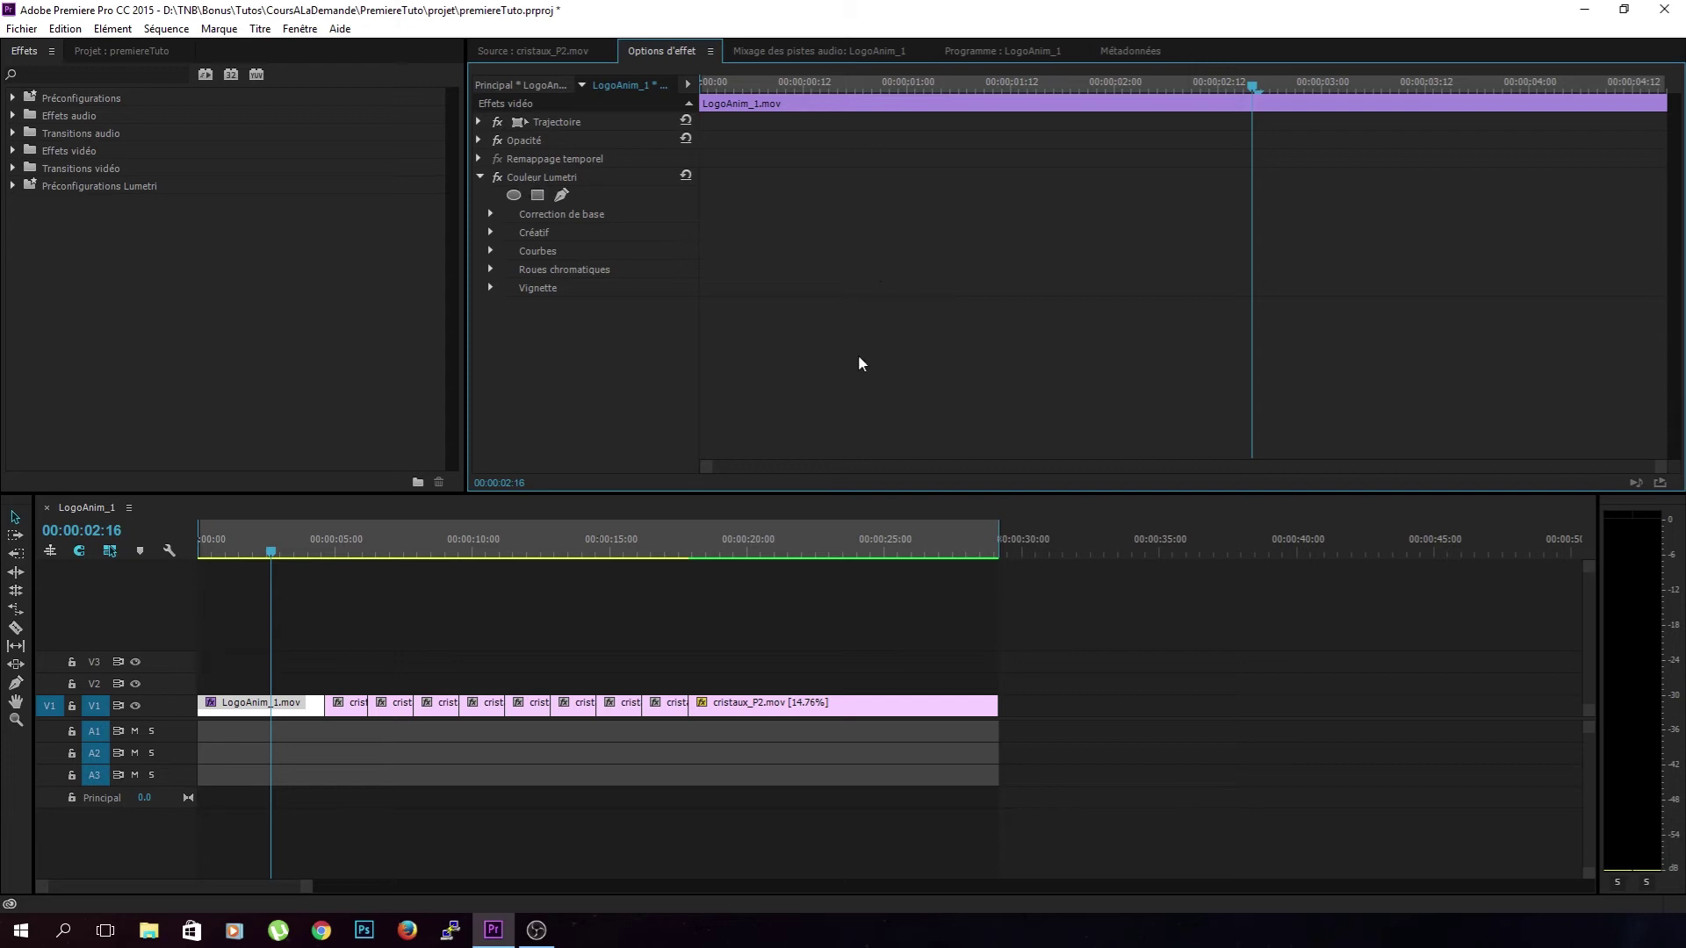
- Scale the logo frame to 49.5 and rotate it -27.8° in the Programme monitor
{"action": "left_click", "coordinate": [480, 122]}
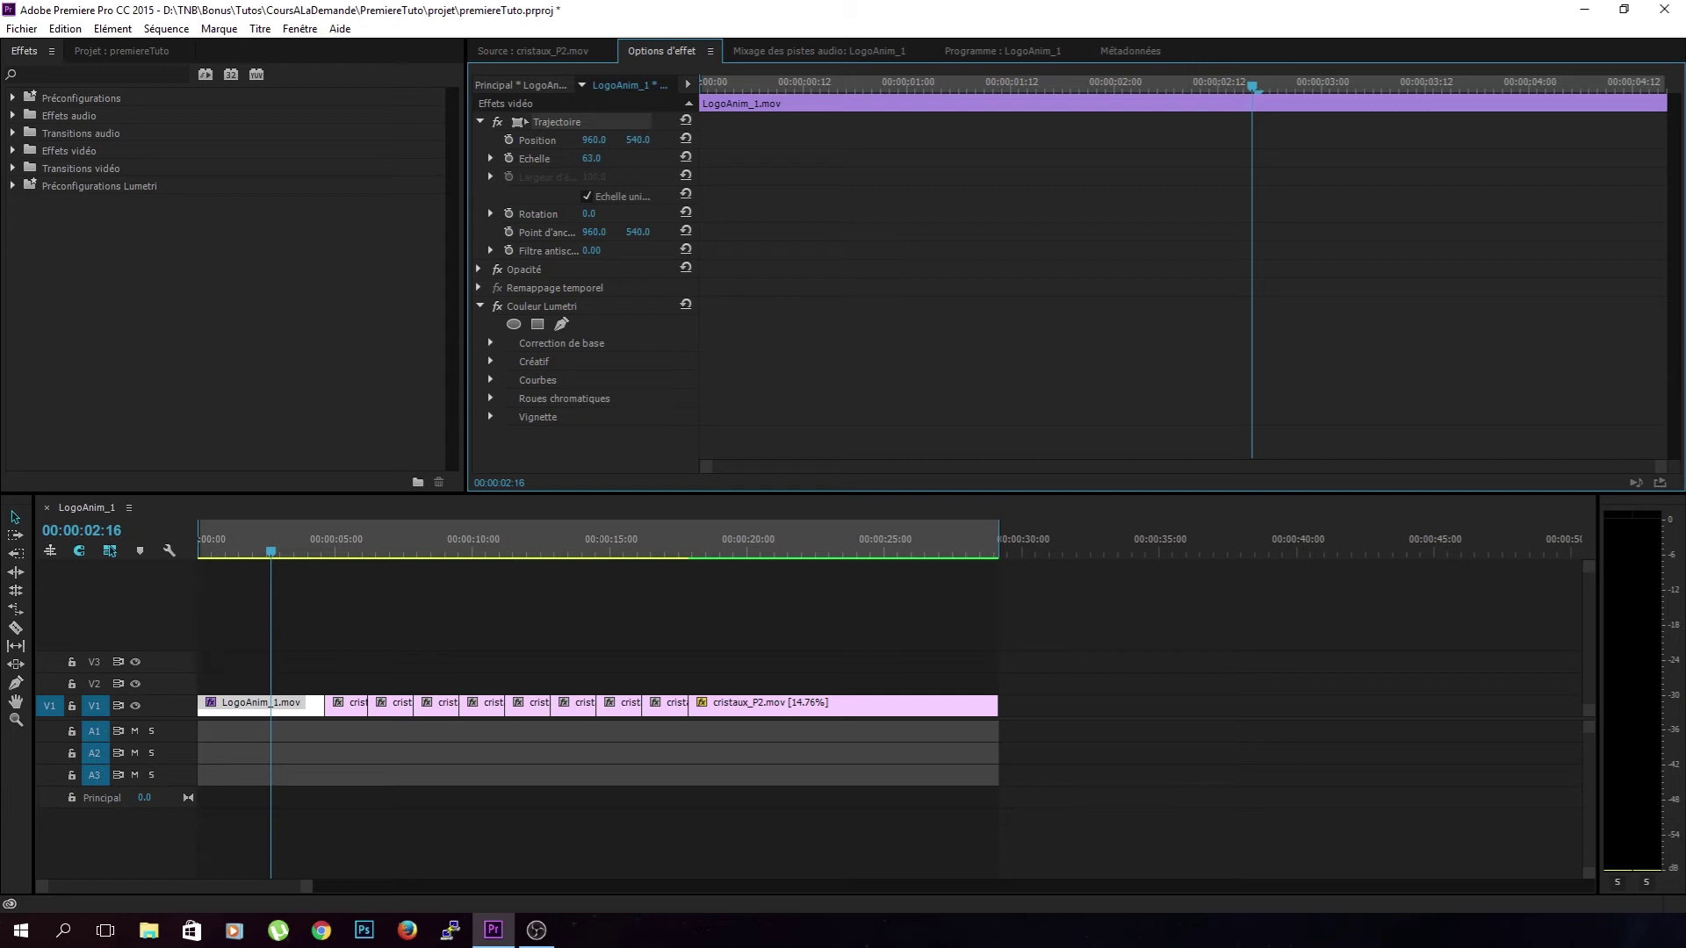
{"action": "left_click", "coordinate": [580, 55]}
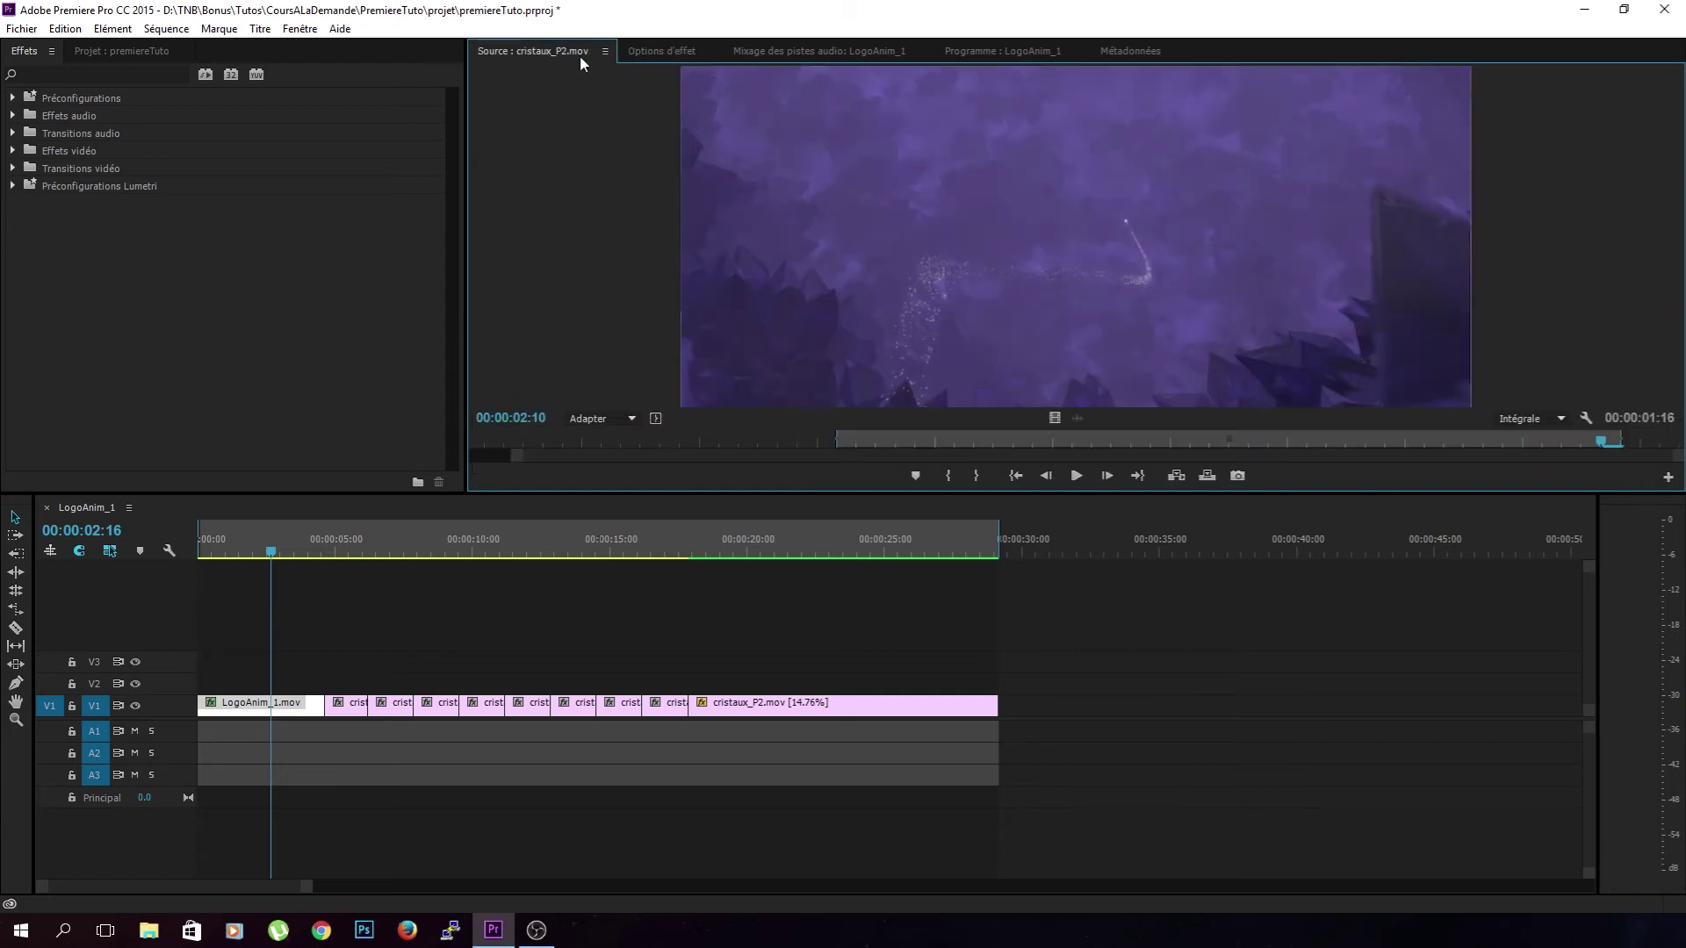
{"action": "left_click", "coordinate": [1003, 51]}
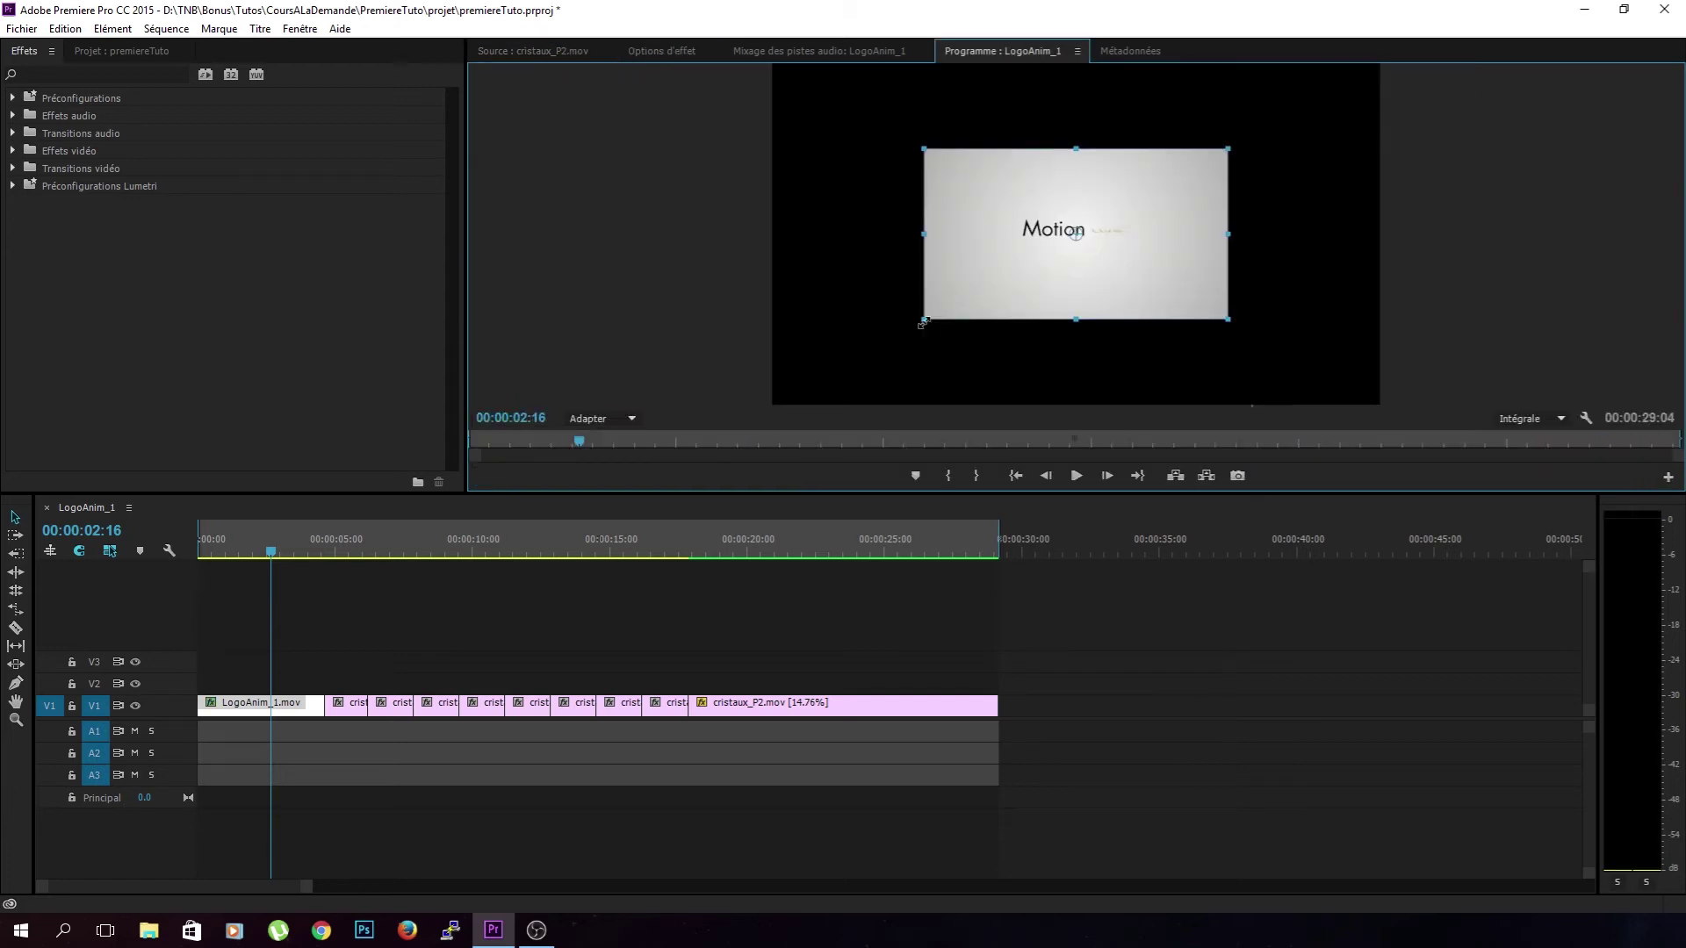
{"action": "mouse_move", "coordinate": [923, 320]}
{"action": "left_mouse_down"}
{"action": "mouse_move", "coordinate": [980, 337]}
{"action": "mouse_move", "coordinate": [966, 285]}
{"action": "left_mouse_up"}
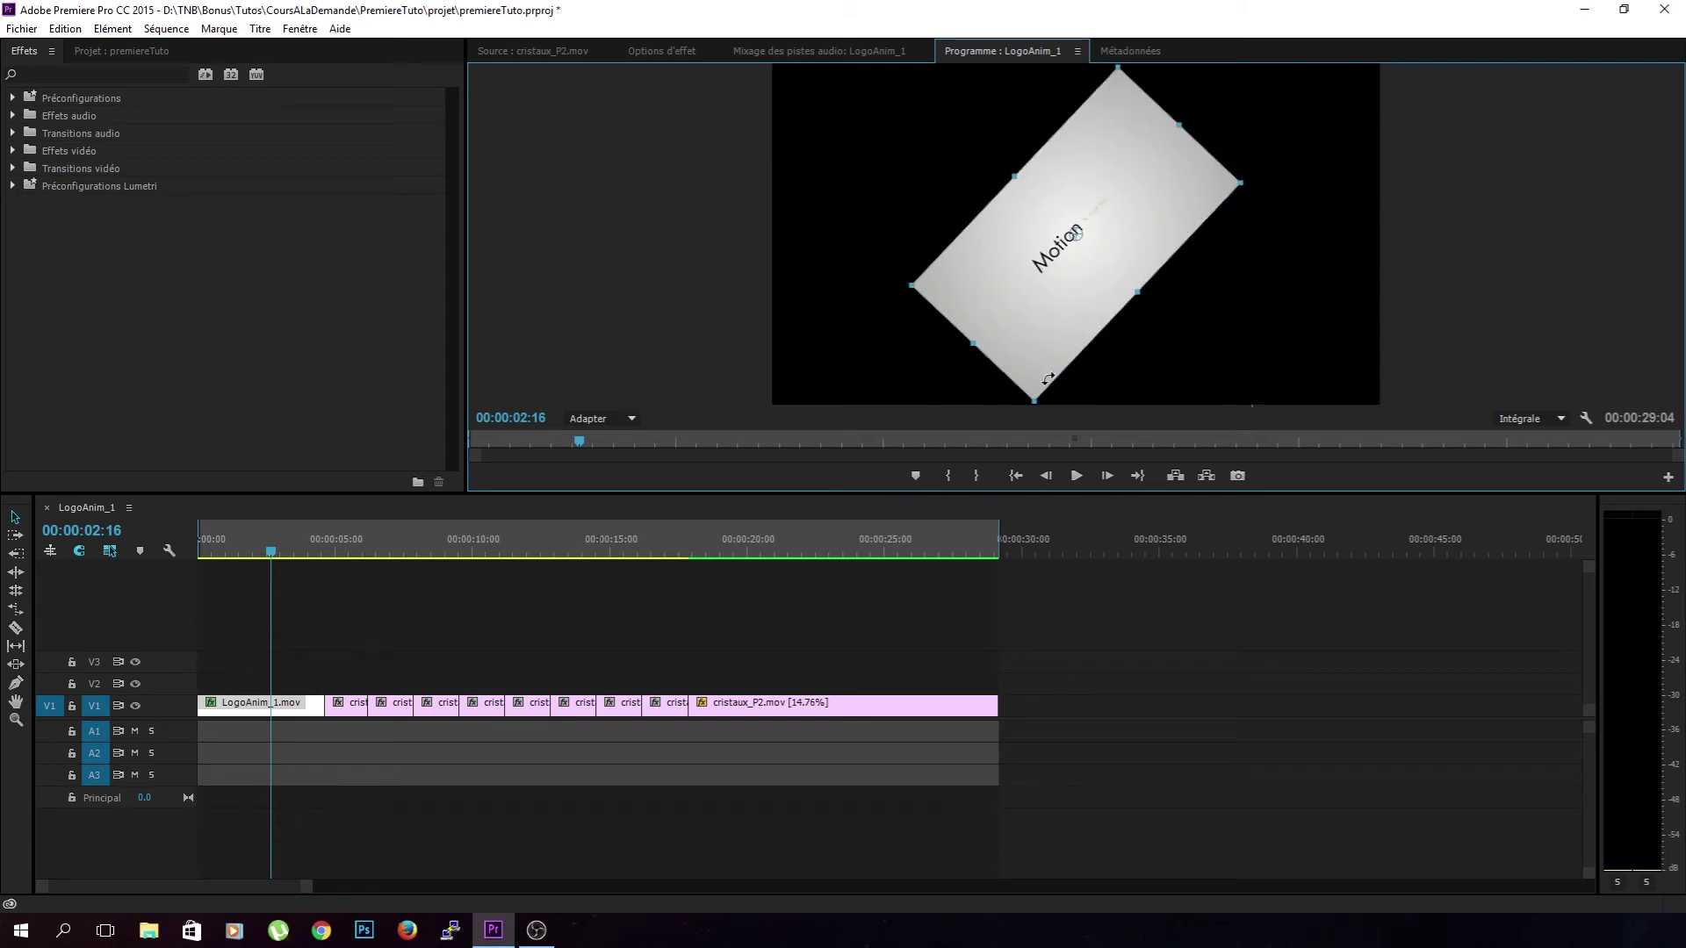
- Move the logo to position 992, 540 and dock the Programme monitor on the right
{"action": "left_click", "coordinate": [663, 51]}
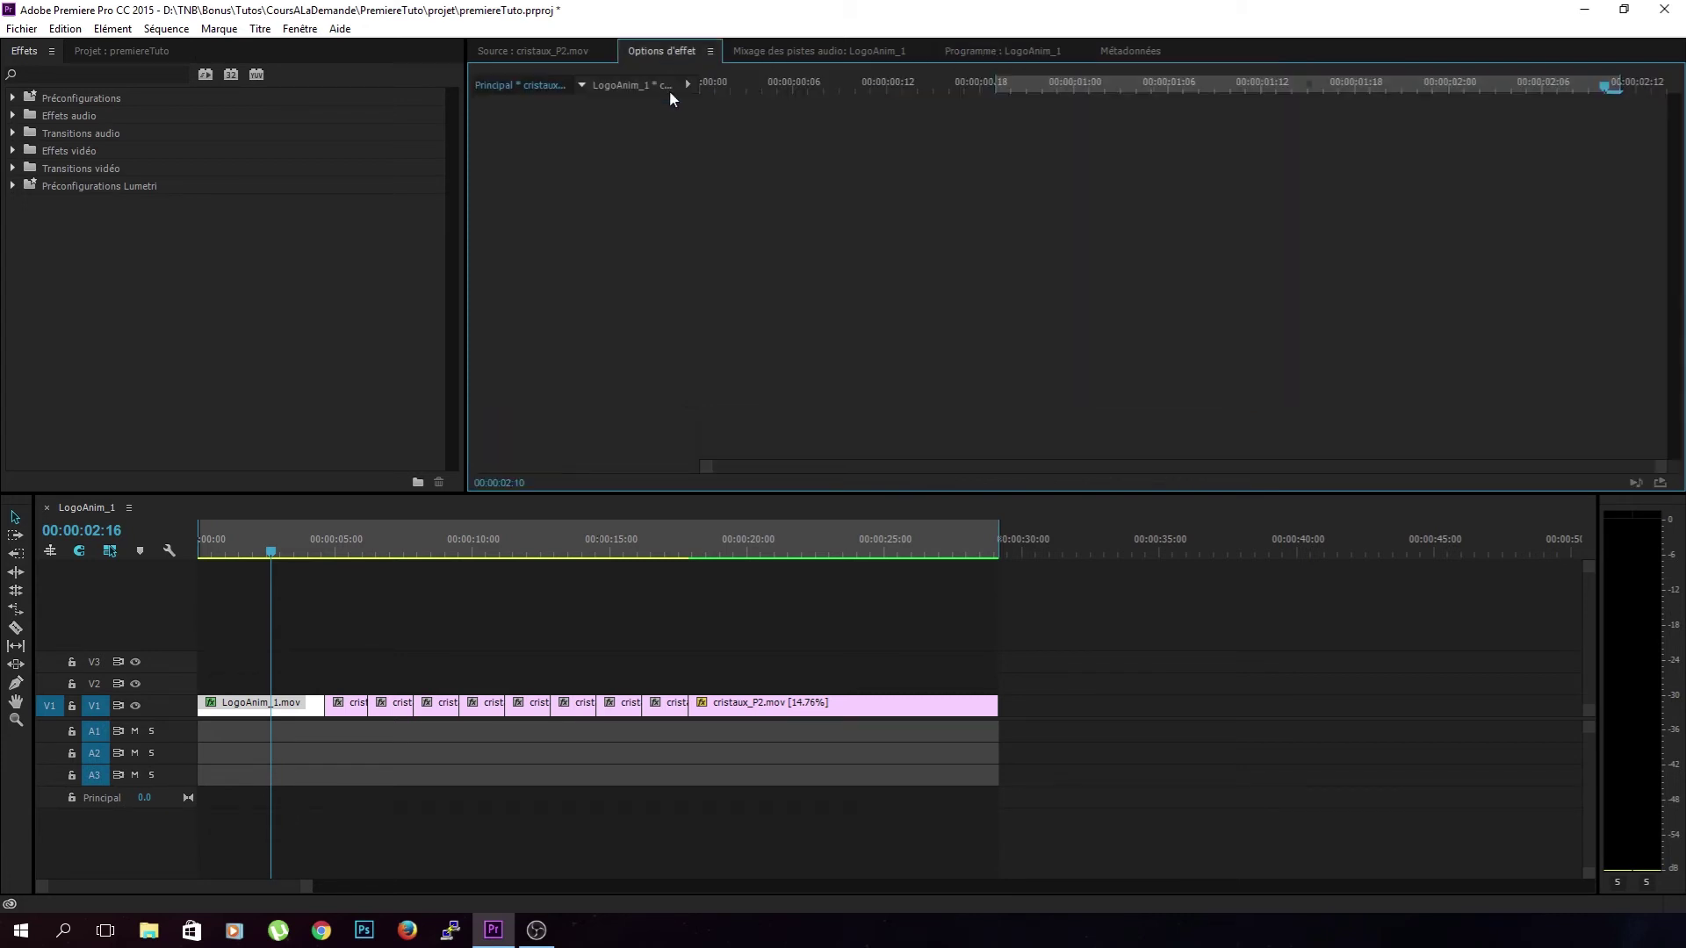
{"action": "left_click", "coordinate": [288, 713]}
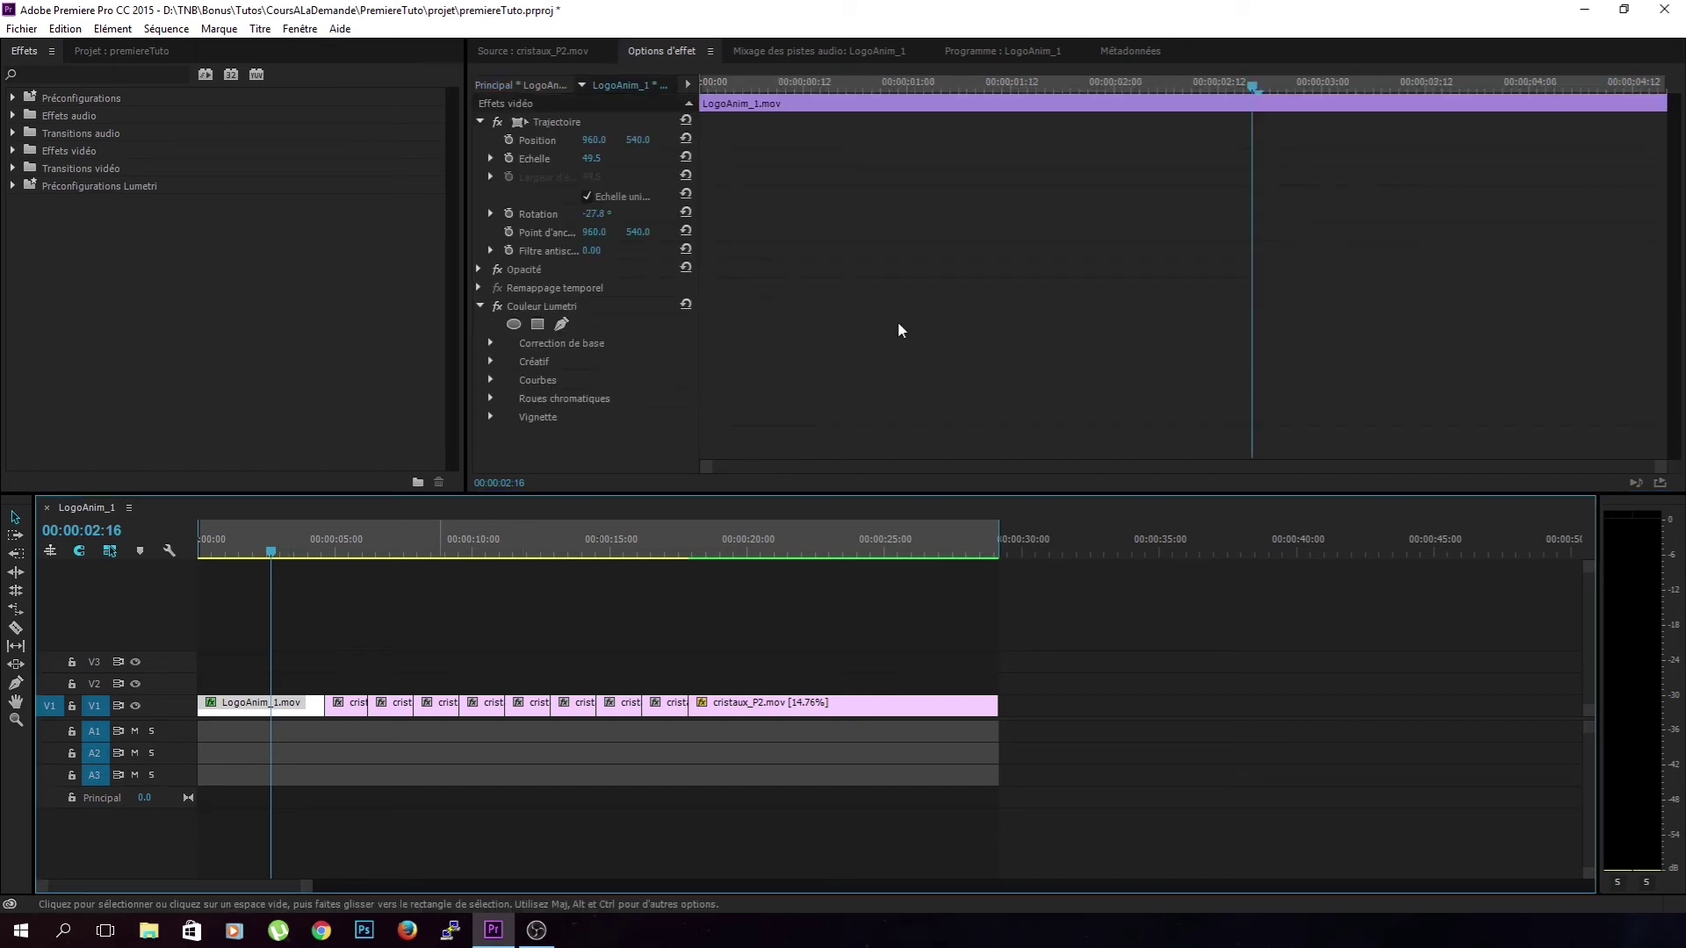
{"action": "left_click_drag", "start_coordinate": [593, 141], "coordinate": [586, 250]}
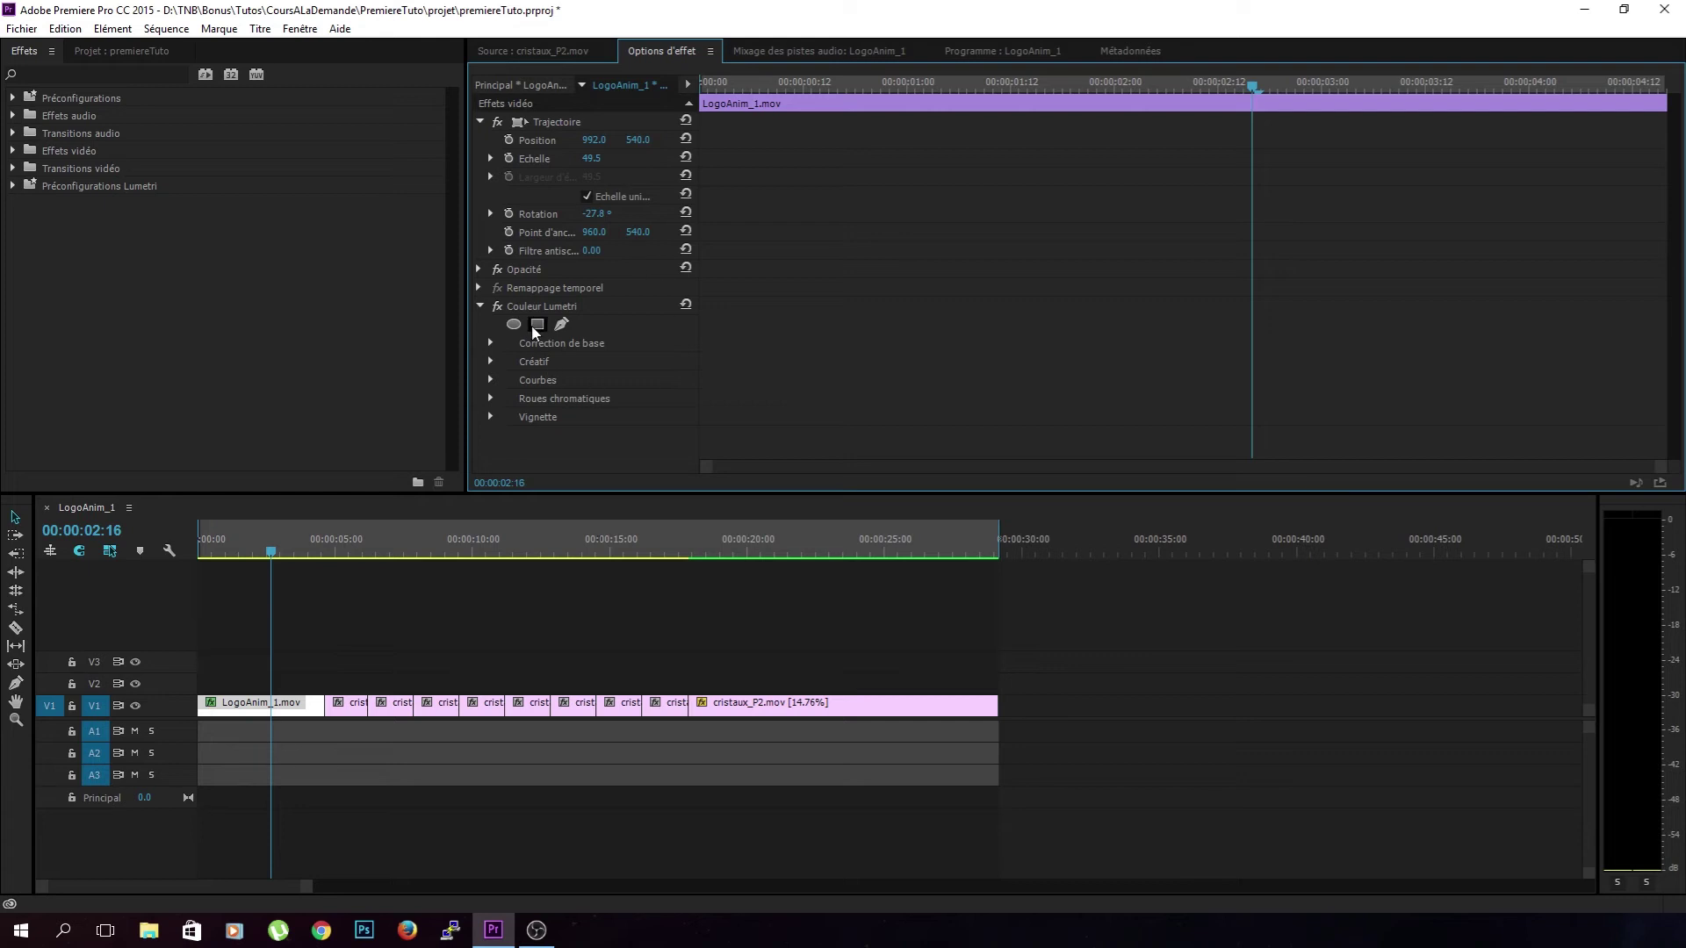
{"action": "left_click_drag", "start_coordinate": [1002, 51], "coordinate": [1626, 173]}
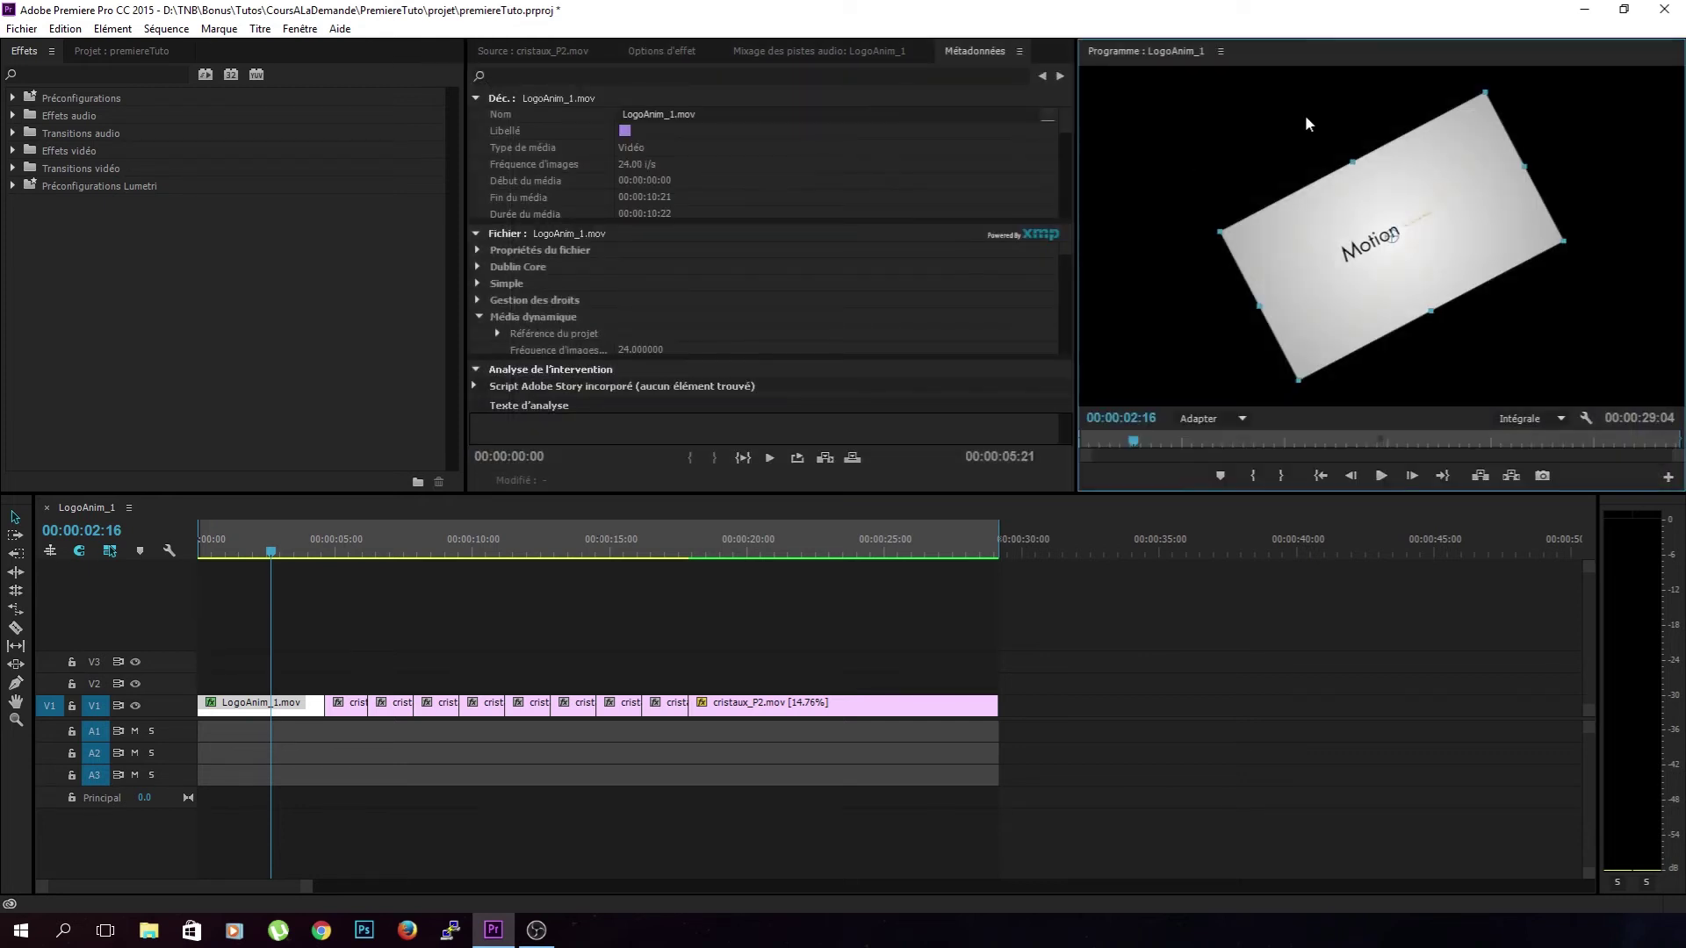
- In Correction de base, set temperature 74, tint -87, exposure 3.4 and contrast 29
{"action": "left_click", "coordinate": [665, 56]}
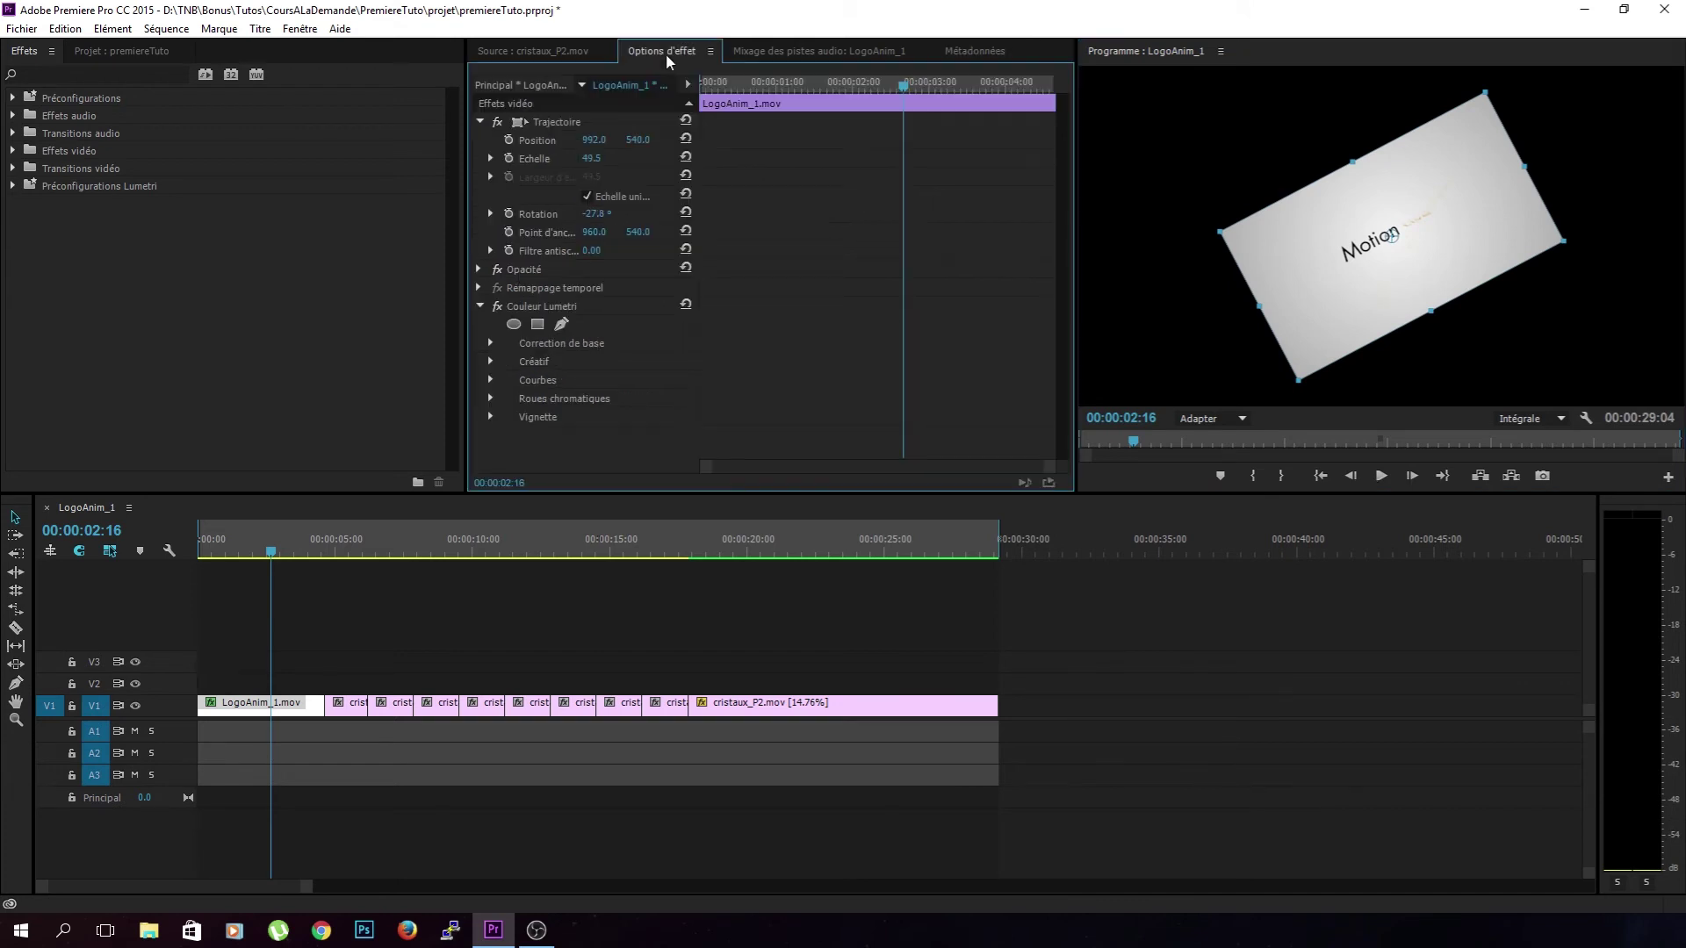
{"action": "left_click", "coordinate": [490, 343]}
{"action": "scroll", "coordinate": [491, 347], "scroll_direction": "down", "scroll_amount": 5}
{"action": "mouse_move", "coordinate": [588, 247]}
{"action": "left_mouse_down"}
{"action": "mouse_move", "coordinate": [600, 225]}
{"action": "mouse_move", "coordinate": [594, 325]}
{"action": "left_mouse_up"}
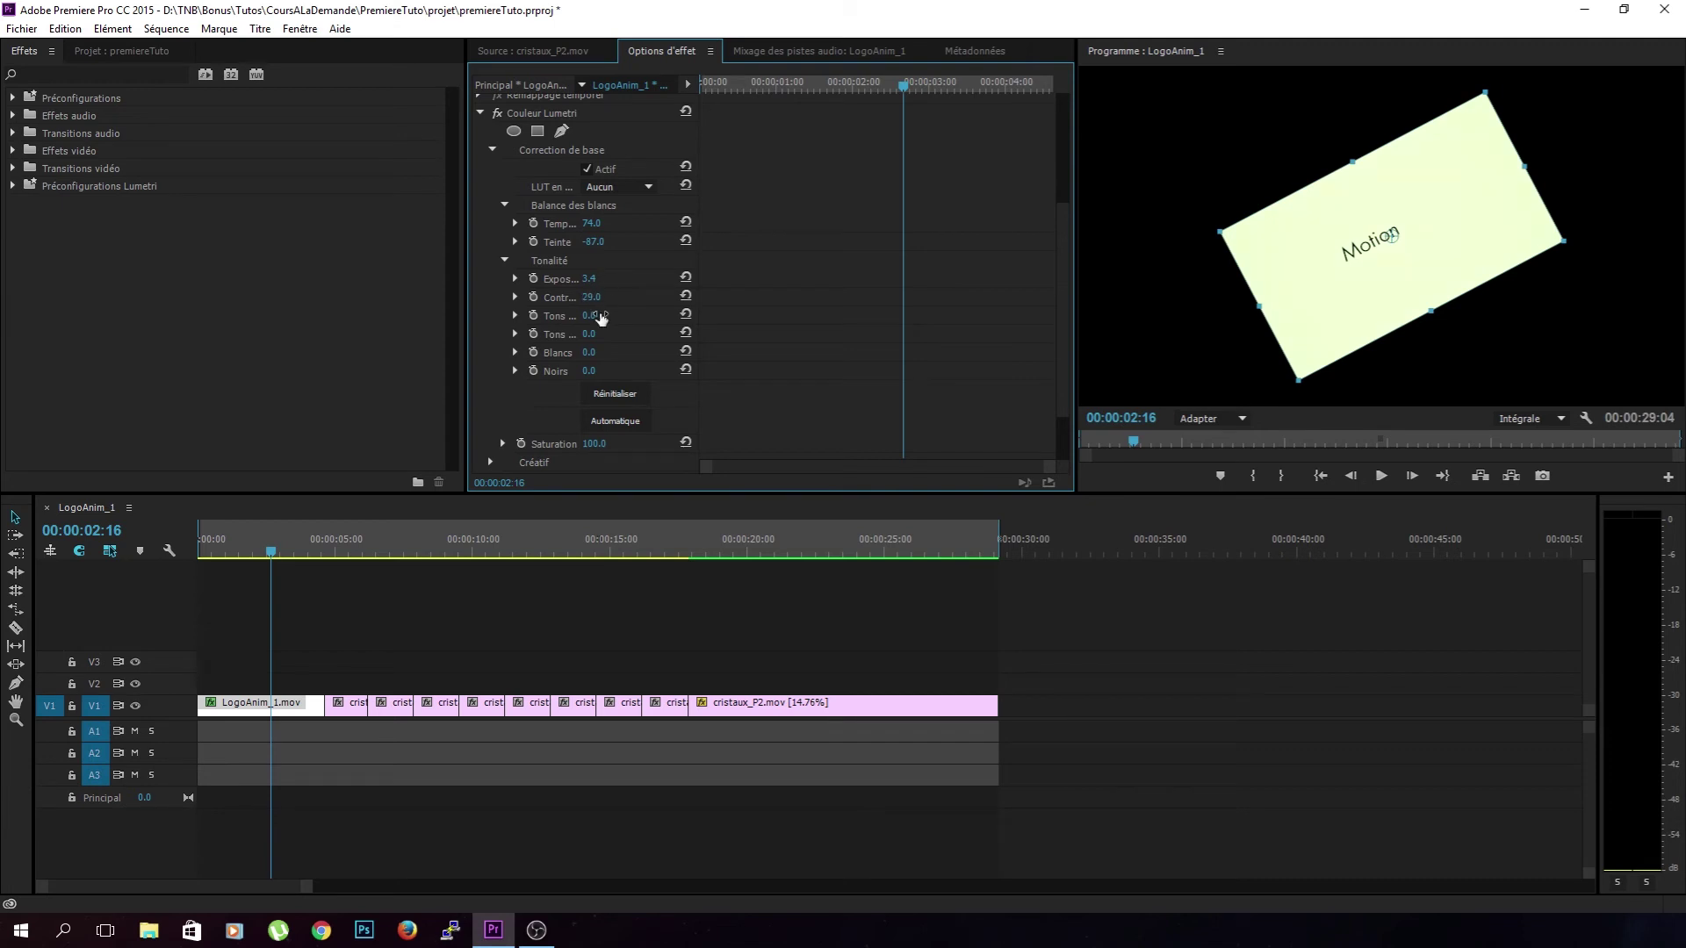
{"action": "scroll", "coordinate": [647, 324], "scroll_direction": "down", "scroll_amount": 2}
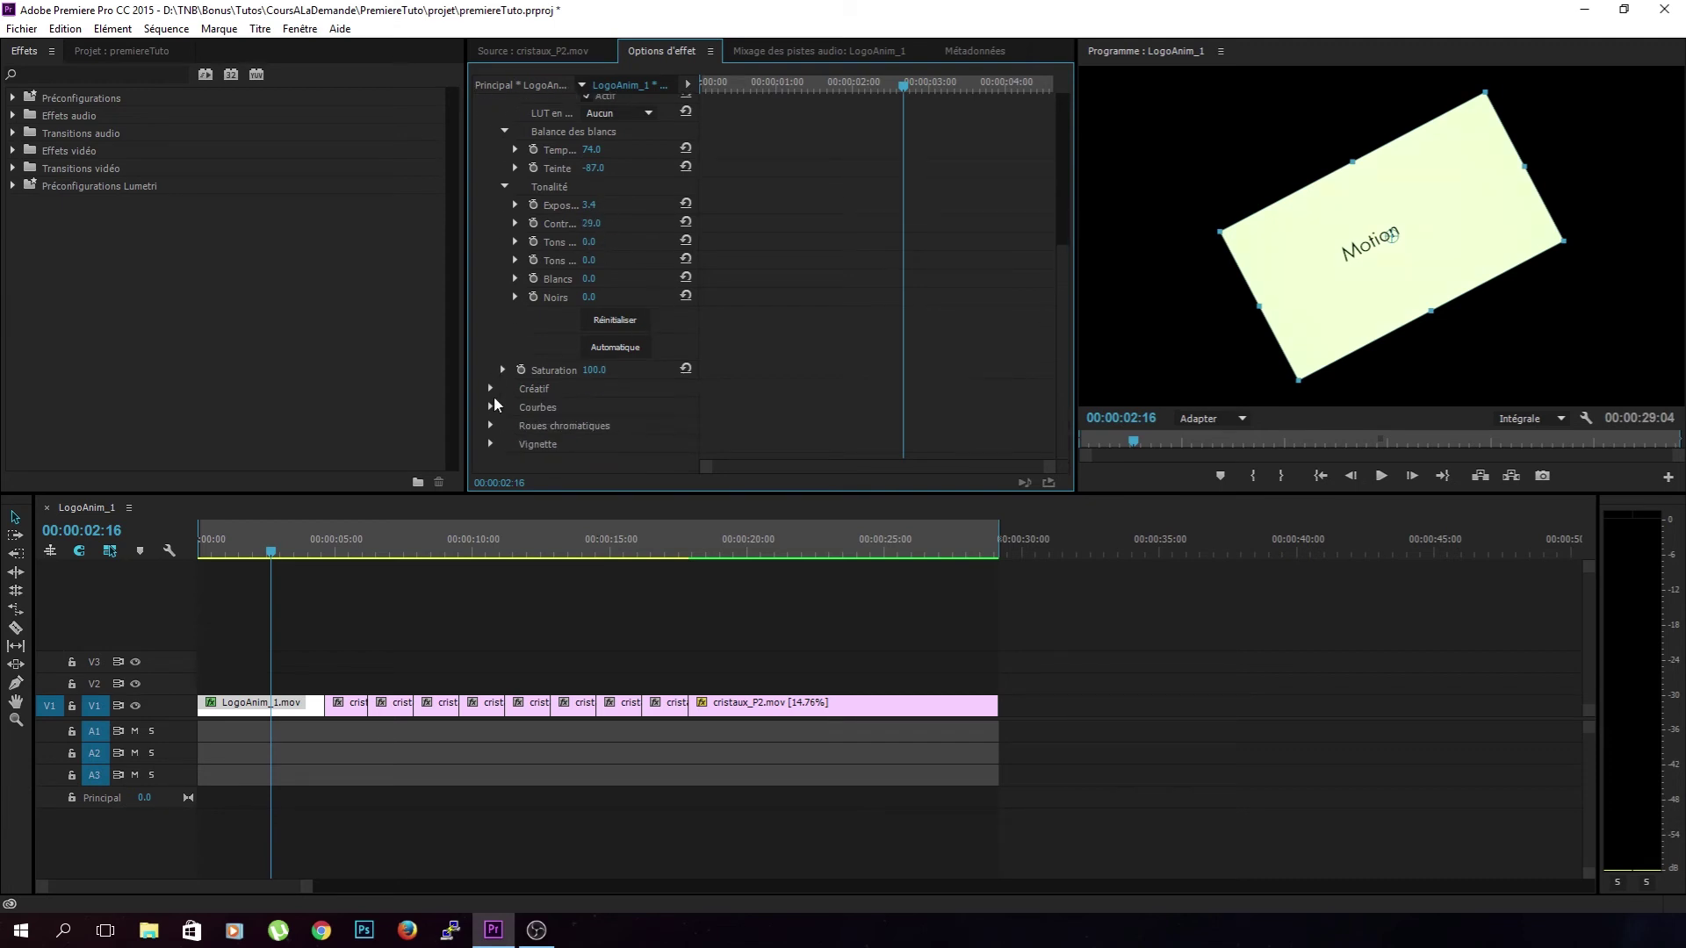
- Reshape the Lumetri RGB curve into an adjusted S-shape with two control points
{"action": "left_click", "coordinate": [490, 406]}
{"action": "scroll", "coordinate": [492, 396], "scroll_direction": "down", "scroll_amount": 3}
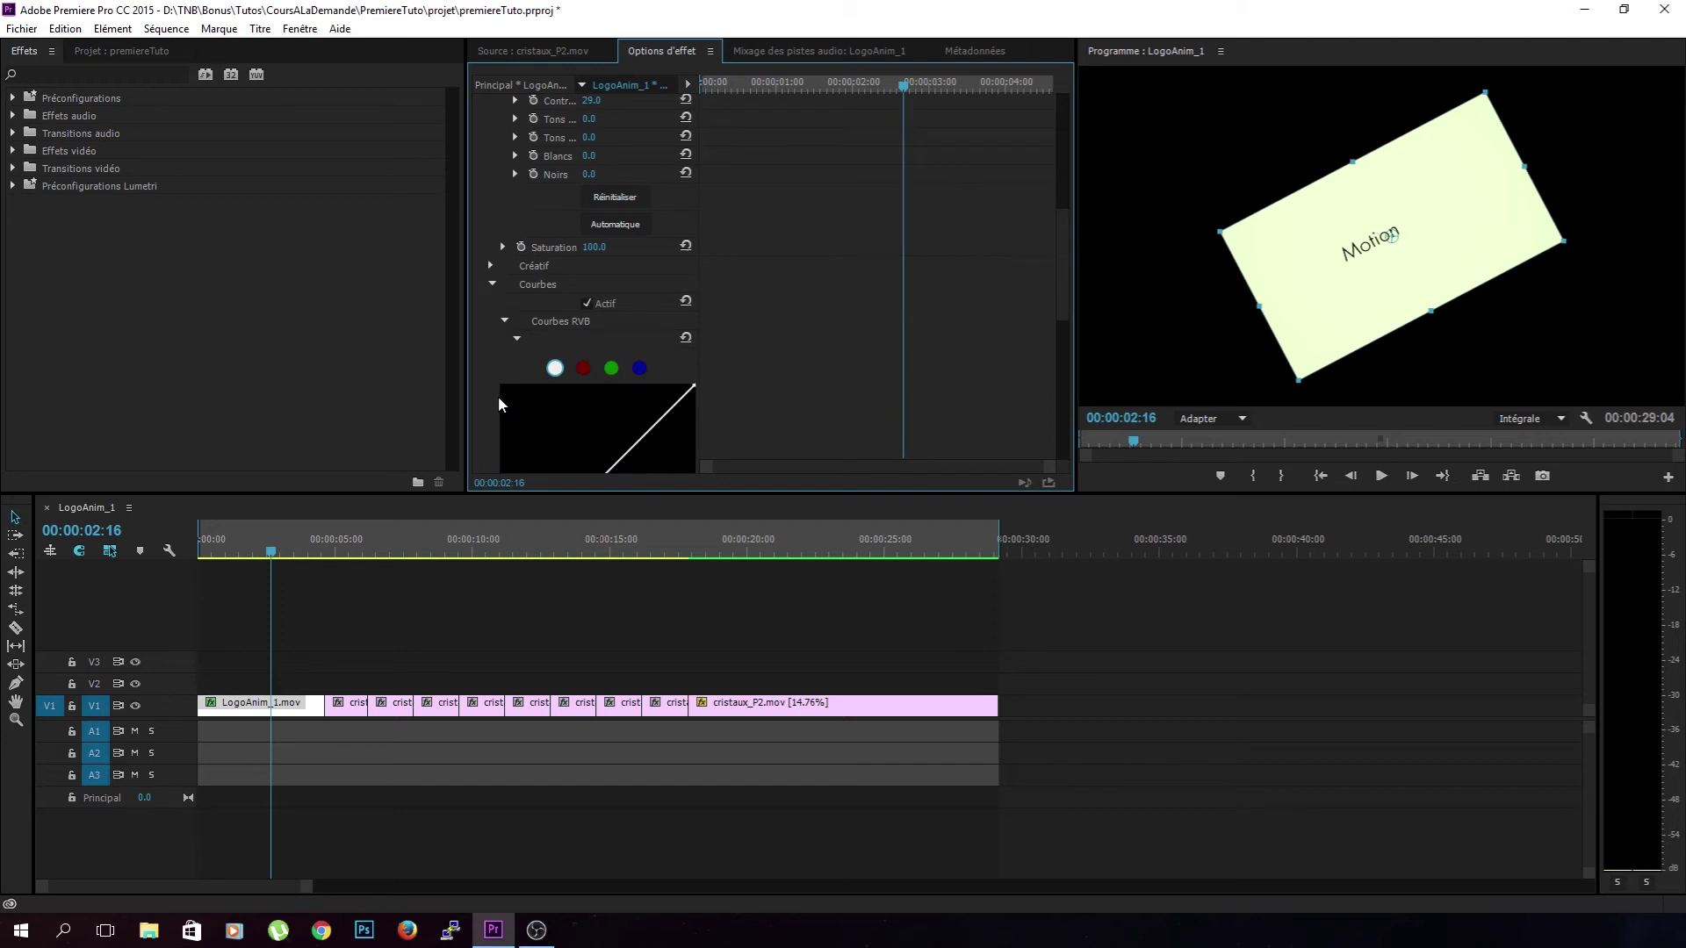
{"action": "scroll", "coordinate": [551, 353], "scroll_direction": "down", "scroll_amount": 4}
{"action": "mouse_move", "coordinate": [576, 351]}
{"action": "left_mouse_down"}
{"action": "mouse_move", "coordinate": [601, 379]}
{"action": "mouse_move", "coordinate": [632, 294]}
{"action": "left_mouse_up"}
{"action": "left_click_drag", "start_coordinate": [602, 388], "coordinate": [598, 363]}
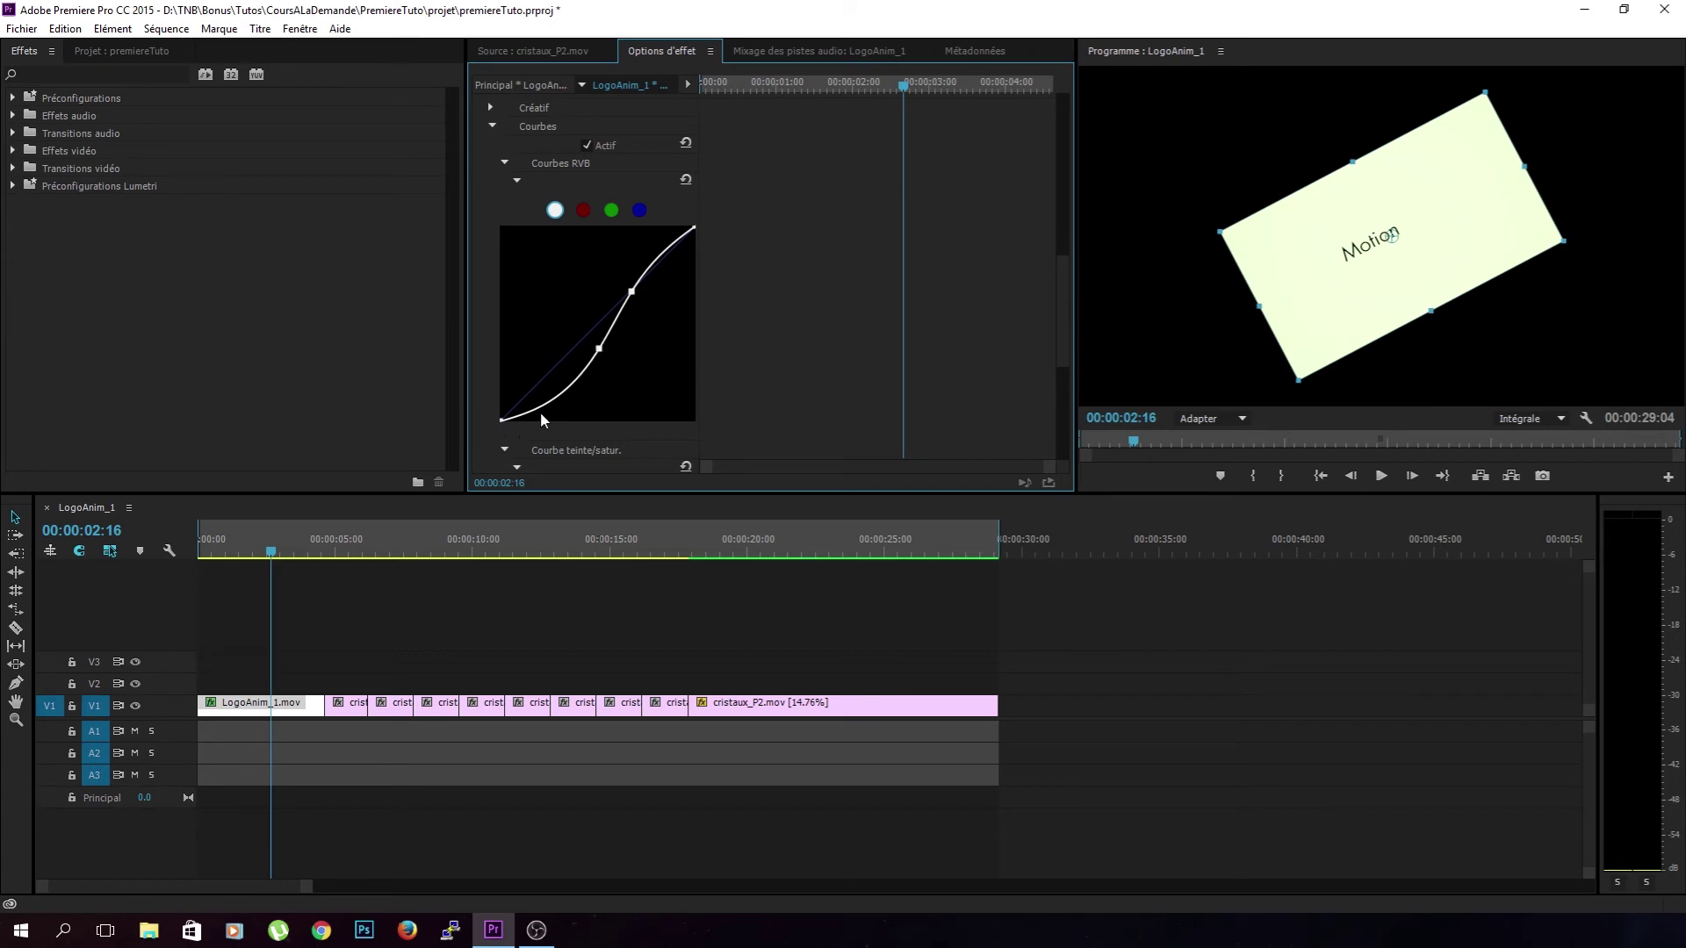
{"action": "mouse_move", "coordinate": [600, 350]}
{"action": "left_mouse_down"}
{"action": "mouse_move", "coordinate": [542, 319]}
{"action": "mouse_move", "coordinate": [608, 243]}
{"action": "left_mouse_up"}
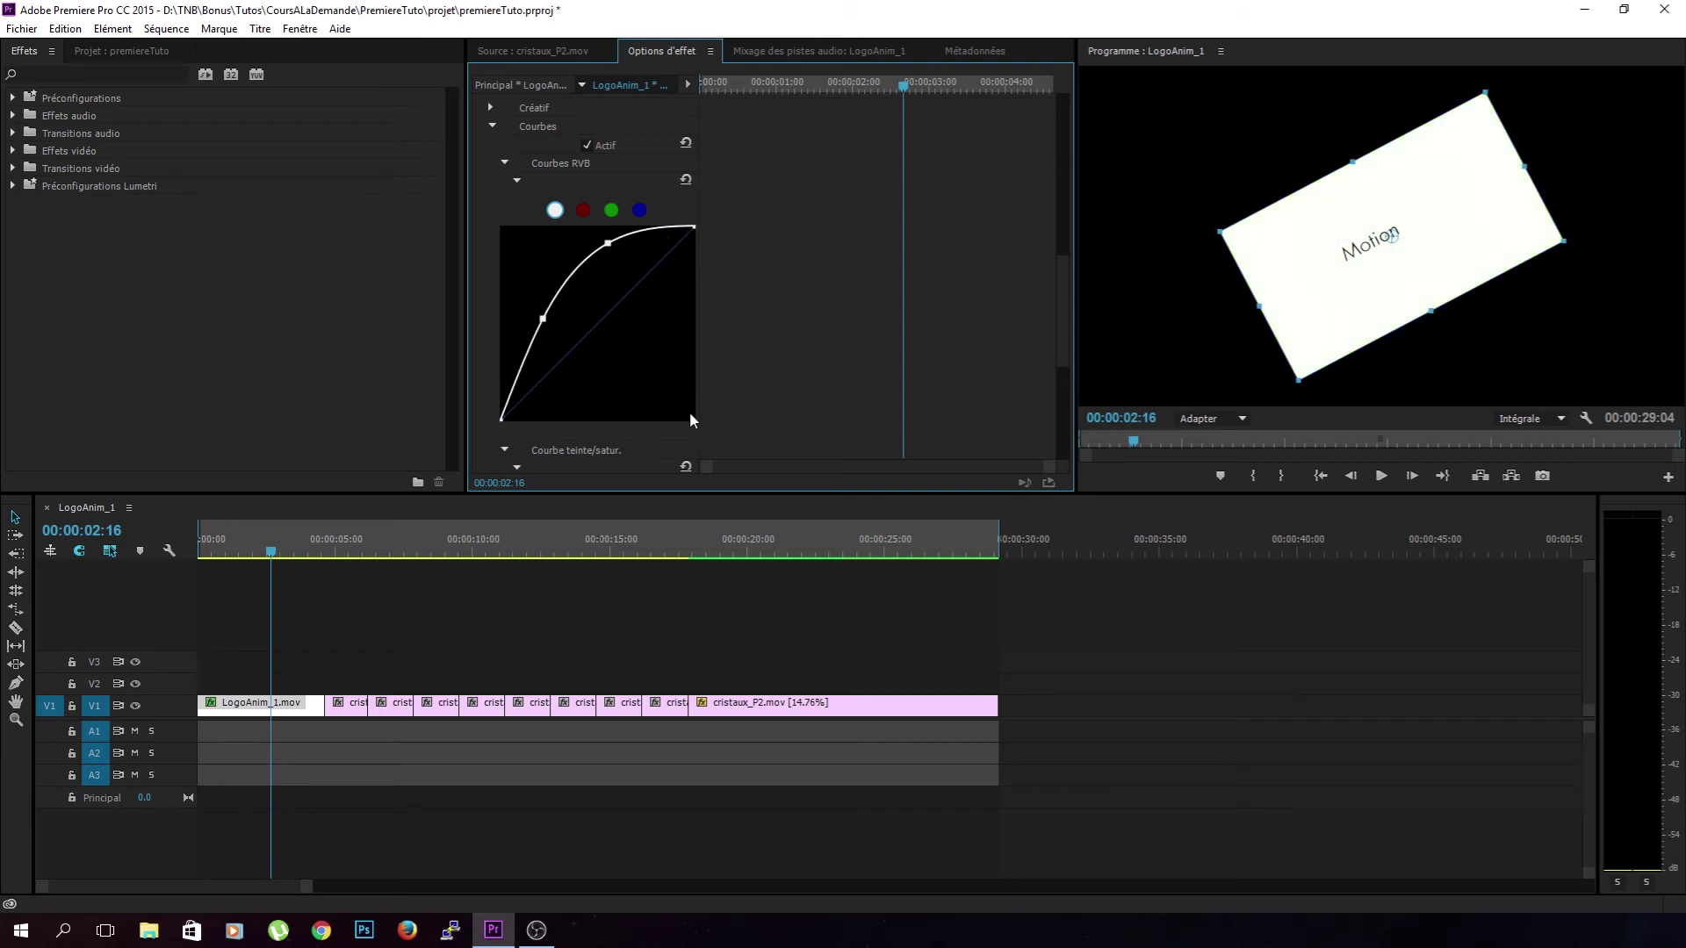
{"action": "left_click_drag", "start_coordinate": [542, 319], "coordinate": [556, 322]}
{"action": "left_click_drag", "start_coordinate": [608, 244], "coordinate": [652, 288]}
- Raise the red channel curve and lower the green channel curve to tint the logo pale yellow
{"action": "left_click", "coordinate": [583, 211]}
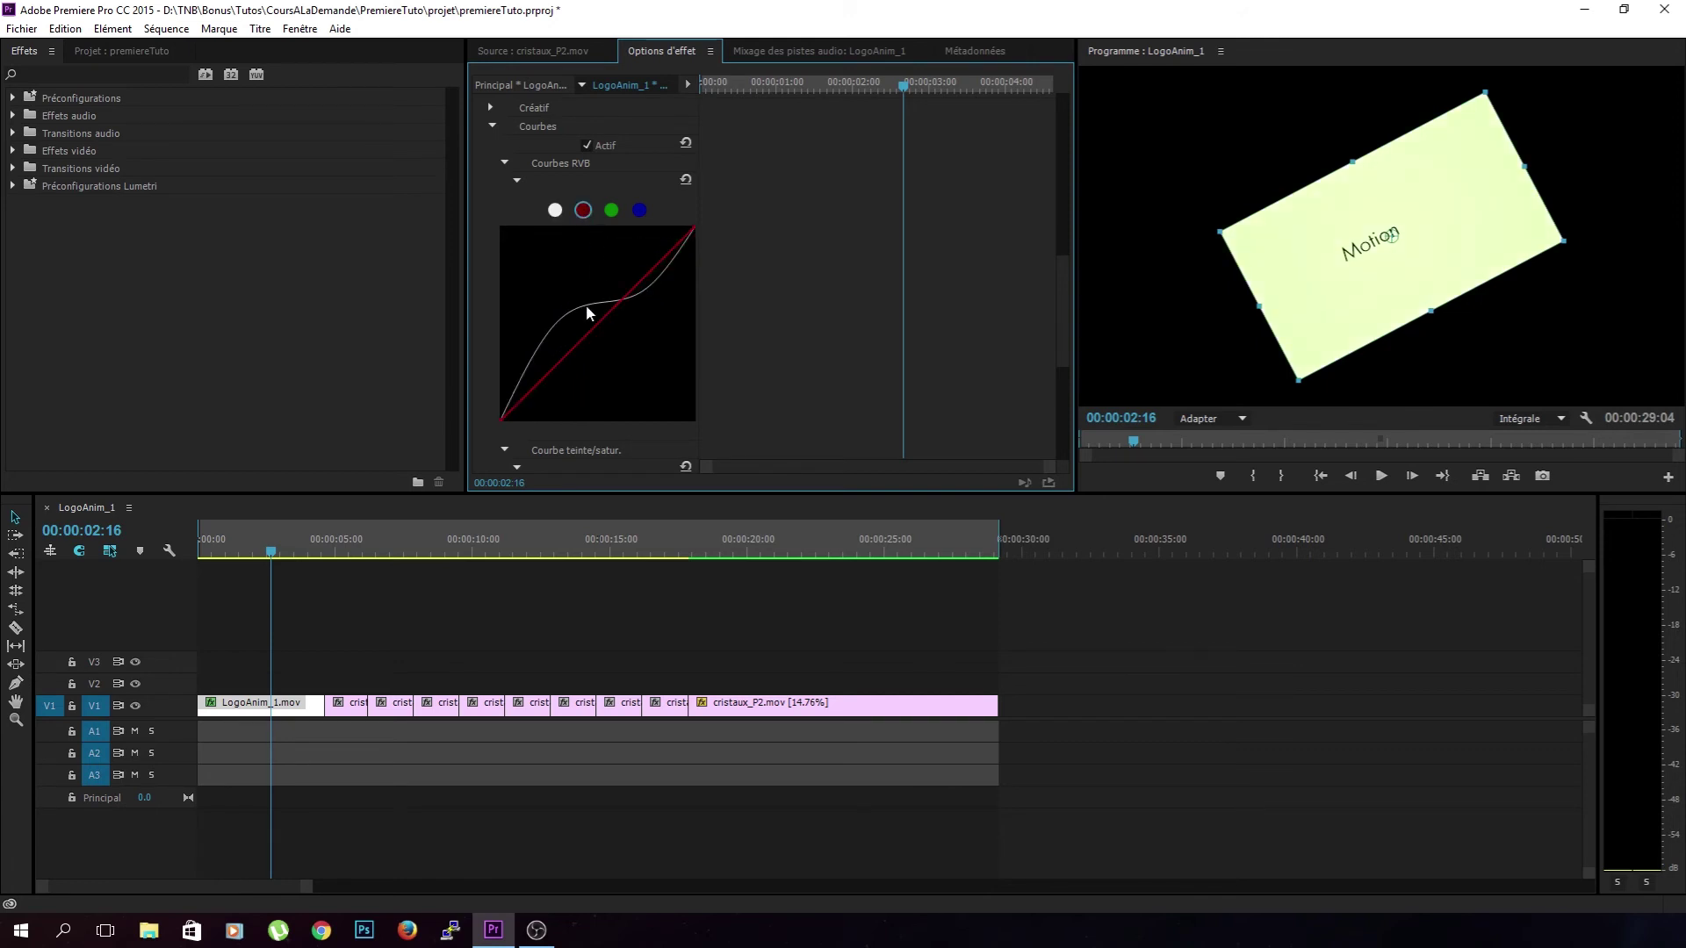
{"action": "left_click_drag", "start_coordinate": [568, 368], "coordinate": [541, 335]}
{"action": "left_click_drag", "start_coordinate": [591, 281], "coordinate": [638, 255]}
{"action": "left_click", "coordinate": [611, 210]}
{"action": "mouse_move", "coordinate": [558, 383]}
{"action": "left_mouse_down"}
{"action": "mouse_move", "coordinate": [612, 379]}
{"action": "mouse_move", "coordinate": [607, 297]}
{"action": "left_mouse_up"}
- Pull the hue/saturation curve inward and add control points so the logo frame turns nearly white
{"action": "scroll", "coordinate": [608, 297], "scroll_direction": "down", "scroll_amount": 5}
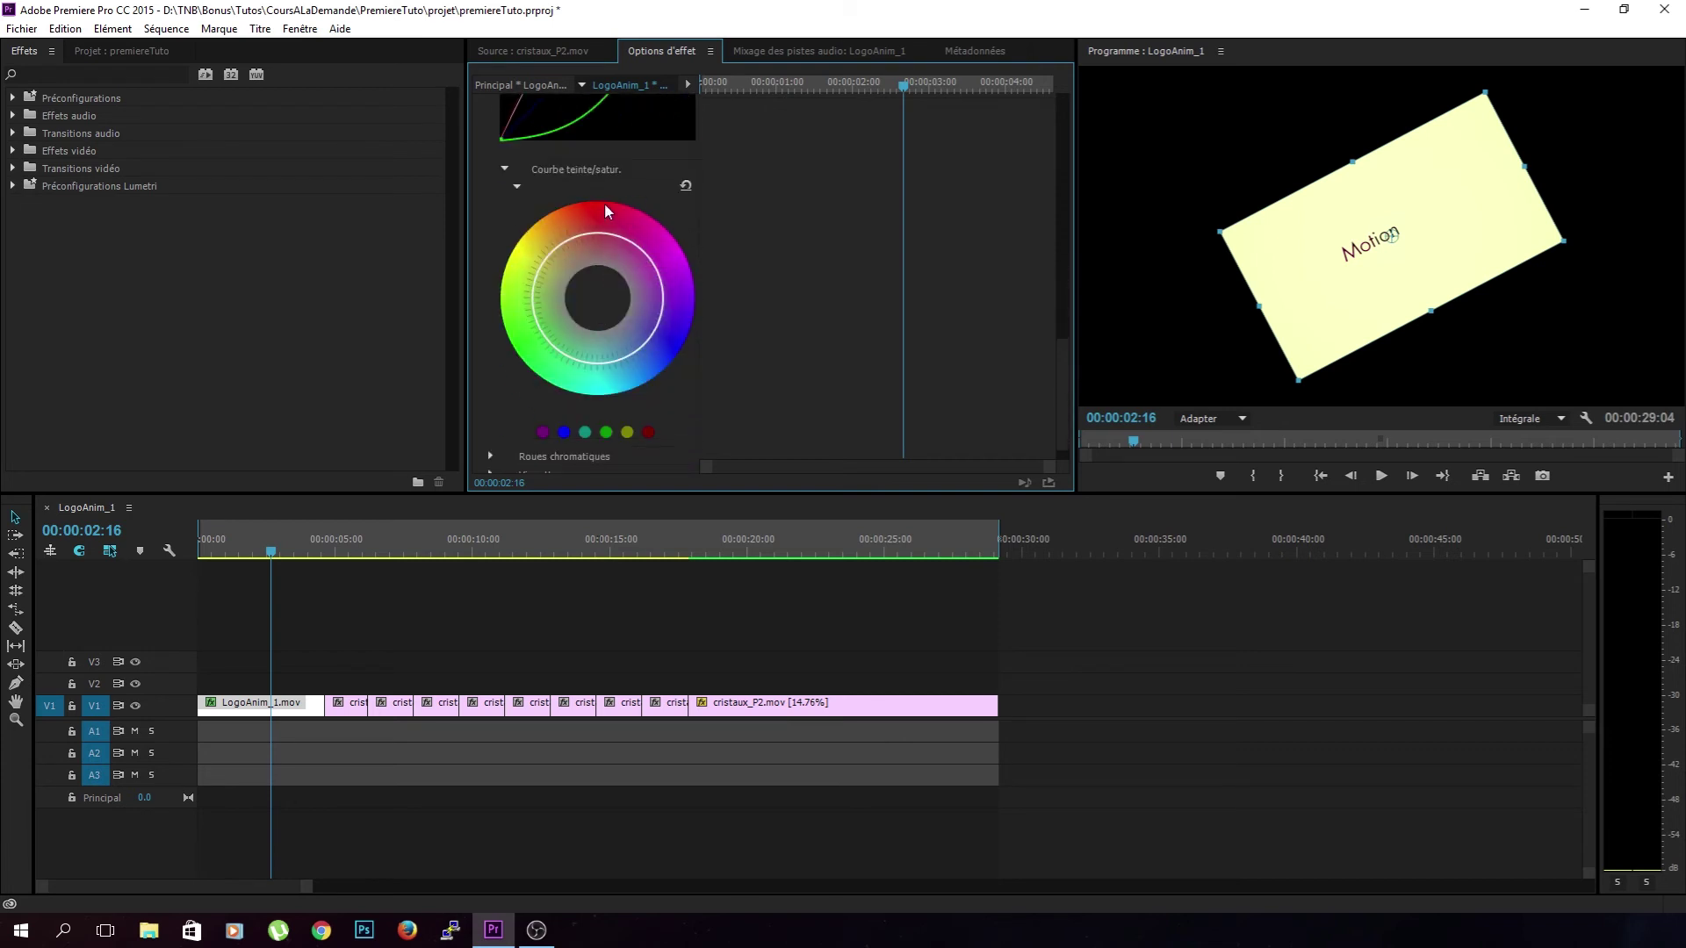
{"action": "mouse_move", "coordinate": [658, 331]}
{"action": "left_mouse_down"}
{"action": "mouse_move", "coordinate": [625, 312]}
{"action": "mouse_move", "coordinate": [672, 339]}
{"action": "left_mouse_up"}
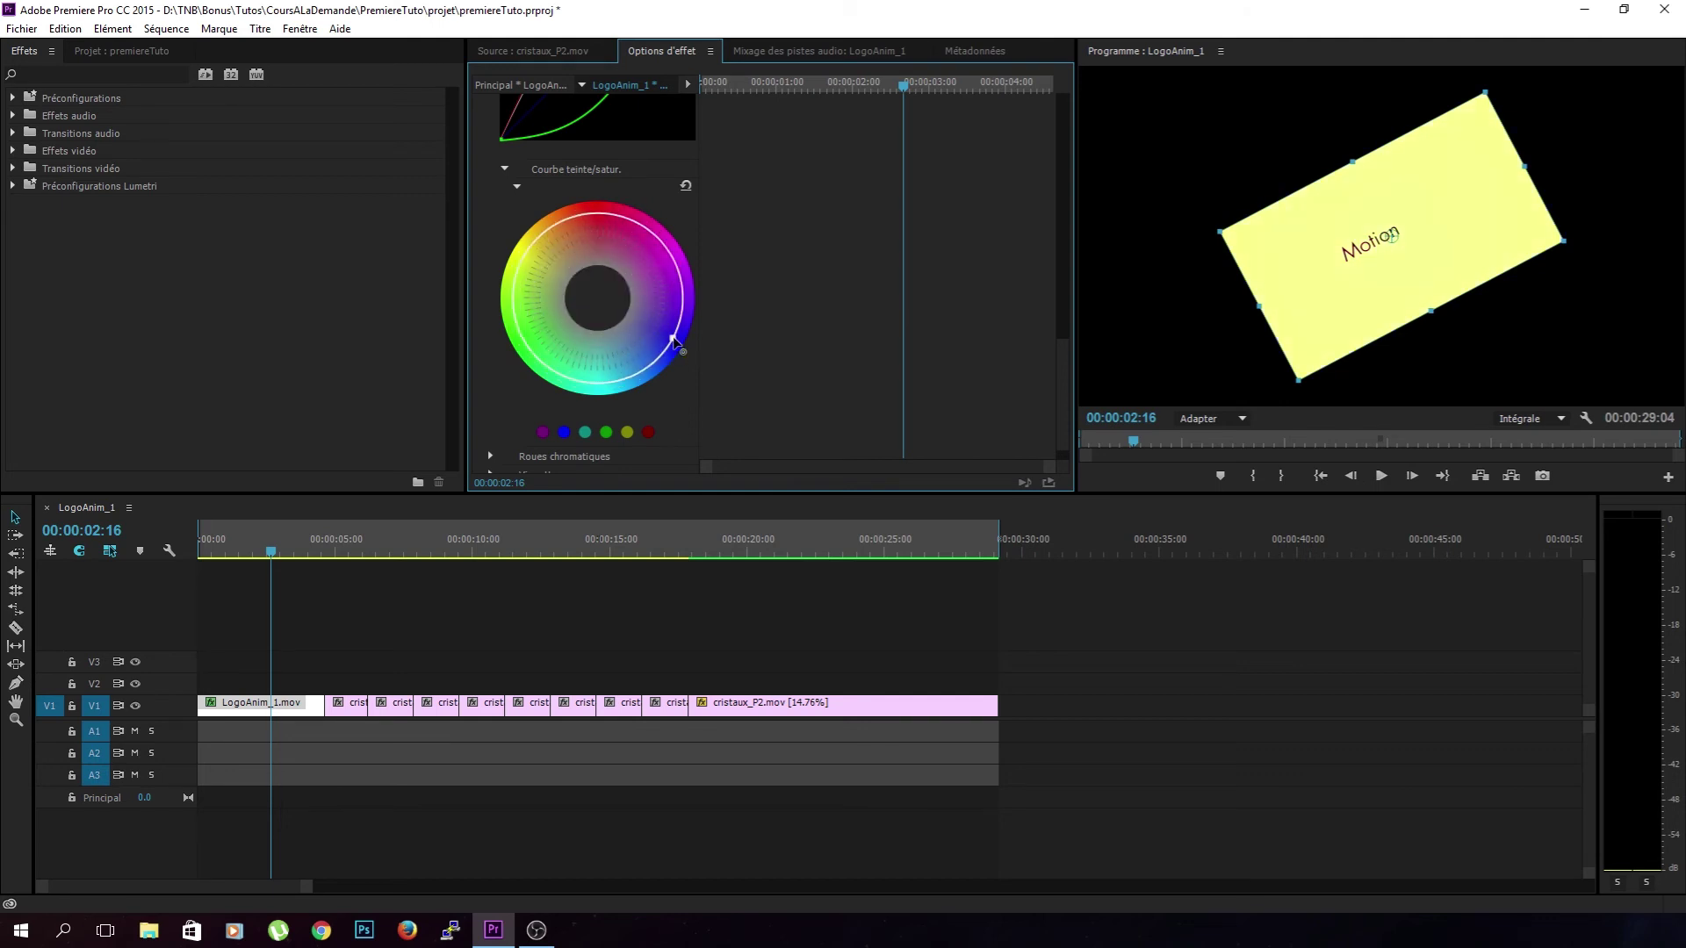
{"action": "left_click_drag", "start_coordinate": [538, 239], "coordinate": [576, 271]}
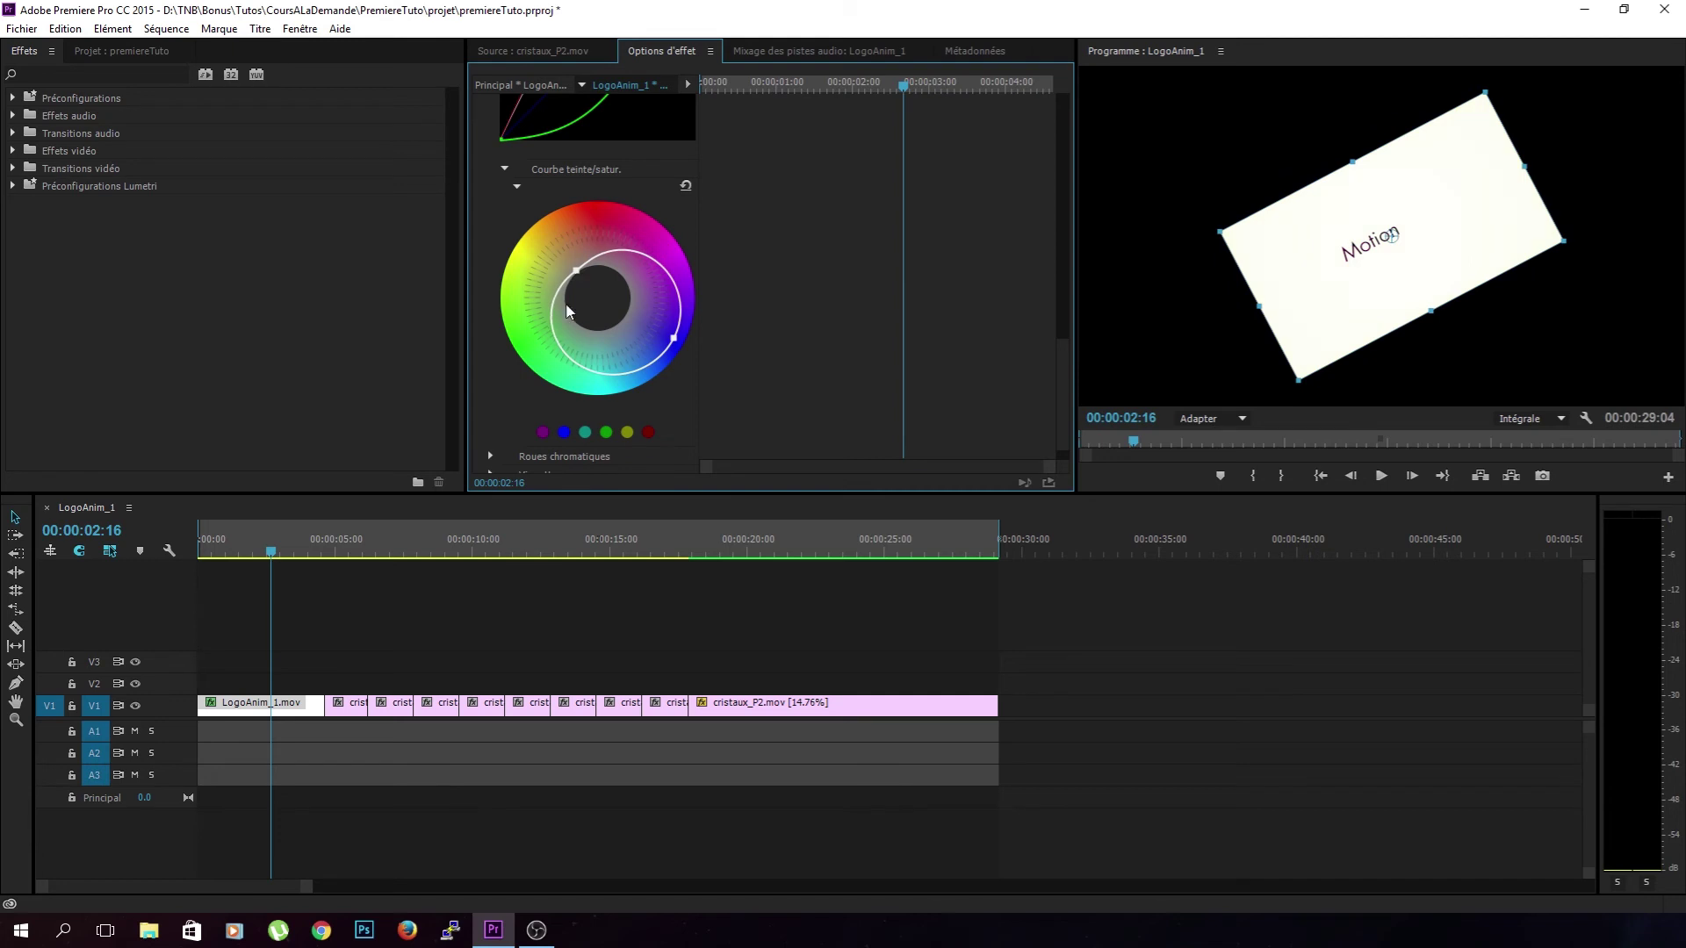
{"action": "scroll", "coordinate": [667, 278], "scroll_direction": "down", "scroll_amount": 1}
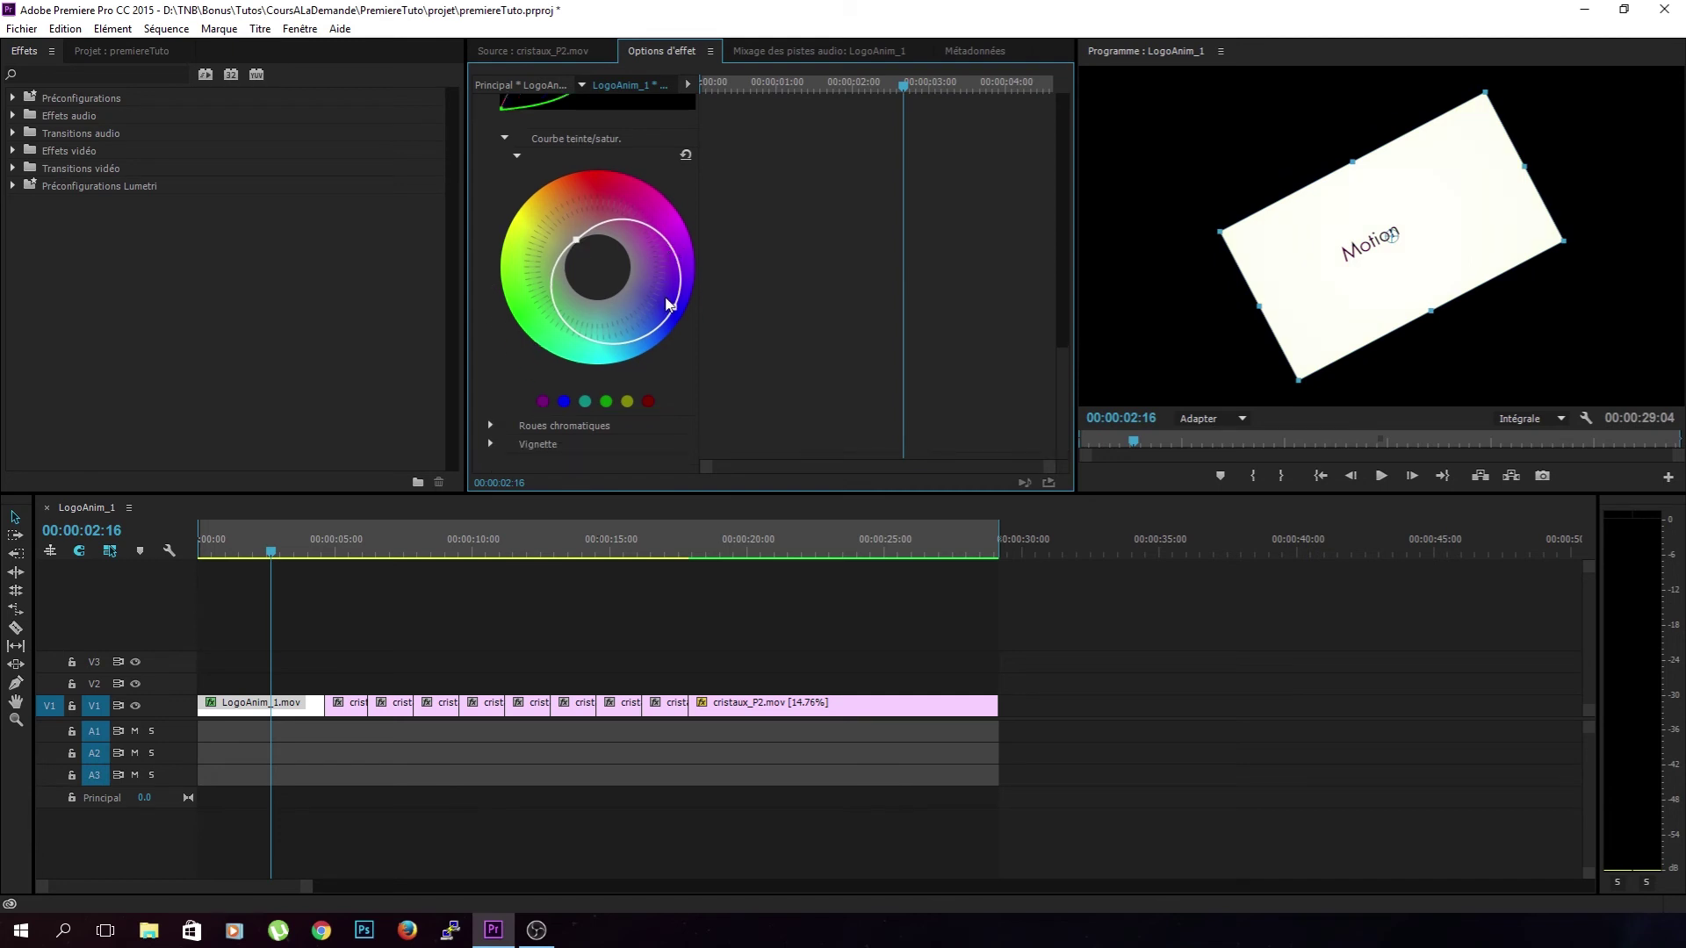
{"action": "left_click", "coordinate": [672, 305]}
{"action": "mouse_move", "coordinate": [579, 237]}
{"action": "left_mouse_down"}
{"action": "mouse_move", "coordinate": [632, 281]}
{"action": "mouse_move", "coordinate": [583, 244]}
{"action": "left_mouse_up"}
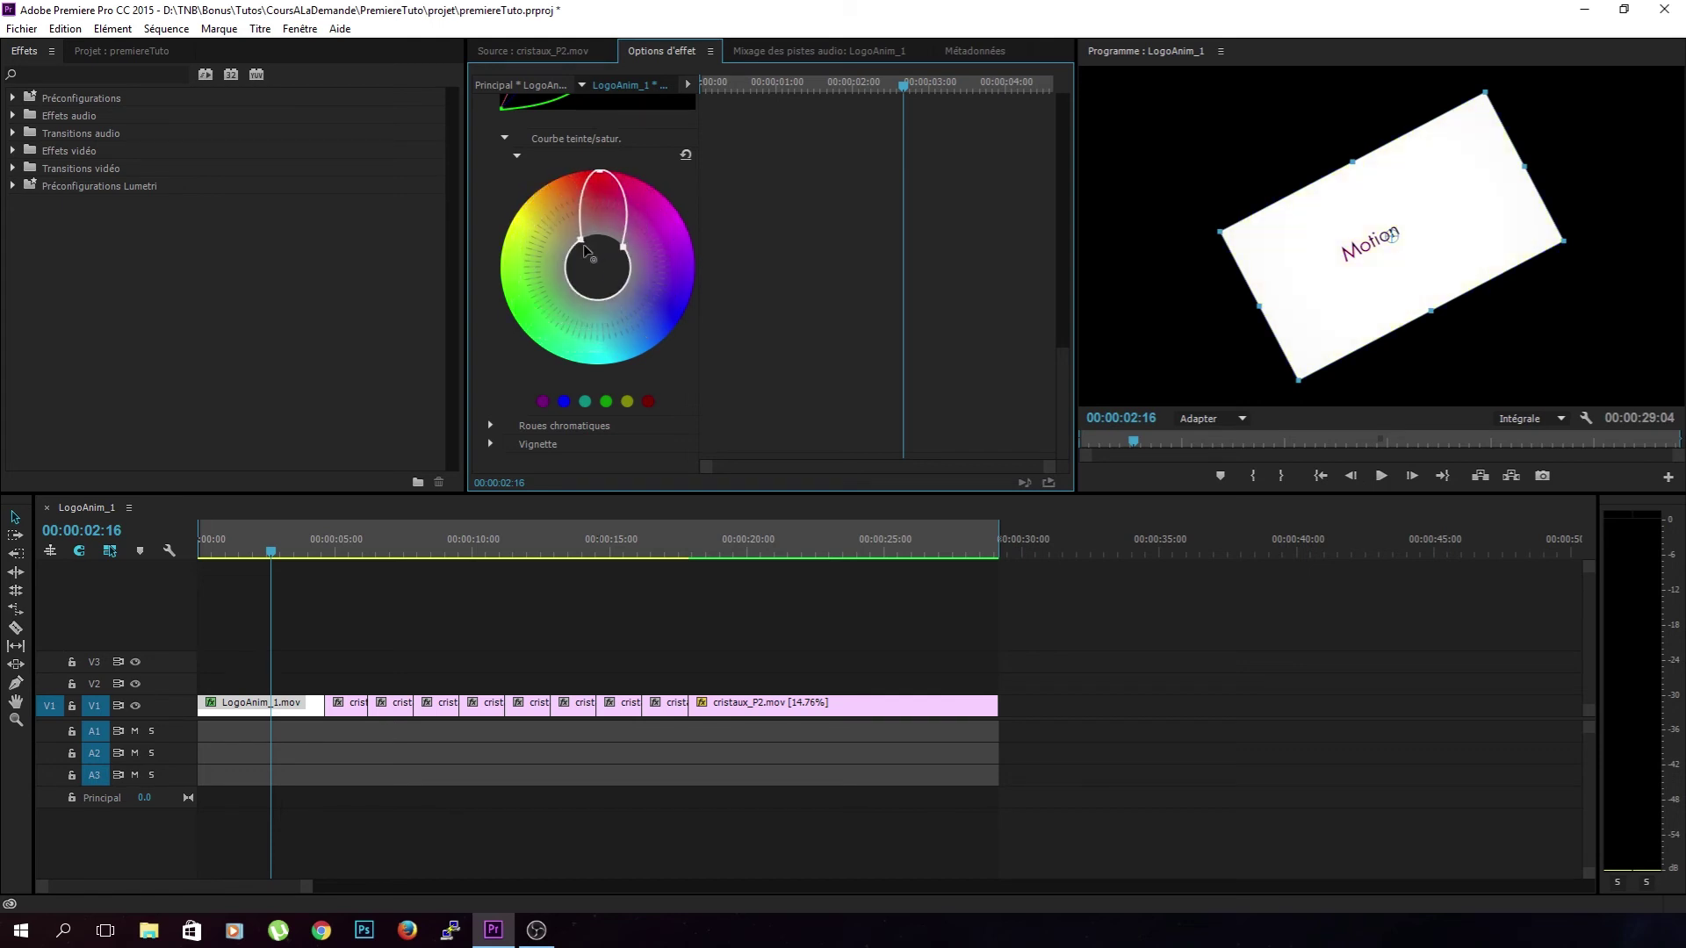
- At about 00:00:02:20, set the logo clip's Rotation to 0
{"action": "left_click", "coordinate": [288, 546]}
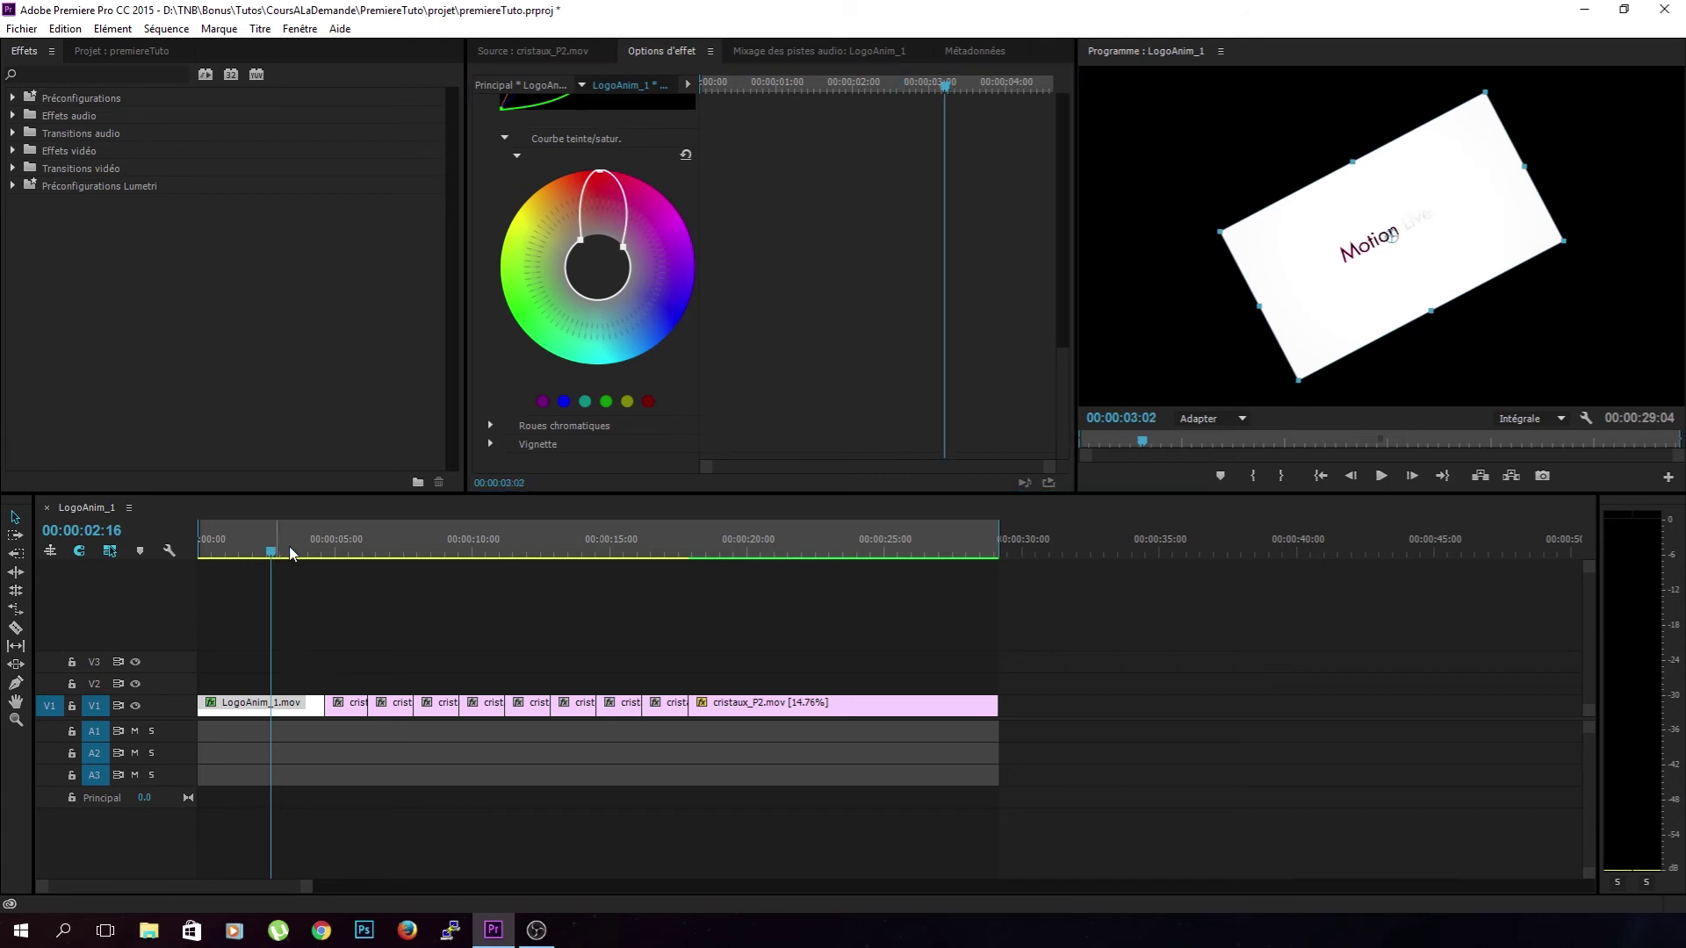
{"action": "left_click_drag", "start_coordinate": [290, 551], "coordinate": [275, 551]}
{"action": "left_click_drag", "start_coordinate": [624, 204], "coordinate": [606, 207]}
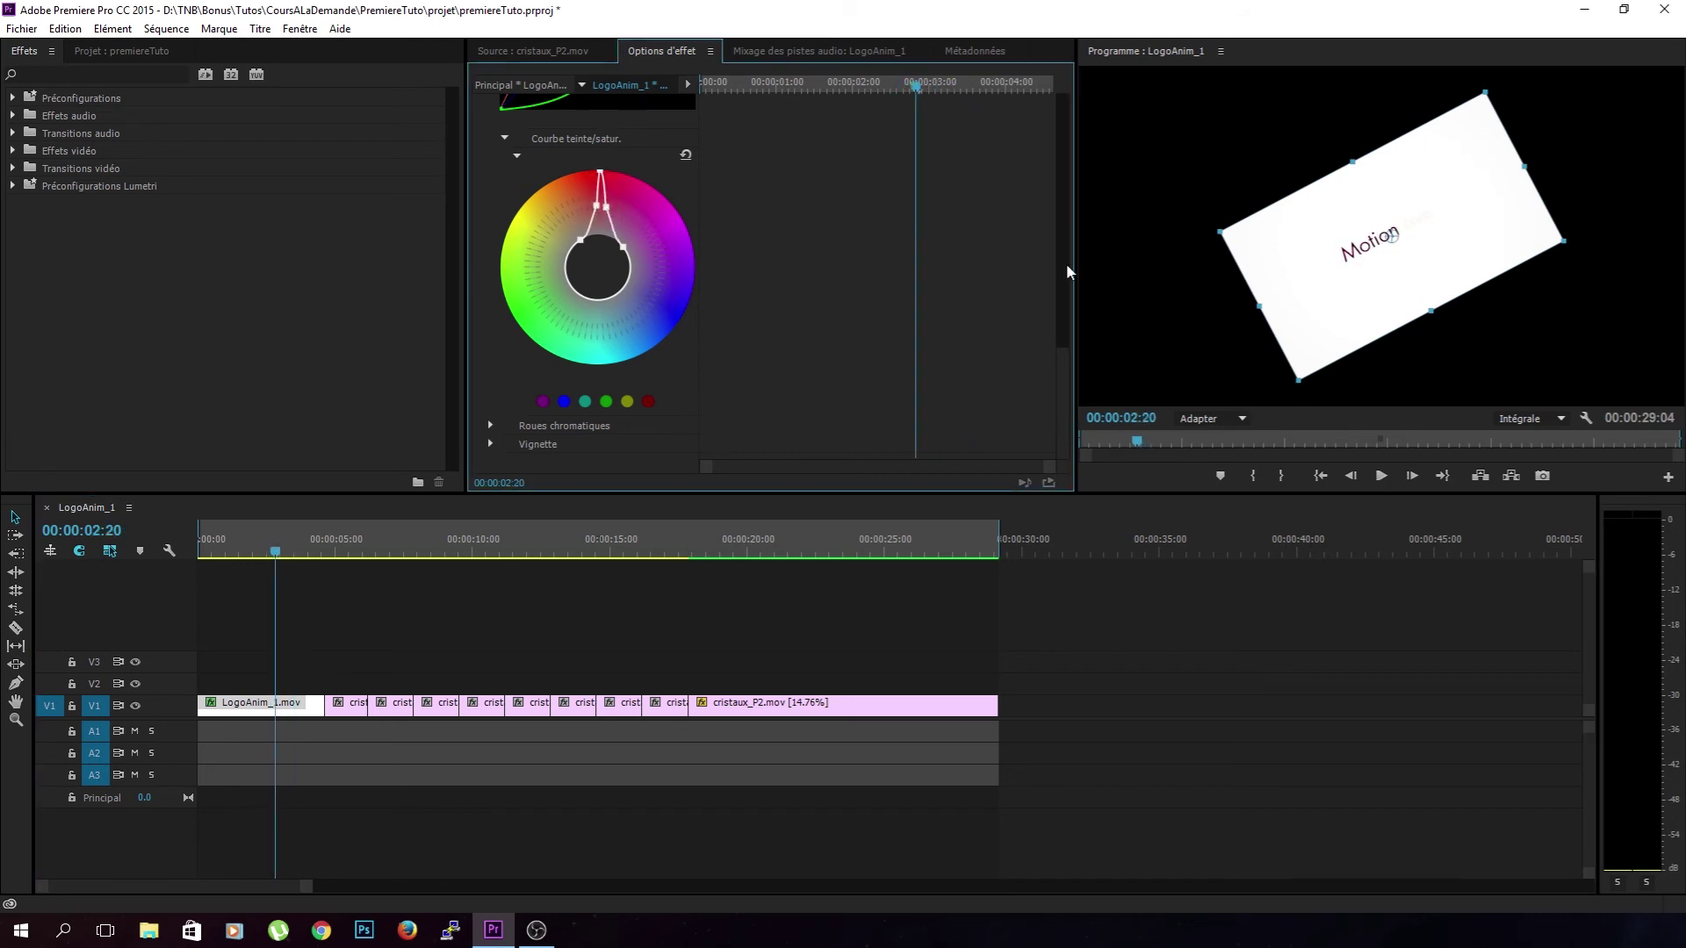
{"action": "scroll", "coordinate": [627, 192], "scroll_direction": "up", "scroll_amount": 3}
{"action": "scroll", "coordinate": [627, 192], "scroll_direction": "up", "scroll_amount": 4}
{"action": "scroll", "coordinate": [627, 192], "scroll_direction": "up", "scroll_amount": 3}
{"action": "scroll", "coordinate": [627, 198], "scroll_direction": "up", "scroll_amount": 5}
{"action": "left_click_drag", "start_coordinate": [590, 158], "coordinate": [597, 167]}
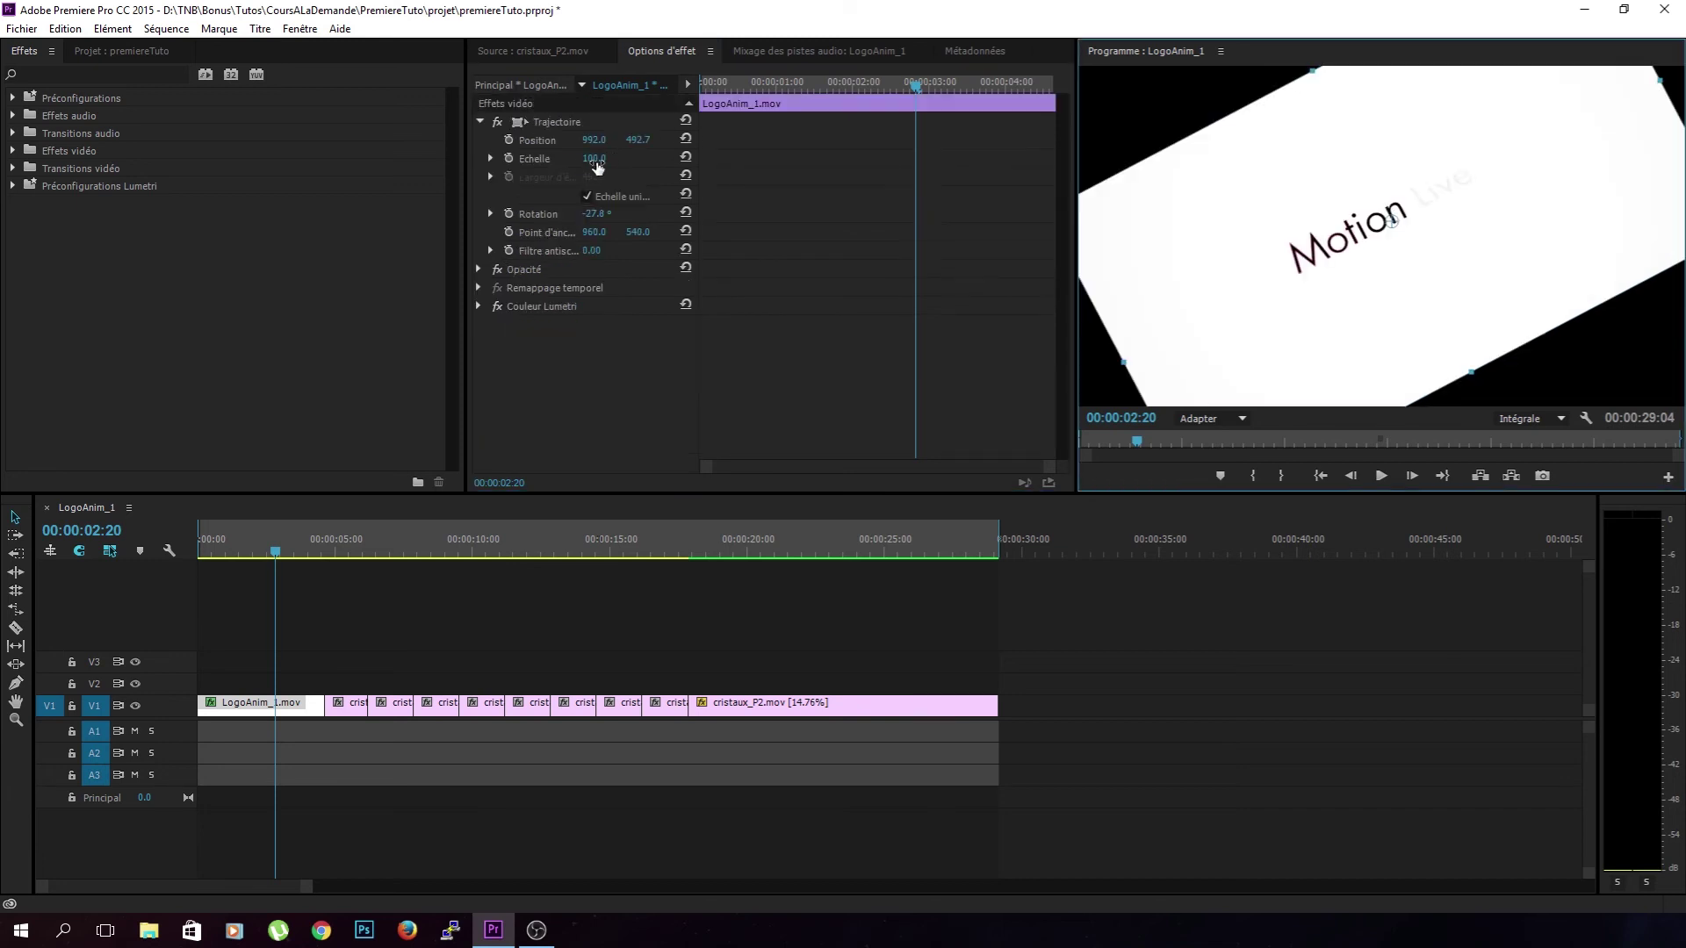
{"action": "left_click", "coordinate": [596, 213]}
{"action": "type", "text": "0"}
{"action": "key", "text": "Return"}
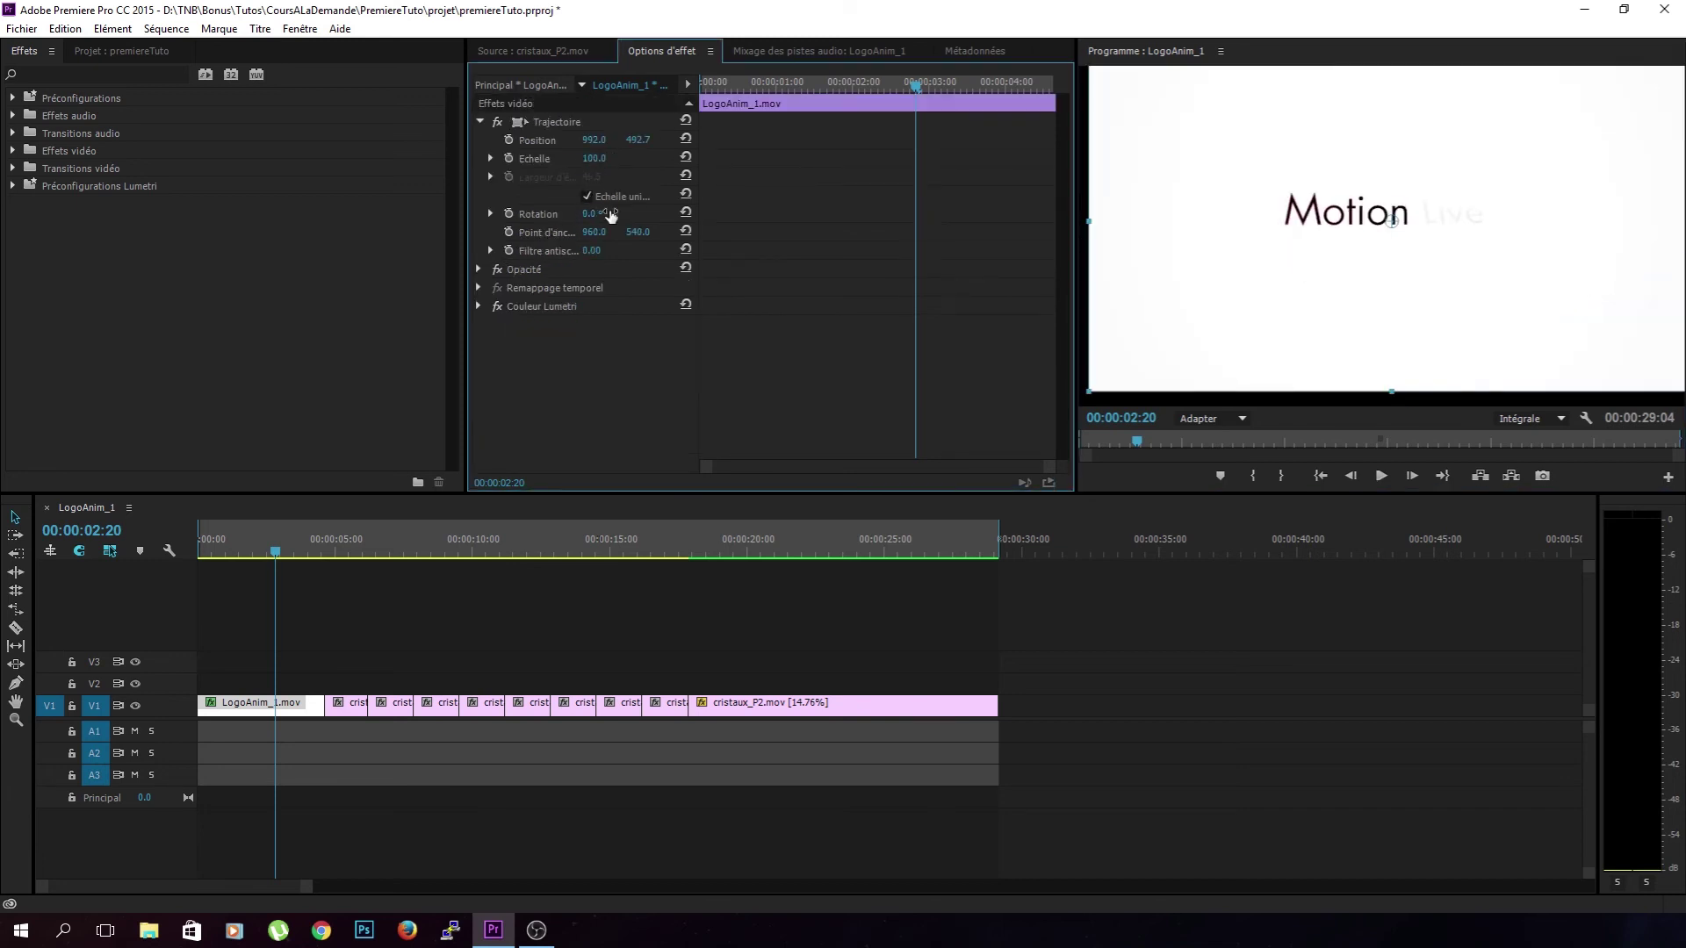
- Inspect the Couleur Lumetri settings around 00:00:03:14, then delete the effect from the logo clip
{"action": "left_click", "coordinate": [299, 553]}
{"action": "mouse_move", "coordinate": [321, 560]}
{"action": "left_mouse_down"}
{"action": "mouse_move", "coordinate": [299, 573]}
{"action": "mouse_move", "coordinate": [317, 559]}
{"action": "left_mouse_up"}
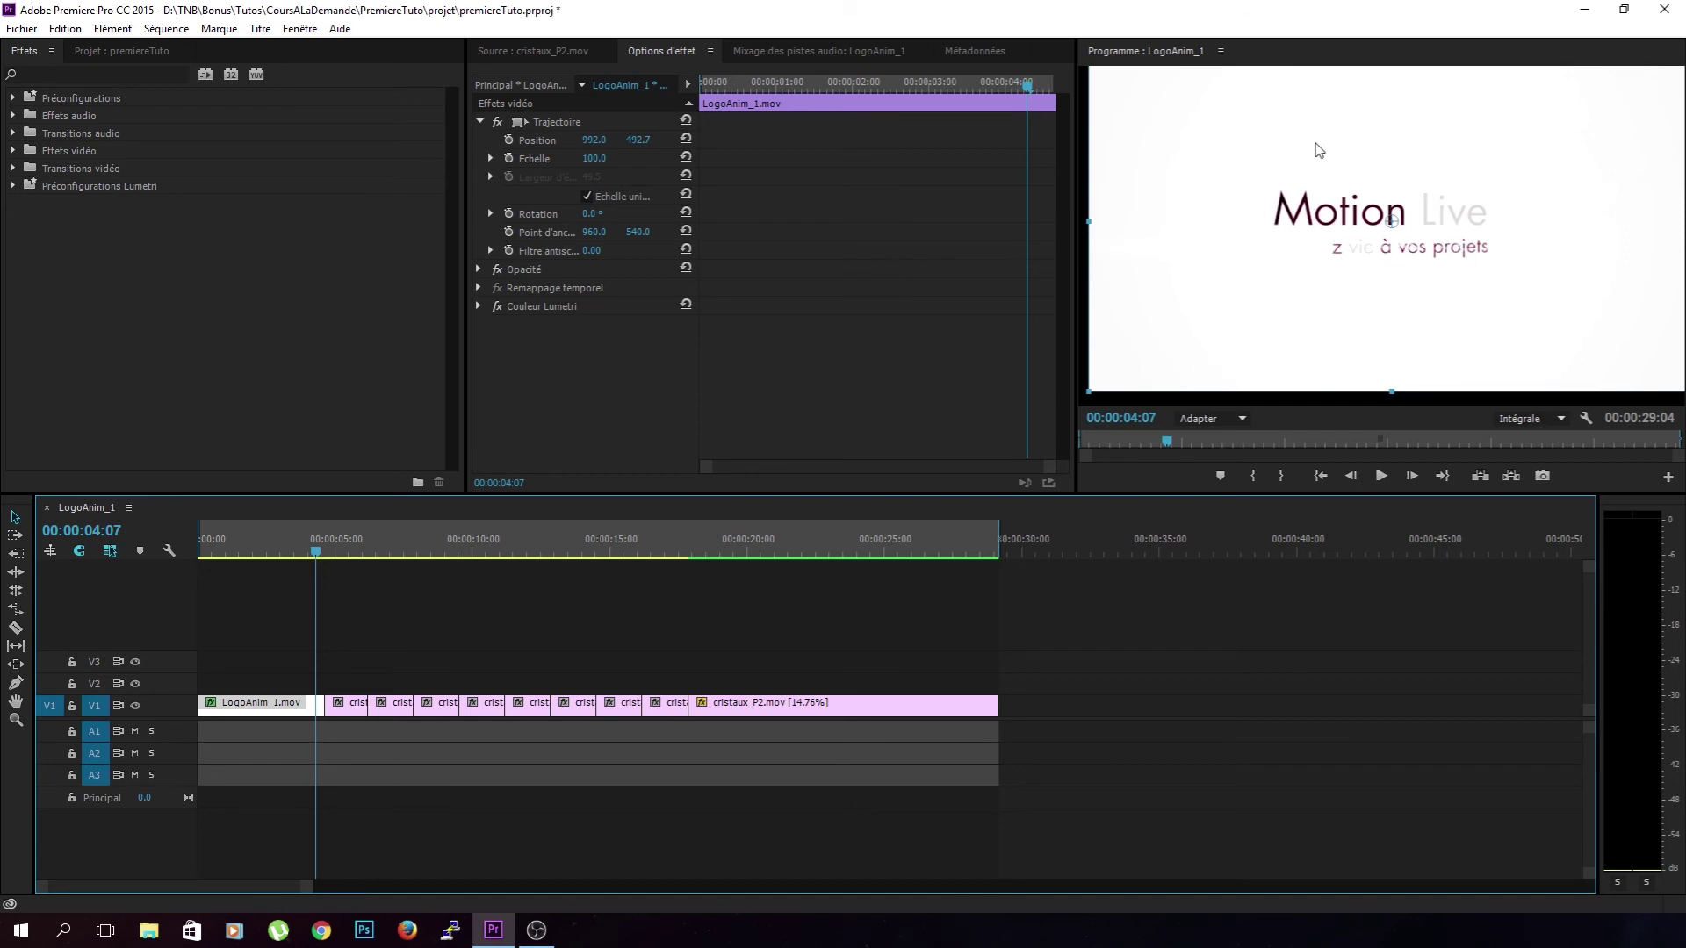
{"action": "left_click", "coordinate": [478, 306]}
{"action": "scroll", "coordinate": [512, 397], "scroll_direction": "down", "scroll_amount": 3}
{"action": "scroll", "coordinate": [524, 361], "scroll_direction": "down", "scroll_amount": 3}
{"action": "scroll", "coordinate": [523, 360], "scroll_direction": "down", "scroll_amount": 2}
{"action": "scroll", "coordinate": [524, 360], "scroll_direction": "down", "scroll_amount": 2}
{"action": "scroll", "coordinate": [523, 360], "scroll_direction": "down", "scroll_amount": 2}
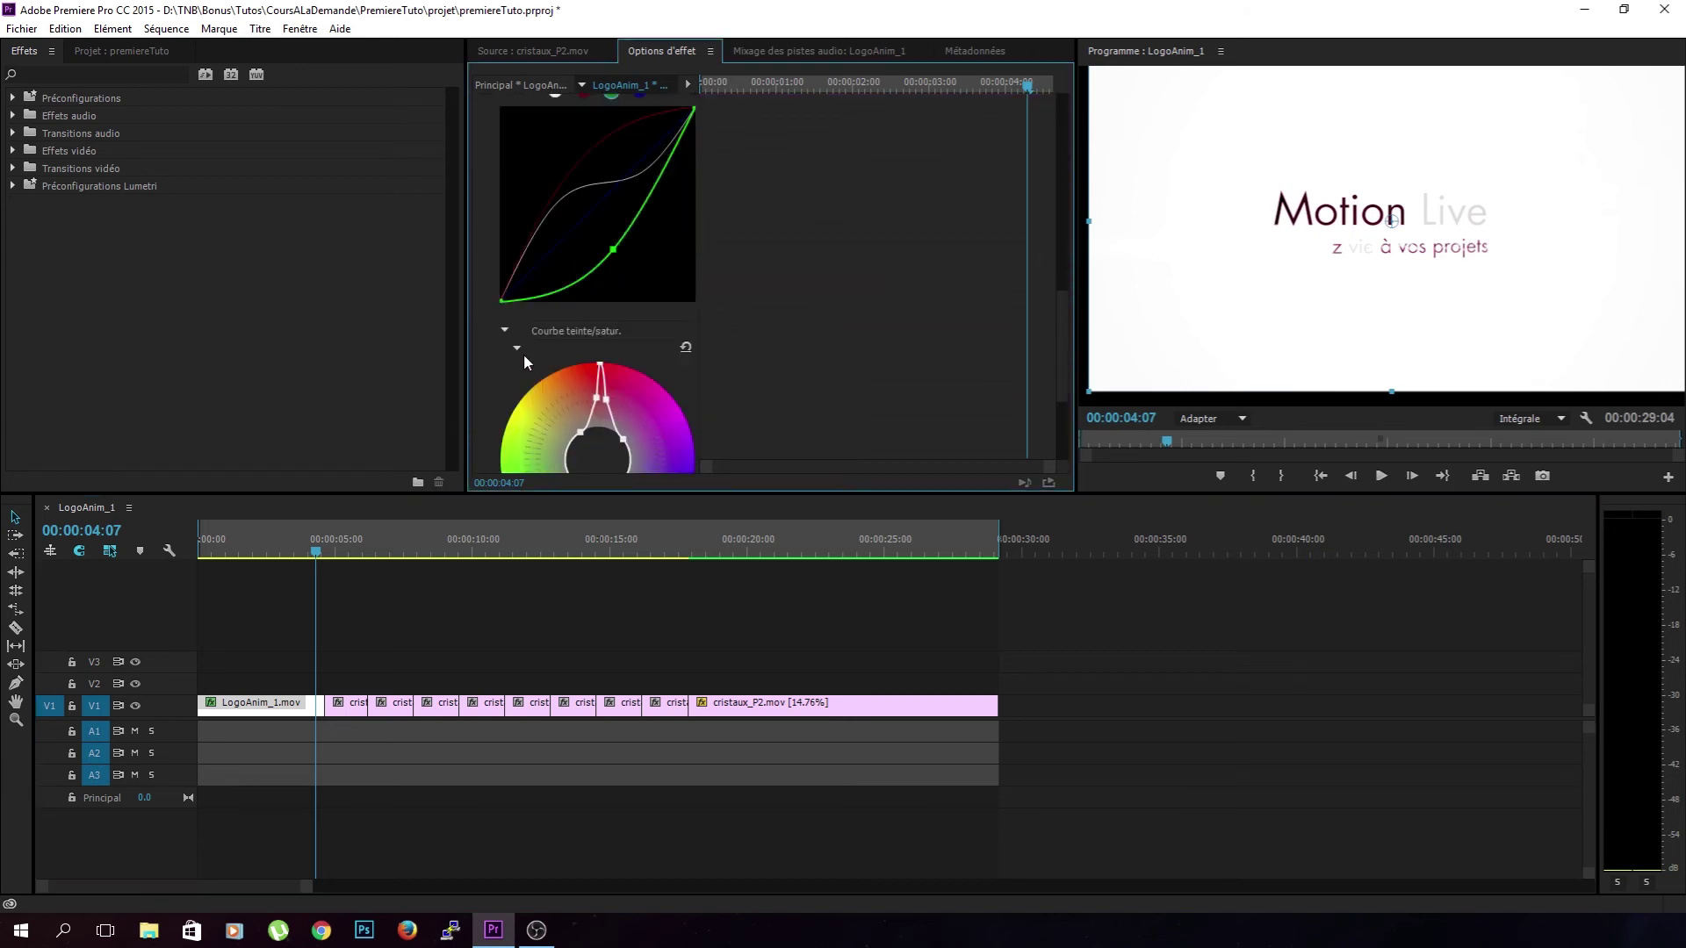
{"action": "scroll", "coordinate": [524, 360], "scroll_direction": "down", "scroll_amount": 2}
{"action": "scroll", "coordinate": [525, 351], "scroll_direction": "up", "scroll_amount": 2}
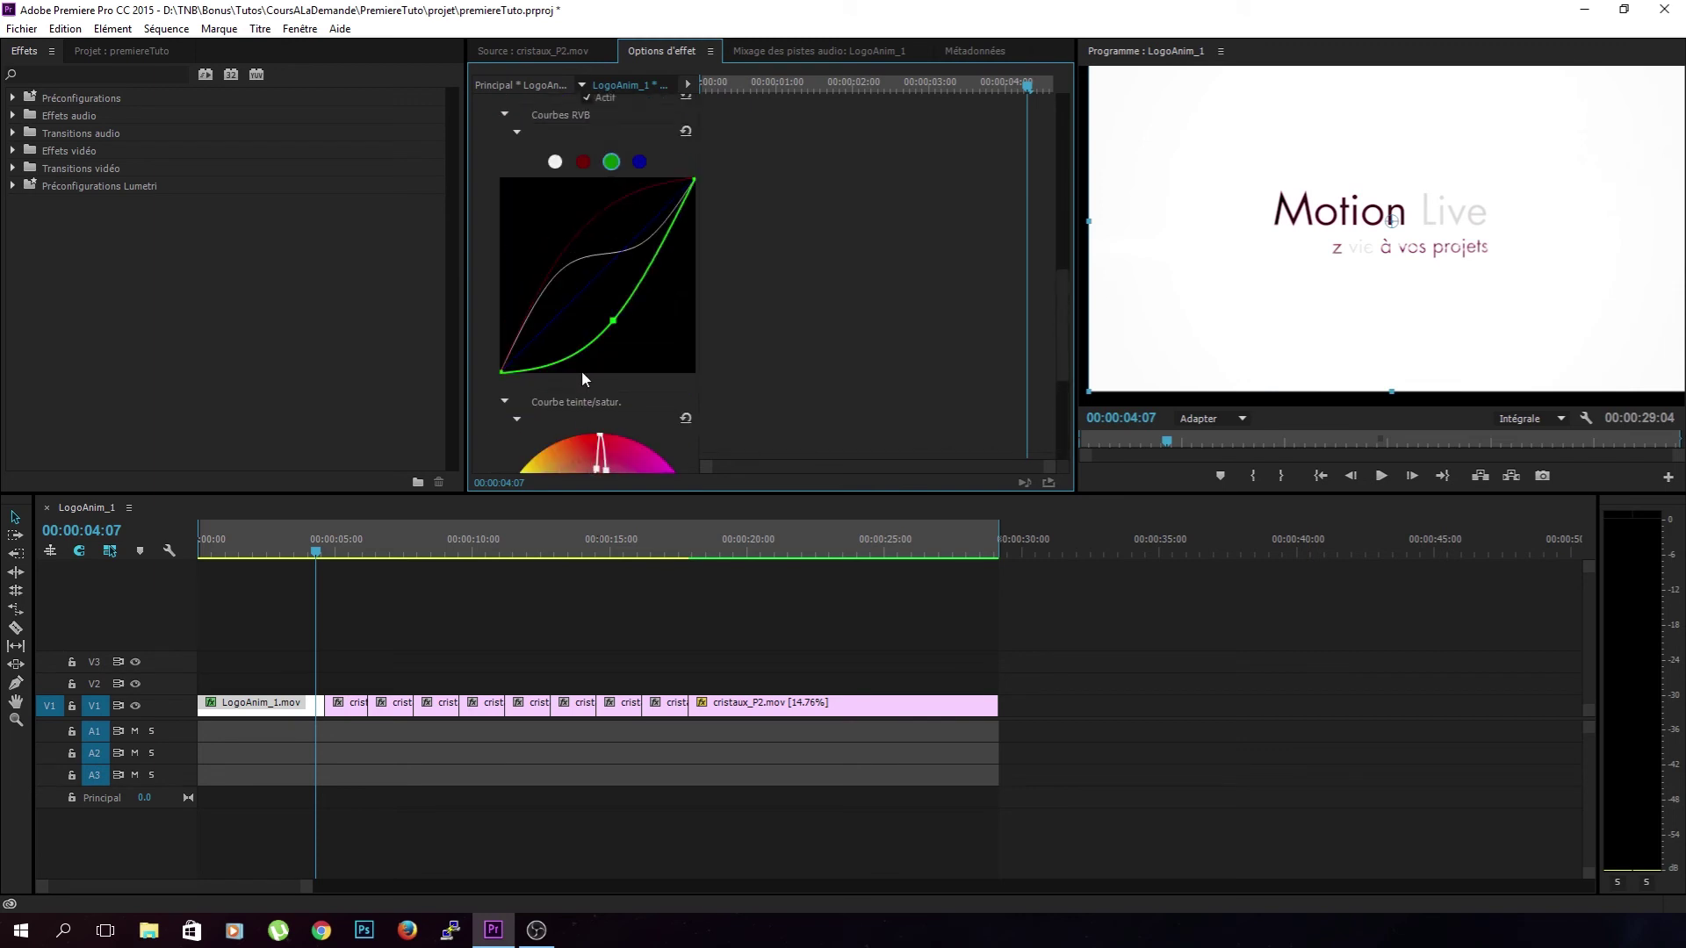
{"action": "scroll", "coordinate": [582, 379], "scroll_direction": "up", "scroll_amount": 3}
{"action": "scroll", "coordinate": [581, 371], "scroll_direction": "up", "scroll_amount": 5}
{"action": "scroll", "coordinate": [581, 370], "scroll_direction": "up", "scroll_amount": 4}
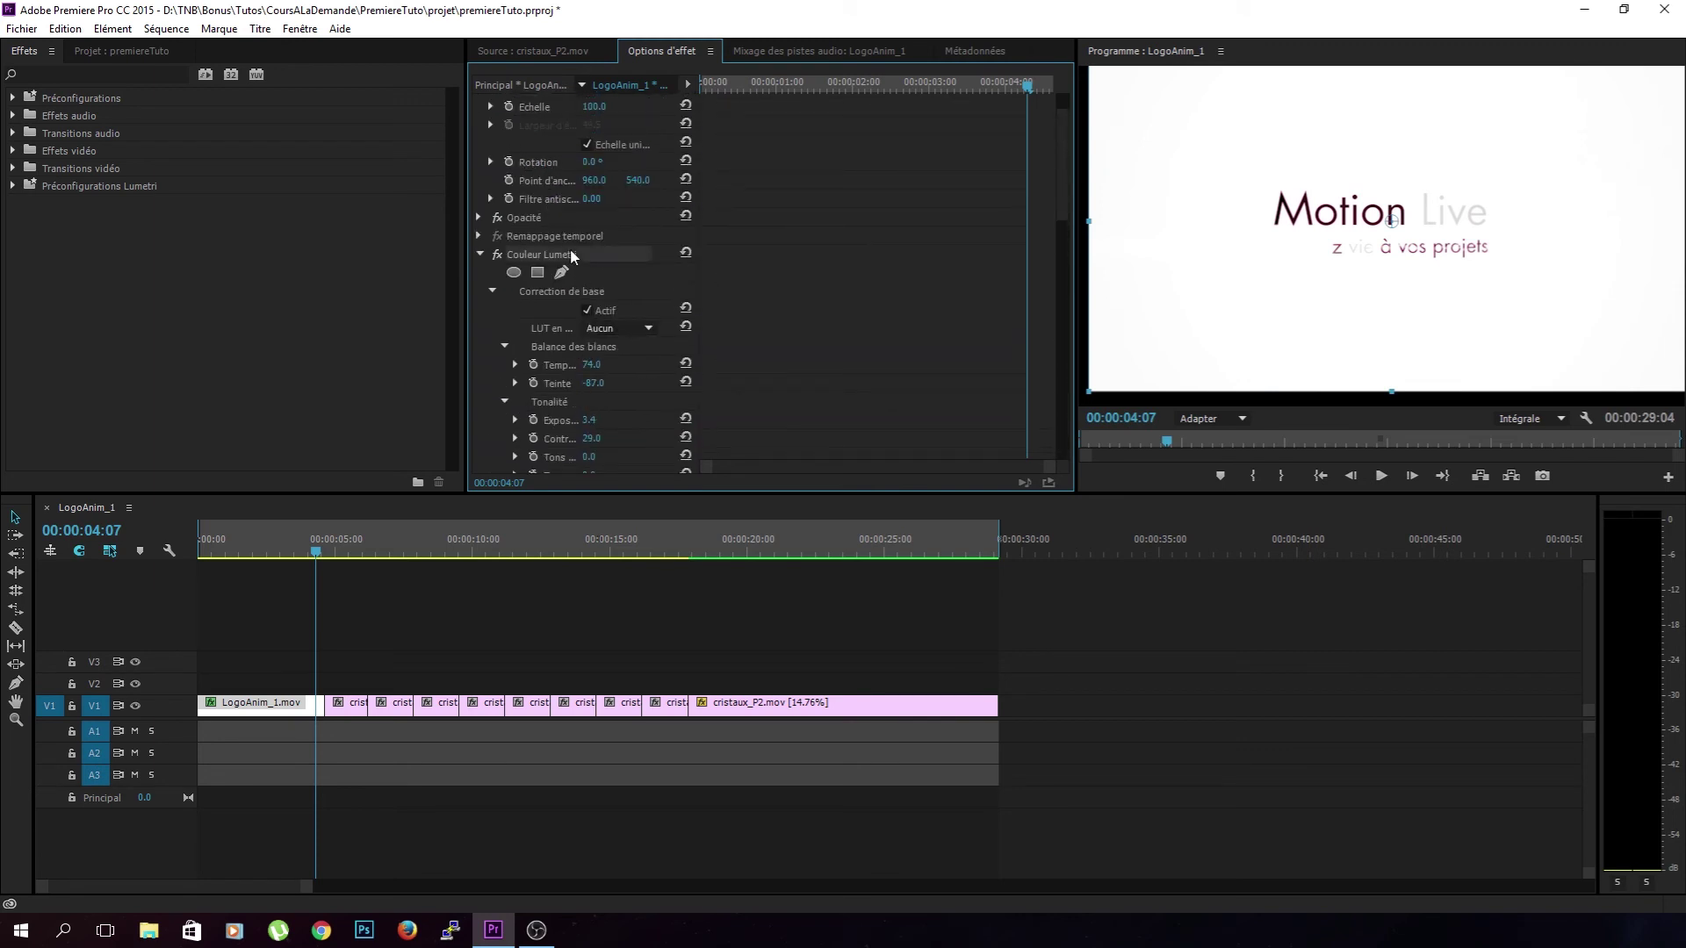
{"action": "key", "text": "Delete"}
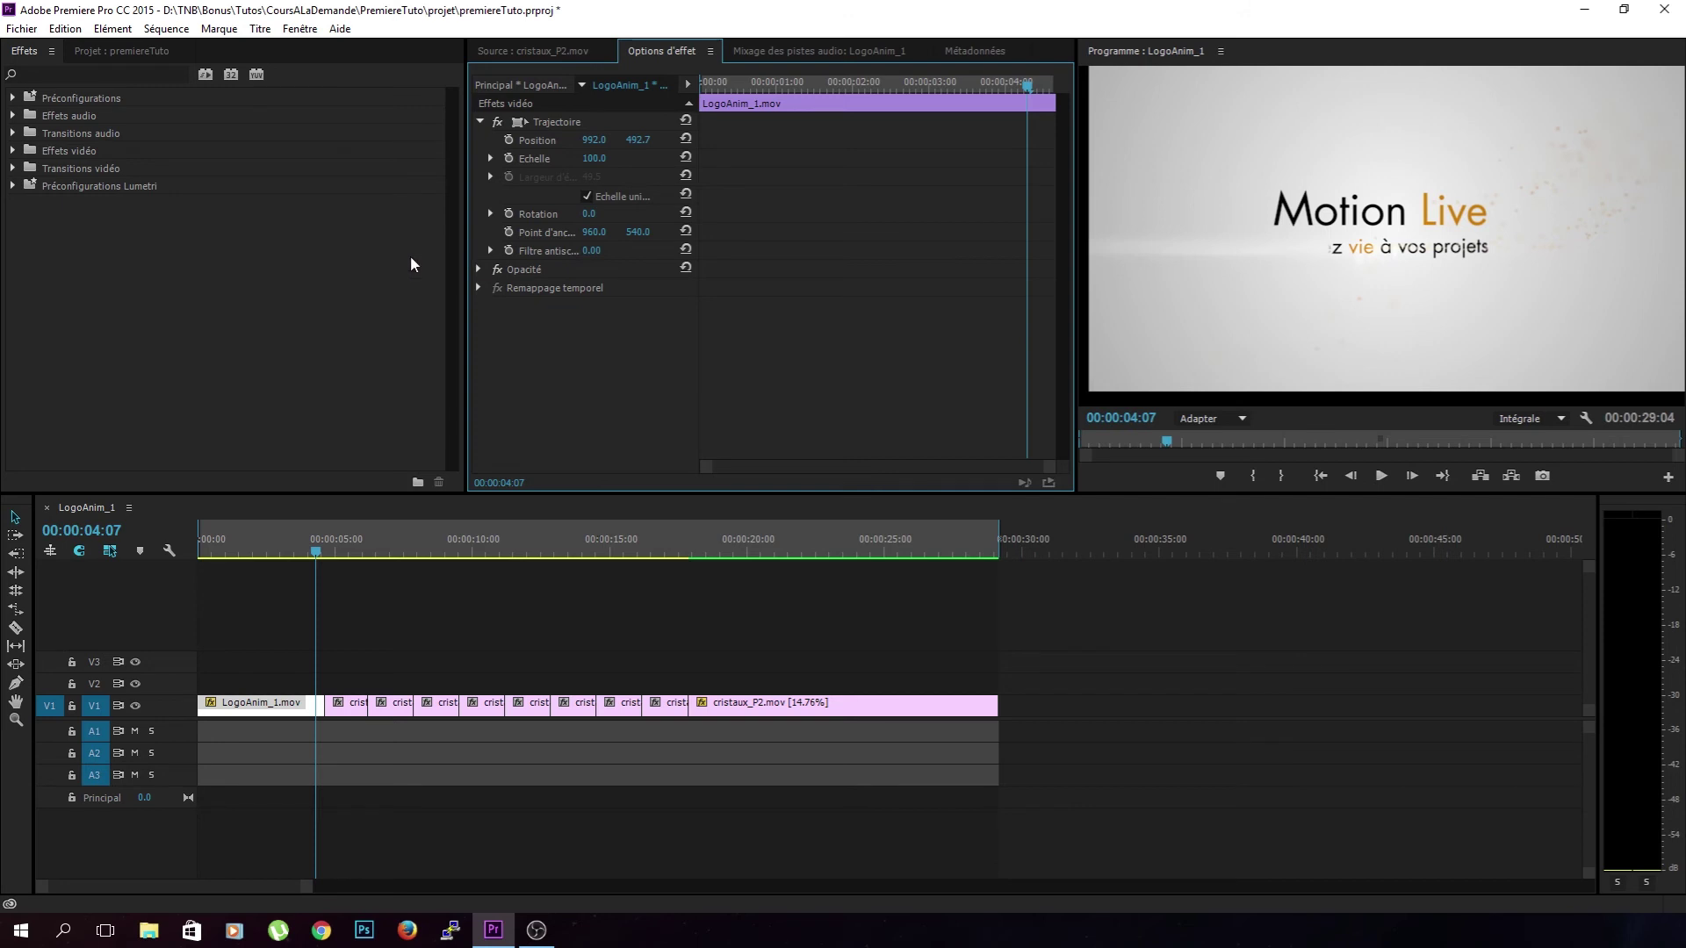
- Browse the Effets vidéo folders and expand the Générer group
{"action": "left_click", "coordinate": [132, 51]}
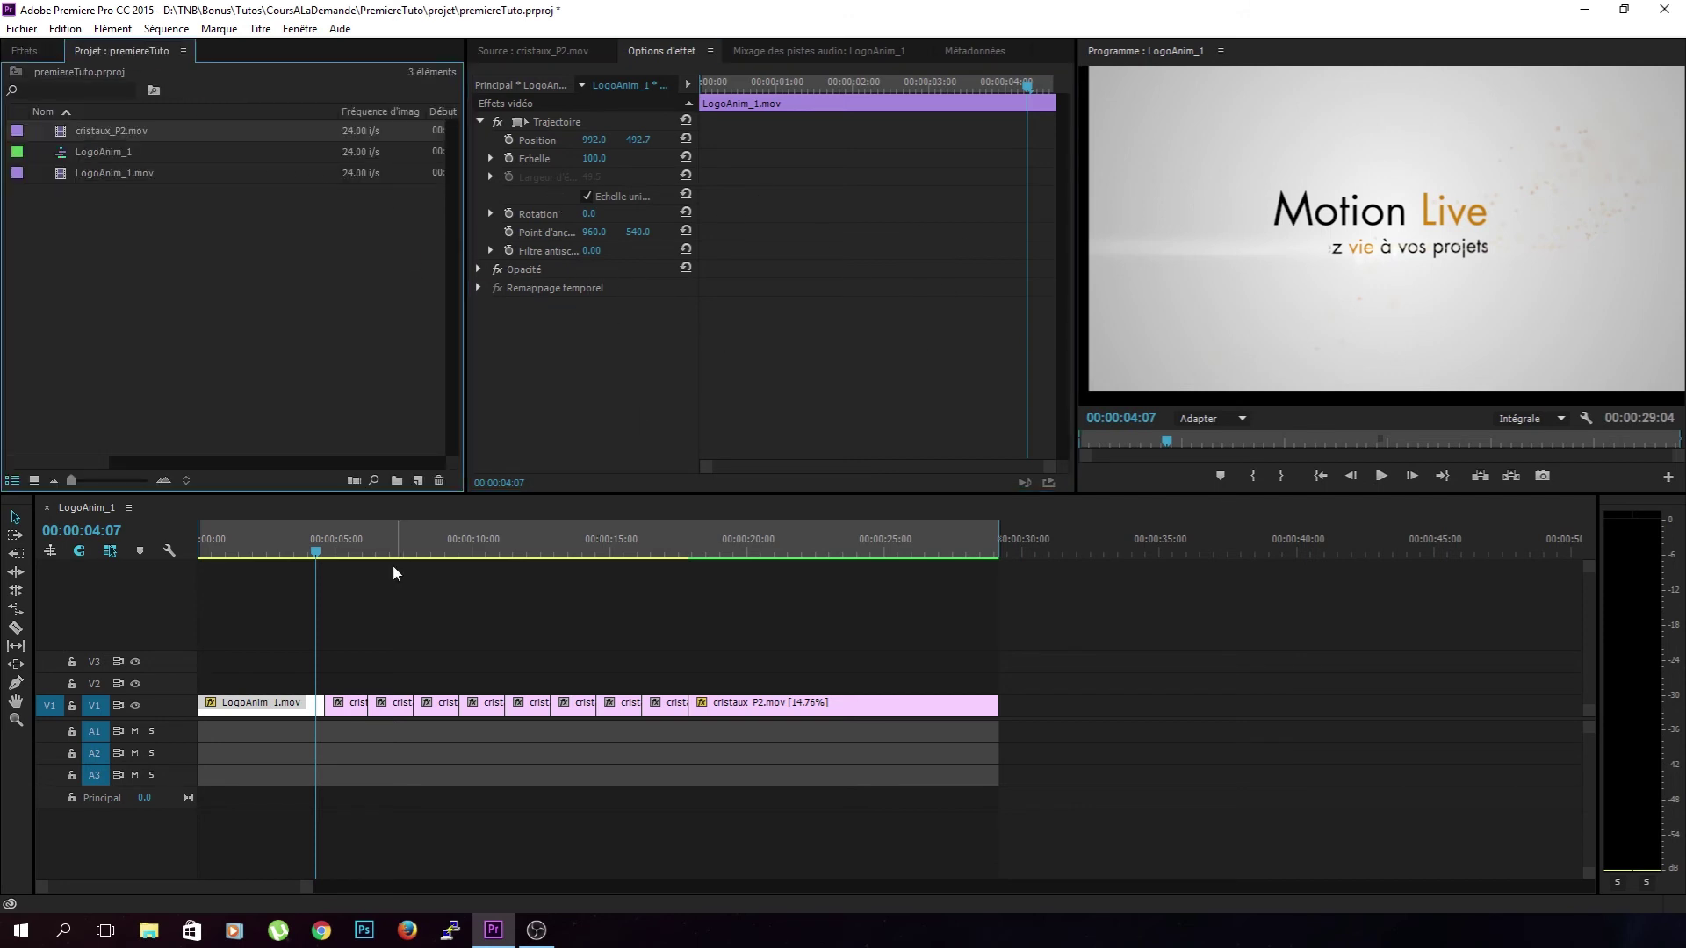
{"action": "left_click", "coordinate": [41, 50]}
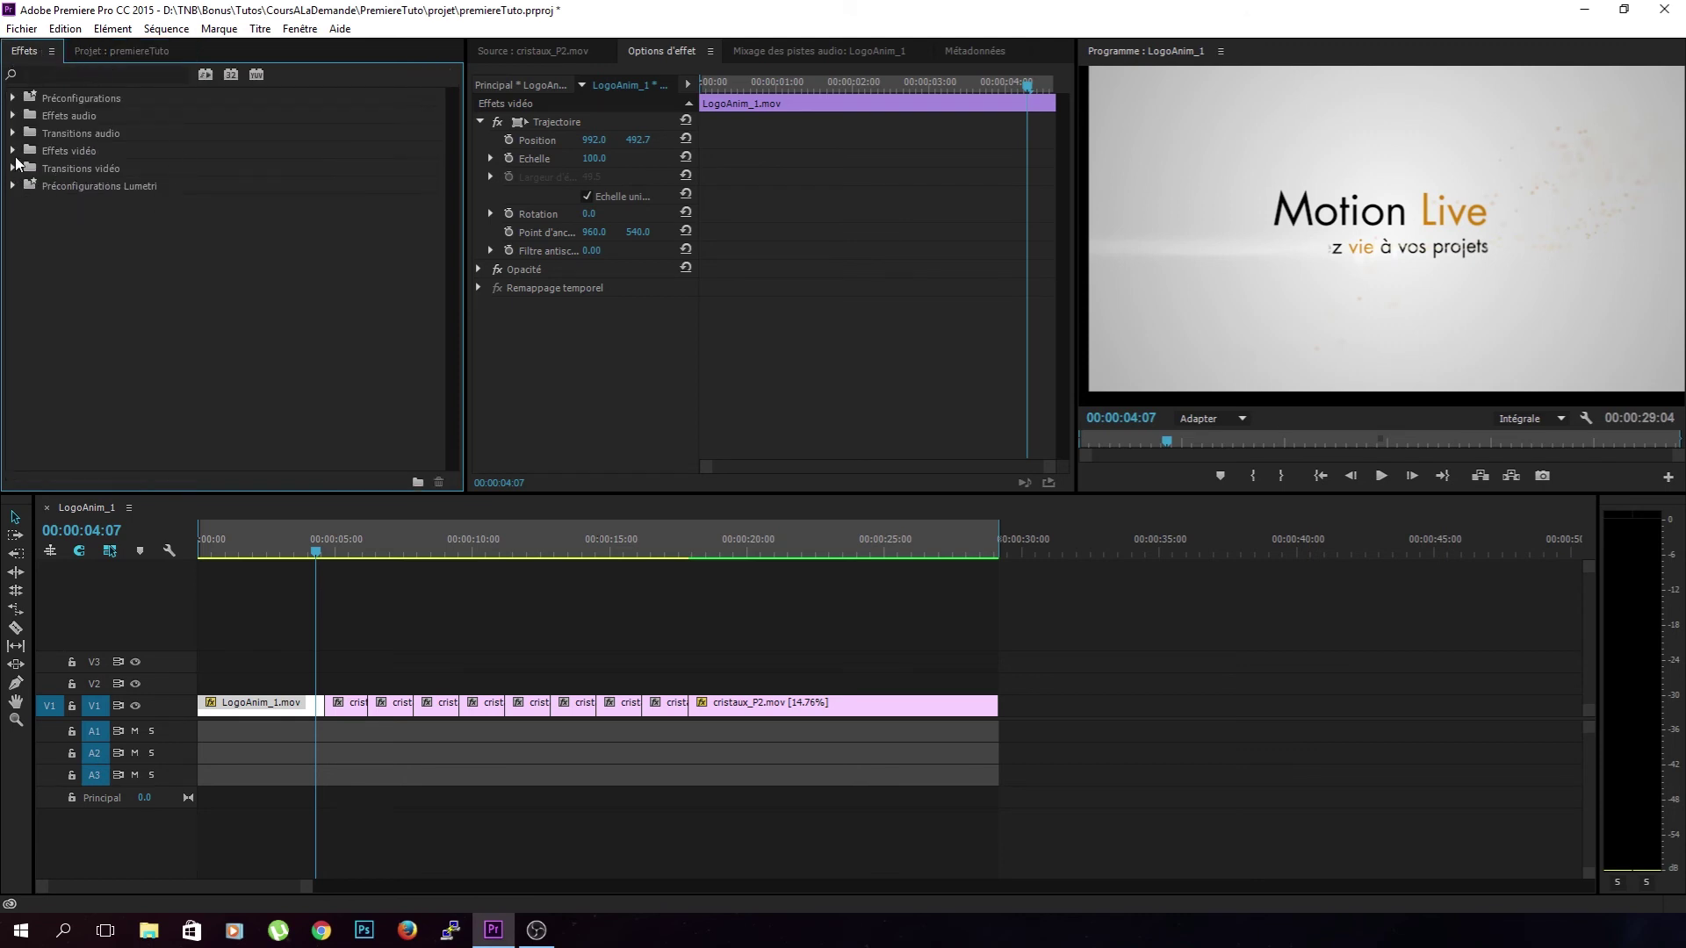
{"action": "scroll", "coordinate": [101, 351], "scroll_direction": "down", "scroll_amount": 1}
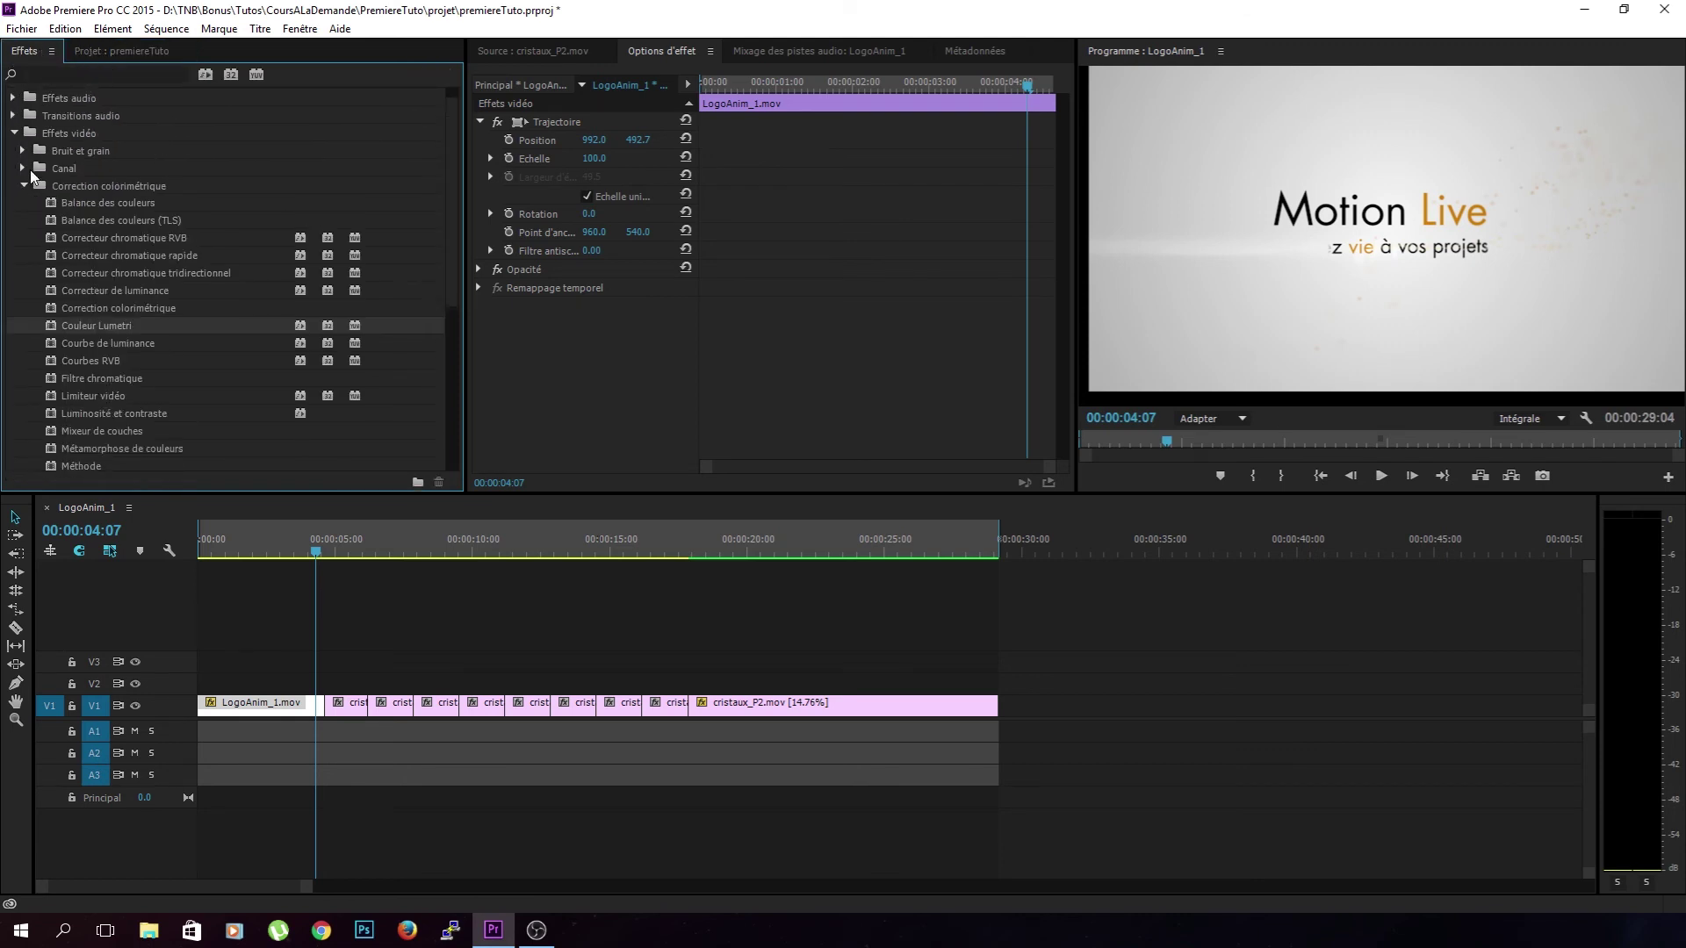
{"action": "left_click", "coordinate": [26, 169]}
{"action": "left_click", "coordinate": [15, 133]}
{"action": "left_click", "coordinate": [15, 129]}
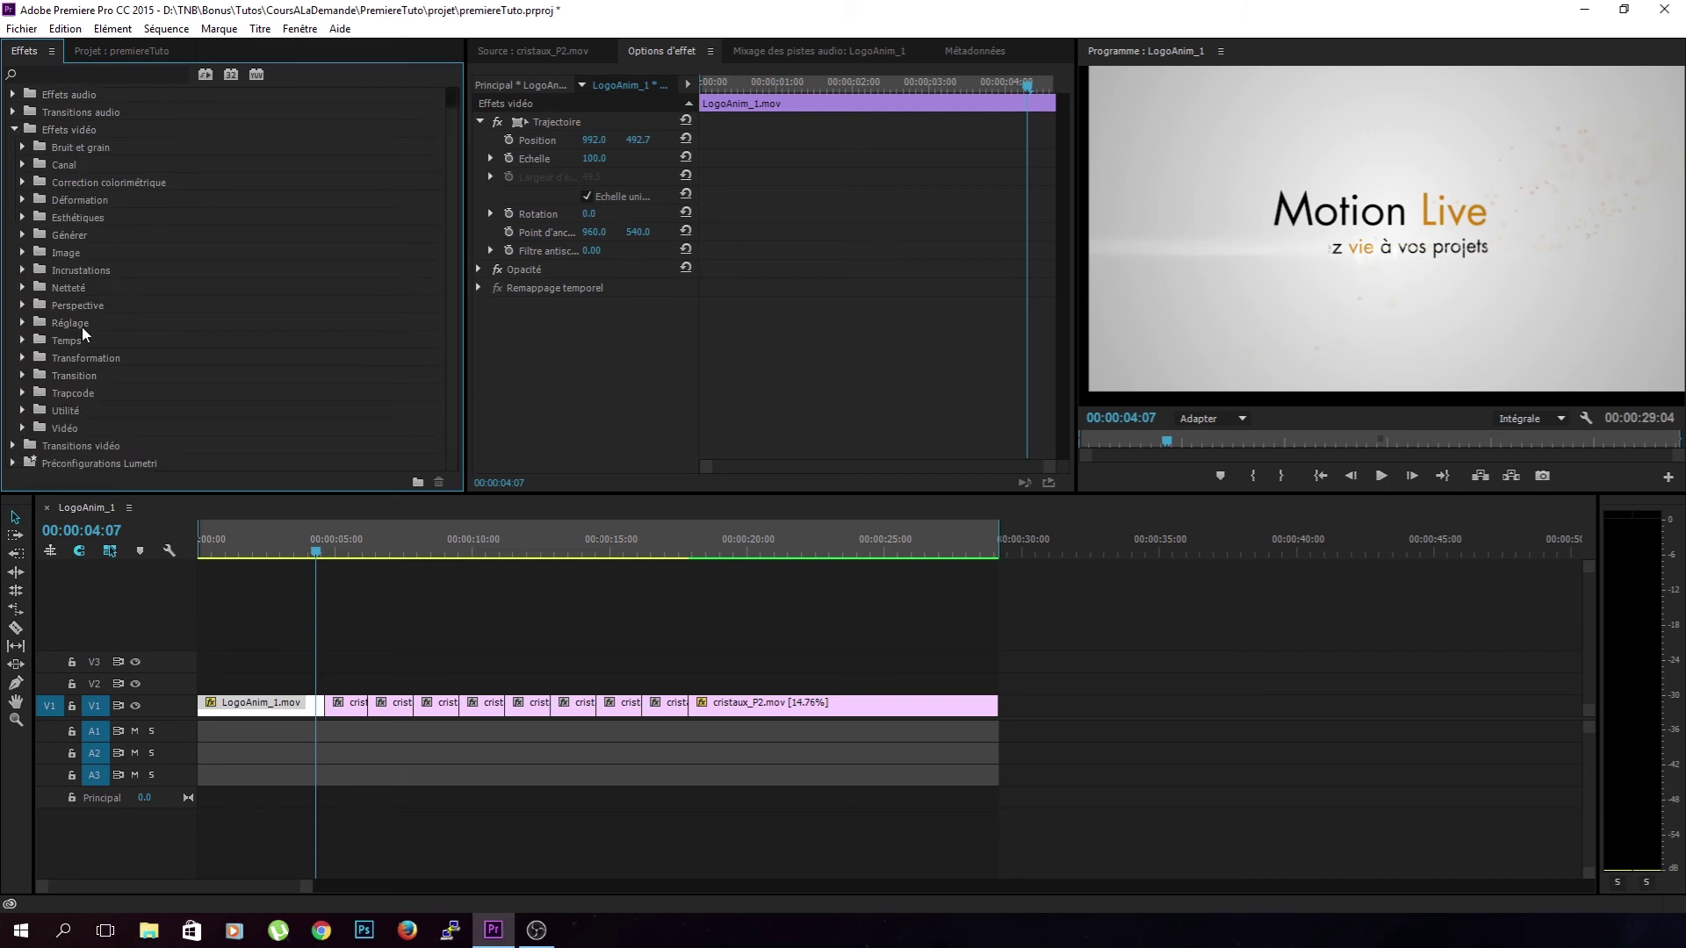
{"action": "left_click", "coordinate": [22, 288]}
{"action": "left_click", "coordinate": [24, 288]}
{"action": "left_click", "coordinate": [23, 271]}
{"action": "left_click", "coordinate": [24, 270]}
{"action": "left_click", "coordinate": [24, 235]}
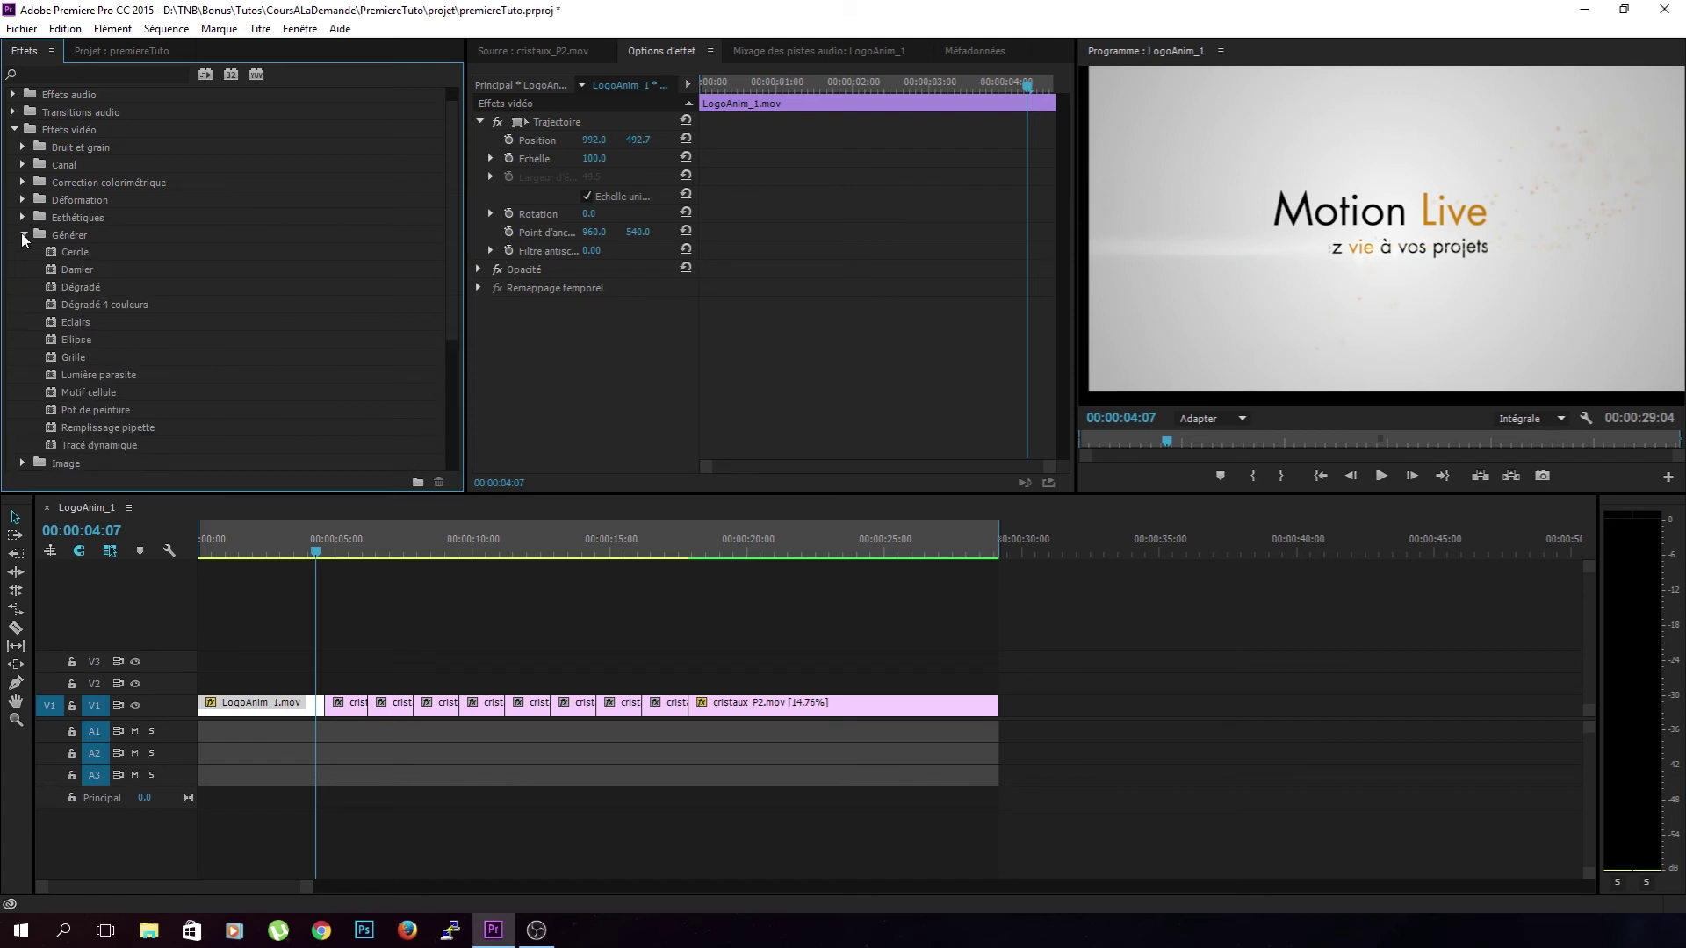
- Try the Cercle effect on the logo clip with radius 339, then delete it
{"action": "left_click_drag", "start_coordinate": [66, 253], "coordinate": [487, 391]}
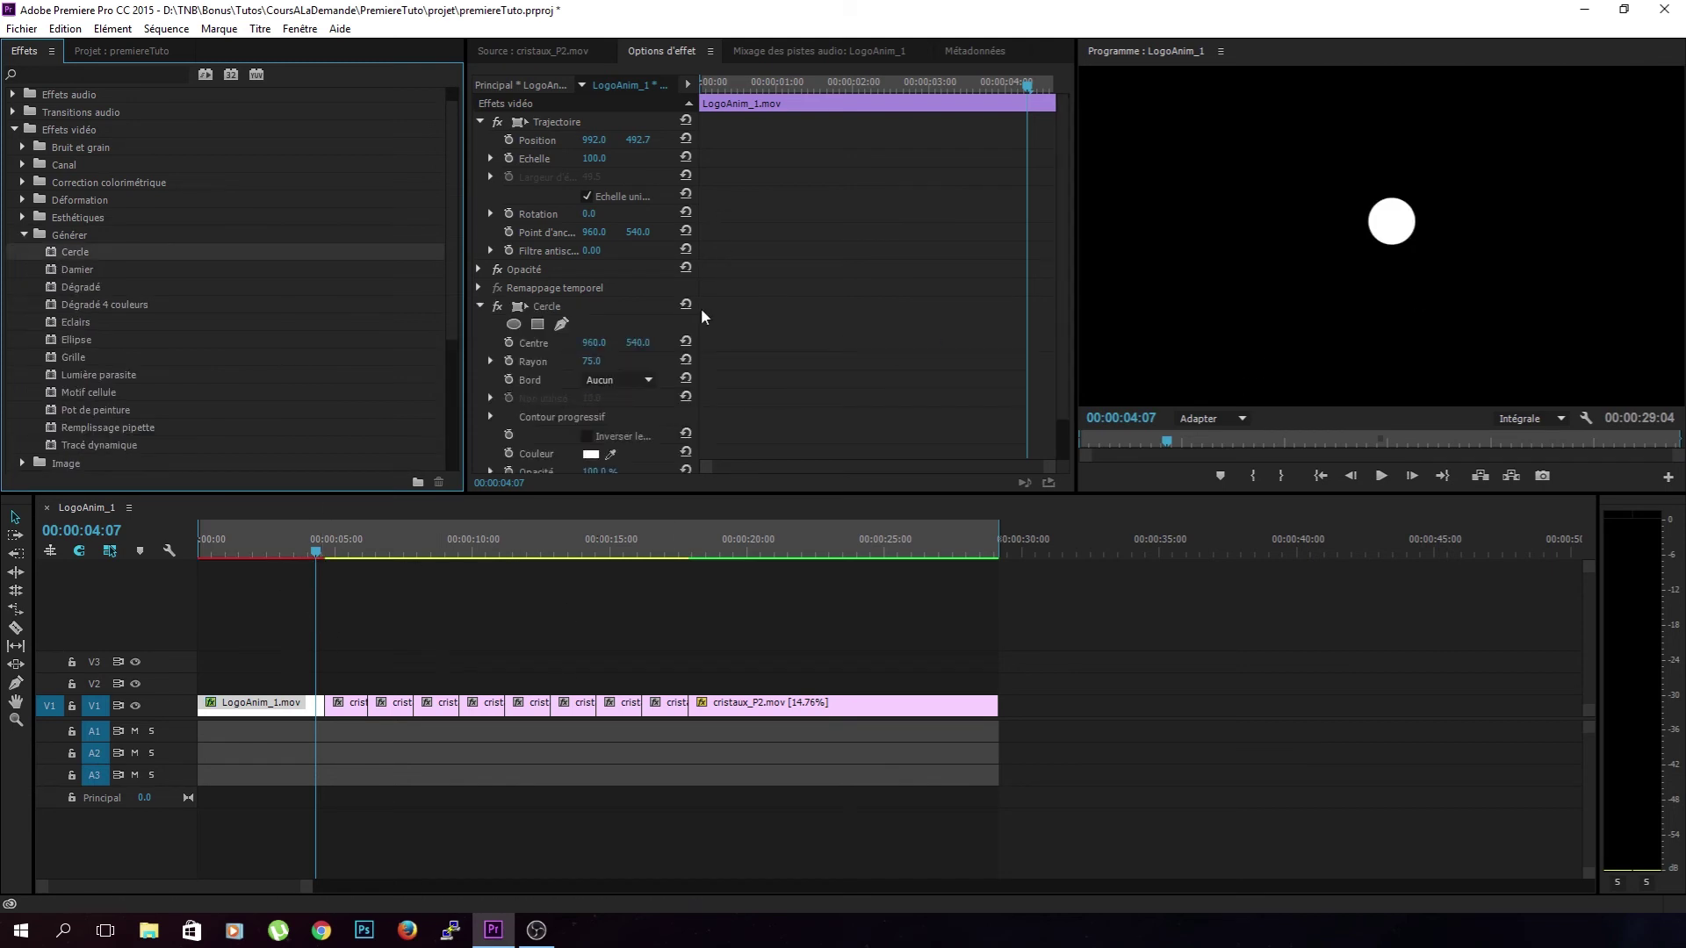
{"action": "scroll", "coordinate": [685, 395], "scroll_direction": "down", "scroll_amount": 1}
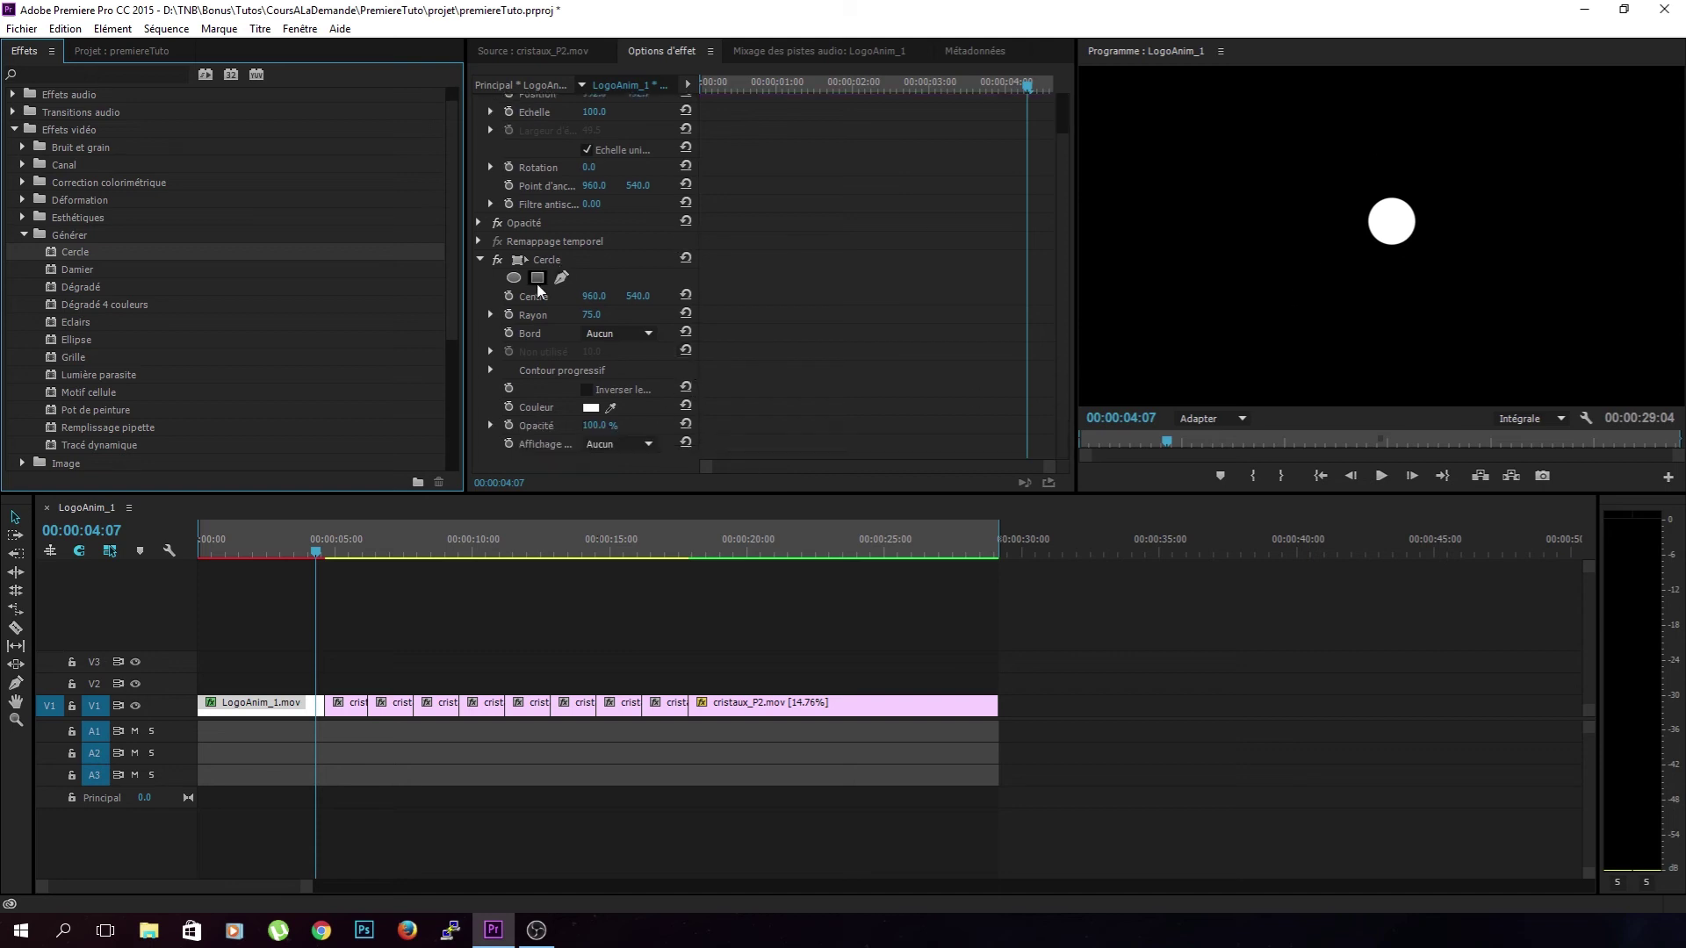
{"action": "left_click_drag", "start_coordinate": [595, 297], "coordinate": [703, 314]}
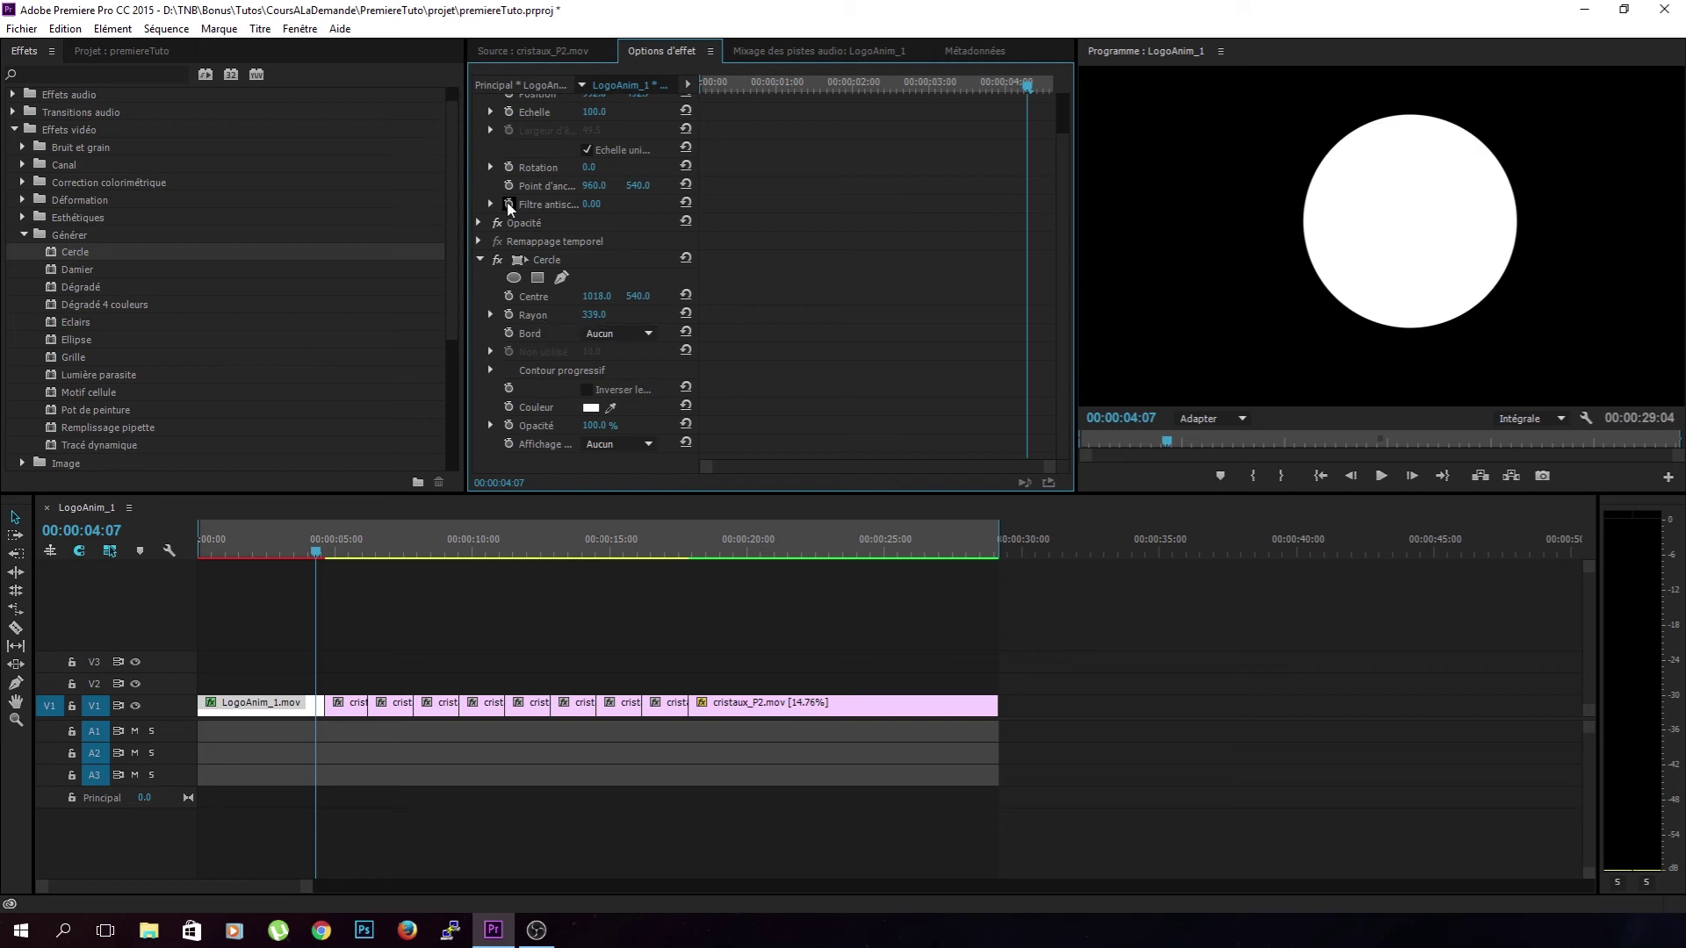
{"action": "left_click", "coordinate": [553, 261]}
{"action": "key", "text": "Delete"}
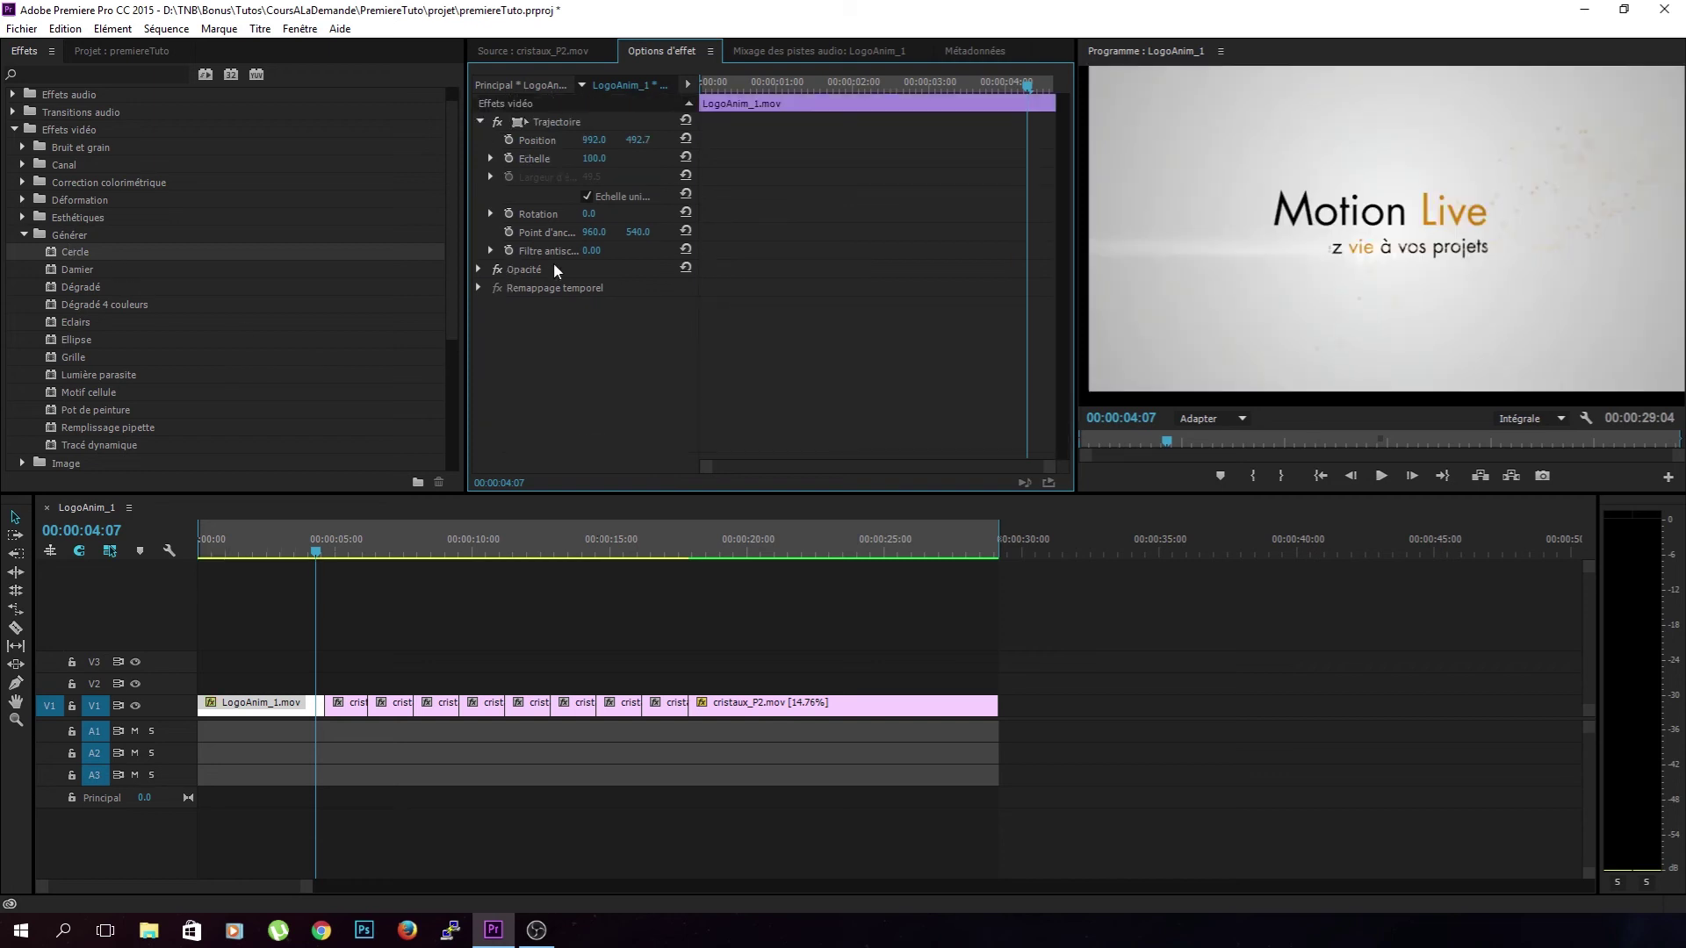
- Collapse the Générer and Effets vidéo folders, then set the playhead to 00:00:03:23 on the Motion Live title
{"action": "left_click", "coordinate": [1379, 354]}
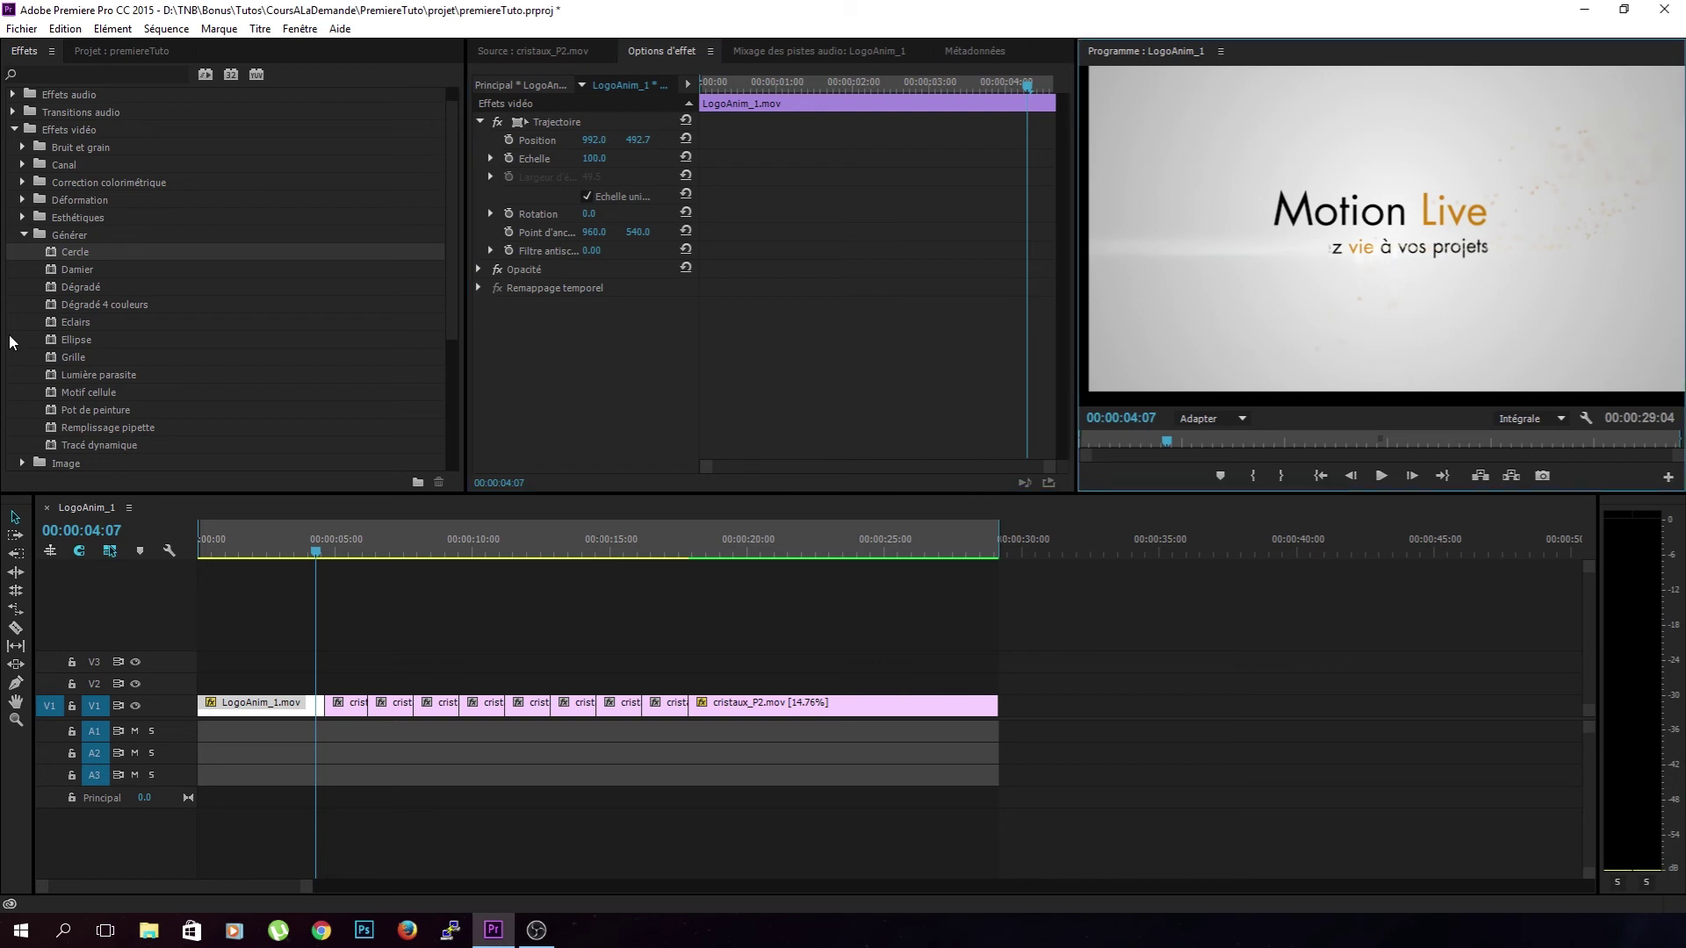
{"action": "left_click", "coordinate": [24, 235]}
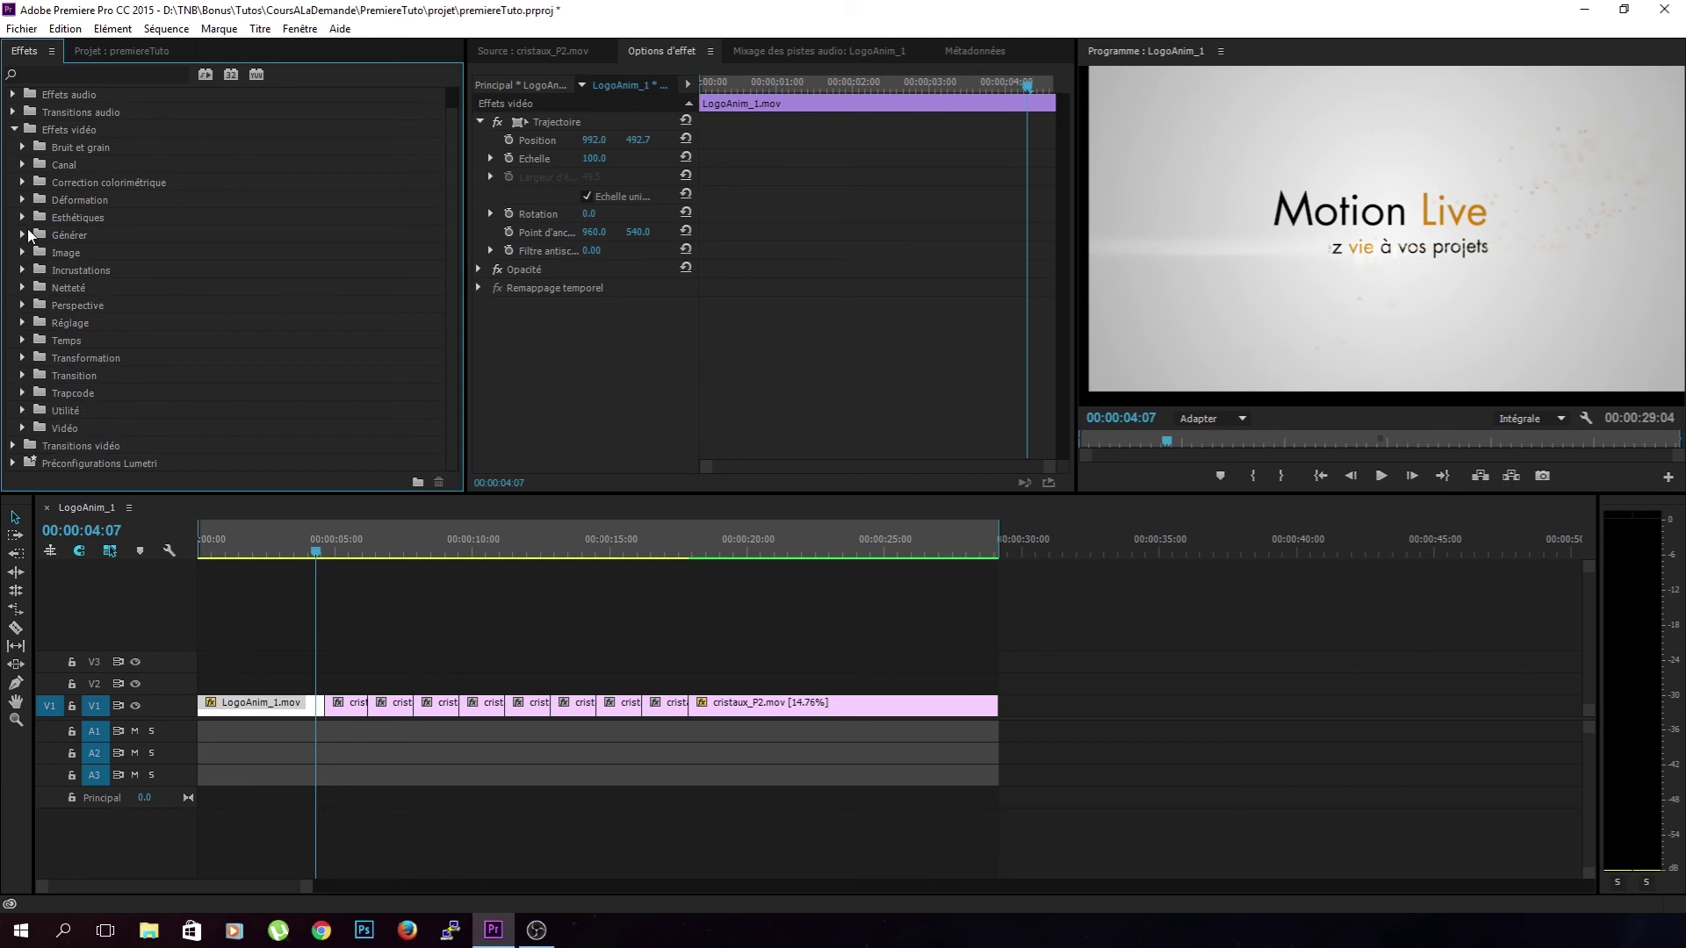
{"action": "left_click", "coordinate": [14, 129]}
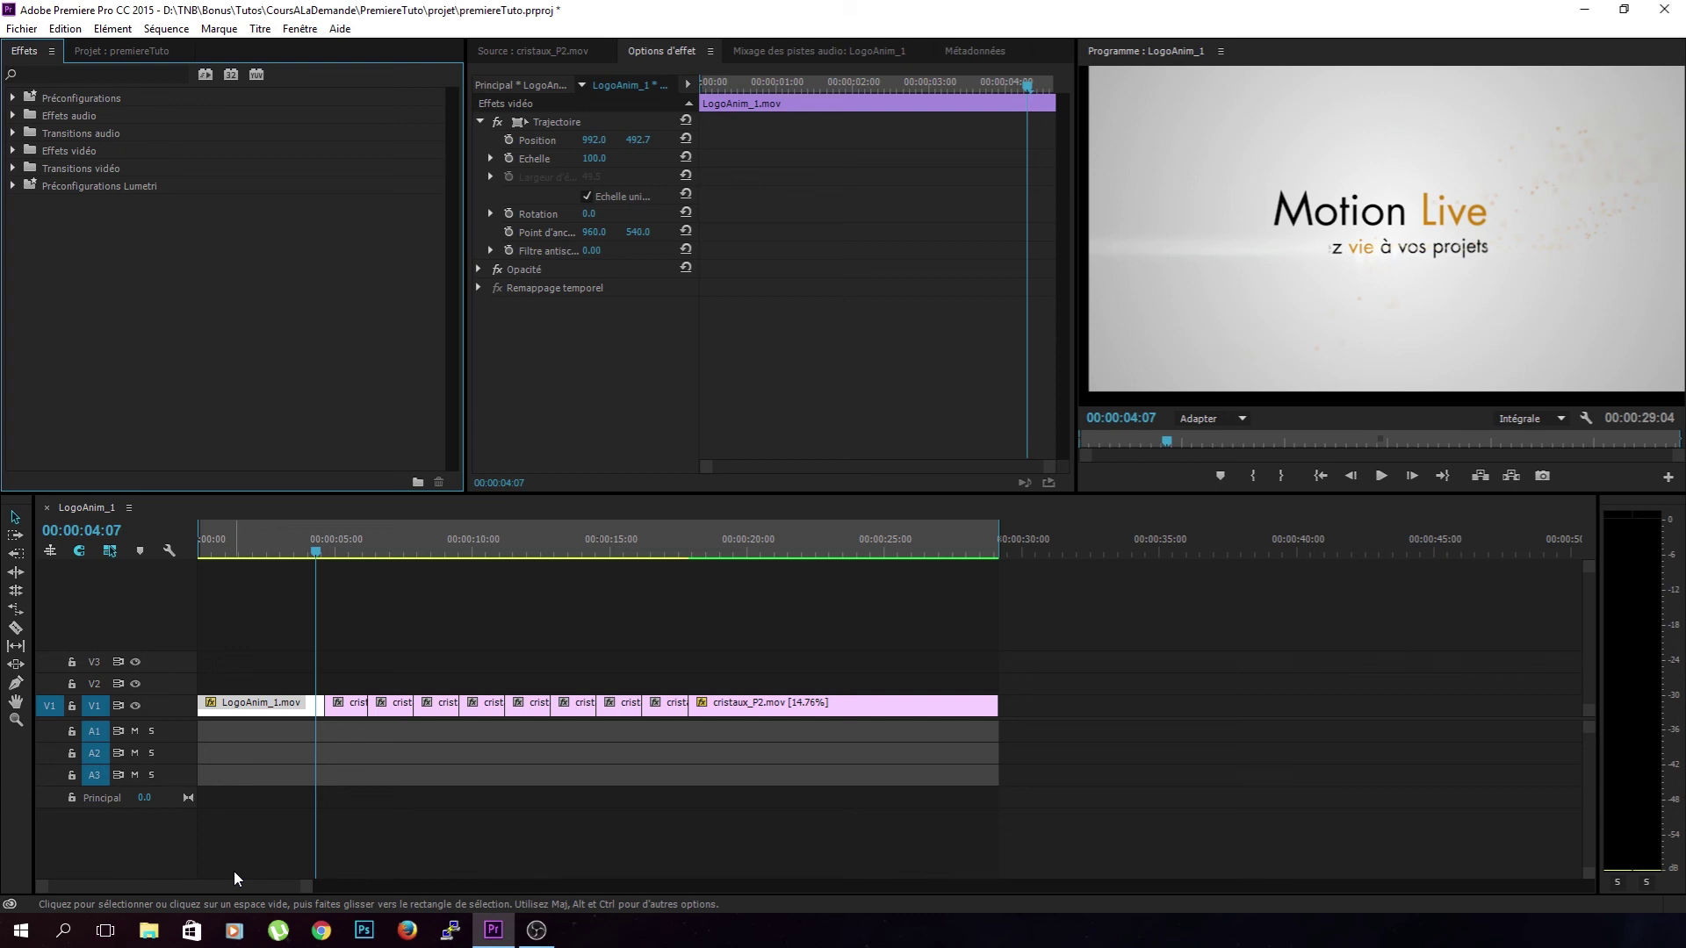
{"action": "left_click", "coordinate": [201, 550]}
{"action": "left_click", "coordinate": [305, 550]}
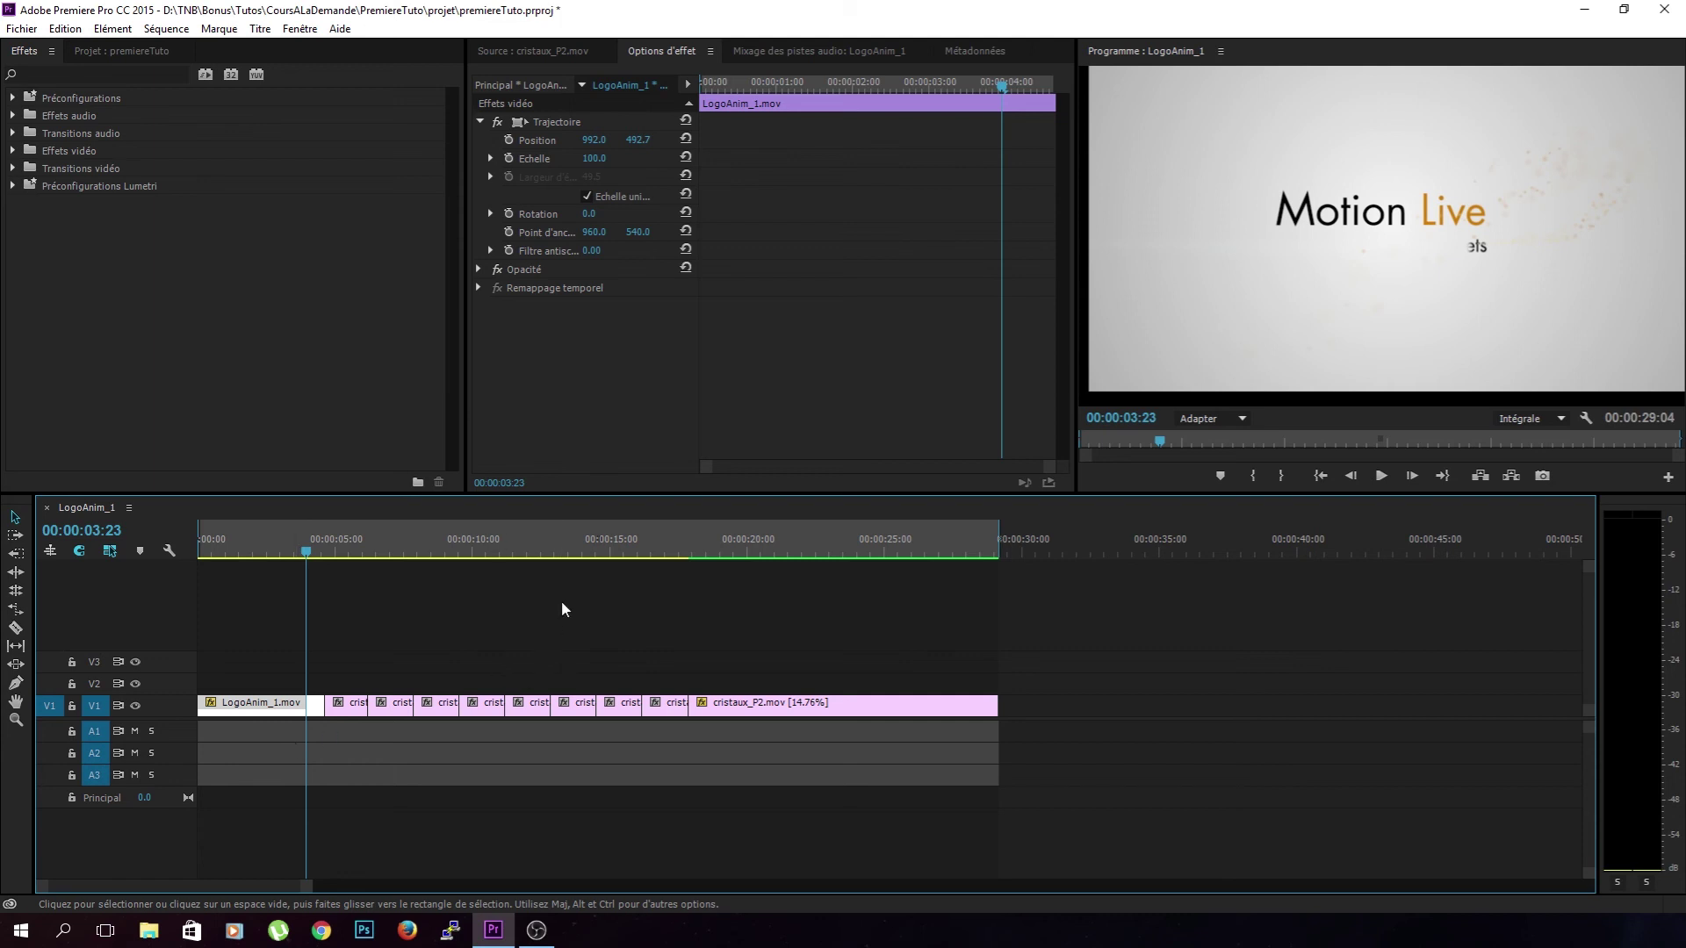
{"action": "left_click", "coordinate": [1380, 475]}
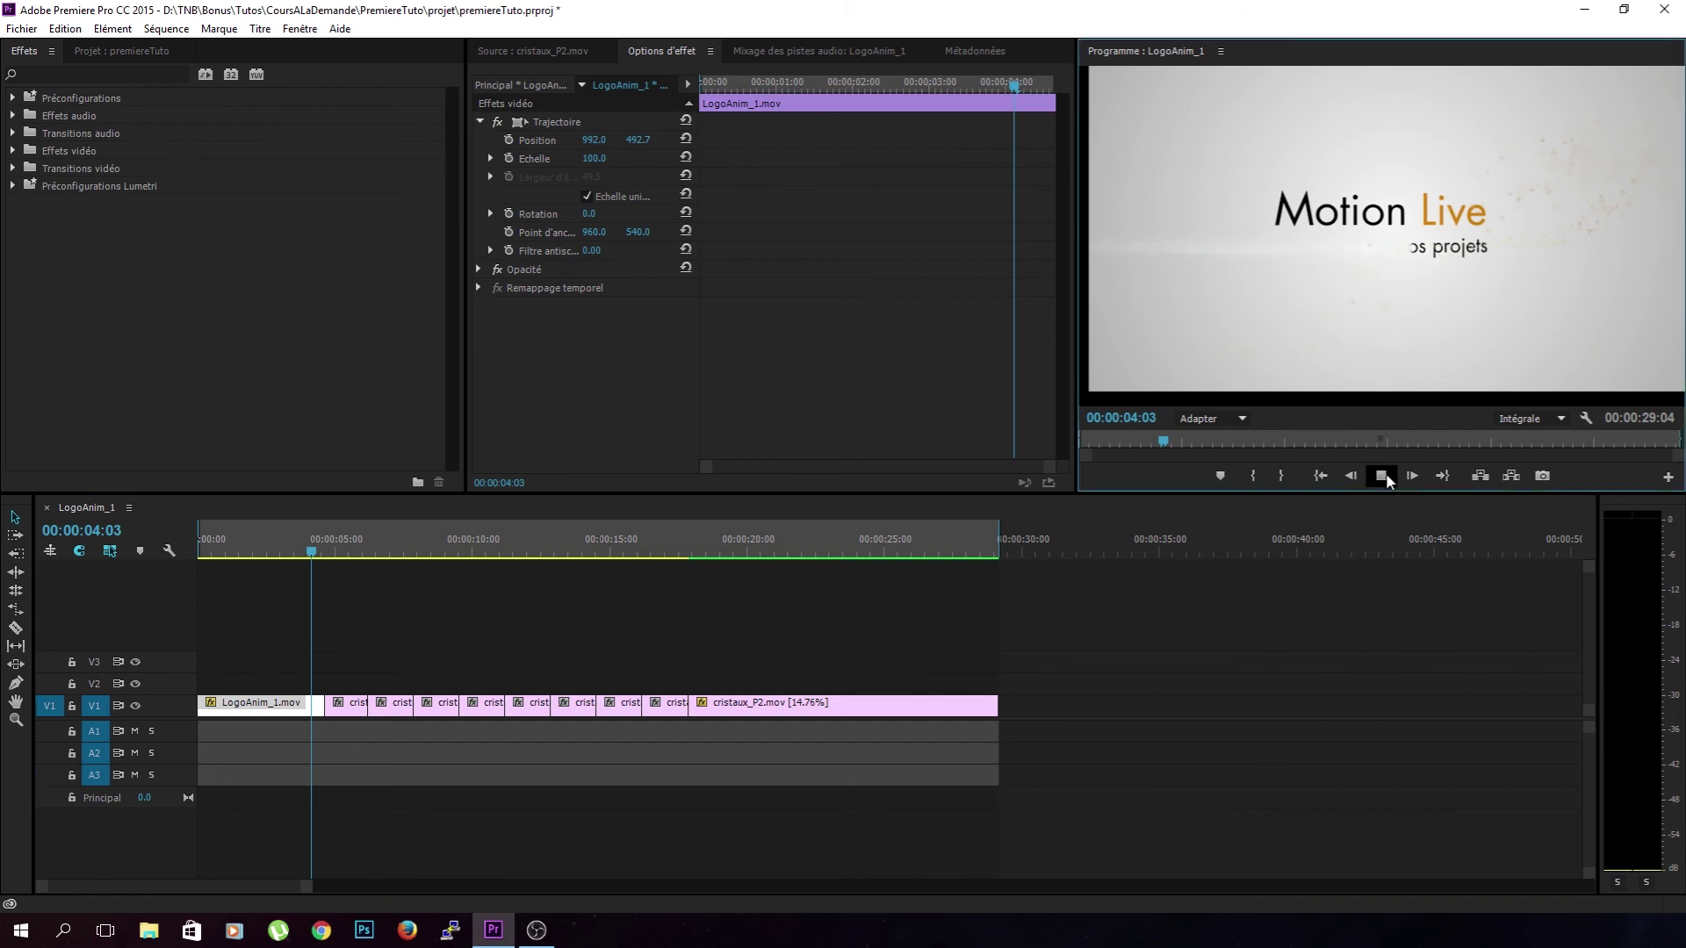
{"action": "left_click_drag", "start_coordinate": [331, 553], "coordinate": [263, 564]}
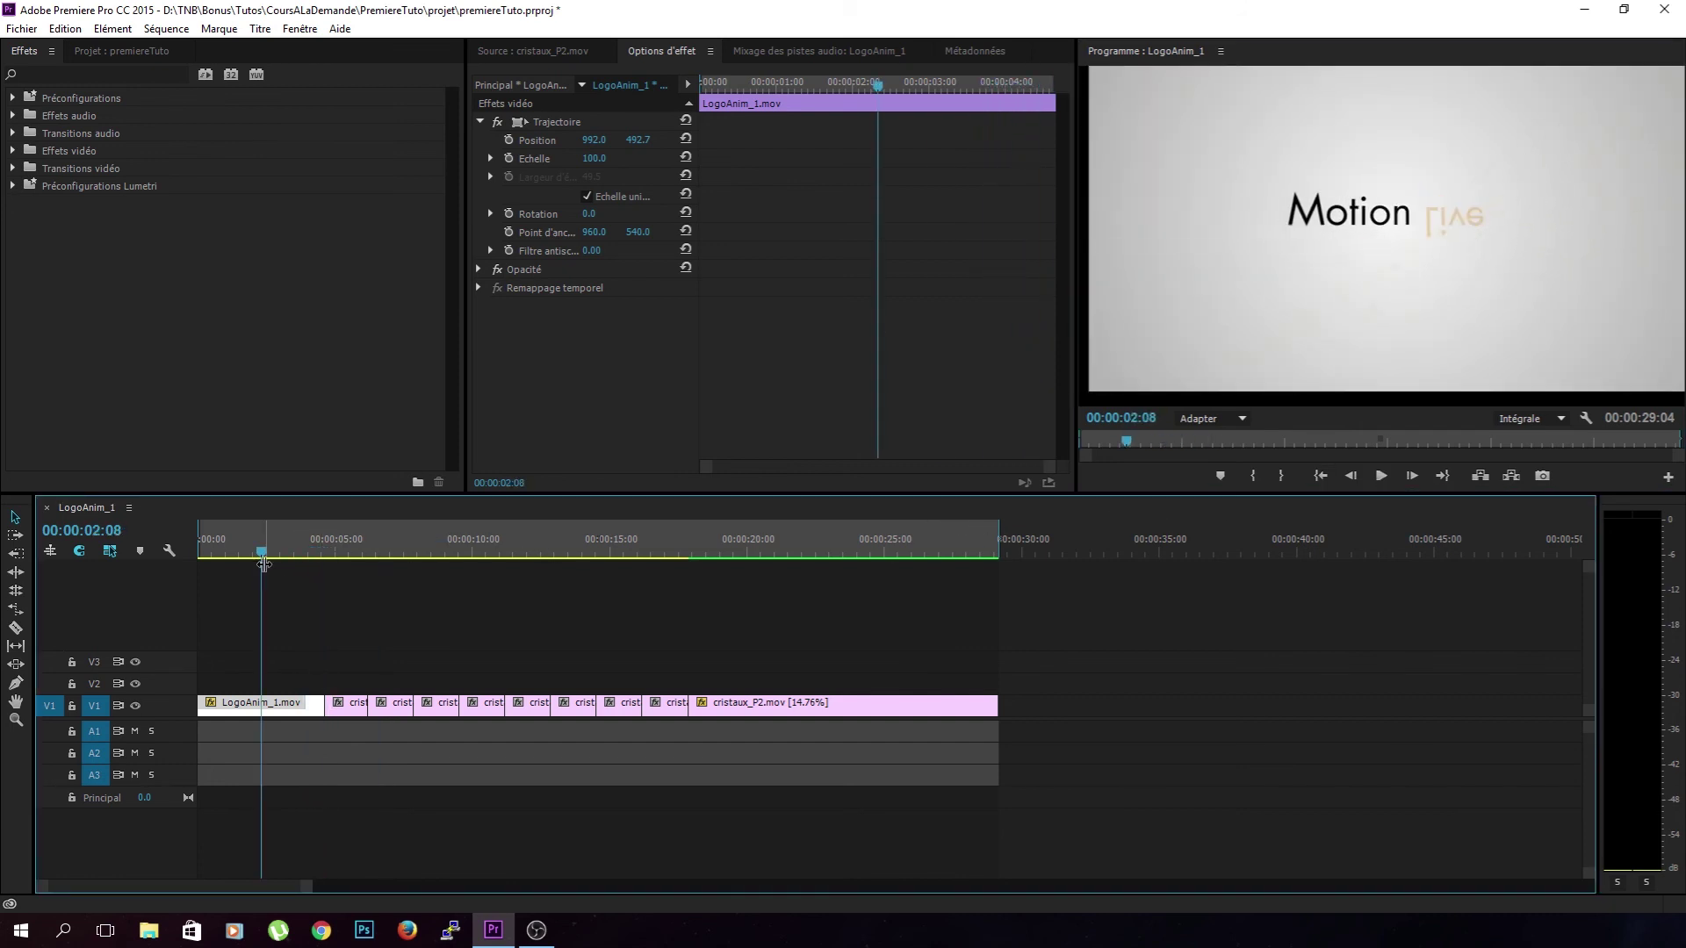
{"action": "key", "text": "space"}
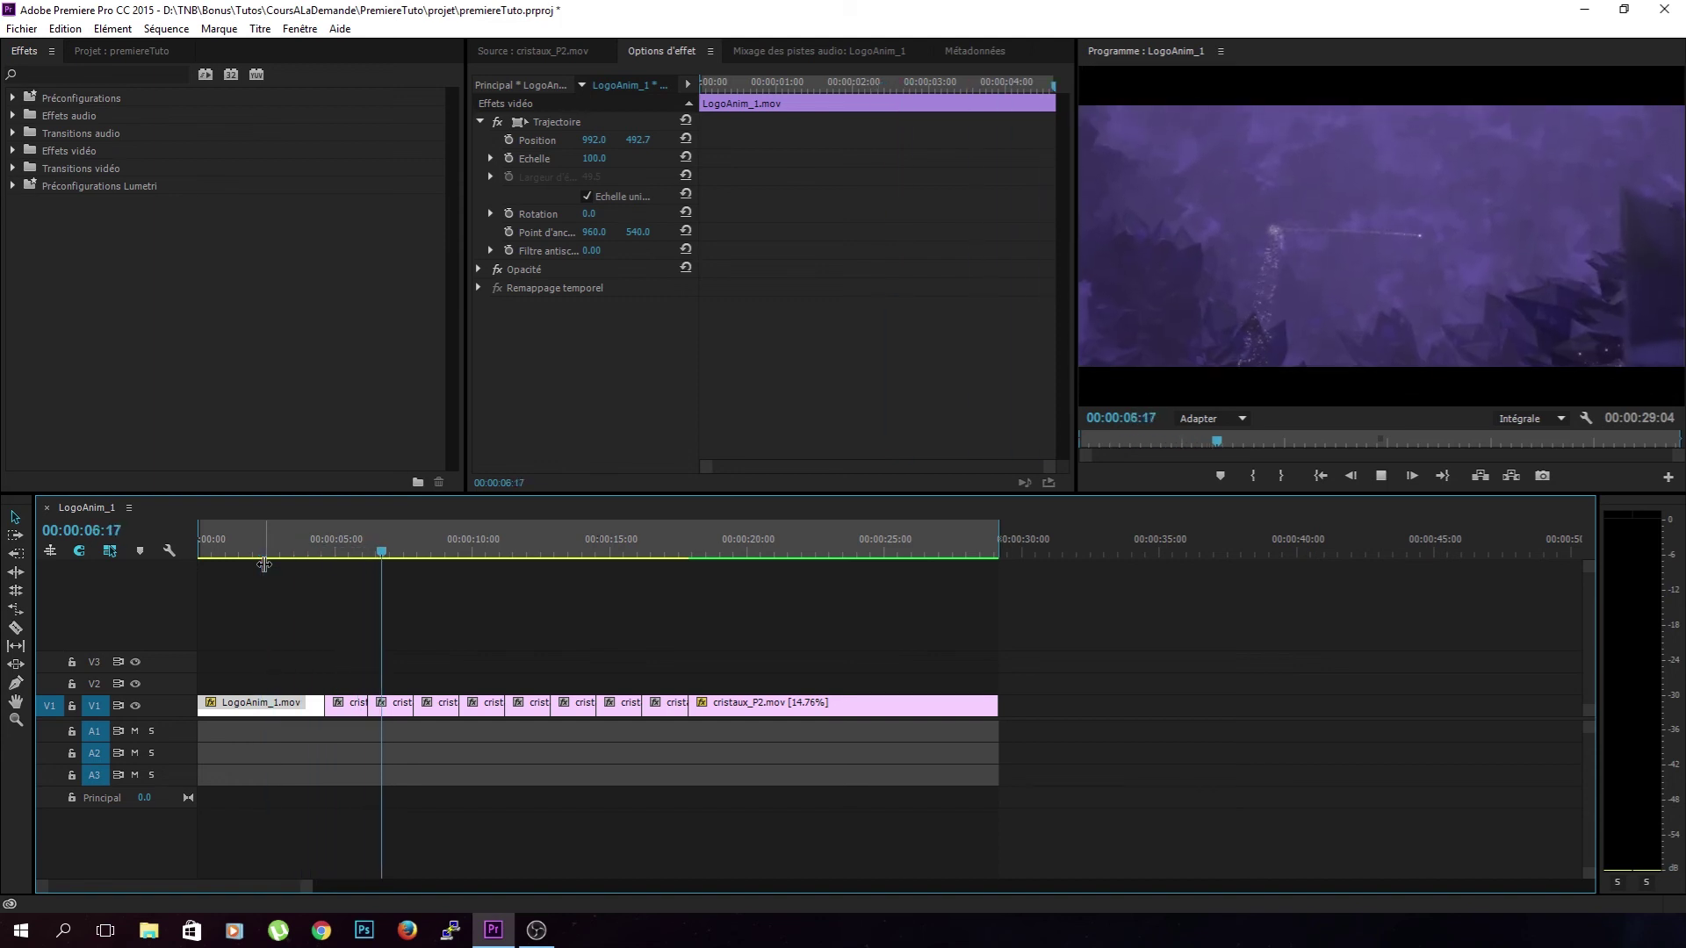
{"action": "key", "text": "space"}
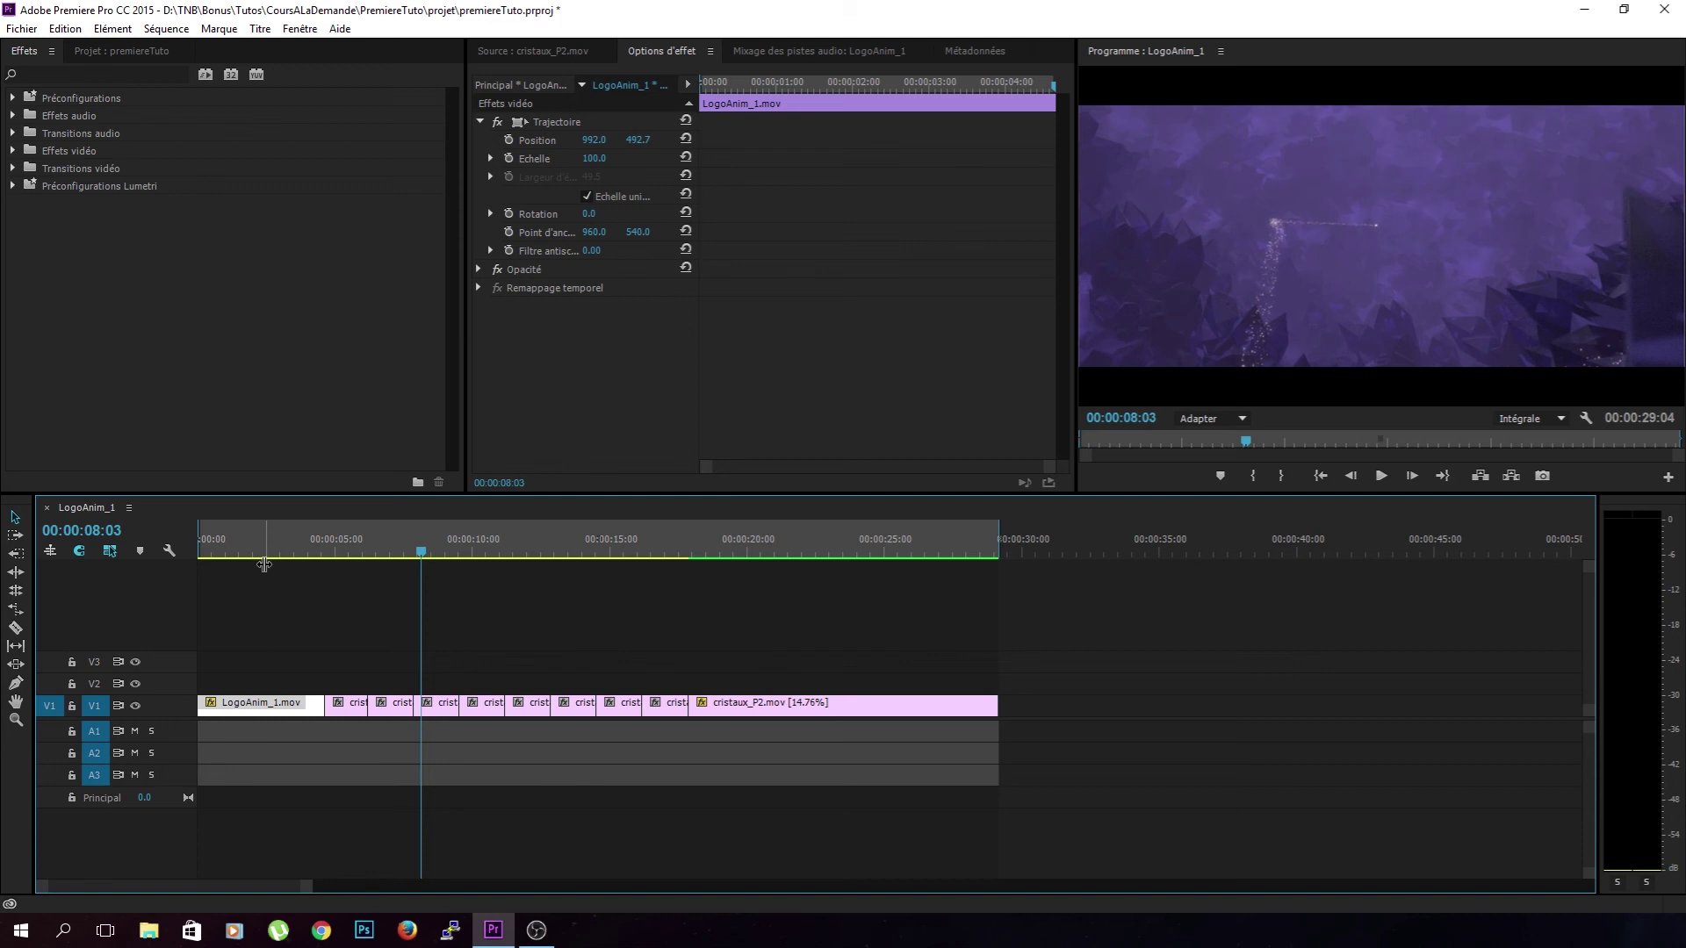
{"action": "key", "text": "j"}
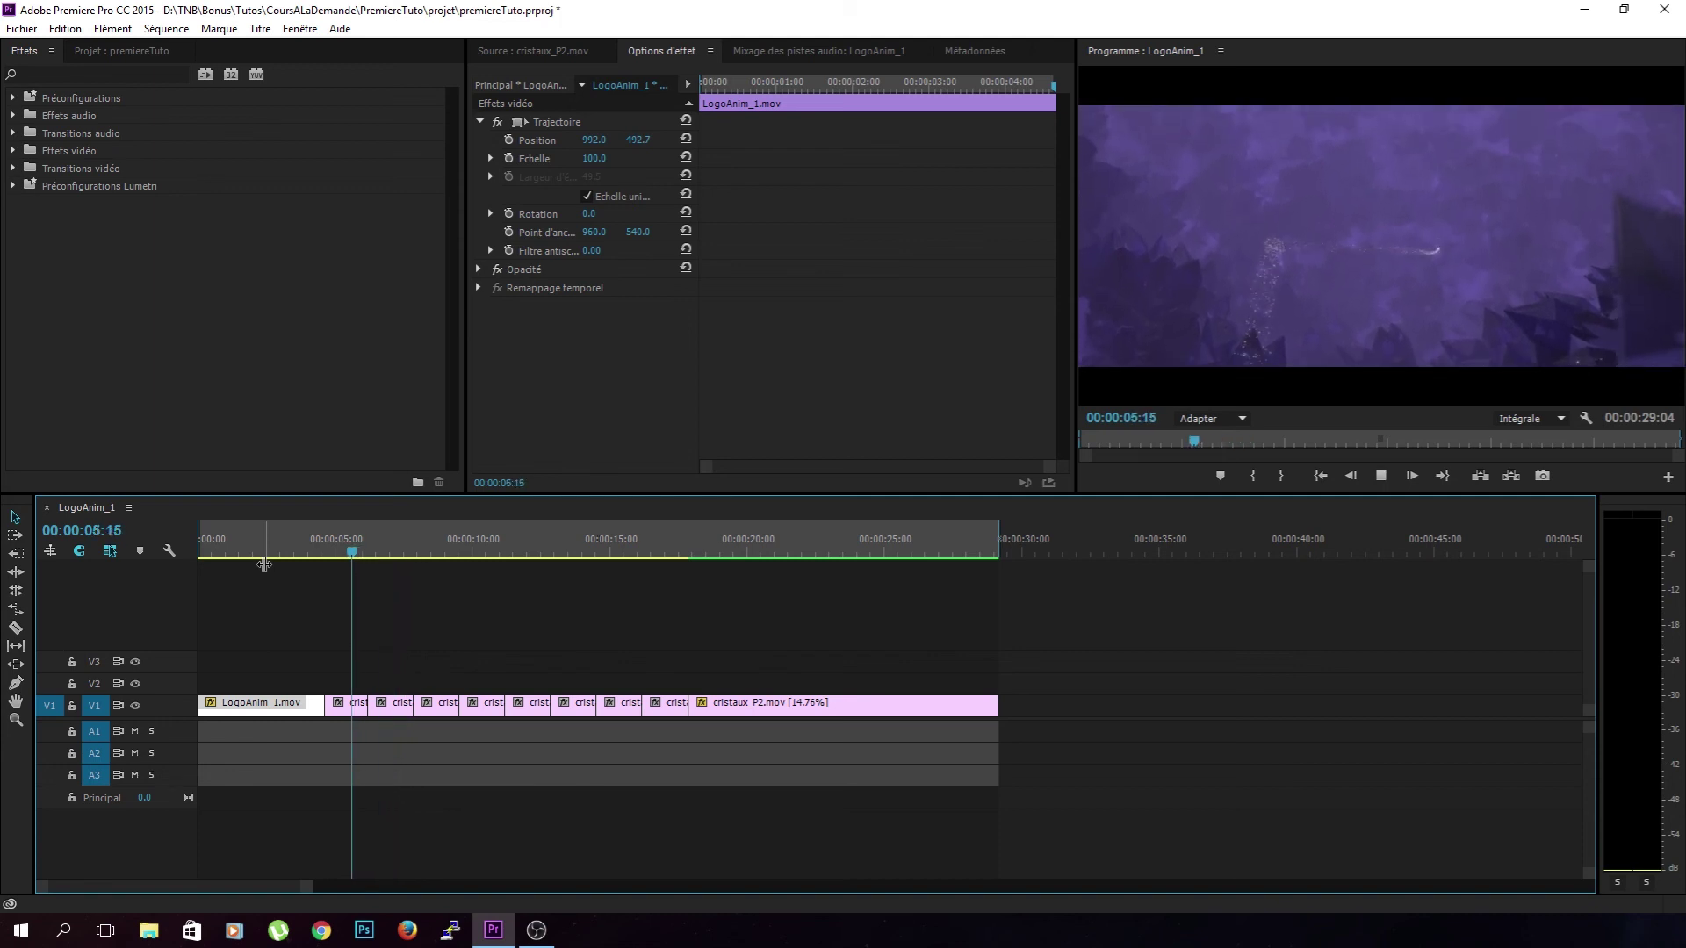
{"action": "key", "text": "k"}
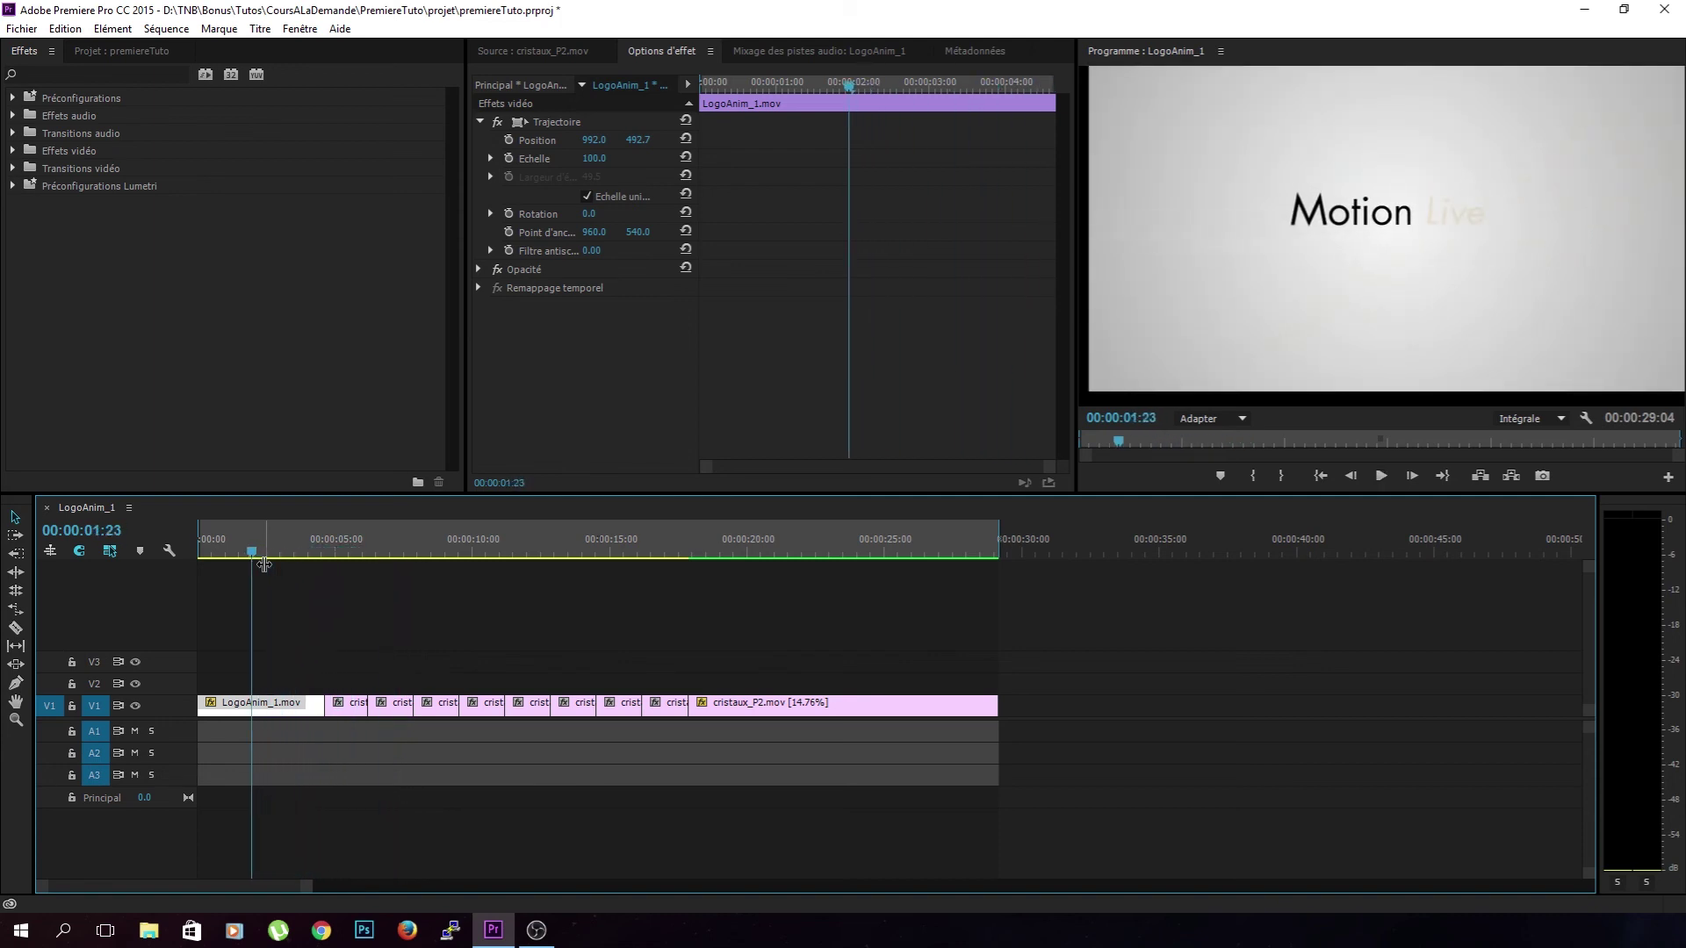